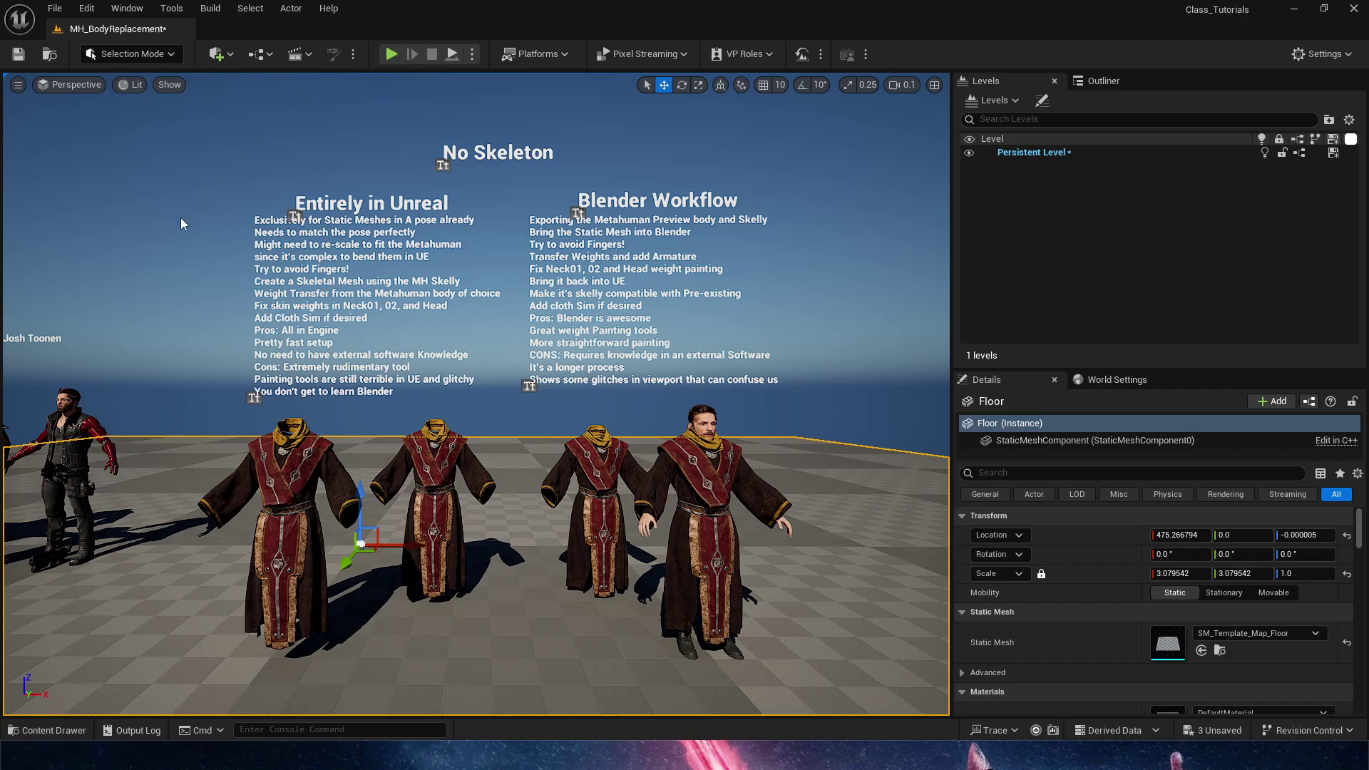
{"action": "mouse_move", "coordinate": [527, 397]}
{"action": "right_mouse_down"}
{"action": "mouse_move", "coordinate": [605, 442]}
{"action": "mouse_move", "coordinate": [489, 378]}
{"action": "mouse_move", "coordinate": [522, 406]}
{"action": "right_mouse_up"}
{"action": "key", "text": "w"}
{"action": "scroll", "coordinate": [516, 401], "scroll_direction": "up", "scroll_amount": 1}
{"action": "left_click_drag", "start_coordinate": [517, 346], "coordinate": [583, 370]}
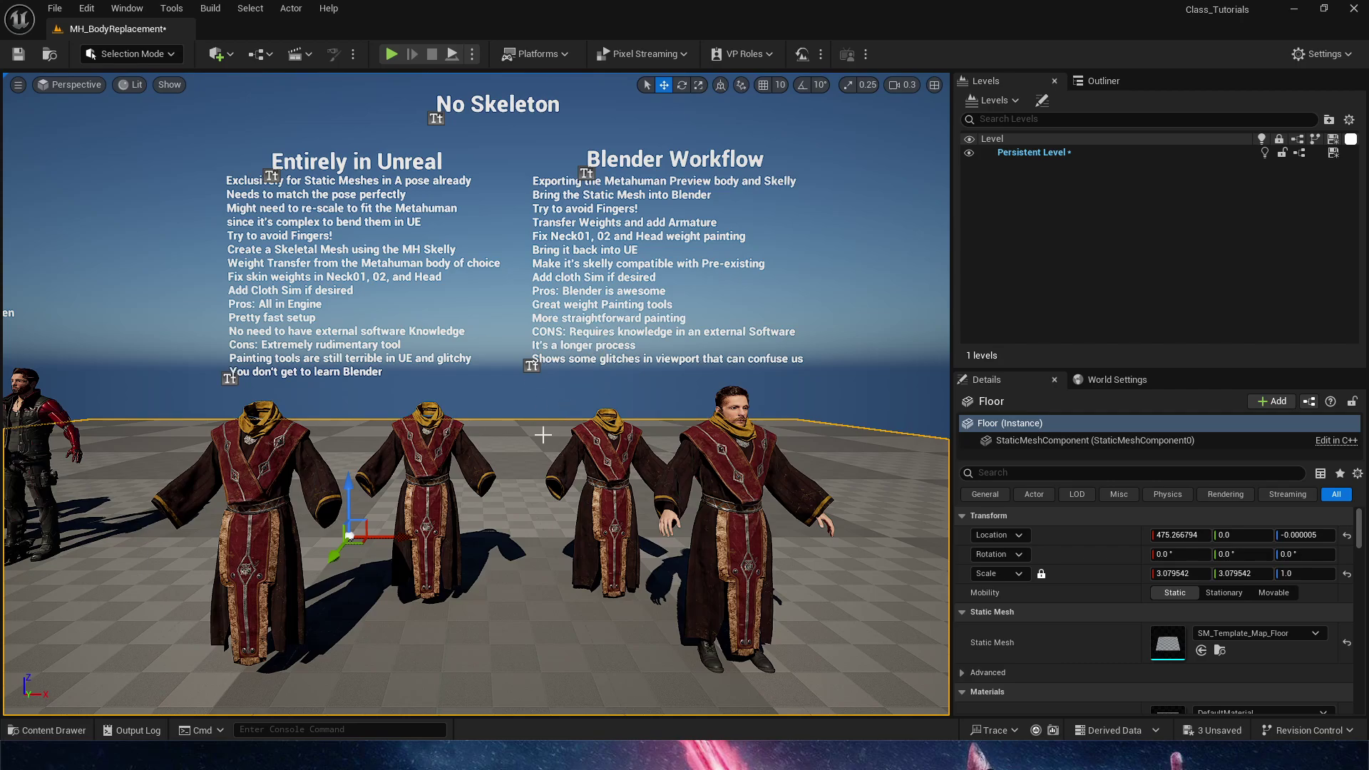
Search the project content for "preview" and look up the Export action of the m_med_nrw_body_preview skeletal mesh, then clear the search
{"action": "key", "text": "ctrl+space"}
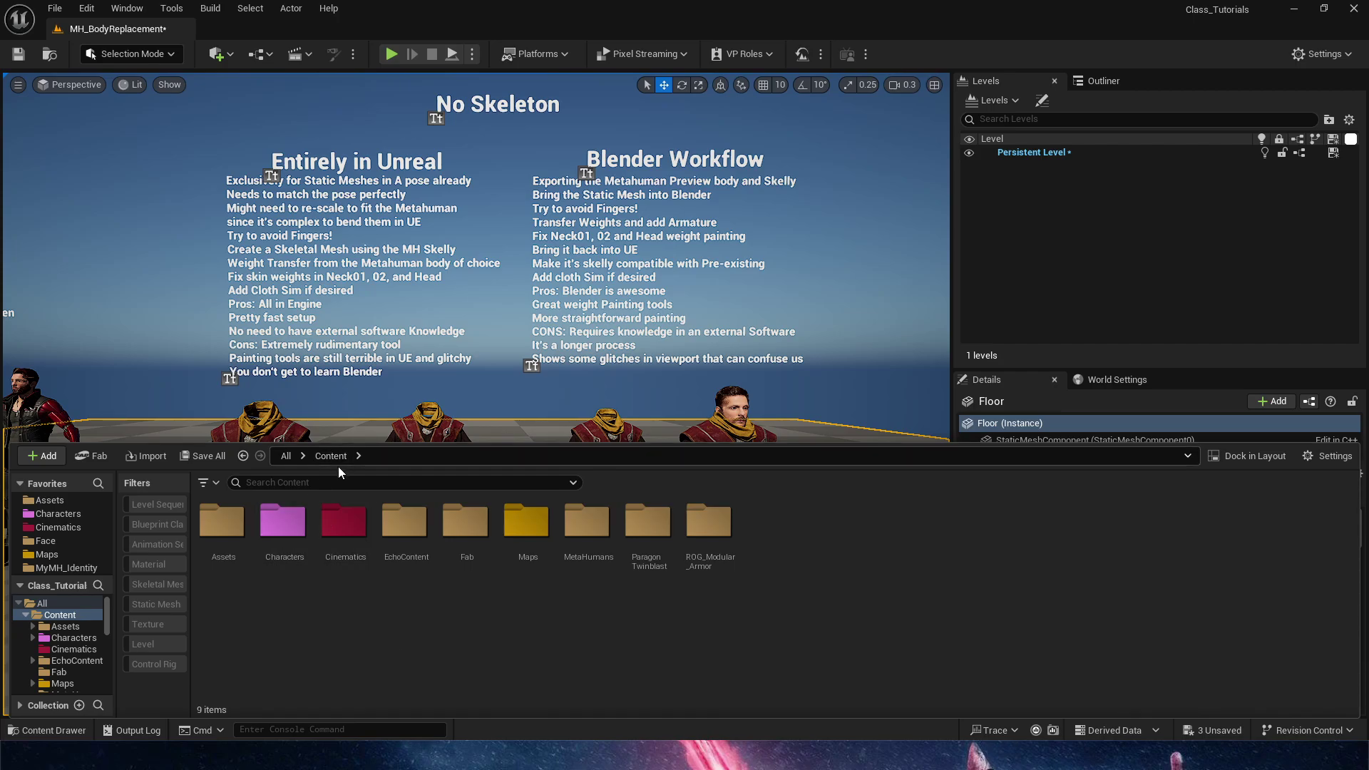
{"action": "type", "text": "preview"}
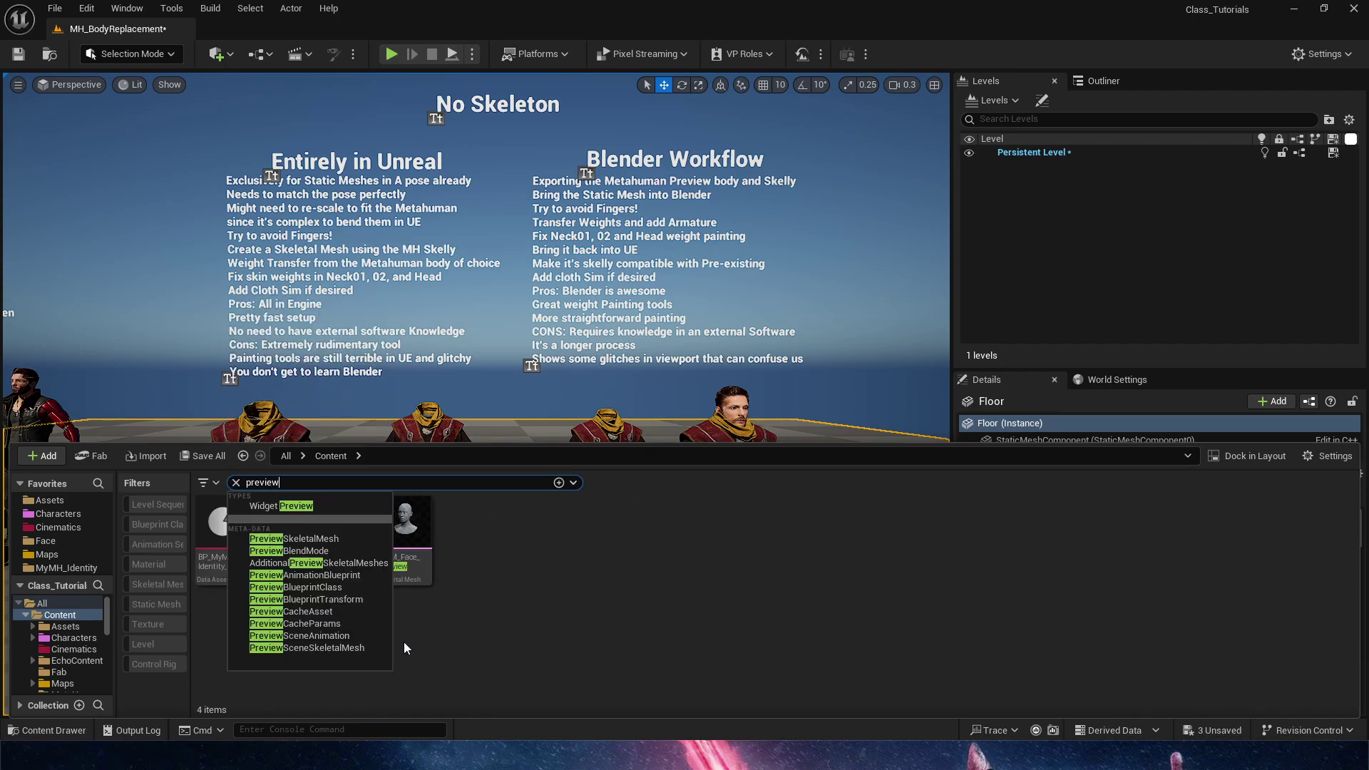
{"action": "left_click", "coordinate": [281, 533]}
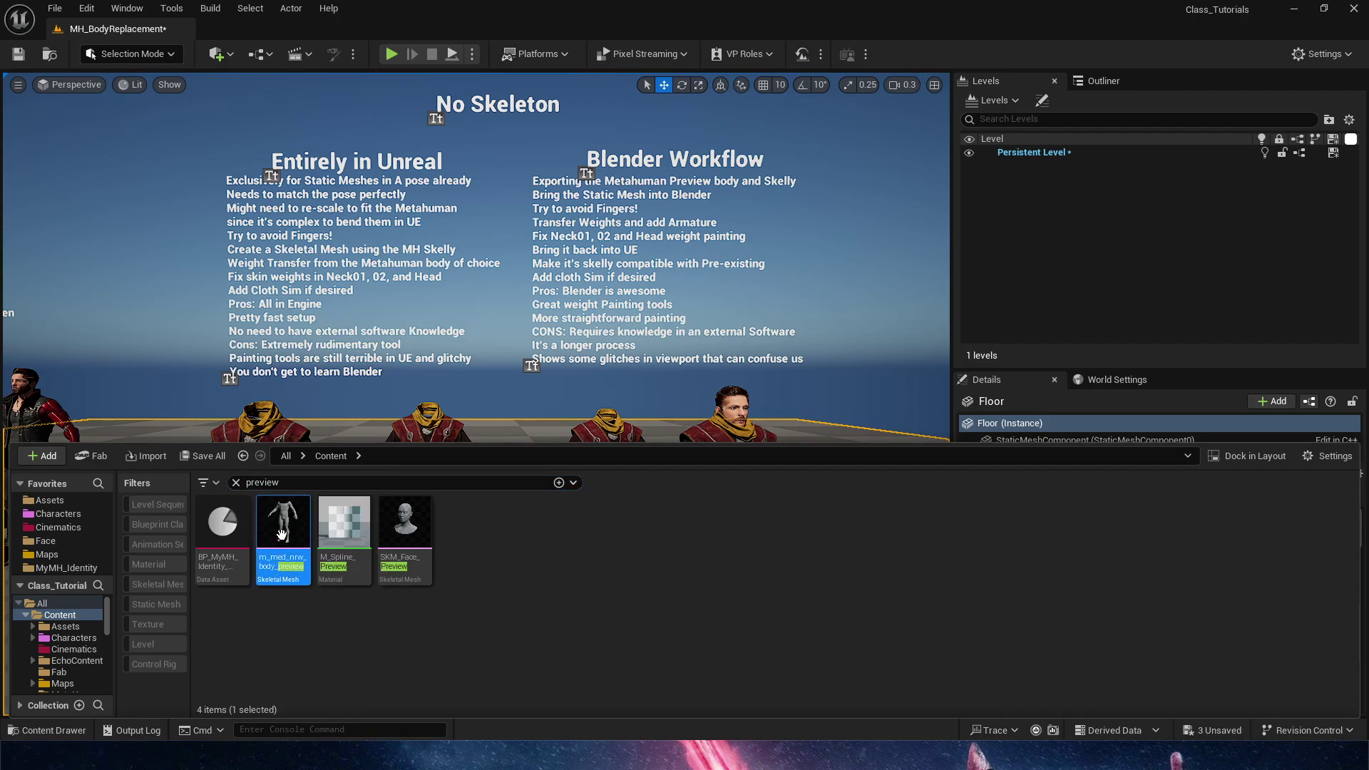
{"action": "right_click", "coordinate": [282, 534]}
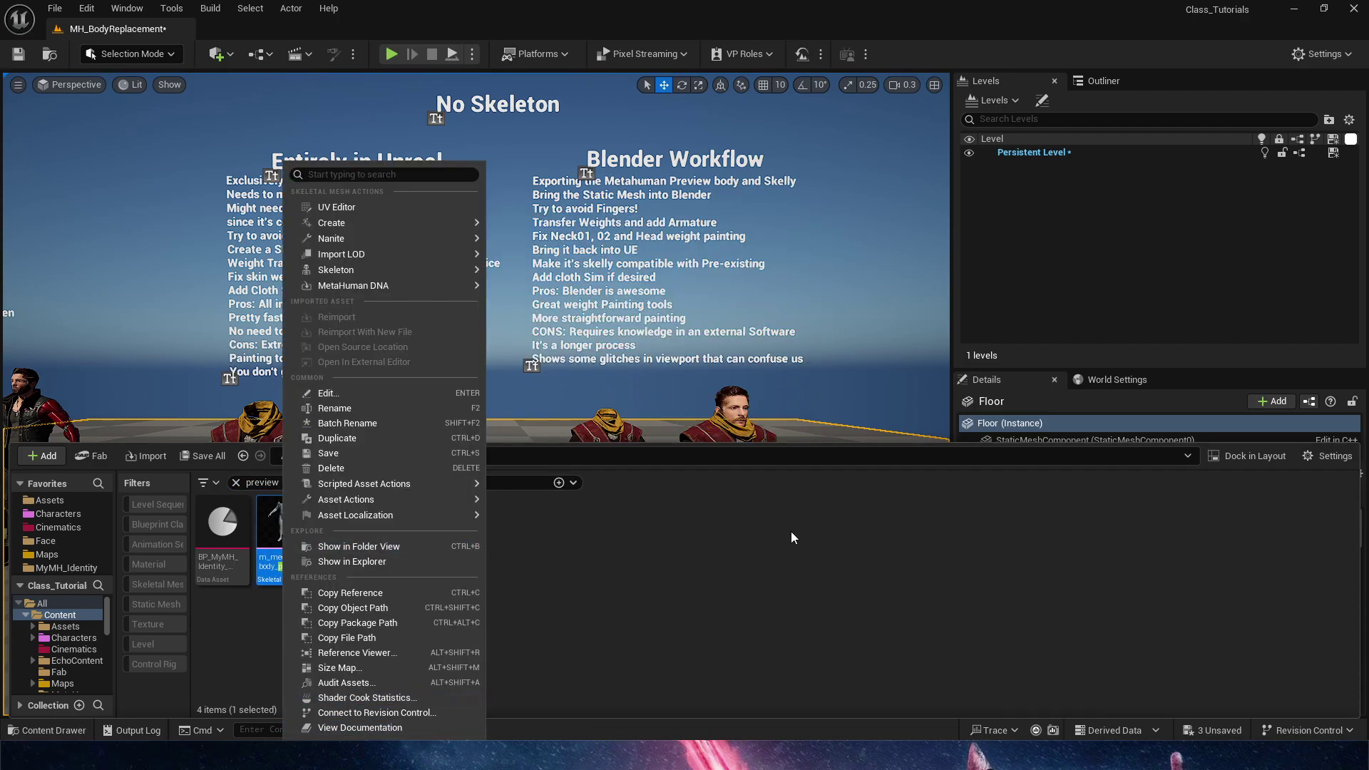
{"action": "mouse_move", "coordinate": [457, 499]}
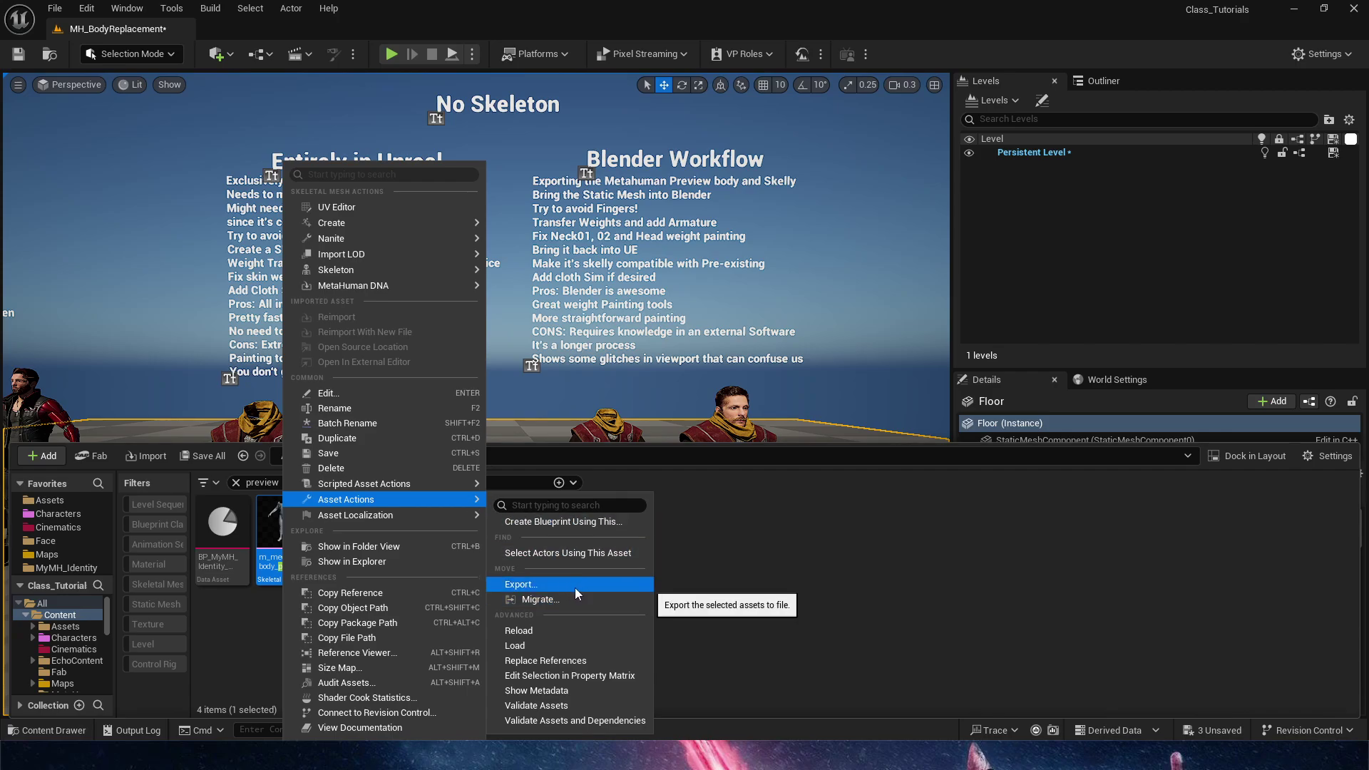
{"action": "left_click", "coordinate": [731, 582]}
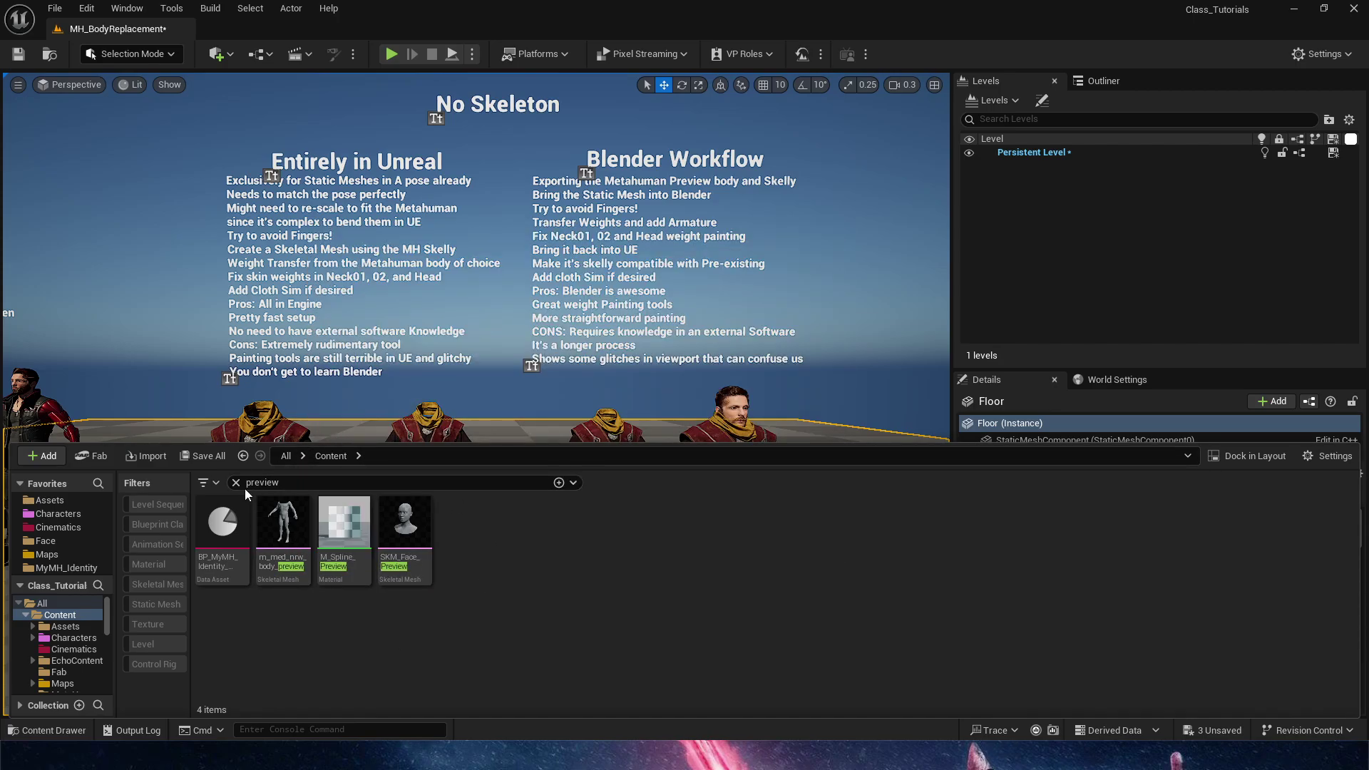
{"action": "left_click", "coordinate": [235, 482]}
Examine the two robe meshes under the Entirely in Unreal notes by selecting first the front one, then the one behind it
{"action": "right_click_drag", "start_coordinate": [374, 426], "coordinate": [350, 465]}
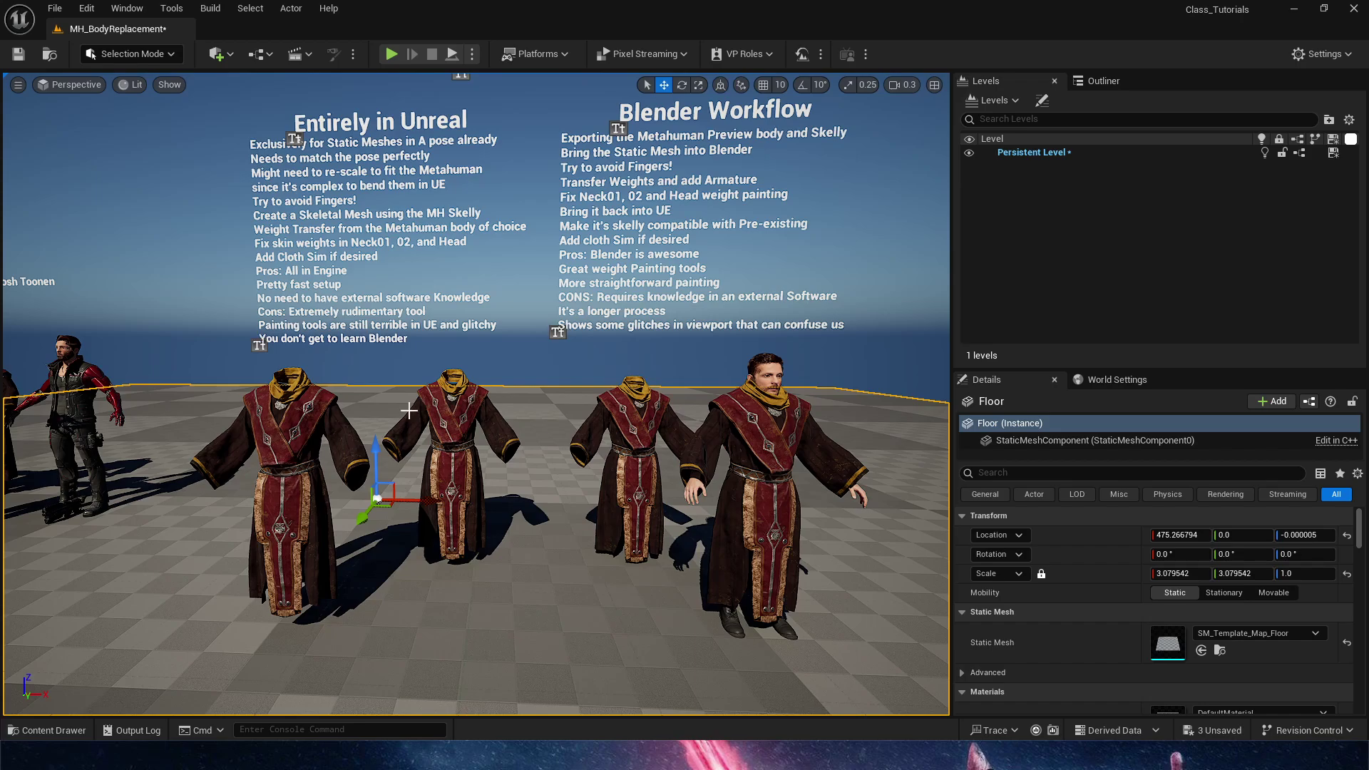
{"action": "left_click", "coordinate": [338, 428]}
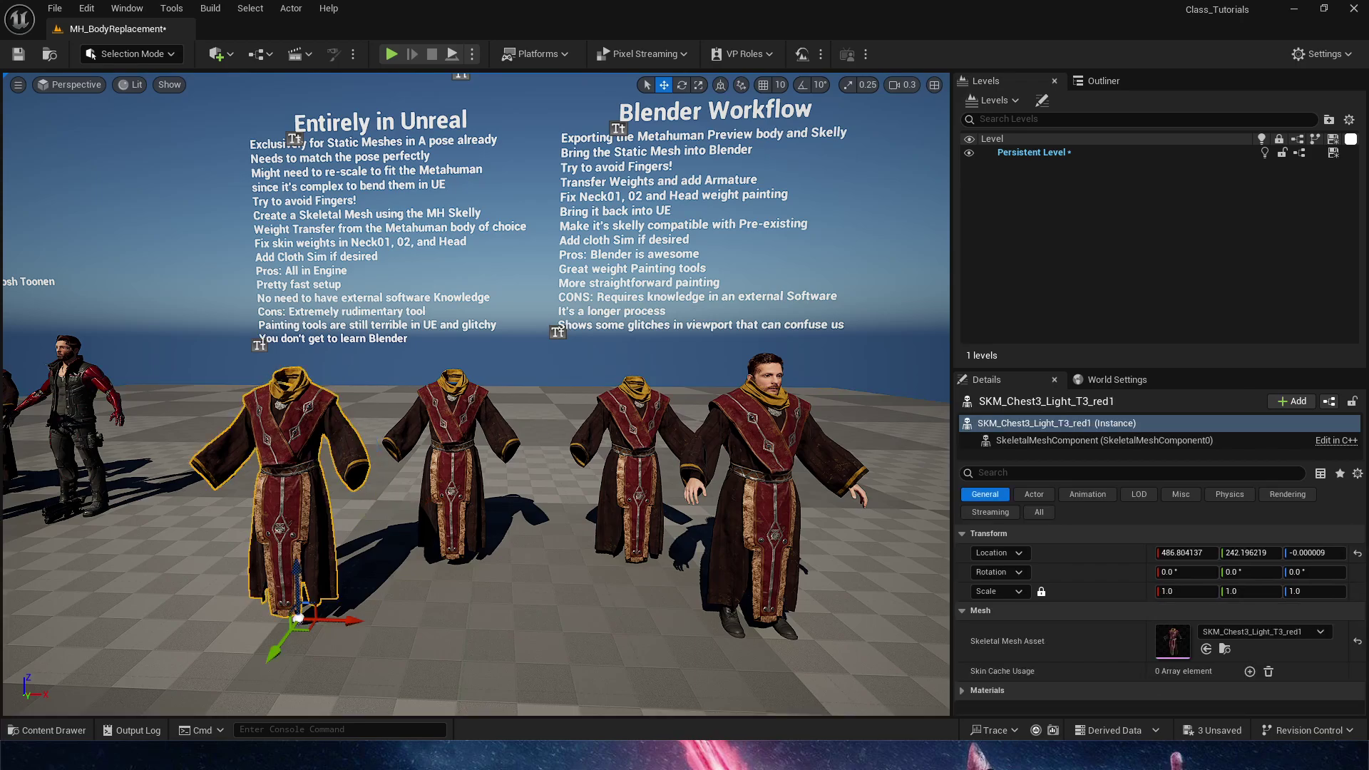
{"action": "left_click", "coordinate": [456, 492]}
{"action": "key", "text": "ctrl+space"}
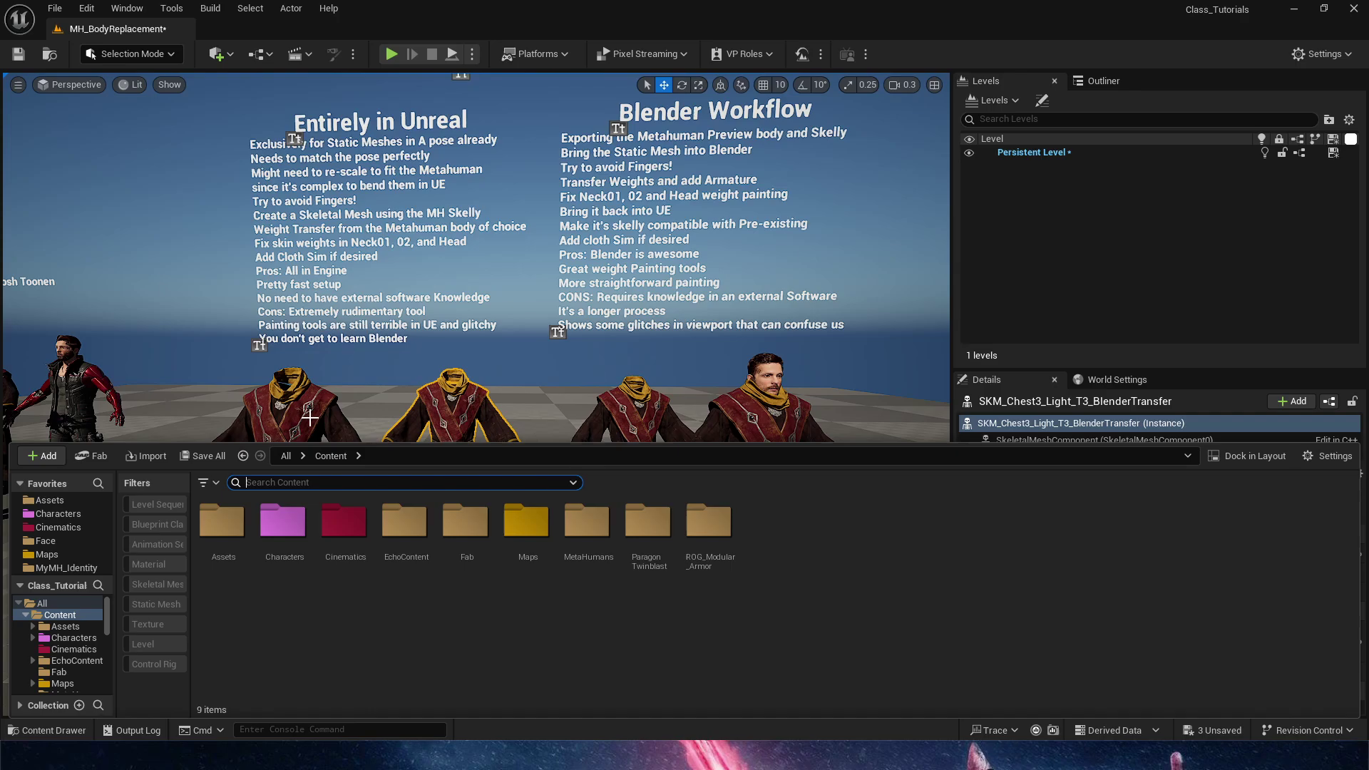
{"action": "right_click_drag", "start_coordinate": [462, 372], "coordinate": [503, 334]}
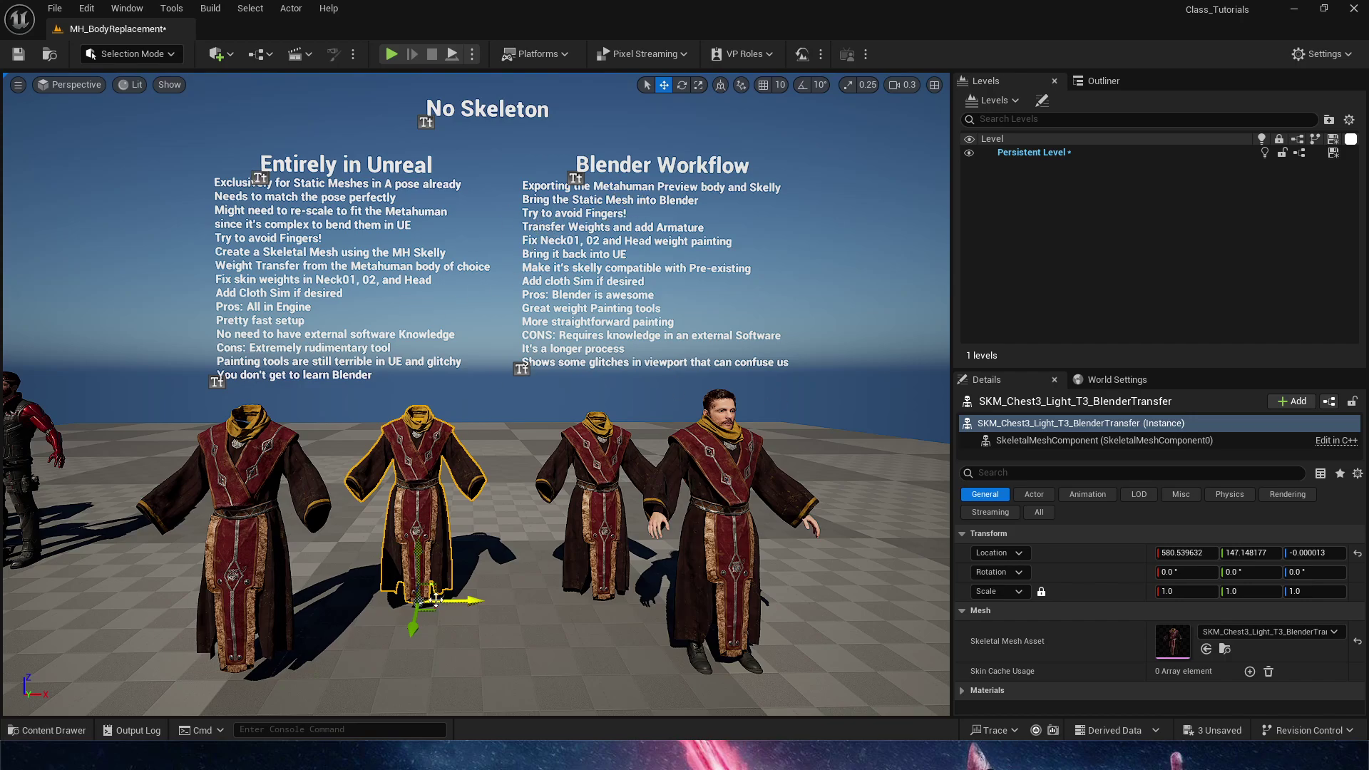
Switch to Blender and inspect the imported MetaHuman body by selecting its mesh and then its root armature
{"action": "key", "text": "alt+Tab"}
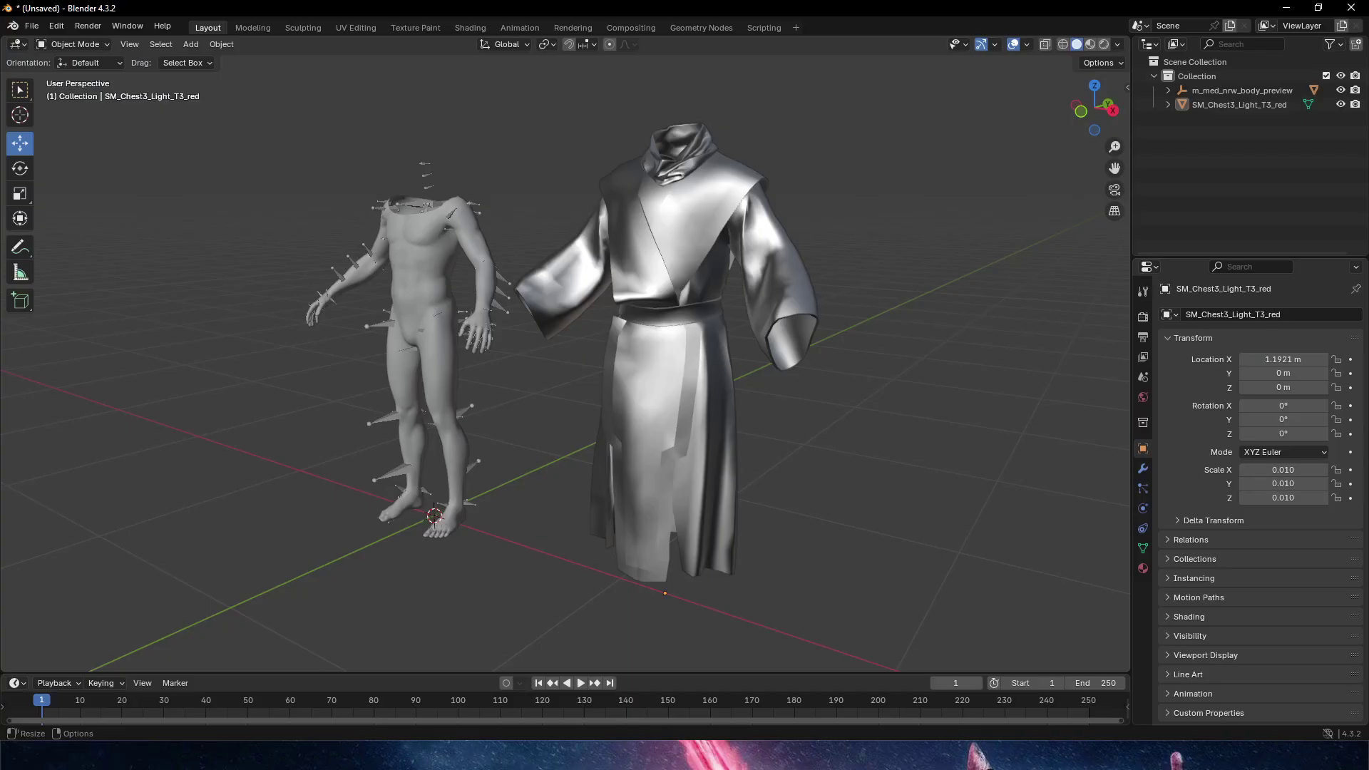
{"action": "left_click", "coordinate": [416, 289]}
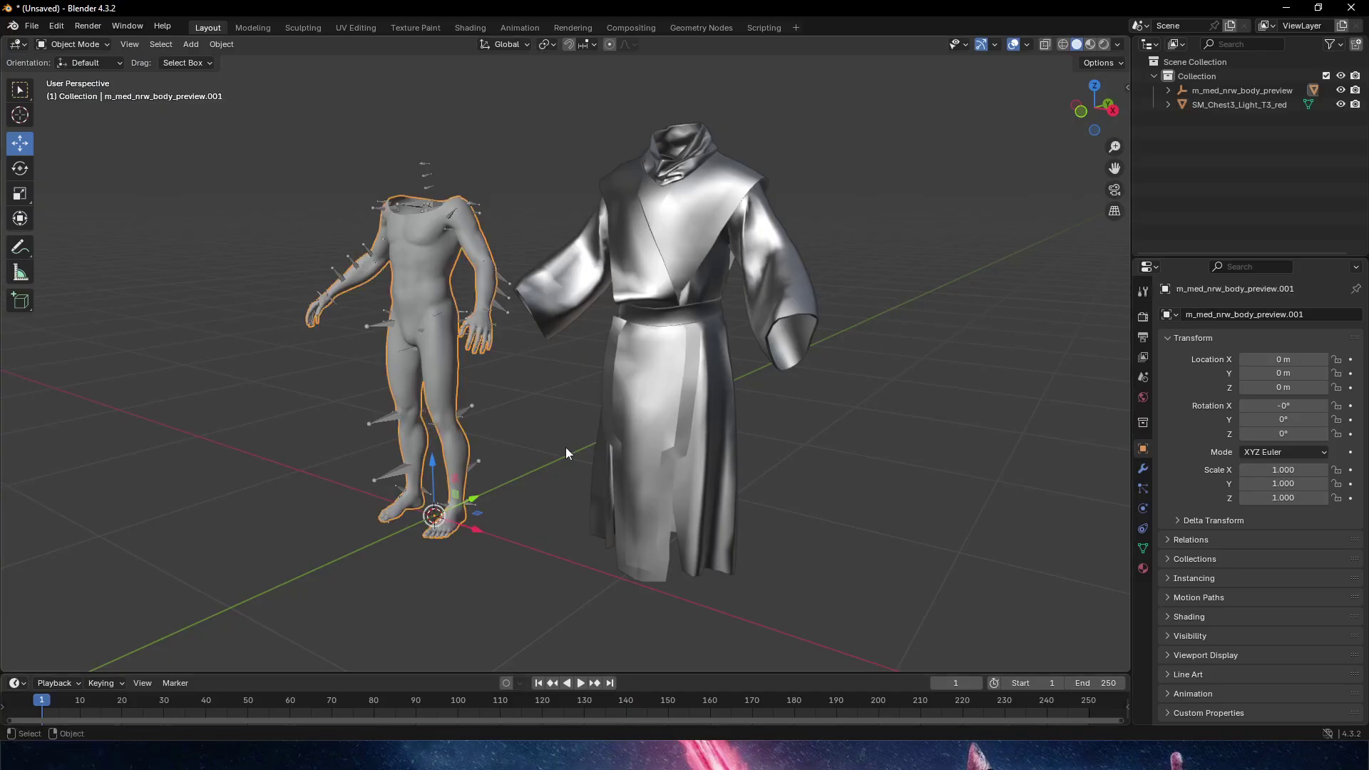
{"action": "middle_click_drag", "start_coordinate": [566, 447], "coordinate": [385, 237]}
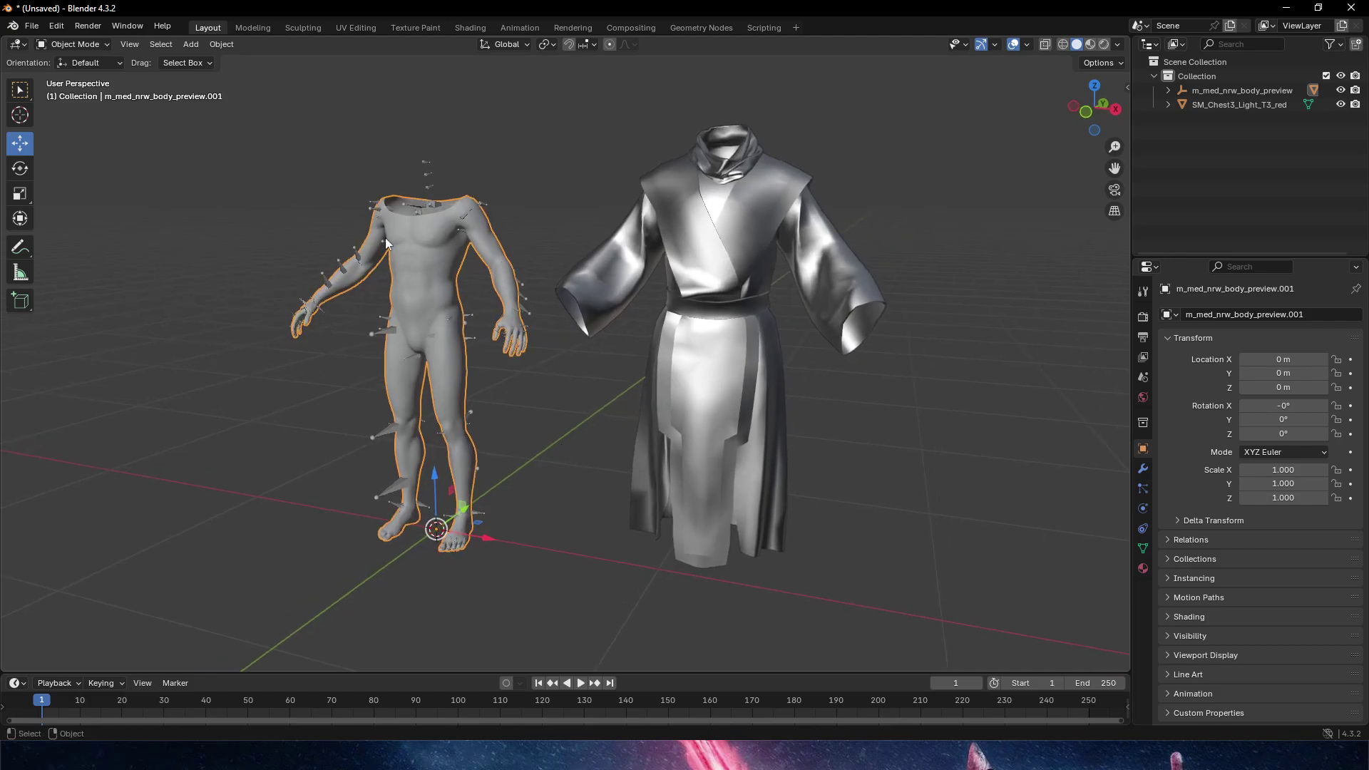
{"action": "left_click", "coordinate": [524, 307]}
{"action": "middle_click_drag", "start_coordinate": [573, 420], "coordinate": [540, 431]}
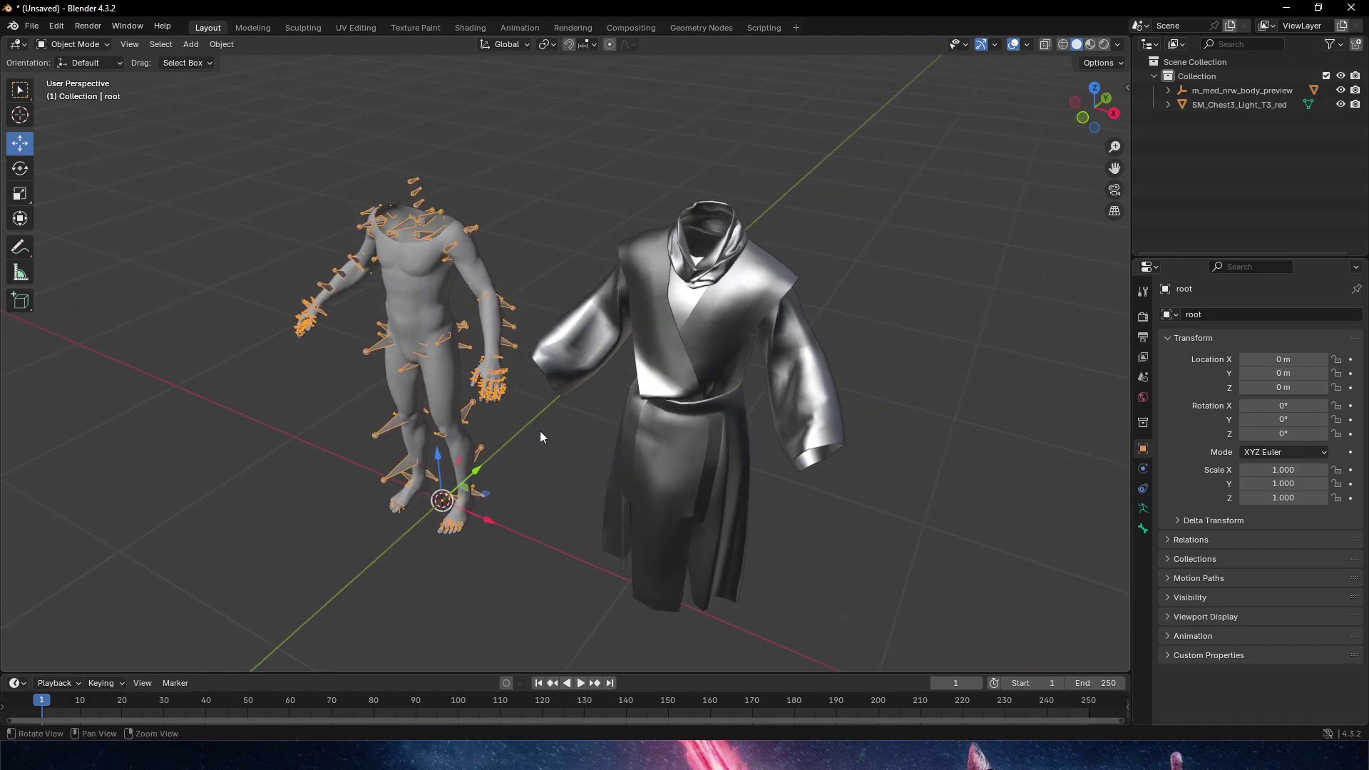
Test the armature by rotating the lowerarm_l bone in Pose Mode, cancel the rotation and return to Object Mode
{"action": "left_click", "coordinate": [74, 45]}
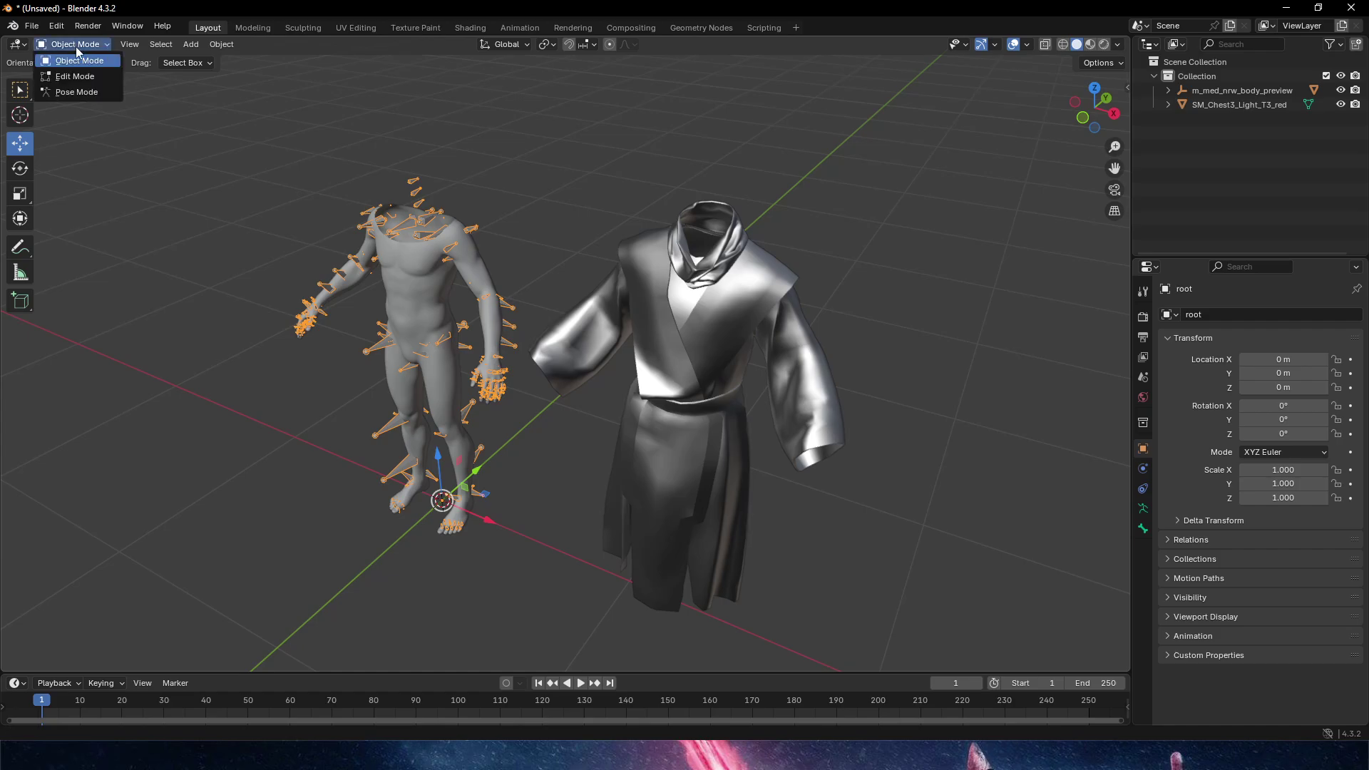
{"action": "left_click", "coordinate": [77, 92]}
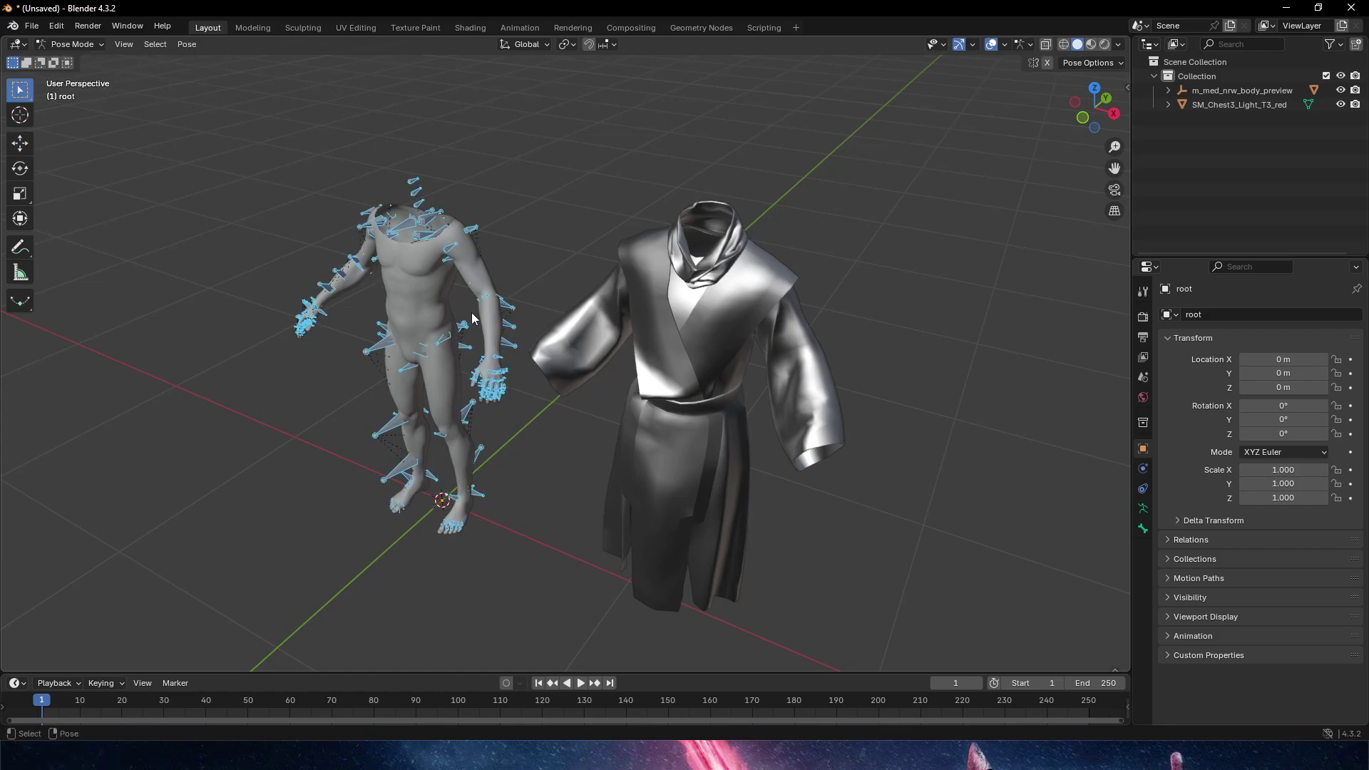
{"action": "left_click", "coordinate": [512, 306]}
{"action": "key", "text": "r"}
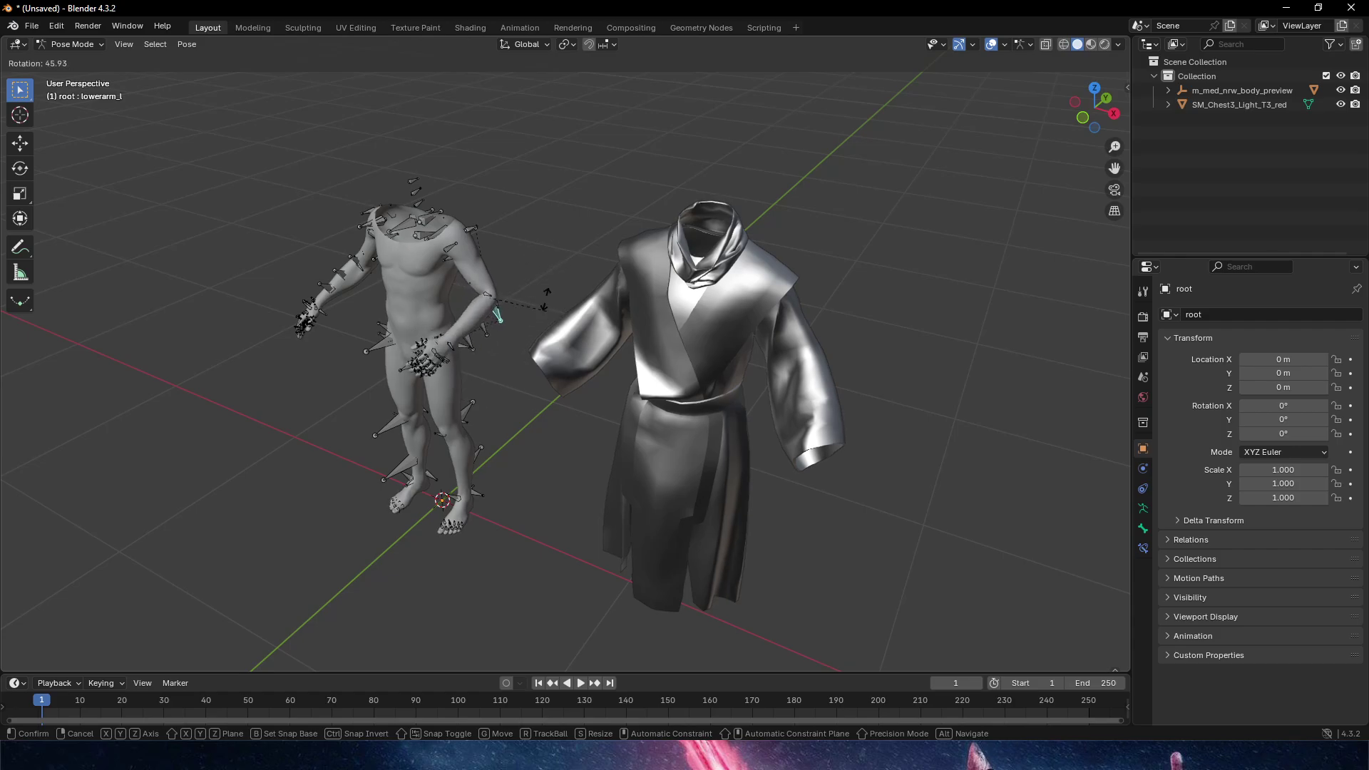
{"action": "right_click", "coordinate": [554, 318]}
{"action": "middle_click_drag", "start_coordinate": [544, 241], "coordinate": [529, 218]}
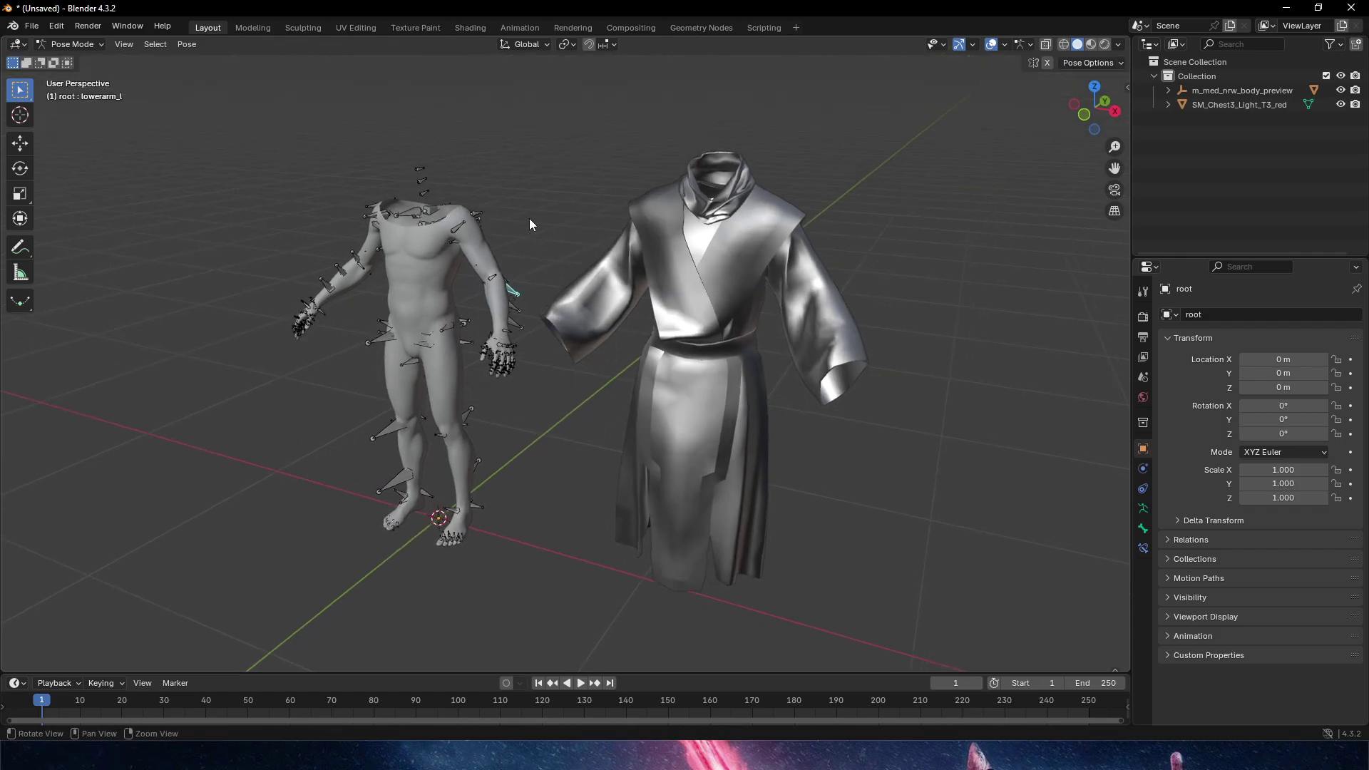
{"action": "left_click", "coordinate": [77, 44]}
{"action": "left_click", "coordinate": [75, 63]}
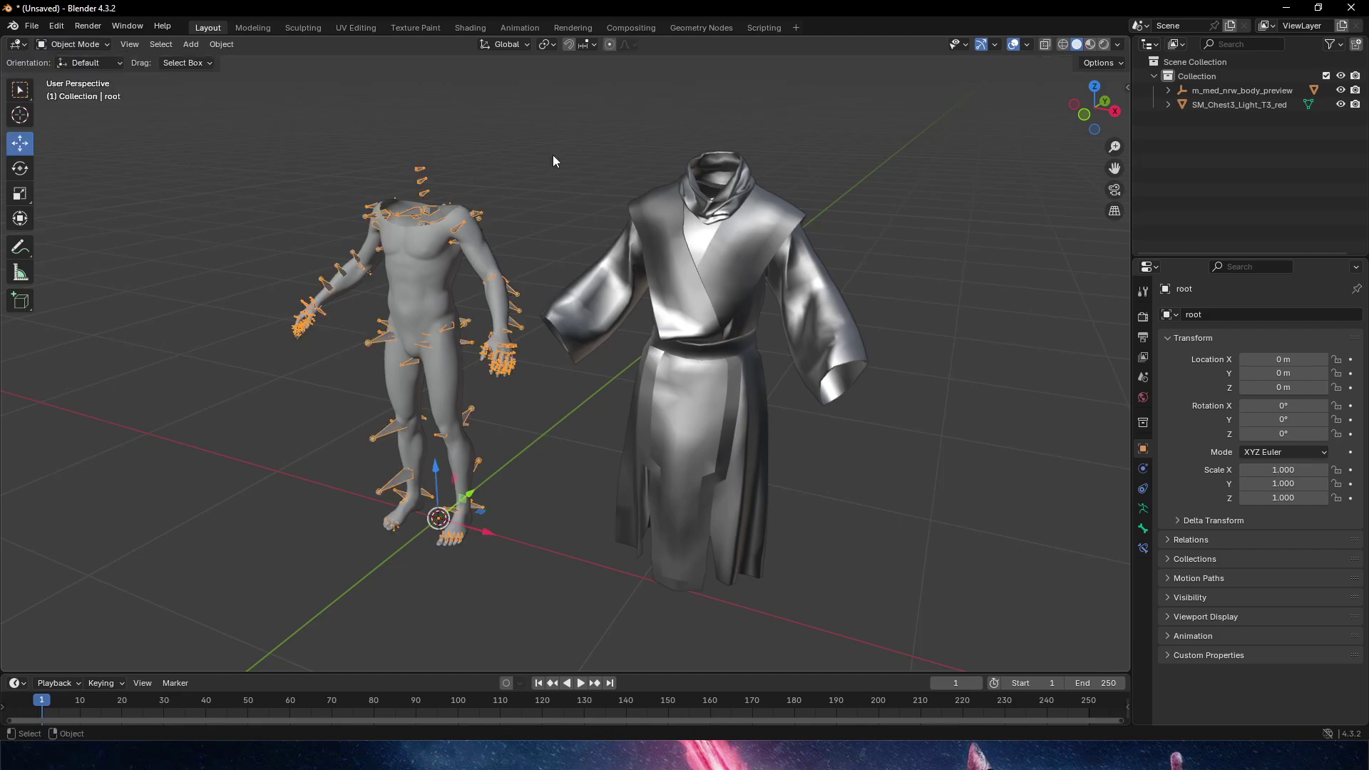
Set the X location of the SM_Chest3_Light_T3_red robe to 0 m so it overlaps the body
{"action": "left_click", "coordinate": [750, 293]}
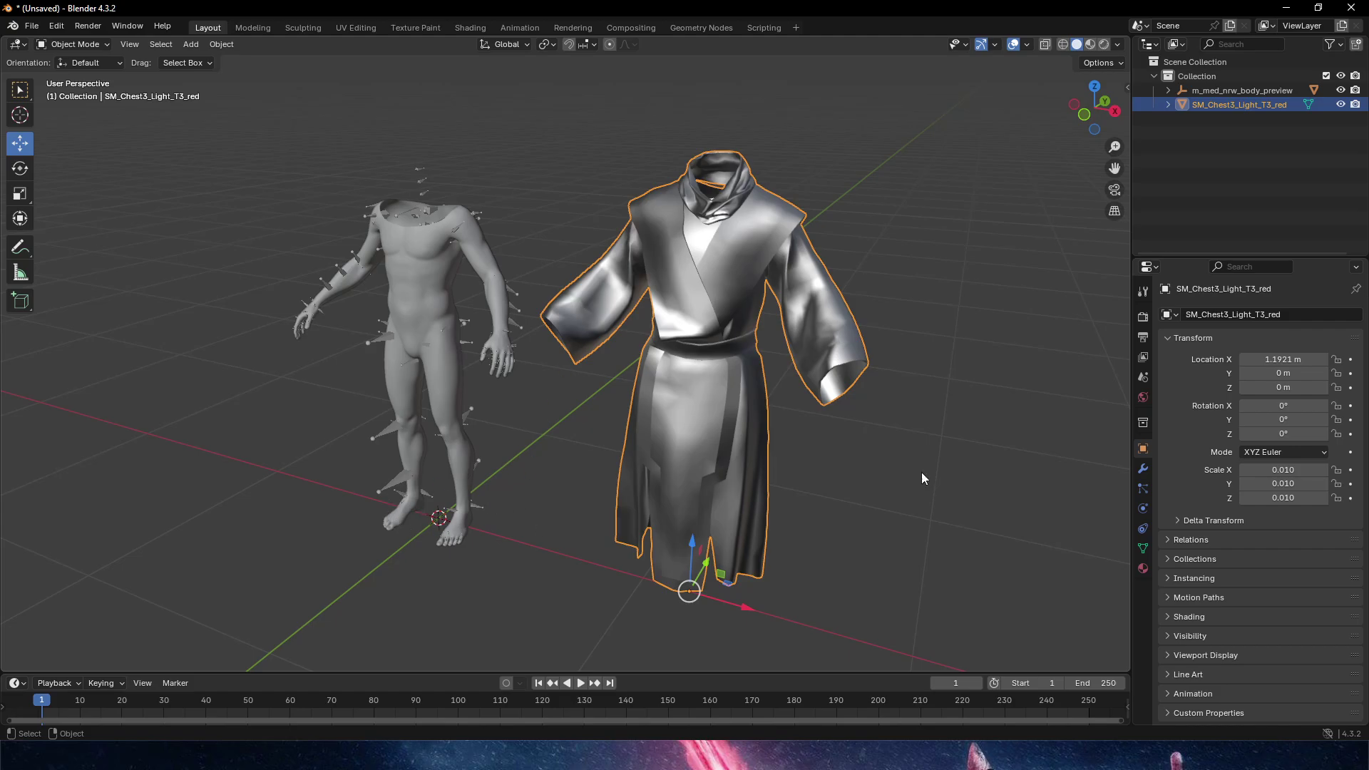
{"action": "left_click", "coordinate": [1269, 362]}
{"action": "type", "text": "0"}
{"action": "key", "text": "Return"}
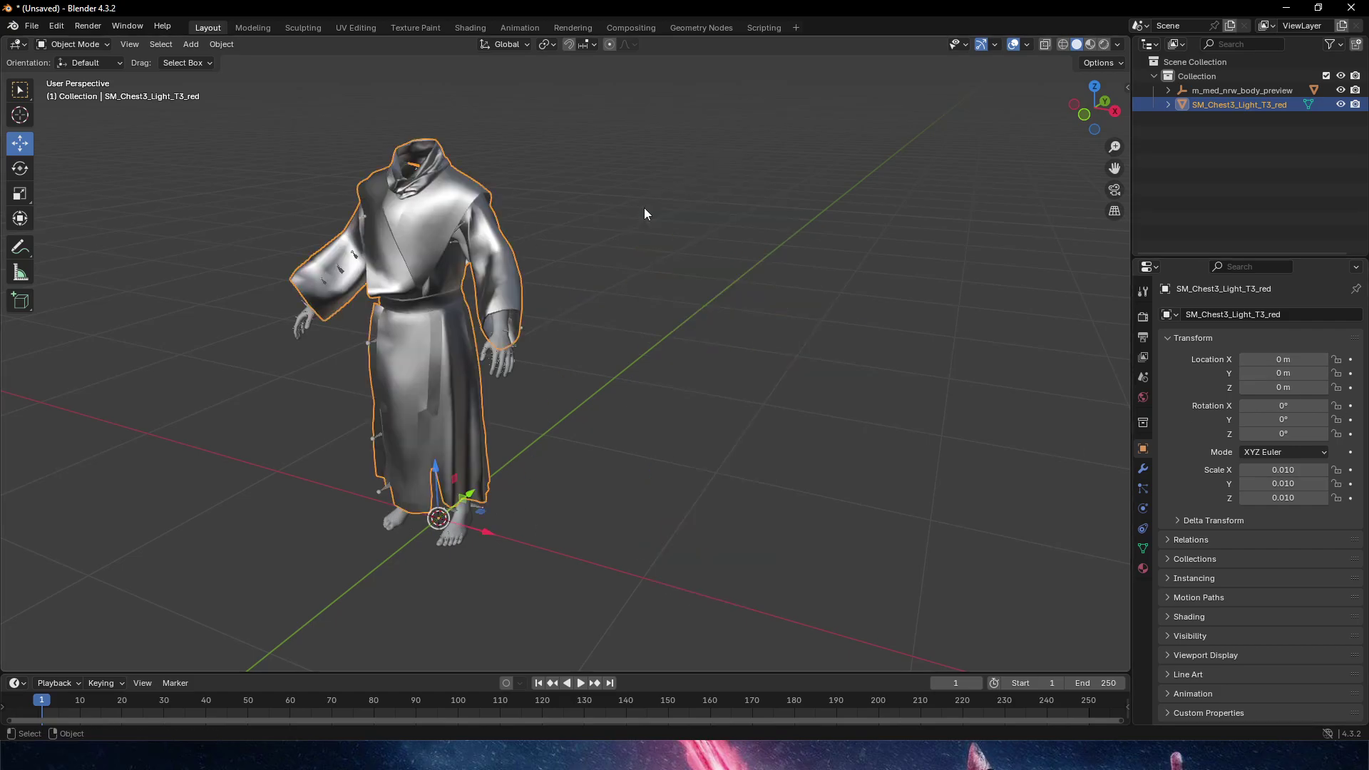
Widen the properties area and add a Data Transfer modifier to the robe
{"action": "middle_click_drag", "start_coordinate": [695, 241], "coordinate": [812, 240], "text": "shift"}
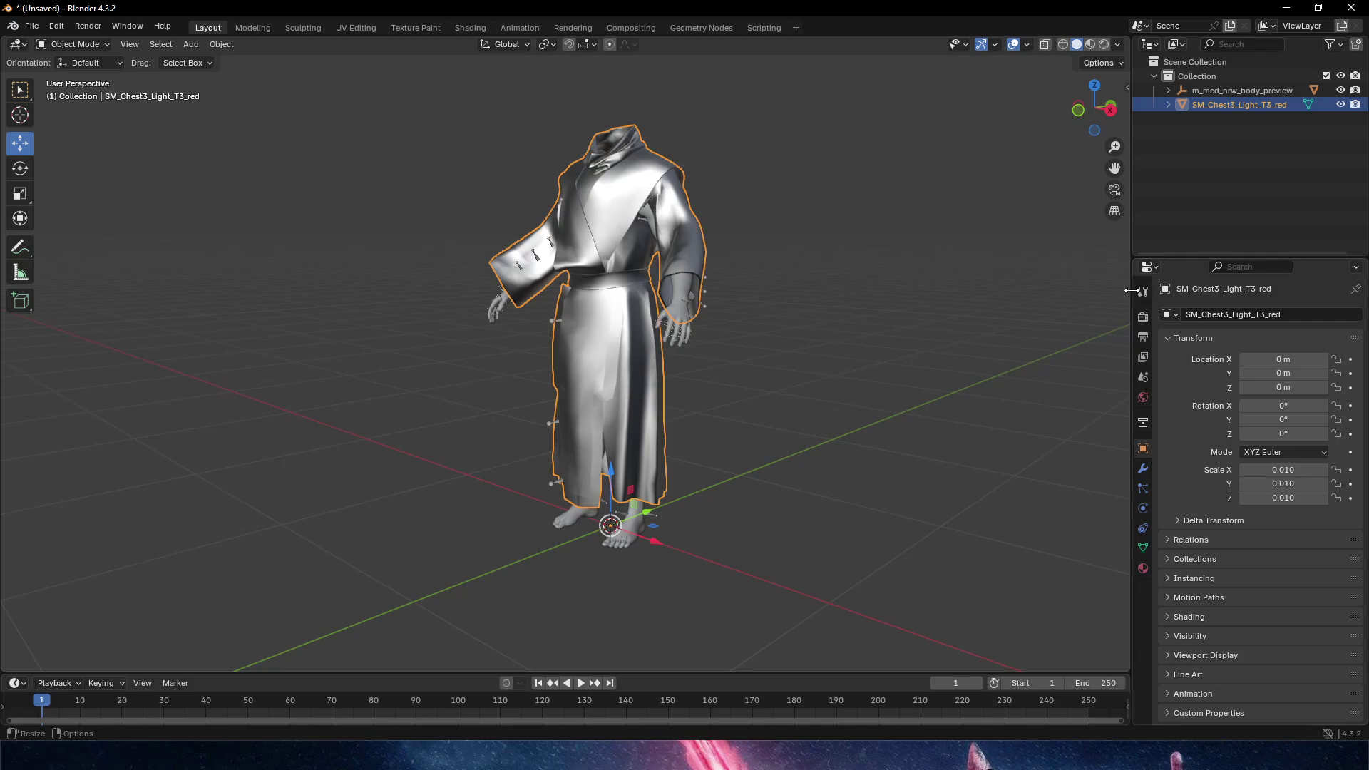
{"action": "left_click_drag", "start_coordinate": [1132, 296], "coordinate": [980, 297]}
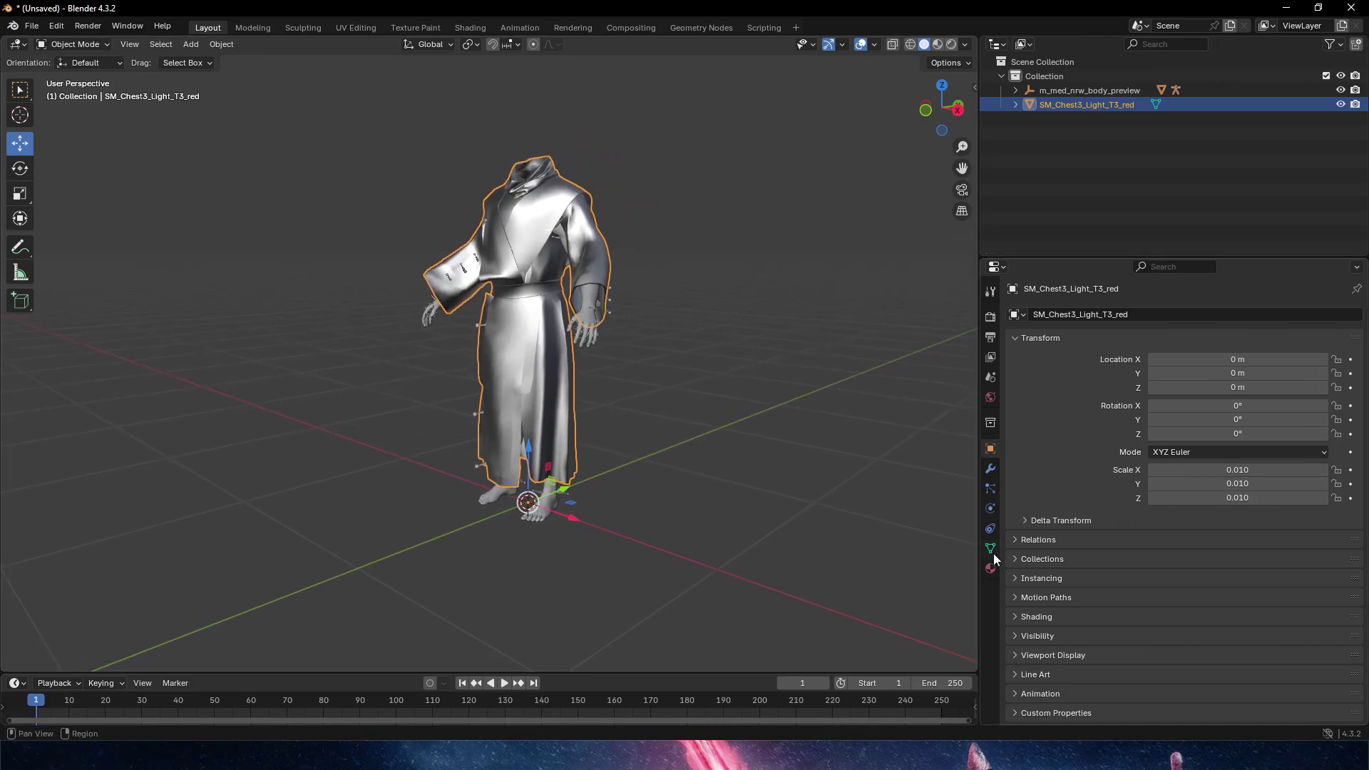
{"action": "left_click", "coordinate": [990, 469]}
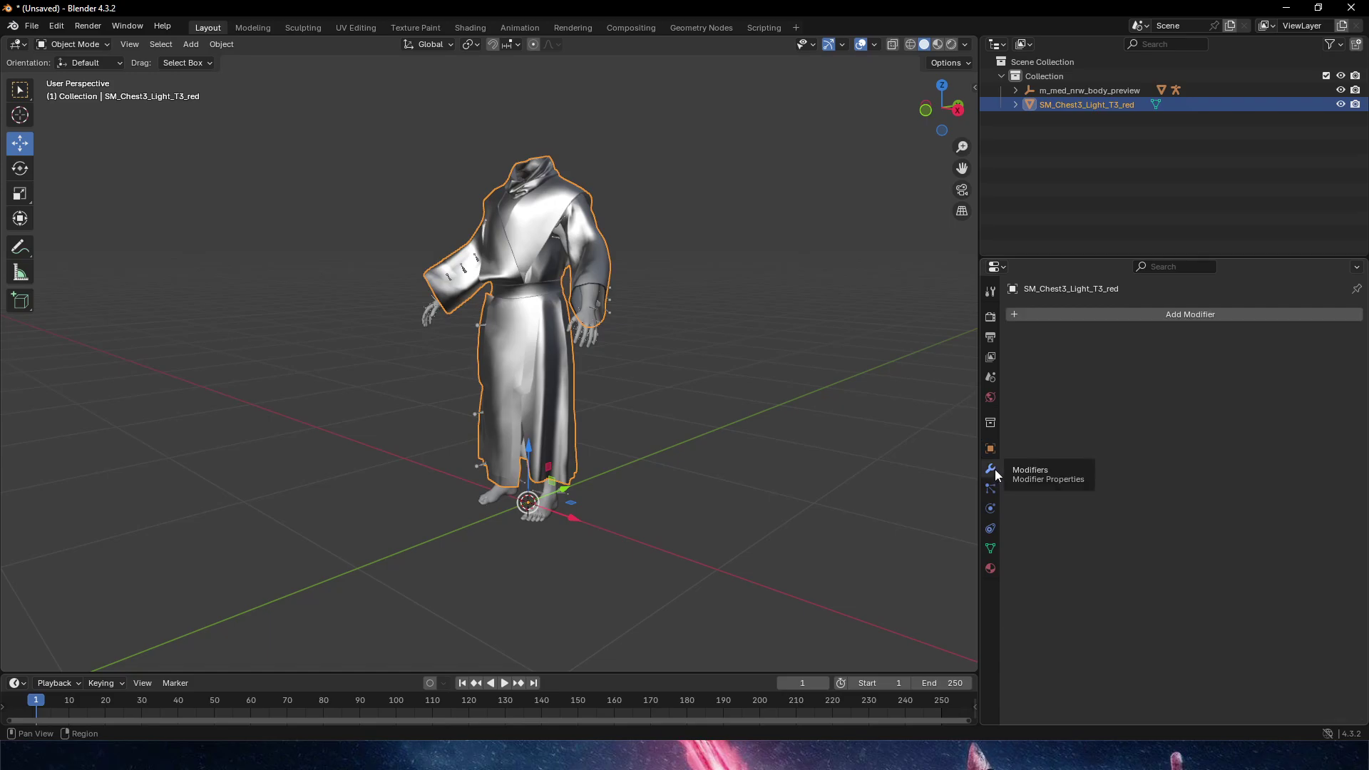
{"action": "left_click", "coordinate": [1080, 318]}
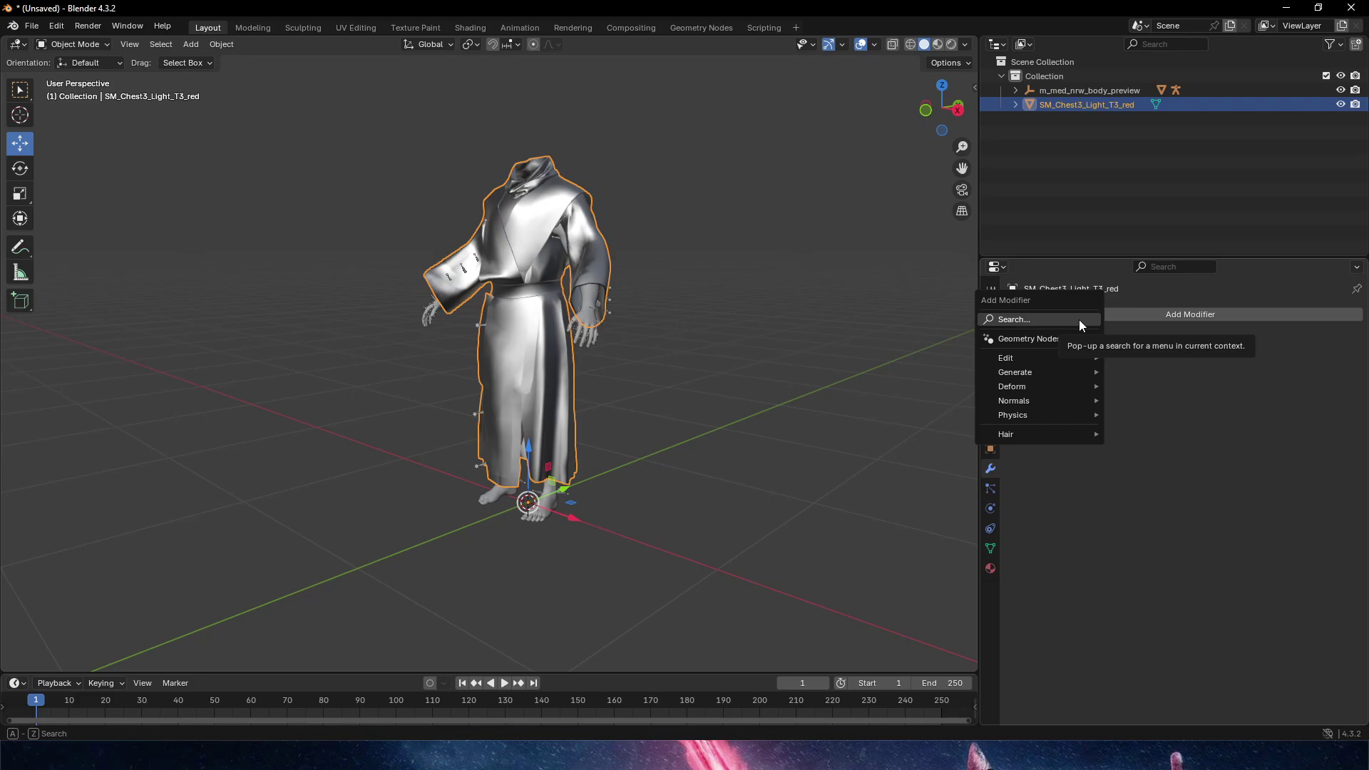
{"action": "left_click", "coordinate": [1080, 319]}
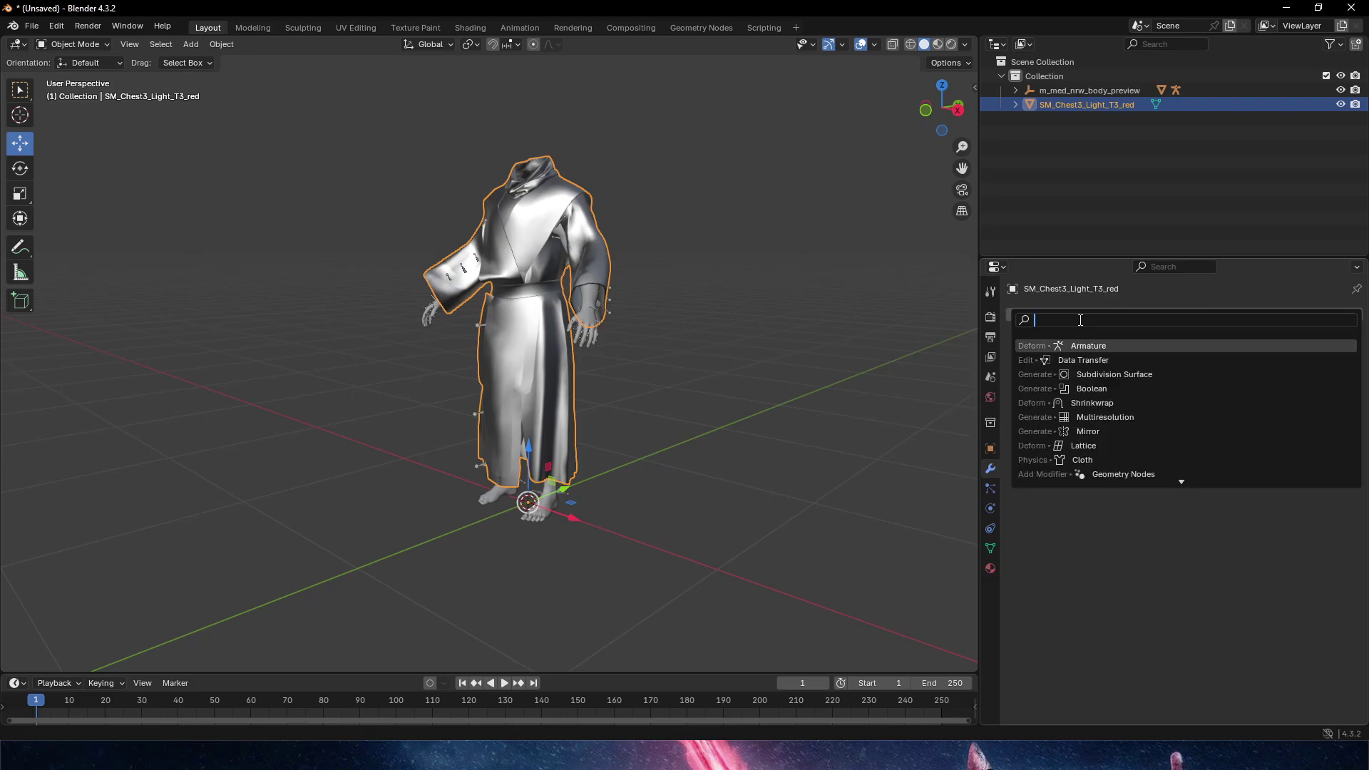
{"action": "type", "text": "data"}
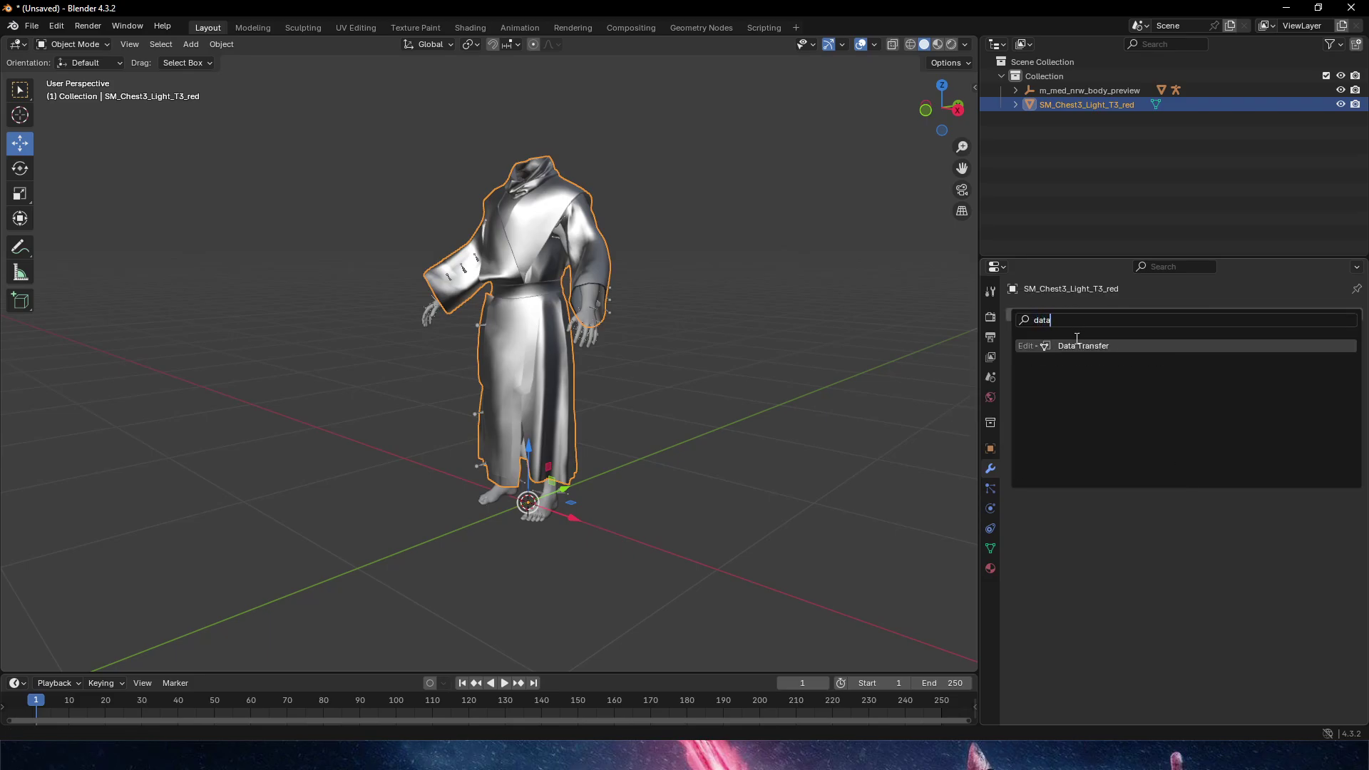
{"action": "left_click", "coordinate": [1075, 345]}
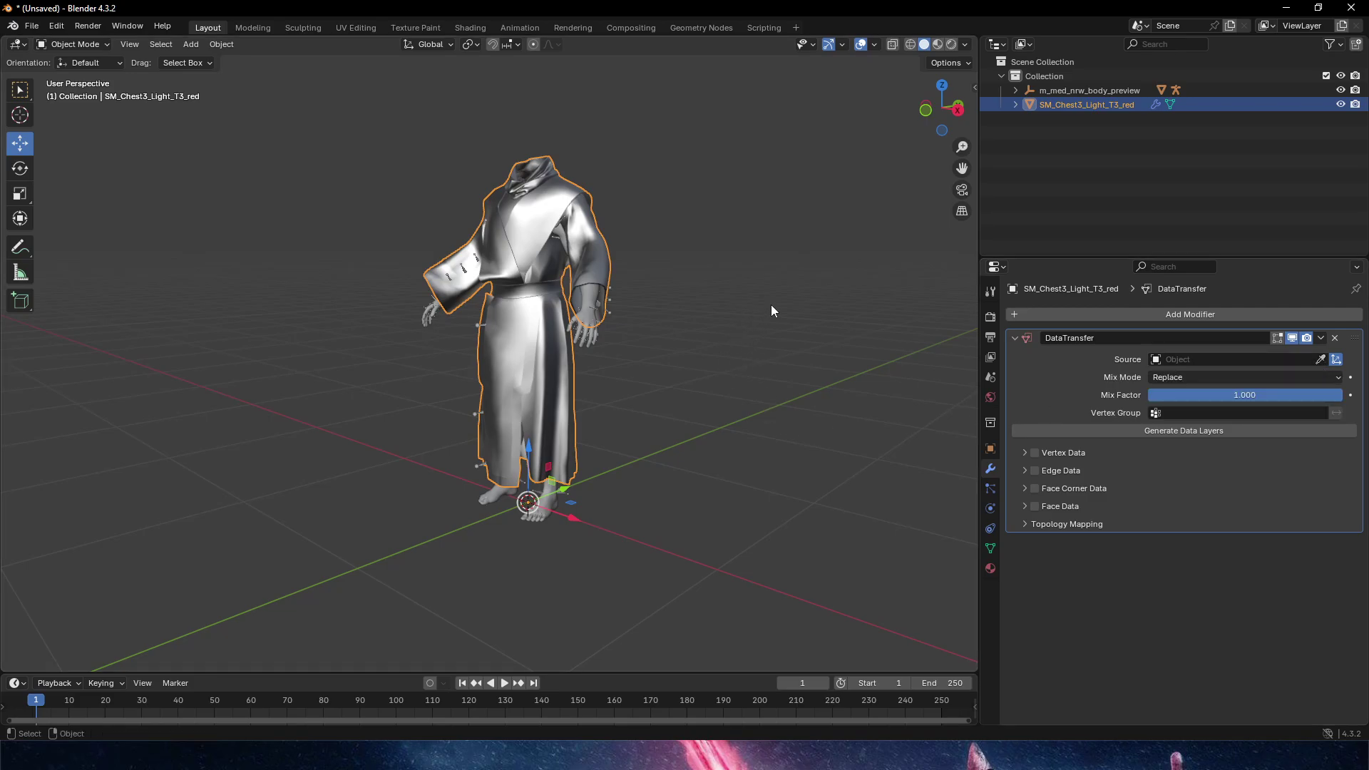
Set the modifier's source to the m_med_nrw_body_preview.001 body mesh and enable Vertex Data transfer for Vertex Groups
{"action": "left_click", "coordinate": [1319, 359]}
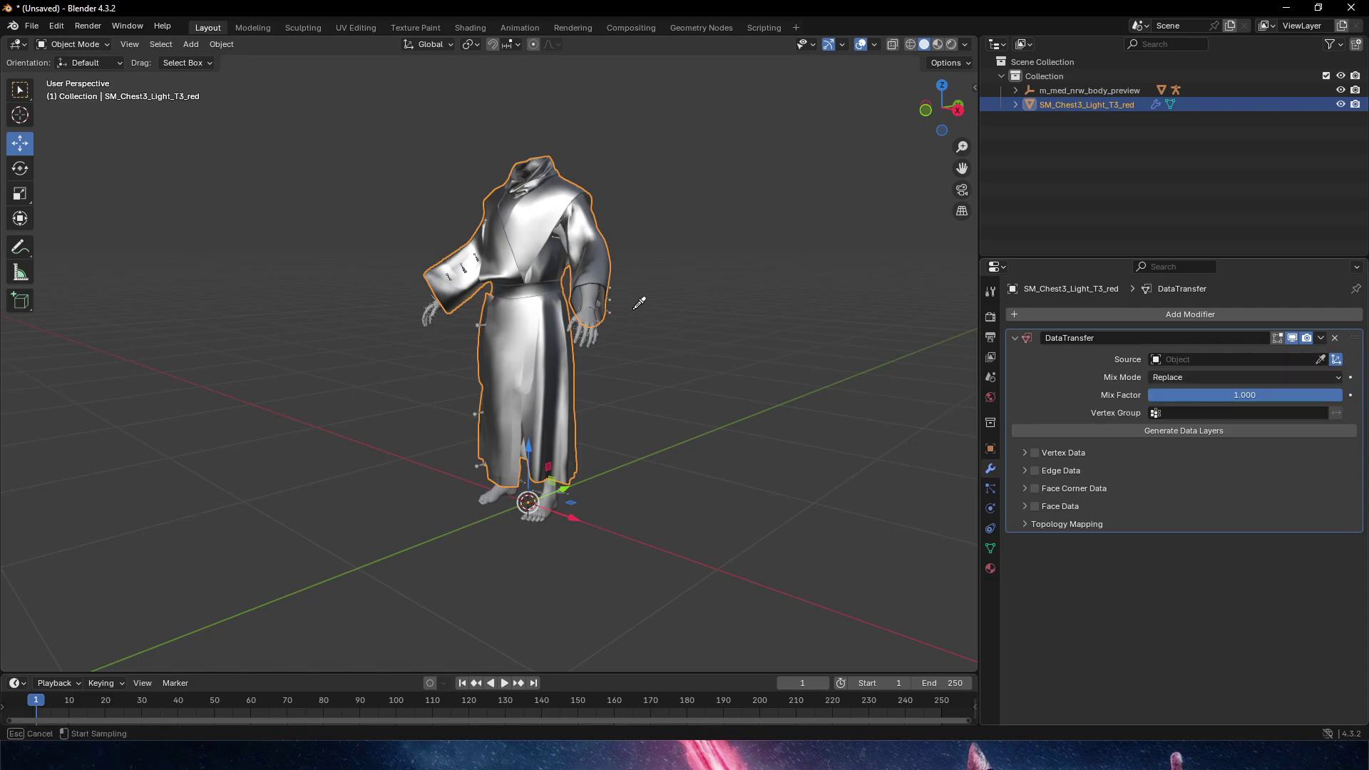
{"action": "left_click", "coordinate": [593, 287]}
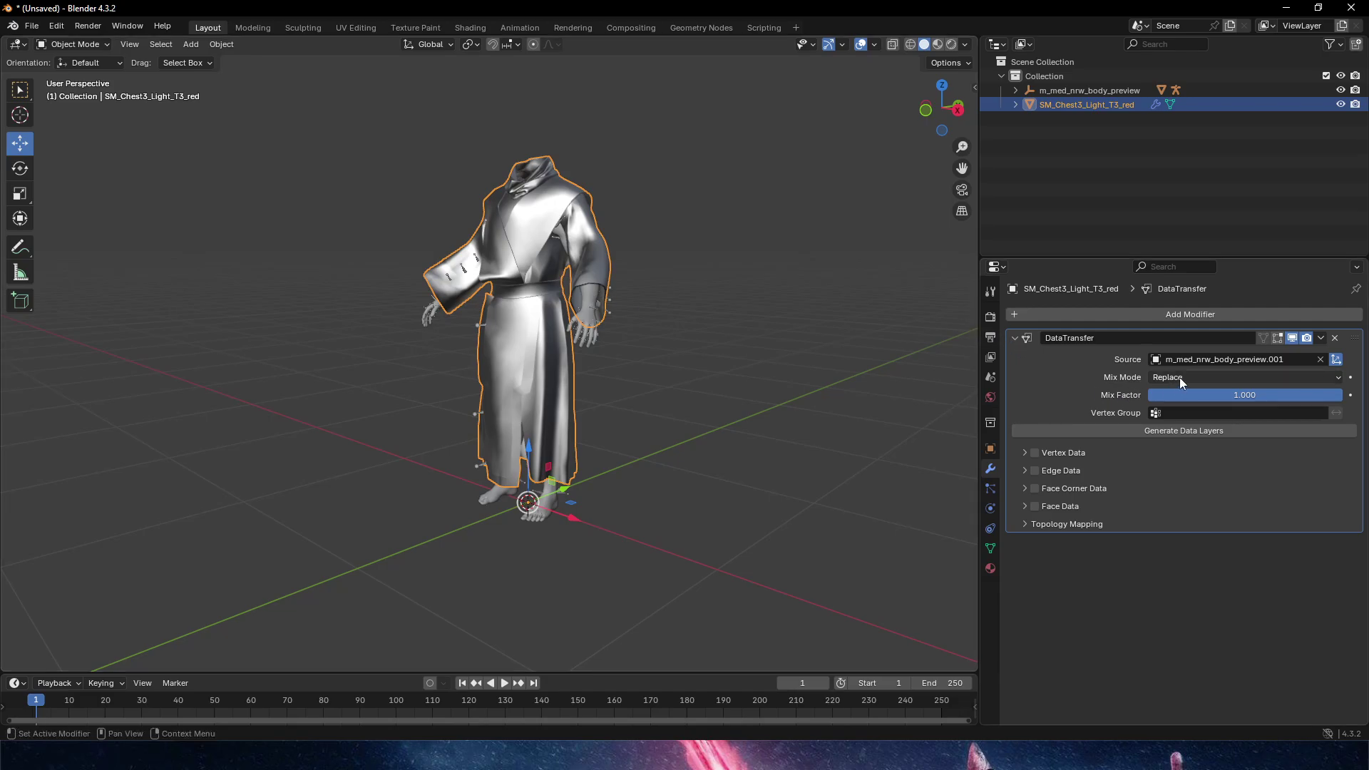
{"action": "left_click", "coordinate": [1024, 453]}
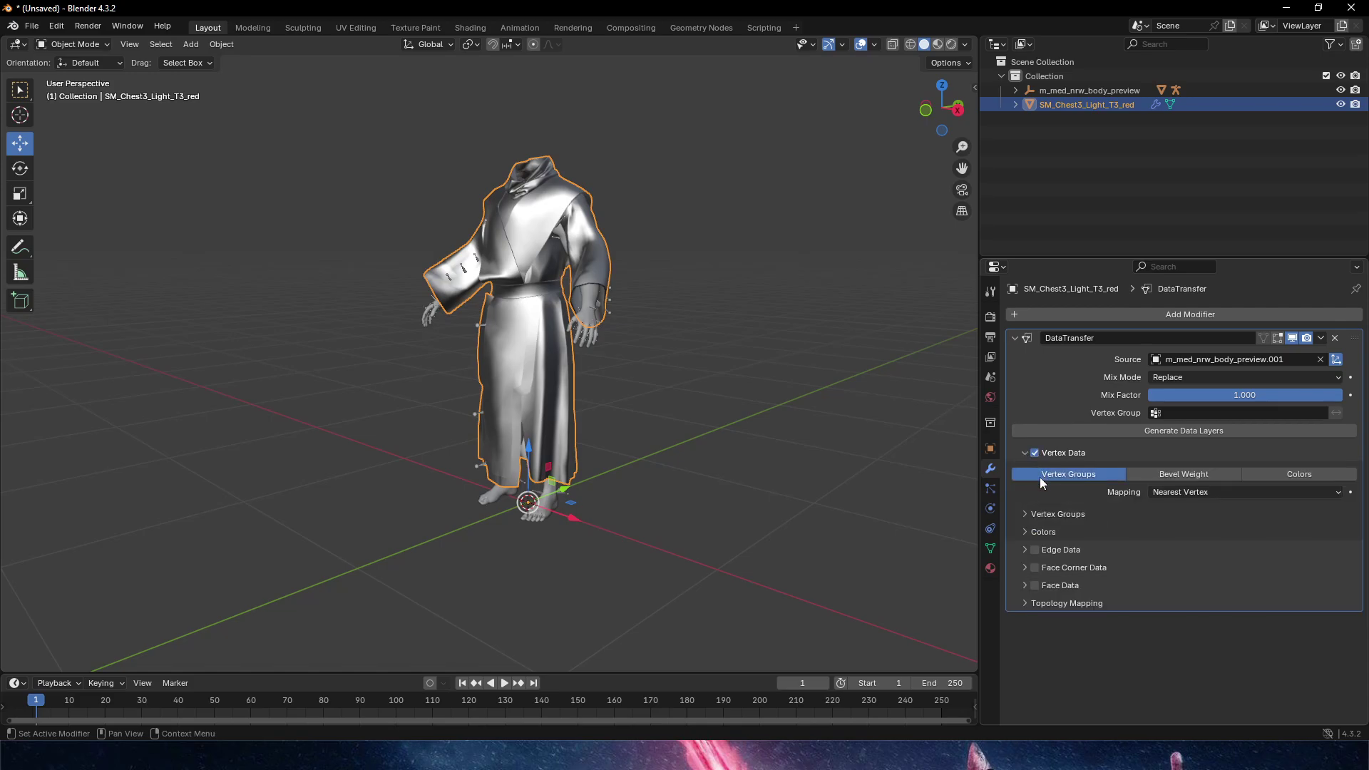
{"action": "left_click", "coordinate": [1029, 513]}
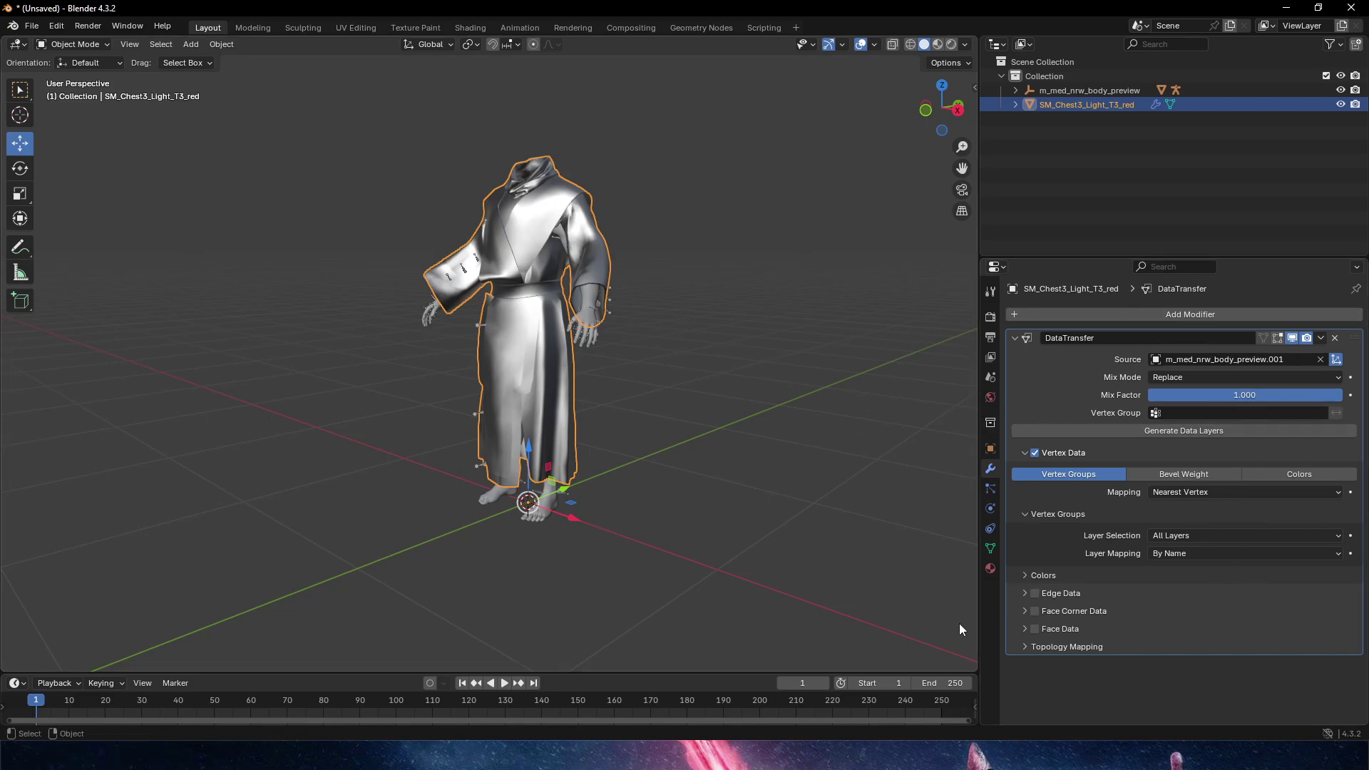
Generate the modifier's data layers and open the robe's mesh data to check its vertex groups
{"action": "left_click", "coordinate": [1135, 431]}
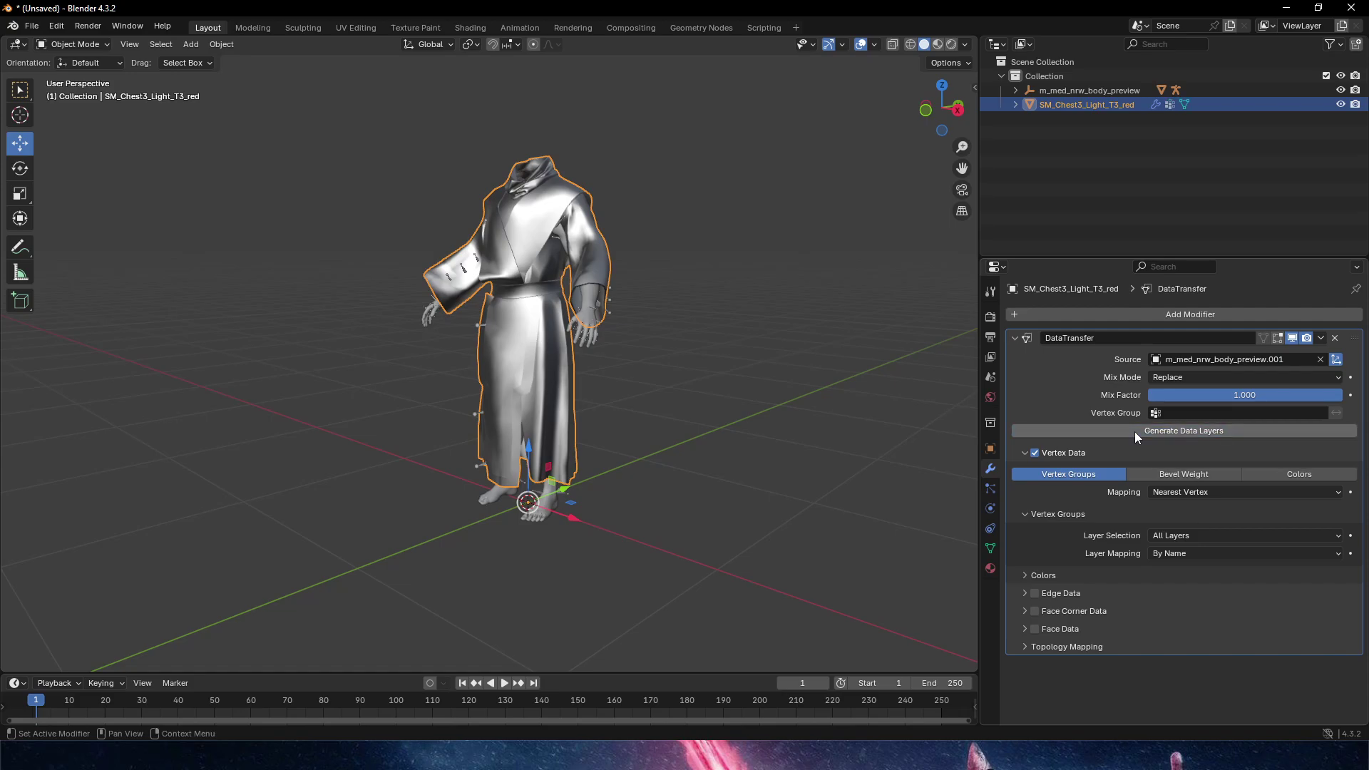
{"action": "left_click", "coordinate": [993, 551]}
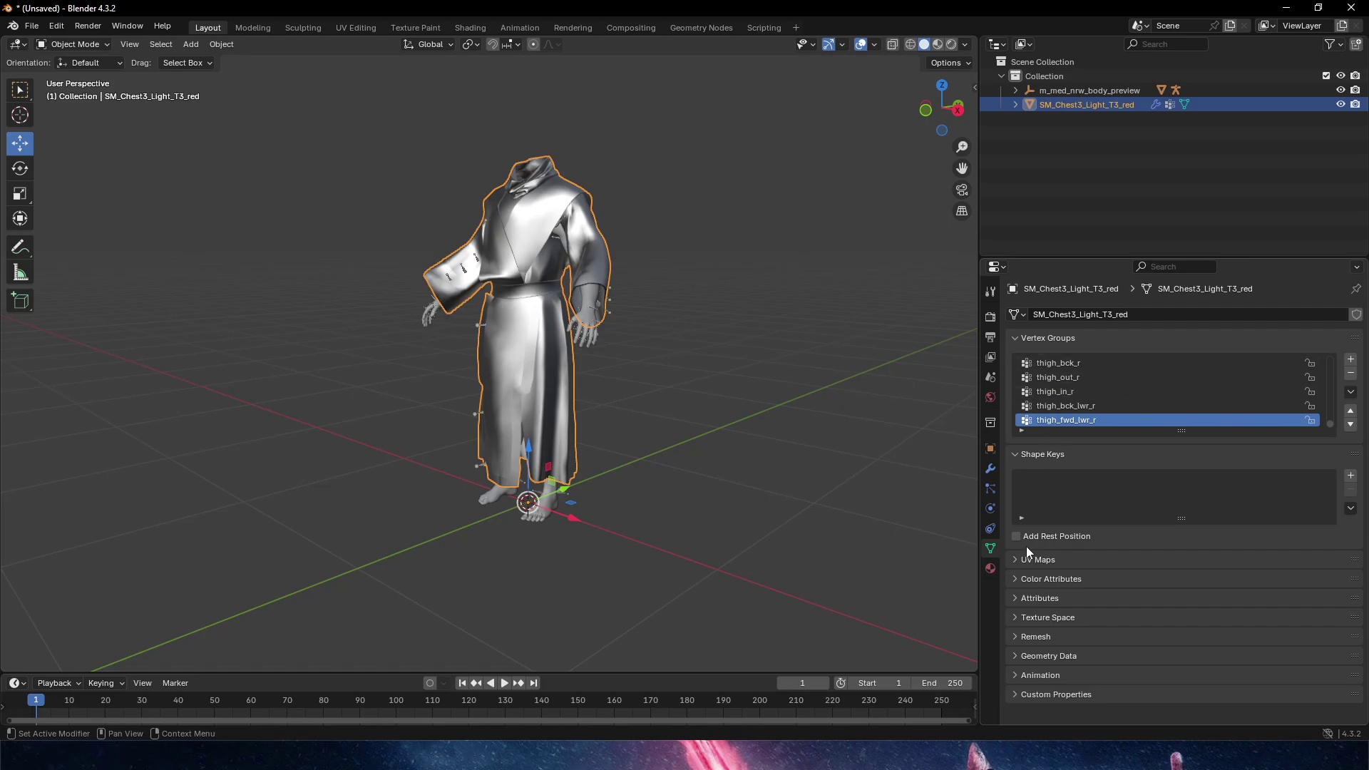
Look through the robe's vertex group list for the body's bone names and return to the robe's modifiers
{"action": "scroll", "coordinate": [1127, 385], "scroll_direction": "up", "scroll_amount": 5}
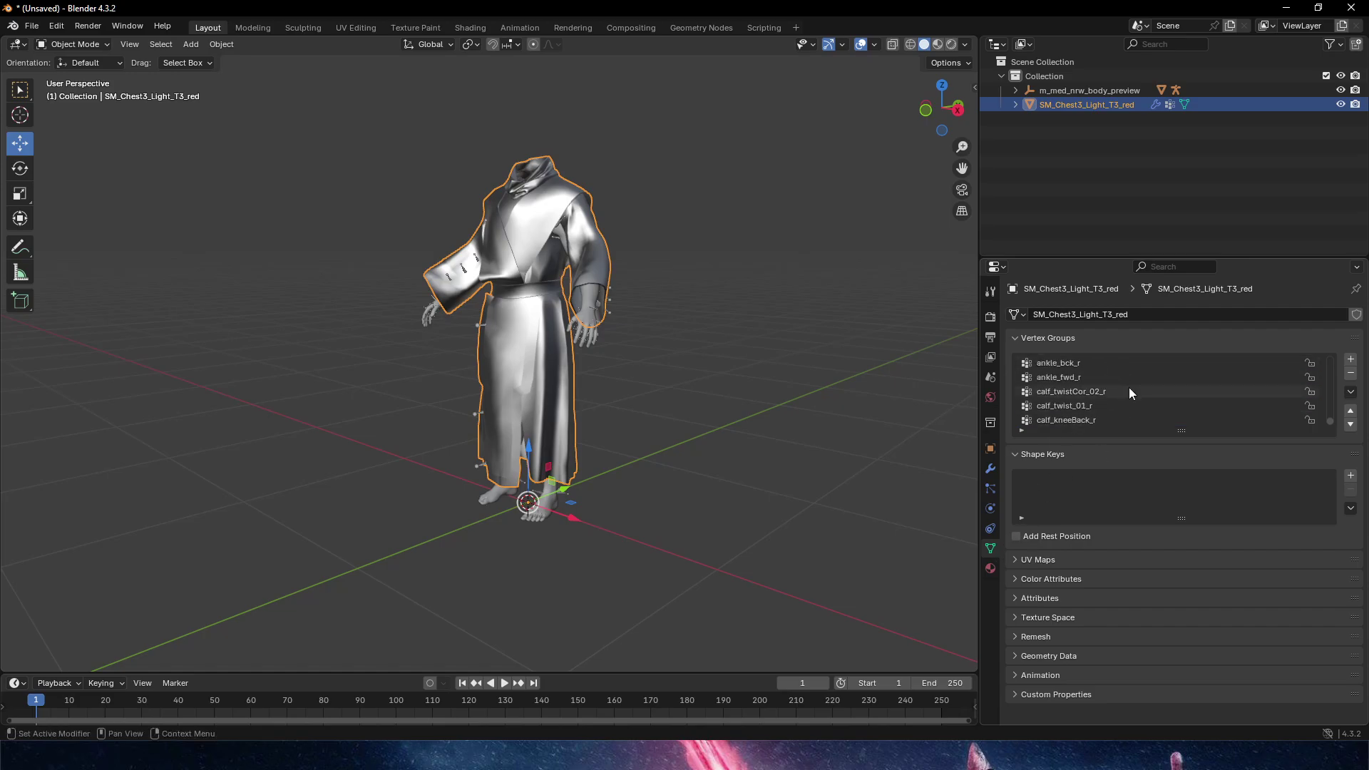
{"action": "scroll", "coordinate": [1129, 379], "scroll_direction": "down", "scroll_amount": 5}
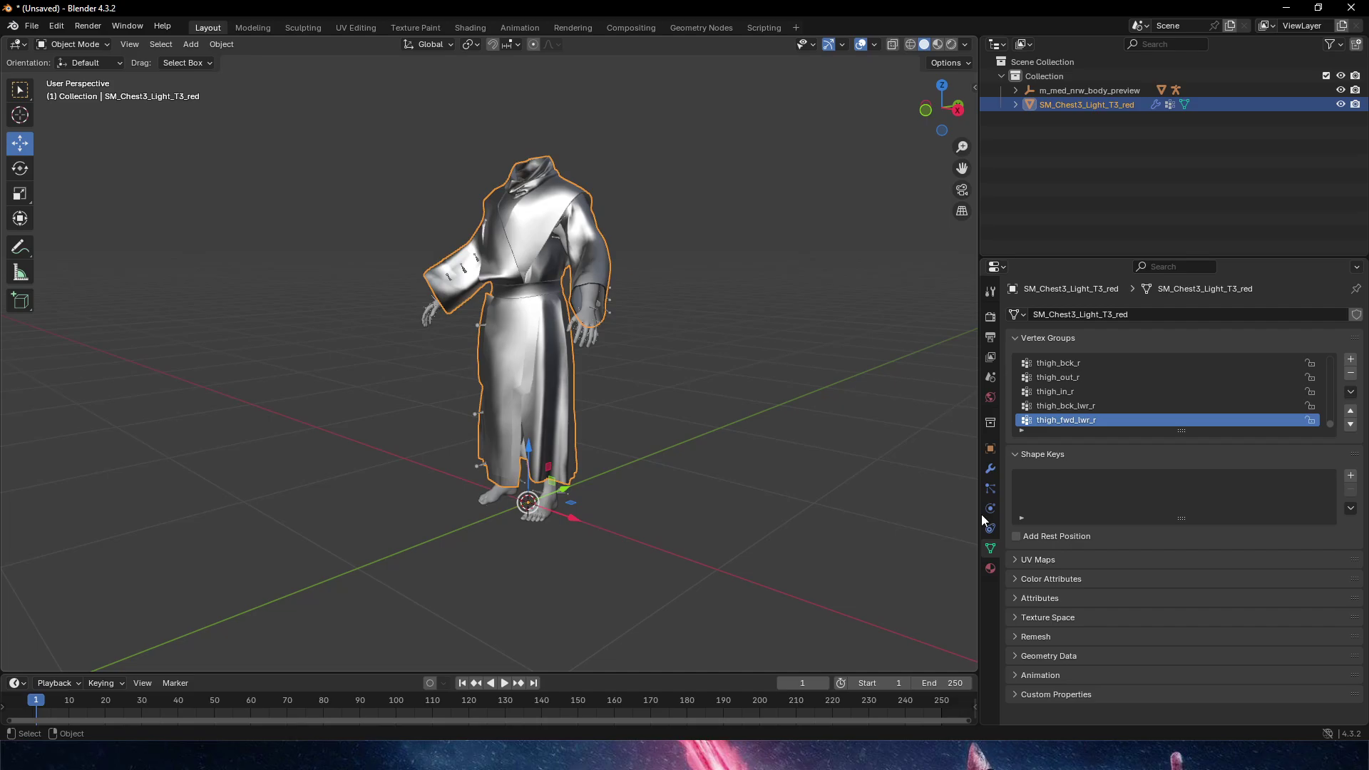
{"action": "left_click", "coordinate": [989, 469]}
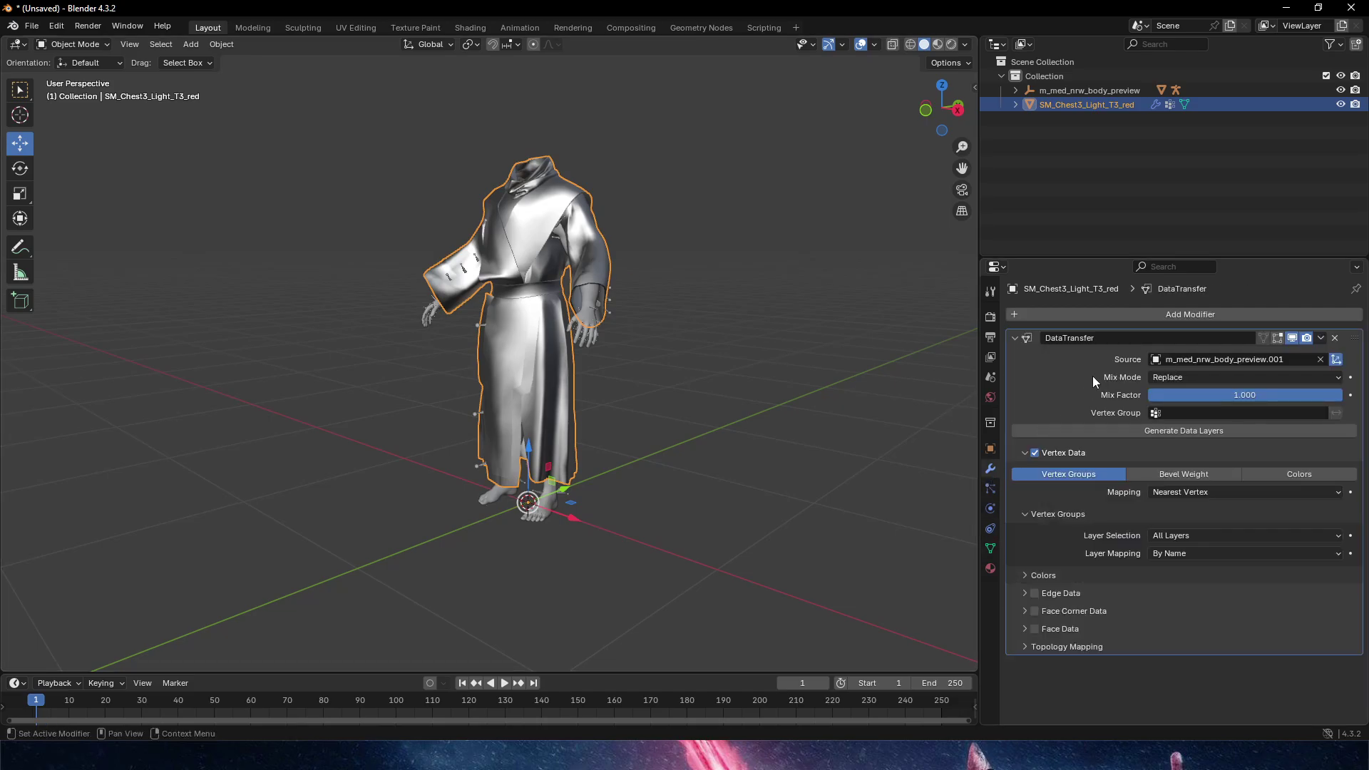
Add an Armature modifier to the robe and set its object to the root armature
{"action": "left_click", "coordinate": [1072, 313]}
{"action": "left_click", "coordinate": [1072, 312]}
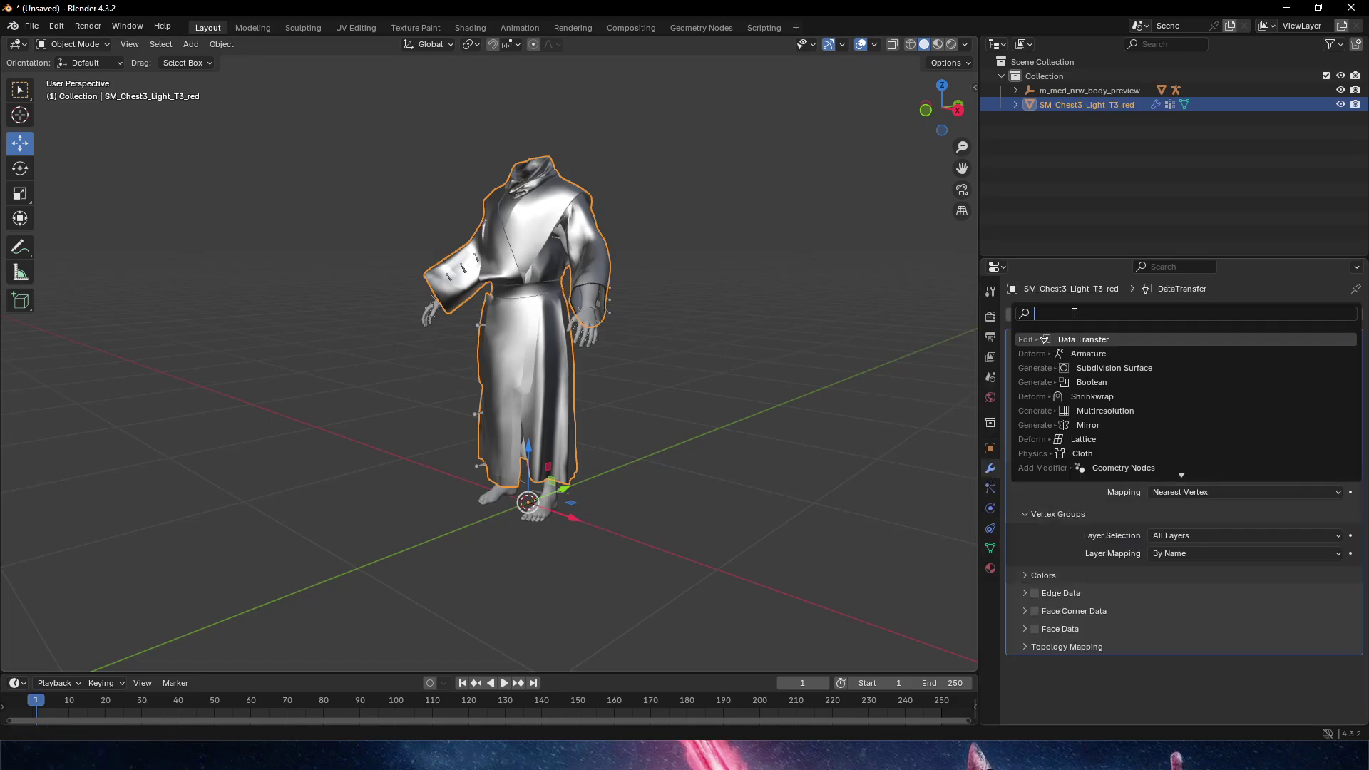
{"action": "left_click", "coordinate": [1098, 353]}
{"action": "scroll", "coordinate": [1149, 609], "scroll_direction": "down", "scroll_amount": 2}
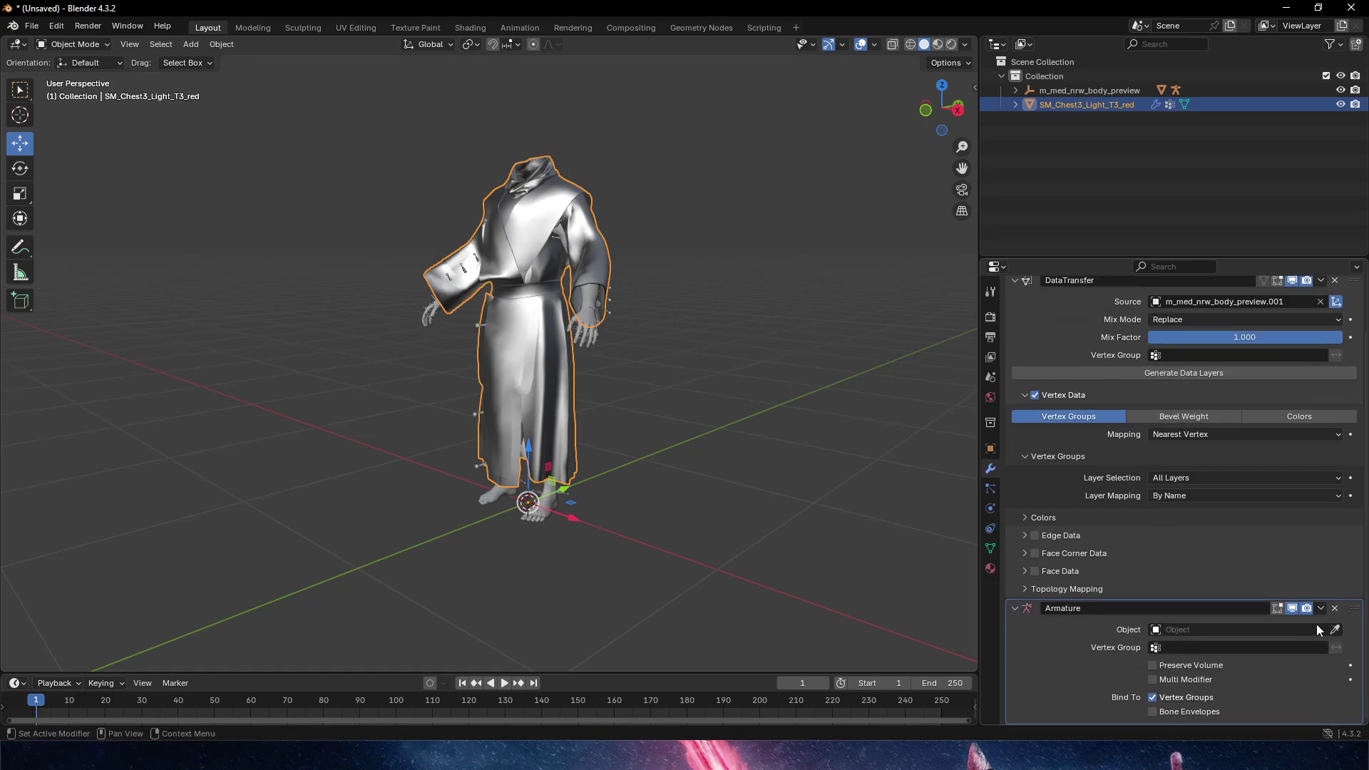
{"action": "left_click", "coordinate": [1336, 630]}
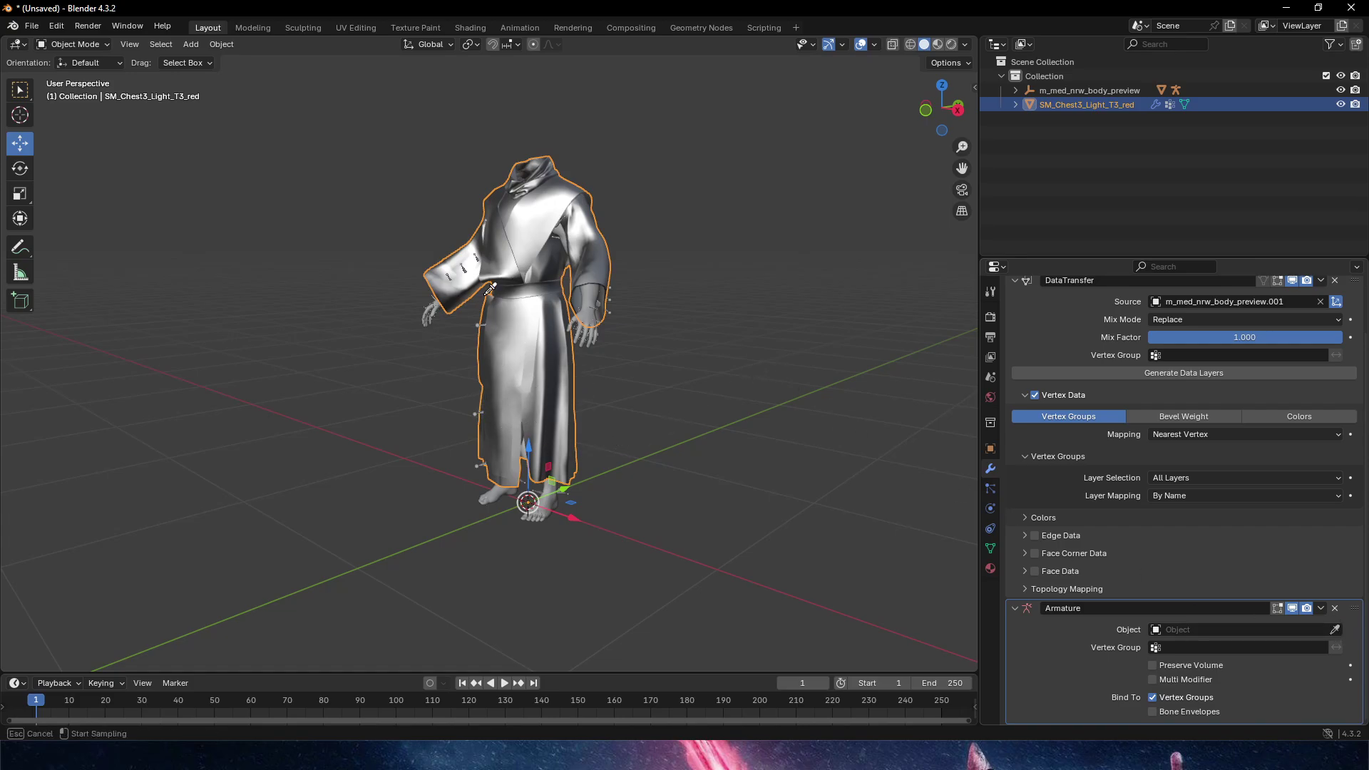
{"action": "left_click", "coordinate": [611, 308]}
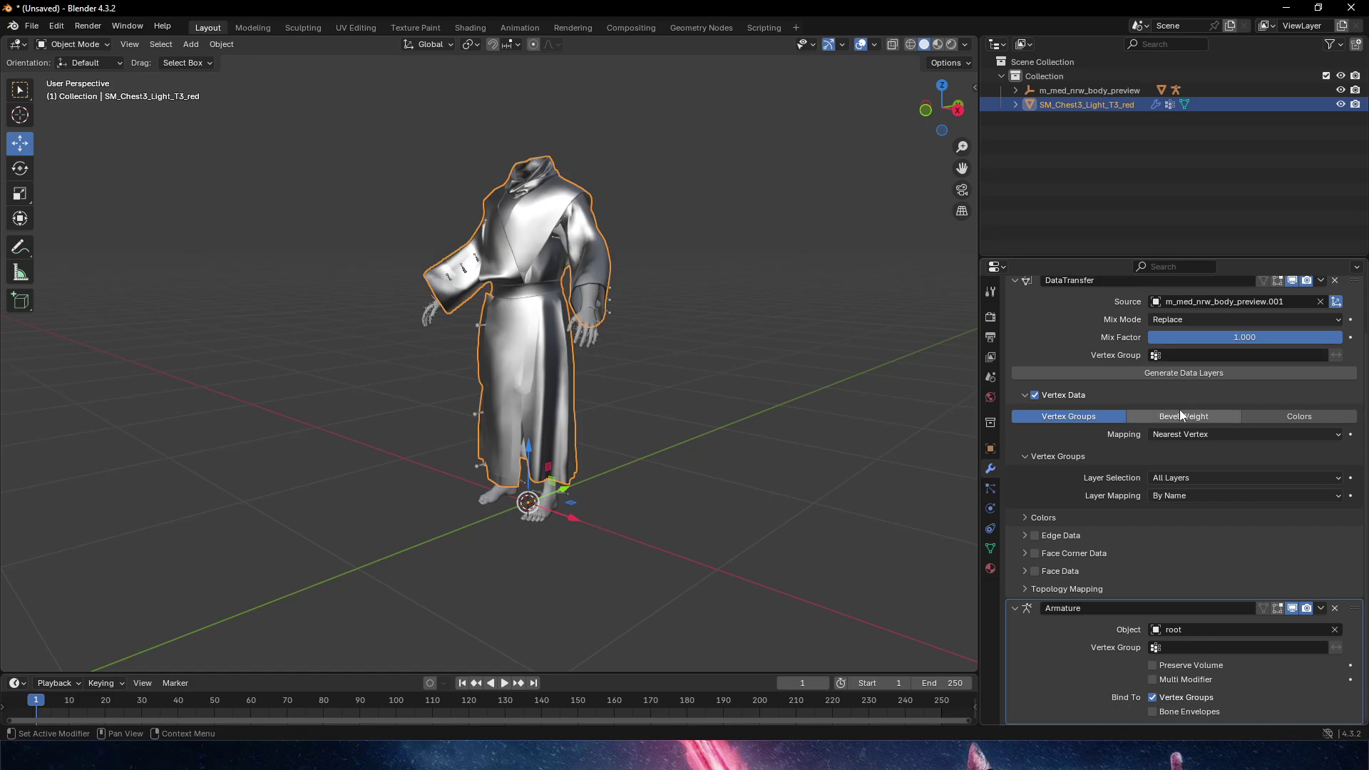
{"action": "scroll", "coordinate": [1142, 540], "scroll_direction": "up", "scroll_amount": 2}
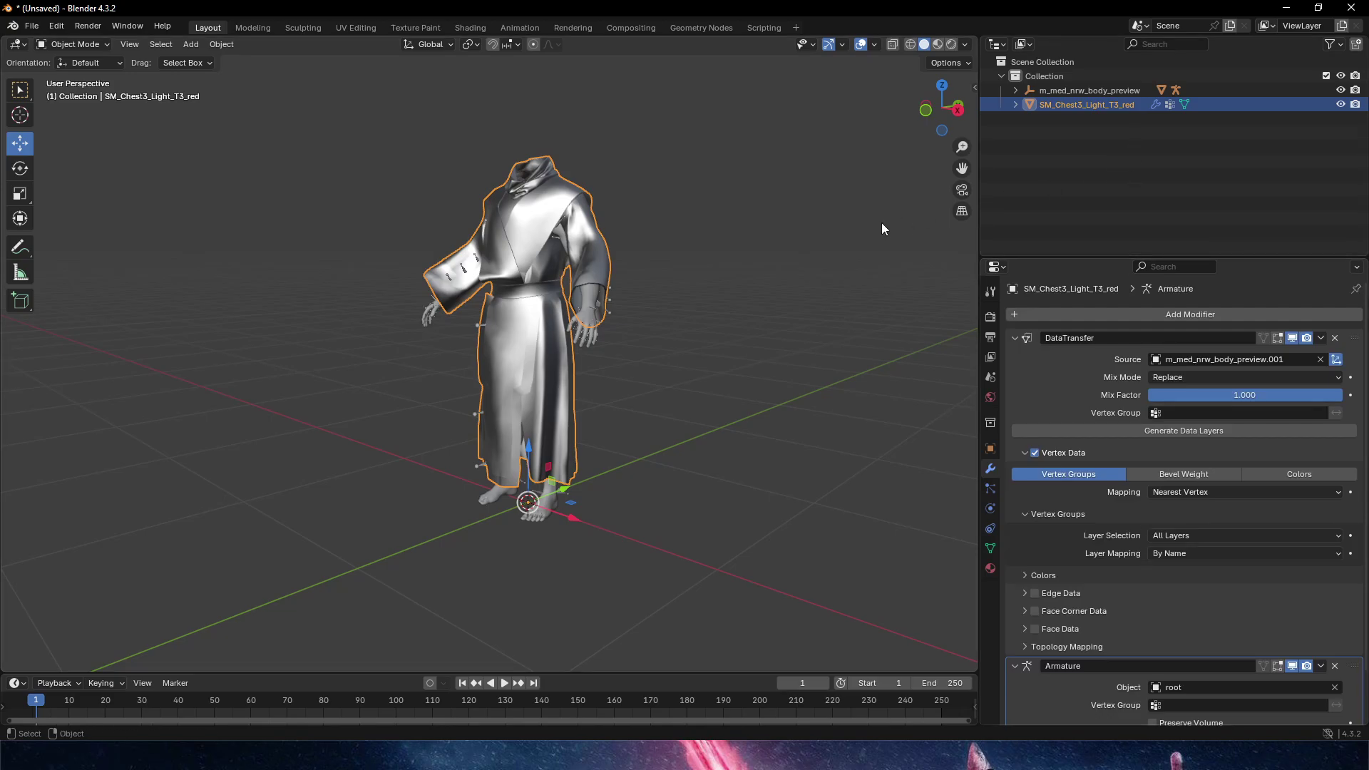
Put the root armature into Pose Mode and test-rotate the lowerarm_l bone to check the sleeve's deformation
{"action": "left_click", "coordinate": [610, 313]}
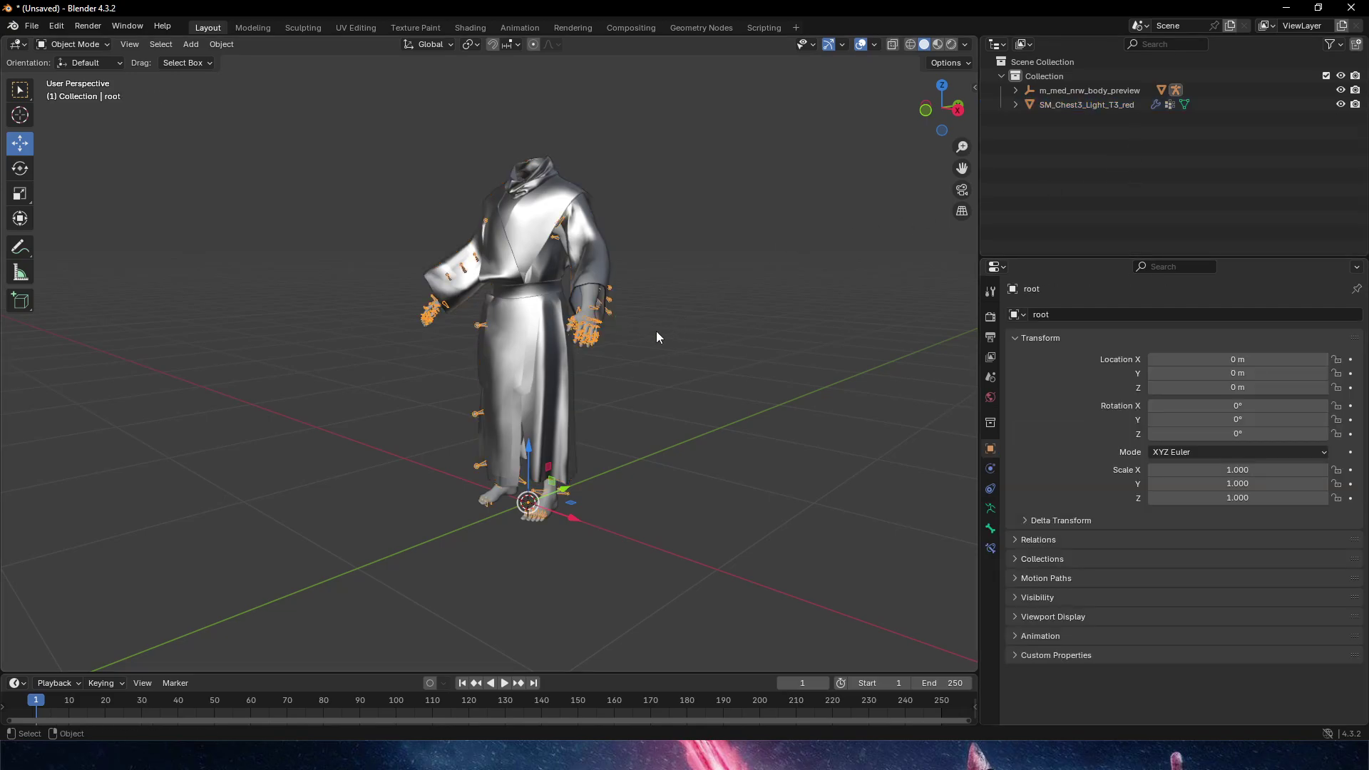
{"action": "middle_click_drag", "start_coordinate": [666, 330], "coordinate": [629, 335]}
{"action": "scroll", "coordinate": [628, 335], "scroll_direction": "up", "scroll_amount": 2}
{"action": "left_click", "coordinate": [75, 45]}
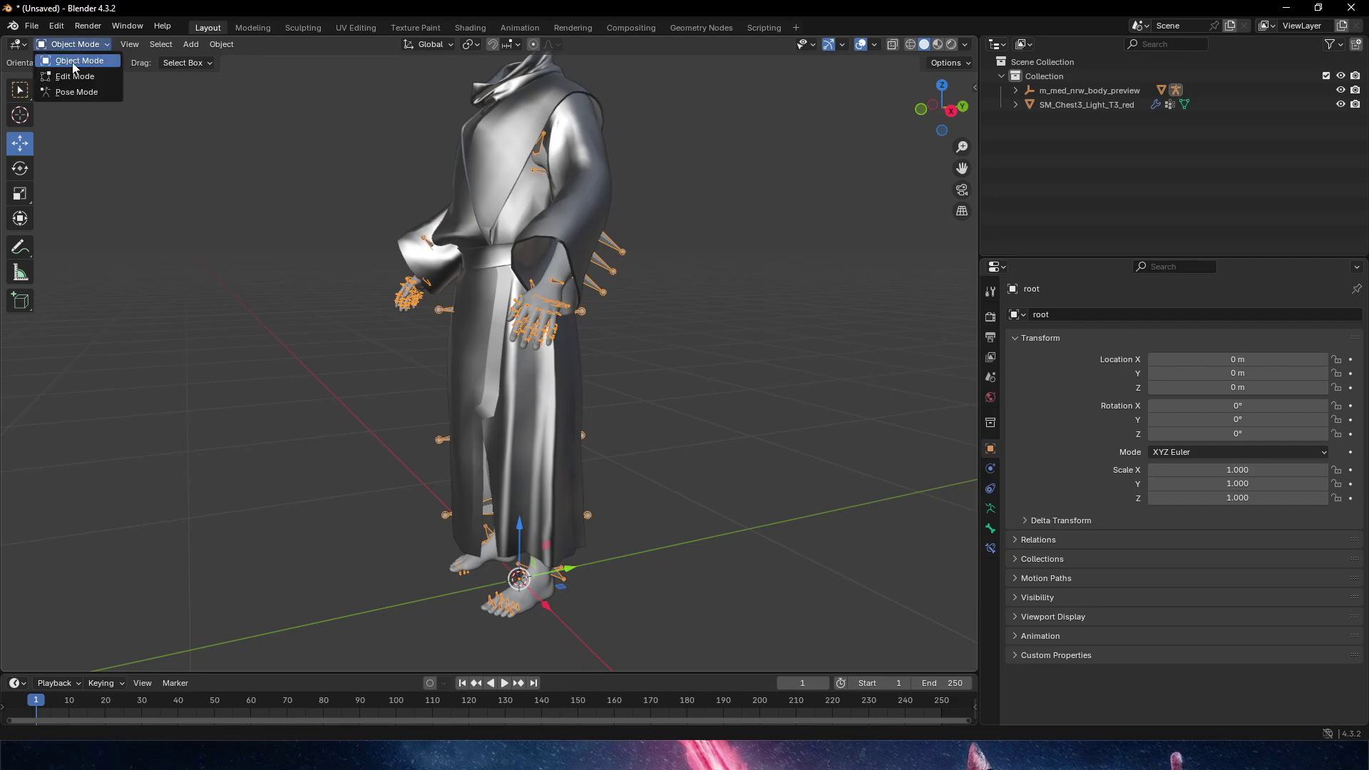
{"action": "left_click", "coordinate": [73, 97]}
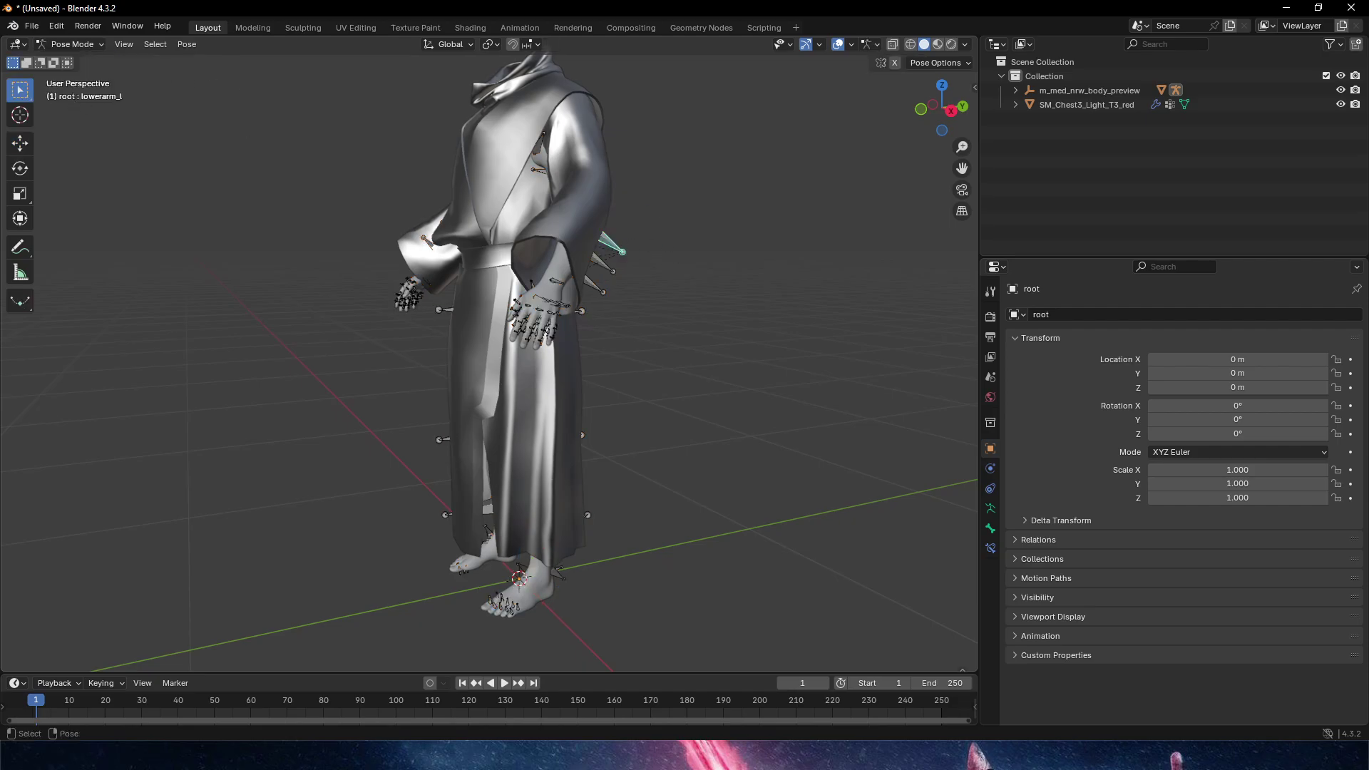
{"action": "key", "text": "r"}
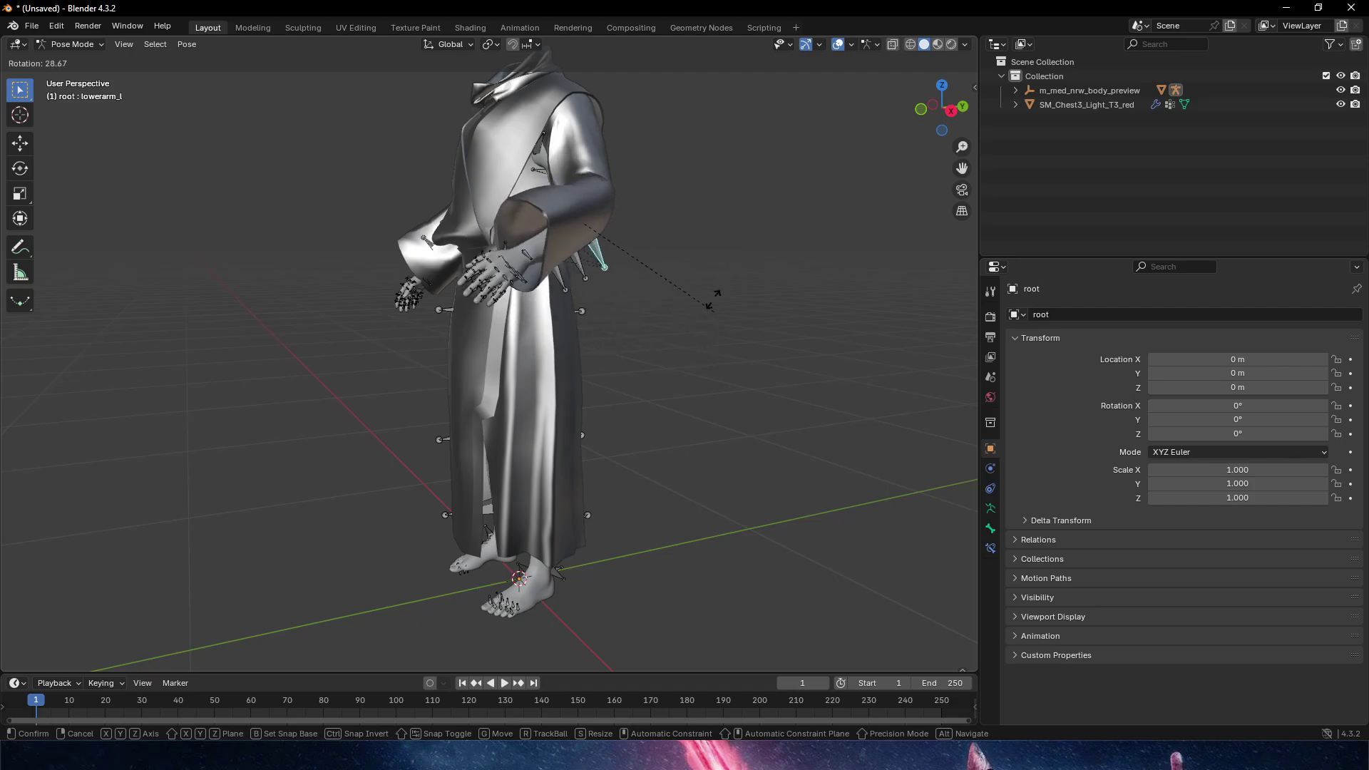
{"action": "left_click", "coordinate": [720, 219]}
Test-rotate the neck_01, neck_02 and head bones one by one to check how the robe's collar deforms
{"action": "middle_click_drag", "start_coordinate": [720, 214], "coordinate": [694, 387], "text": "alt"}
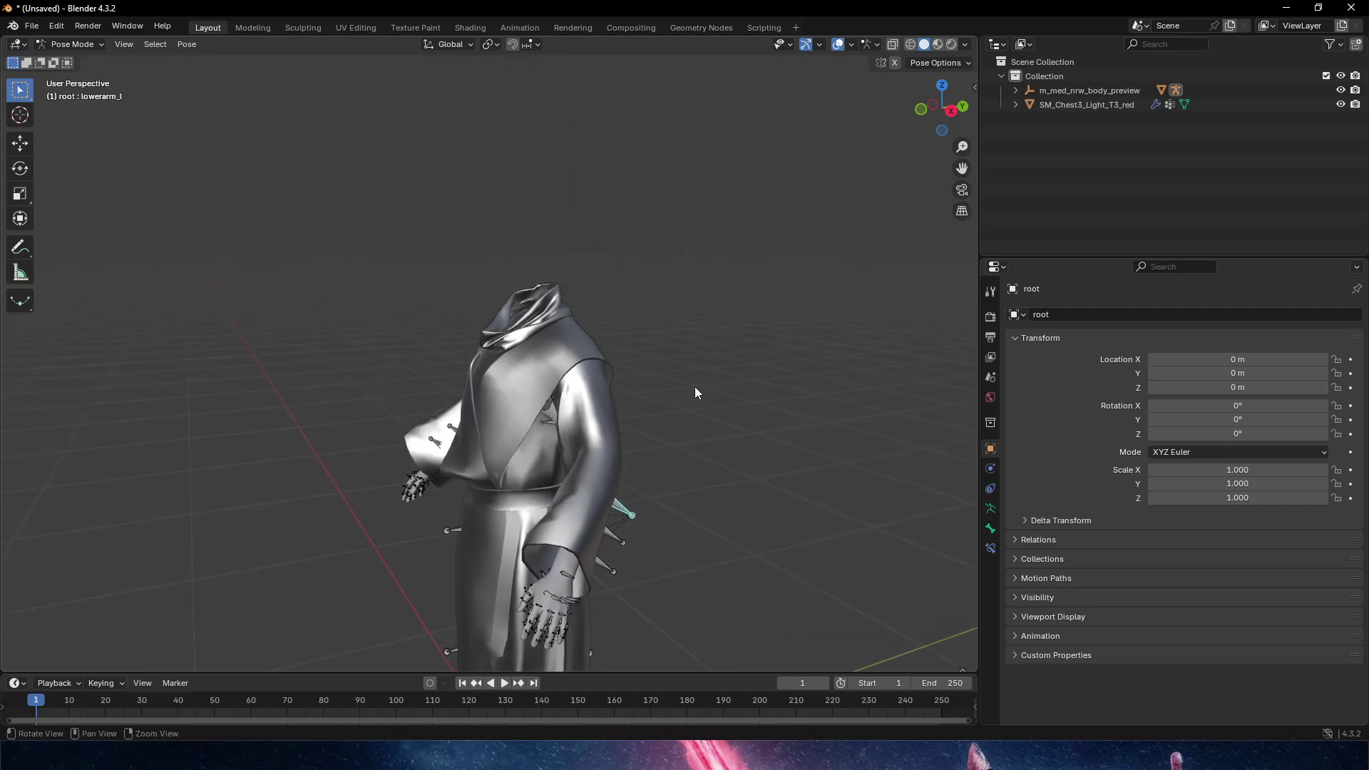
{"action": "left_click_drag", "start_coordinate": [695, 387], "coordinate": [742, 421], "text": "alt"}
{"action": "scroll", "coordinate": [742, 420], "scroll_direction": "up", "scroll_amount": 3}
{"action": "middle_click_drag", "start_coordinate": [737, 407], "coordinate": [721, 405]}
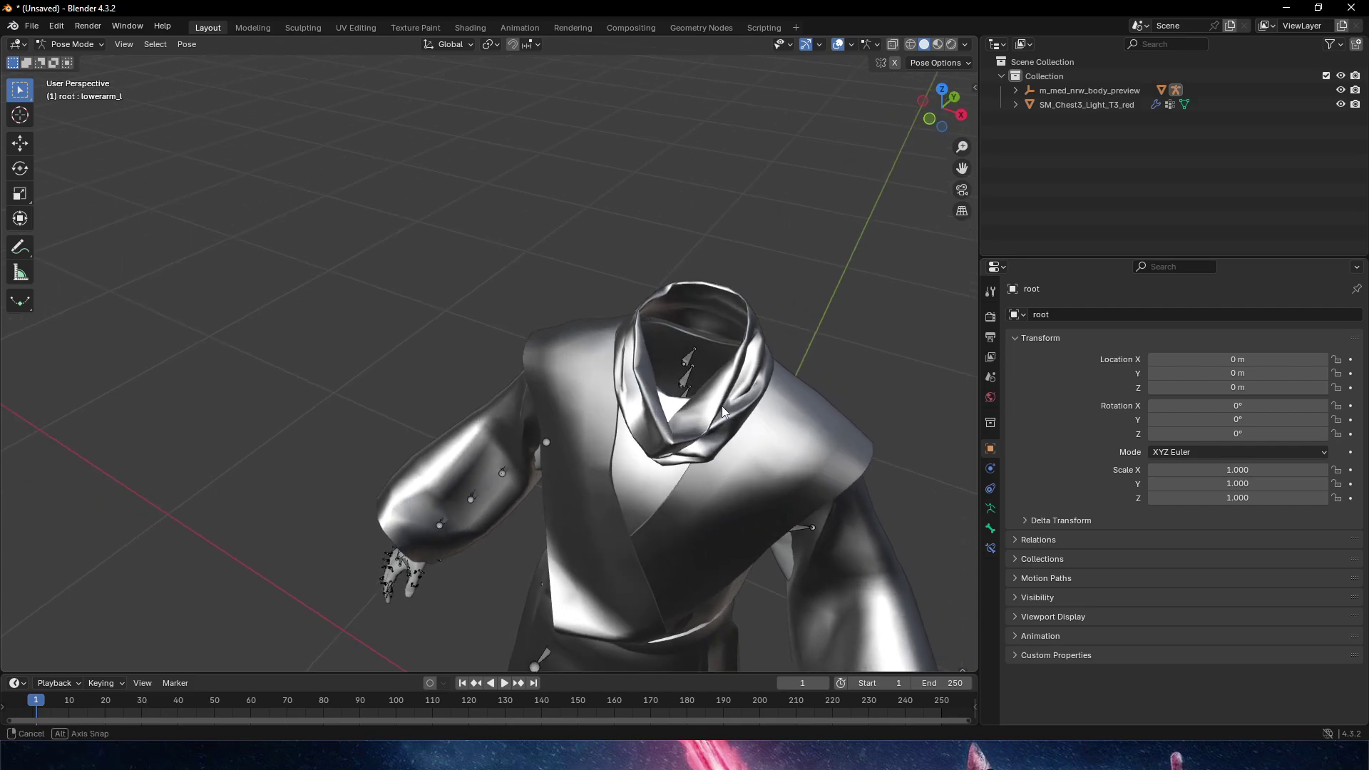
{"action": "left_click", "coordinate": [687, 390]}
{"action": "key", "text": "r"}
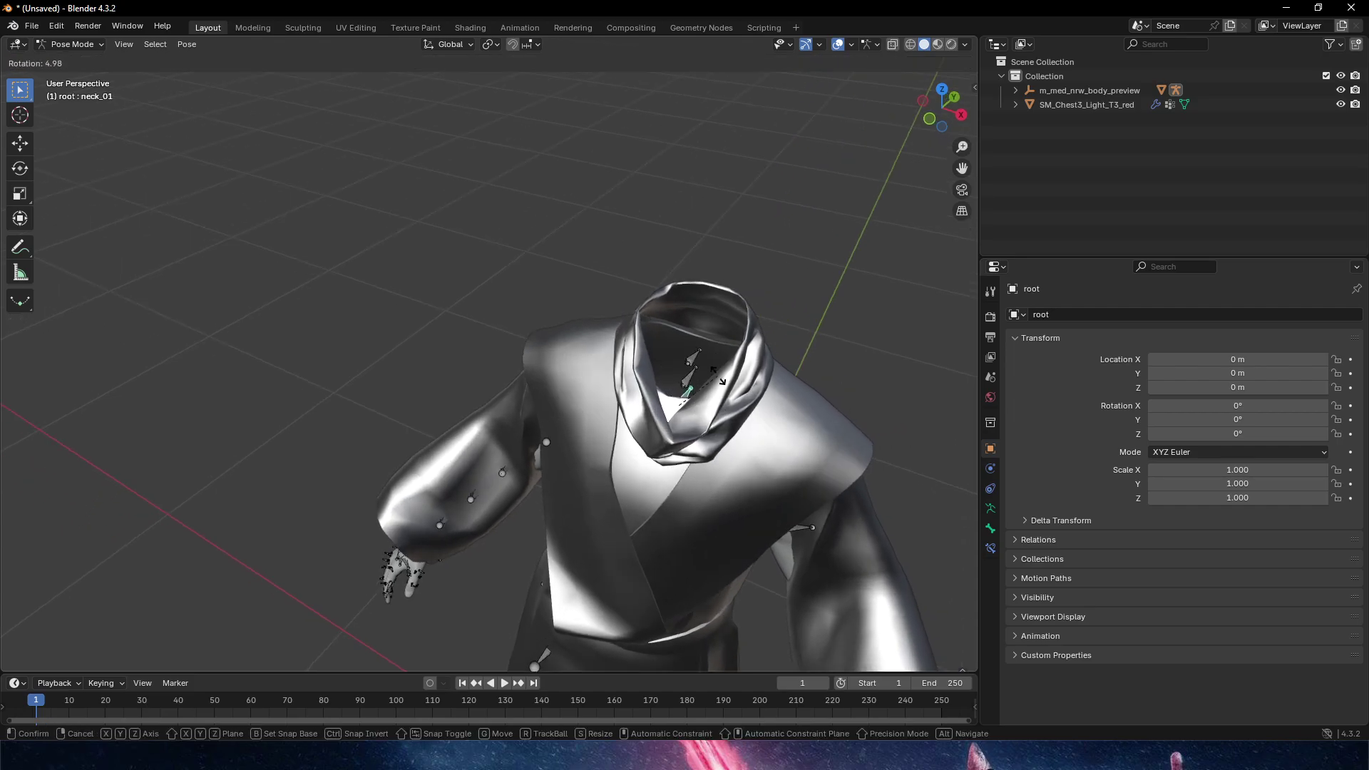
{"action": "right_click", "coordinate": [691, 376]}
{"action": "left_click", "coordinate": [687, 383]}
{"action": "key", "text": "r"}
{"action": "right_click", "coordinate": [702, 357]}
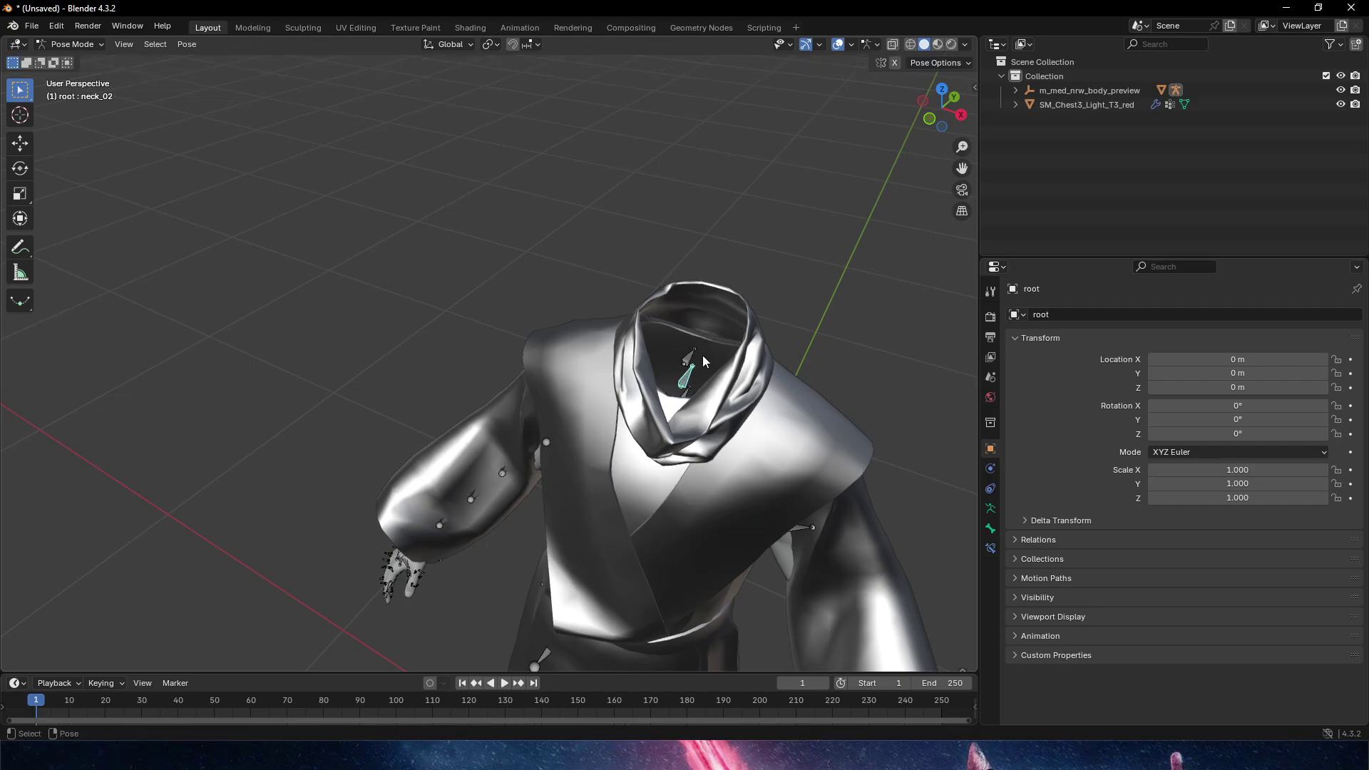
{"action": "left_click", "coordinate": [690, 358]}
{"action": "key", "text": "r"}
{"action": "left_click", "coordinate": [820, 367]}
{"action": "middle_click_drag", "start_coordinate": [827, 369], "coordinate": [697, 308]}
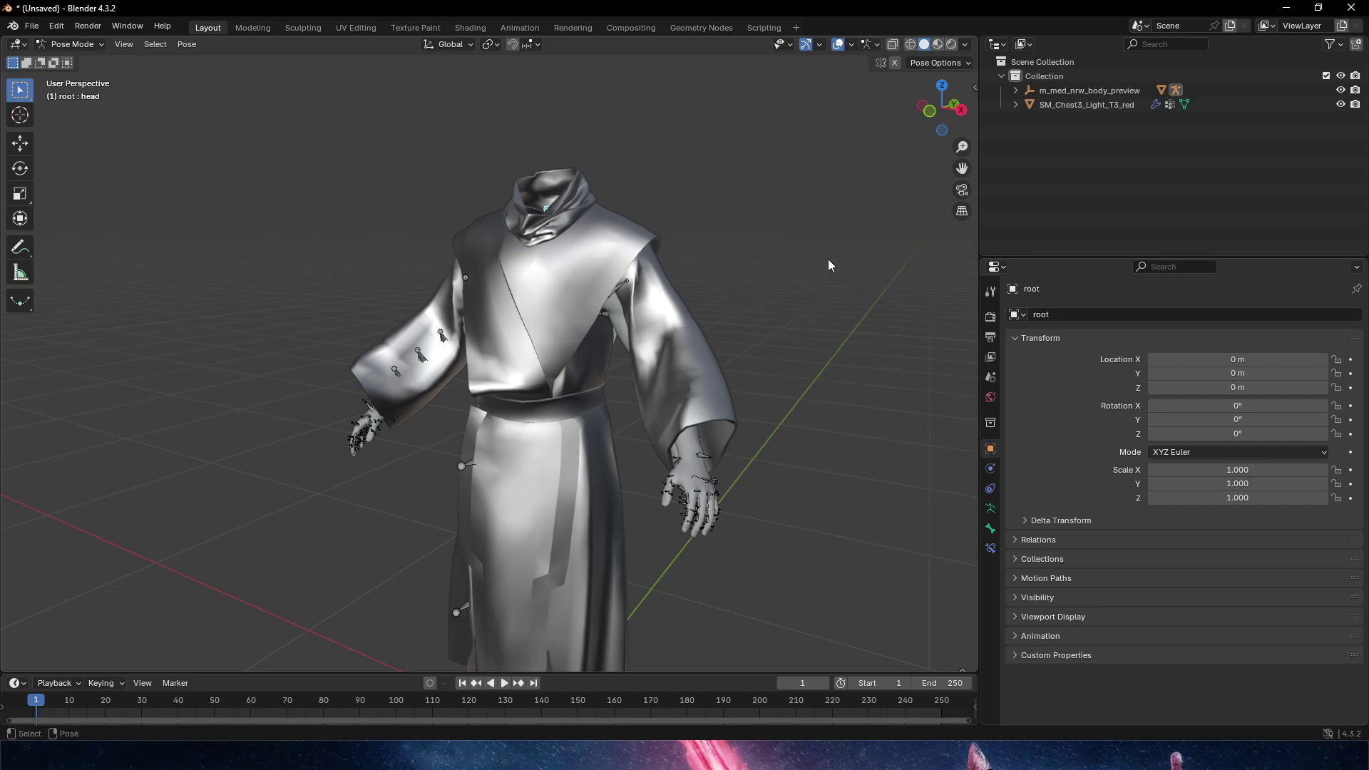
Enable Fade Geometry in the armature overlays to show the bones through the robe
{"action": "left_click", "coordinate": [867, 49]}
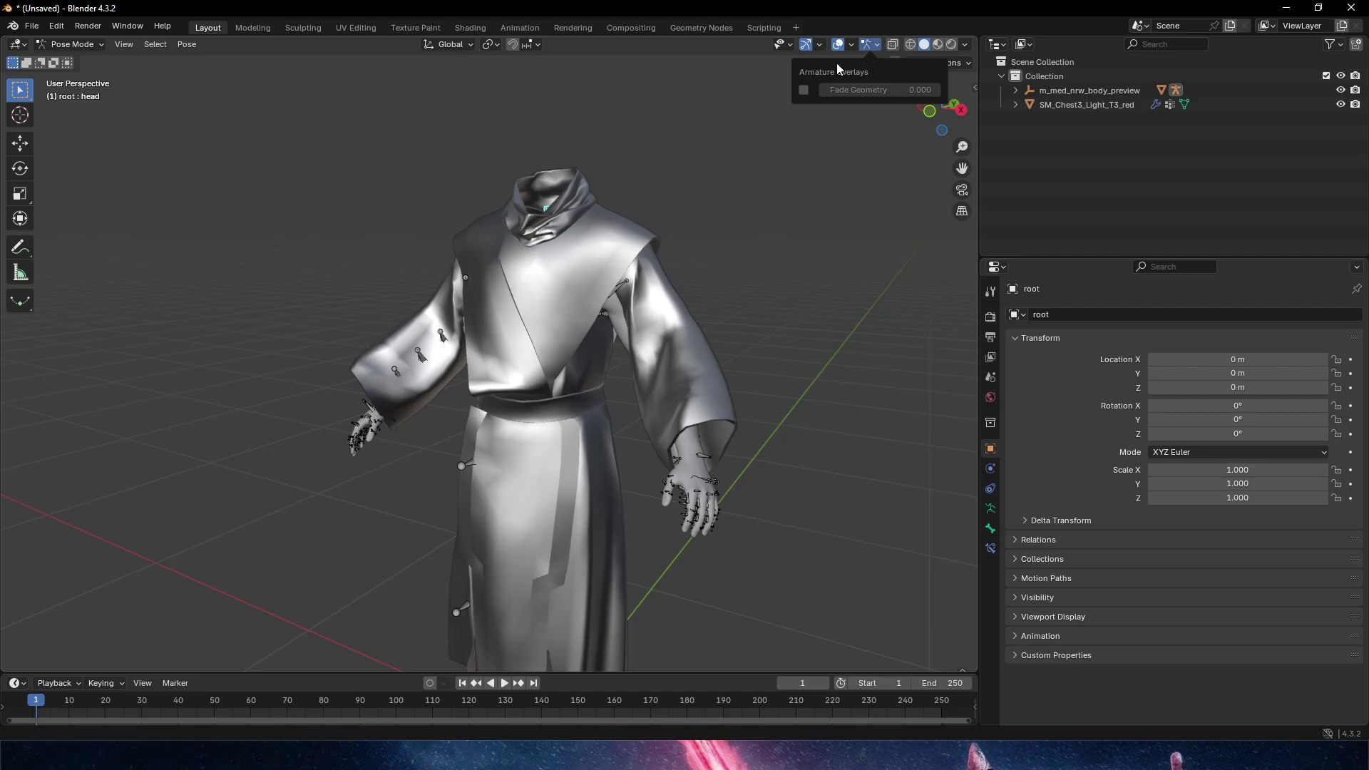
{"action": "left_click", "coordinate": [803, 90]}
{"action": "middle_click_drag", "start_coordinate": [787, 371], "coordinate": [750, 337]}
{"action": "scroll", "coordinate": [742, 340], "scroll_direction": "up", "scroll_amount": 4}
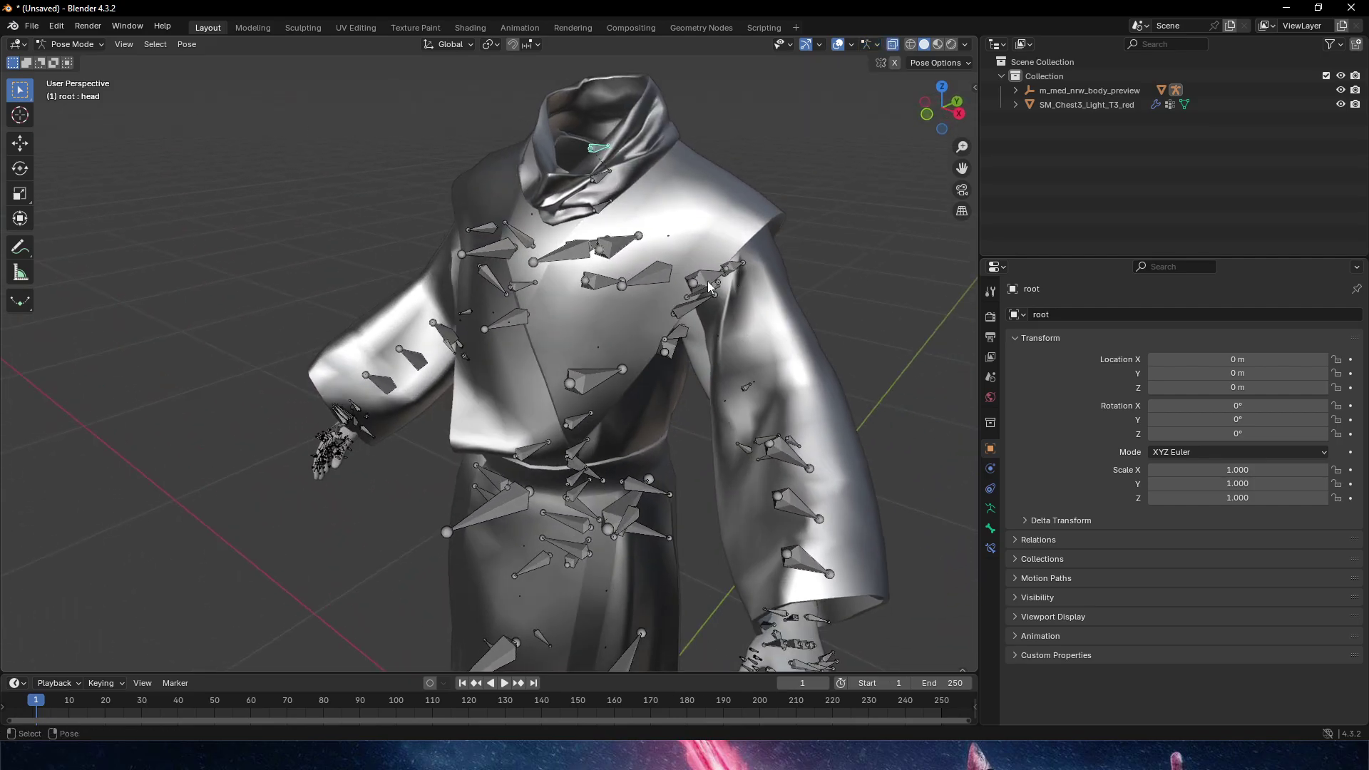
Test-rotate the upperarm_l bone to check how the robe's shoulder and sleeve deform
{"action": "left_click", "coordinate": [779, 331]}
{"action": "left_click", "coordinate": [742, 266]}
{"action": "key", "text": "r"}
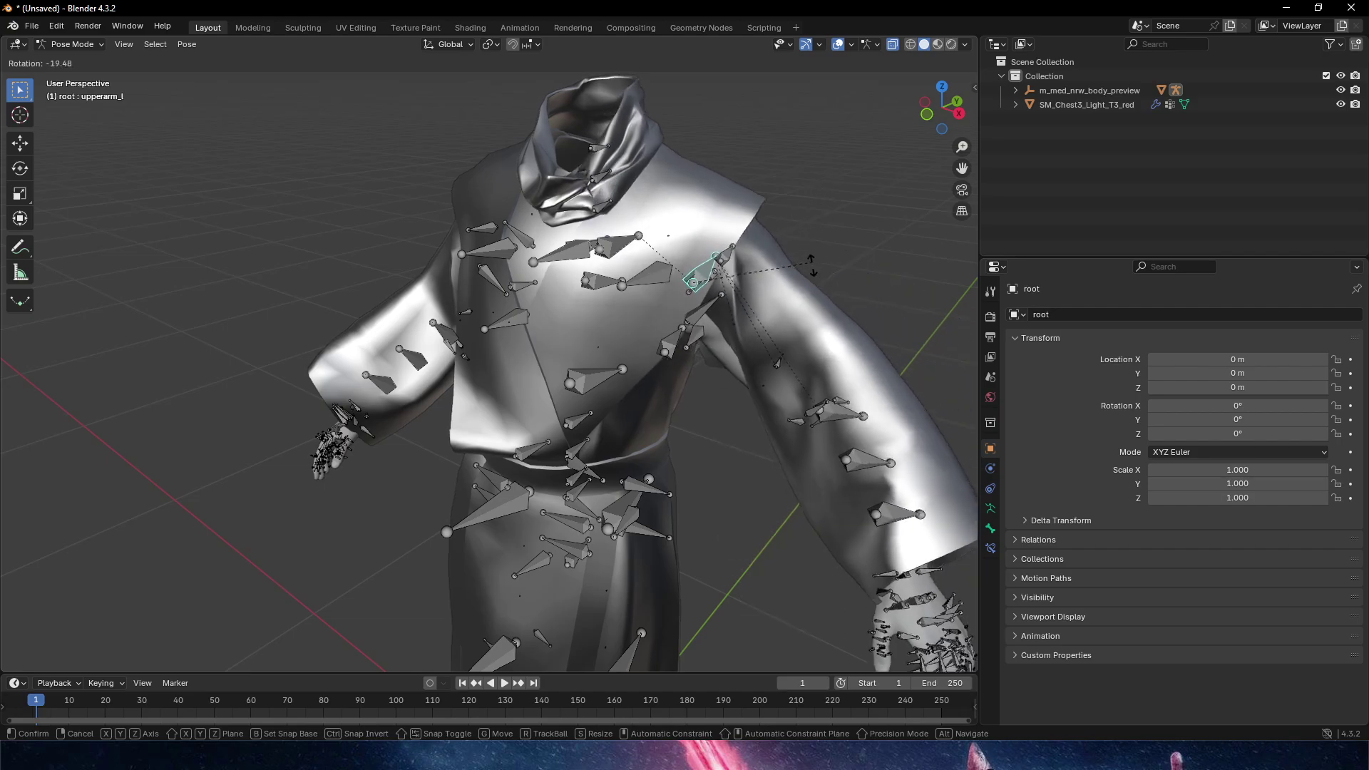
{"action": "left_click", "coordinate": [819, 216]}
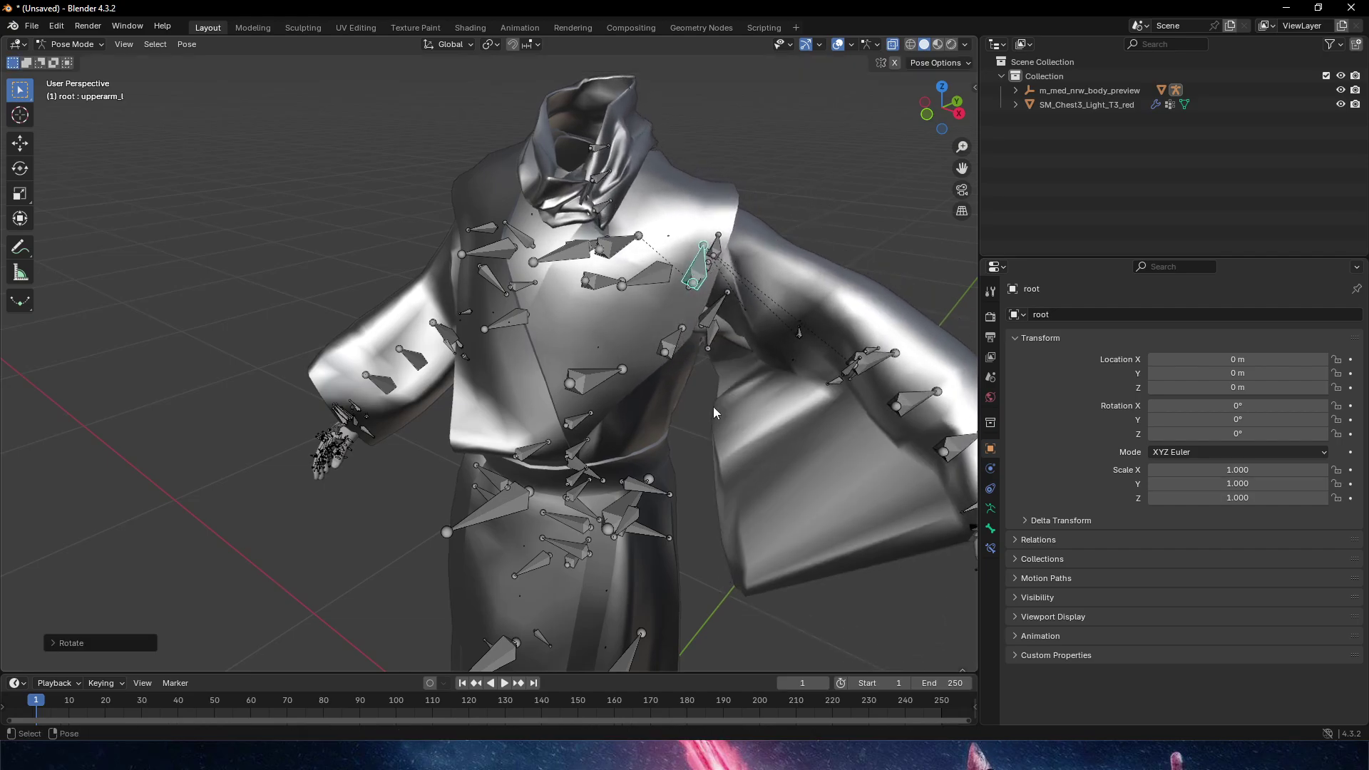
{"action": "key", "text": "r"}
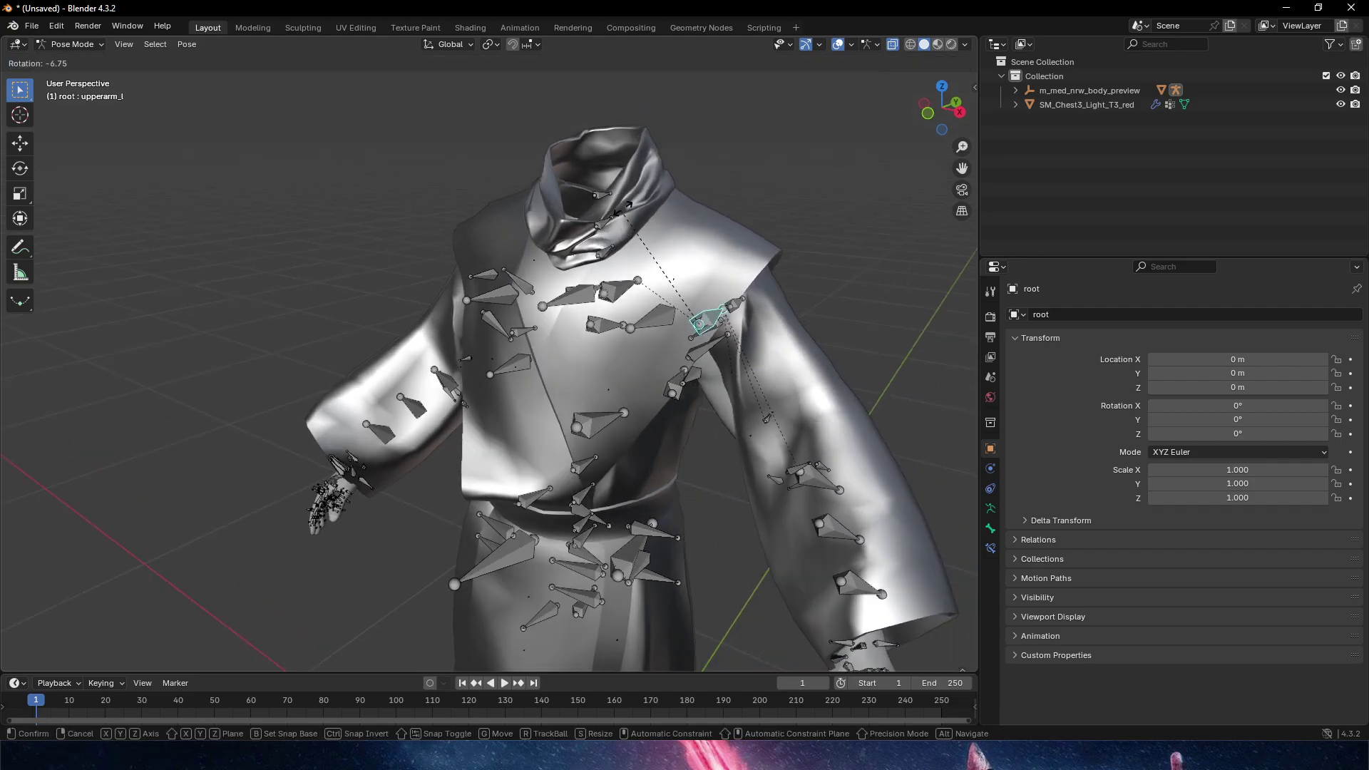
{"action": "left_click", "coordinate": [665, 178]}
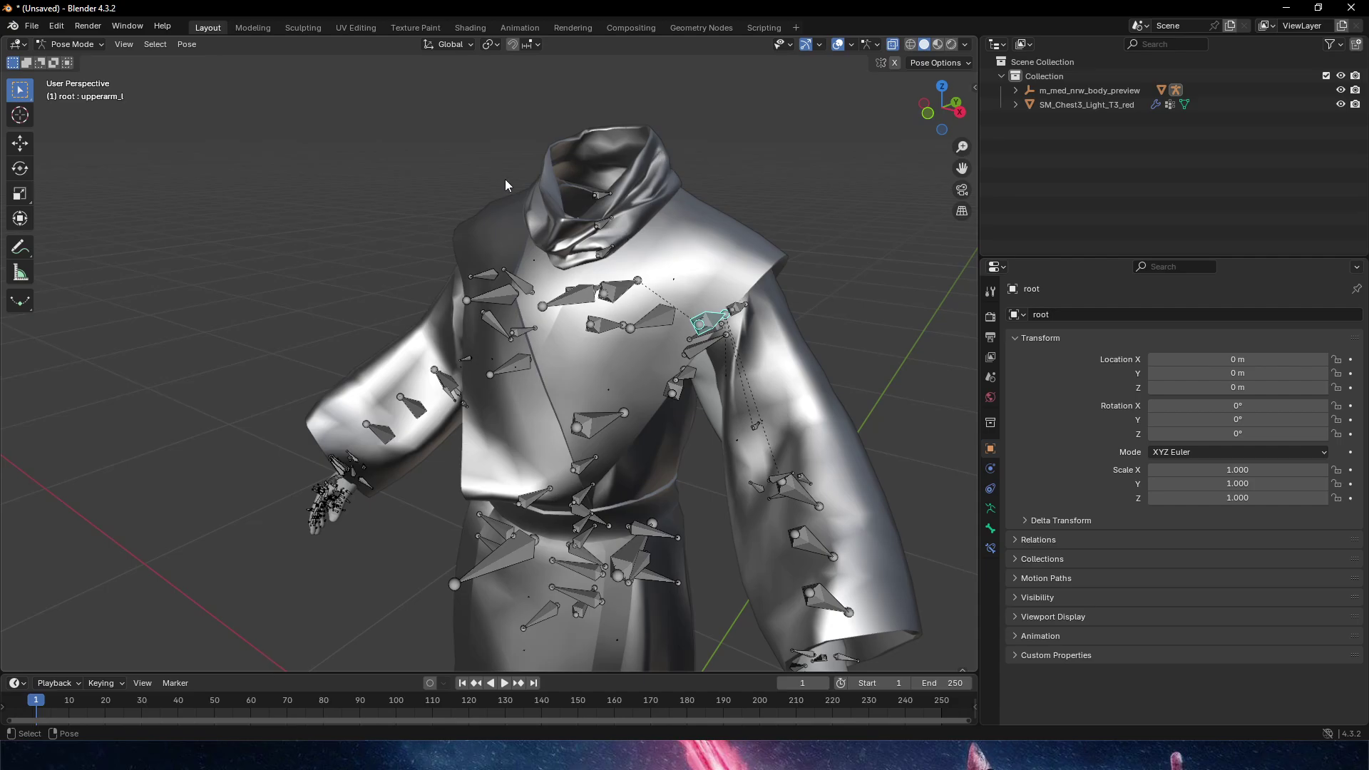
Return the armature to Object Mode and select the robe mesh
{"action": "scroll", "coordinate": [592, 226], "scroll_direction": "up", "scroll_amount": 4}
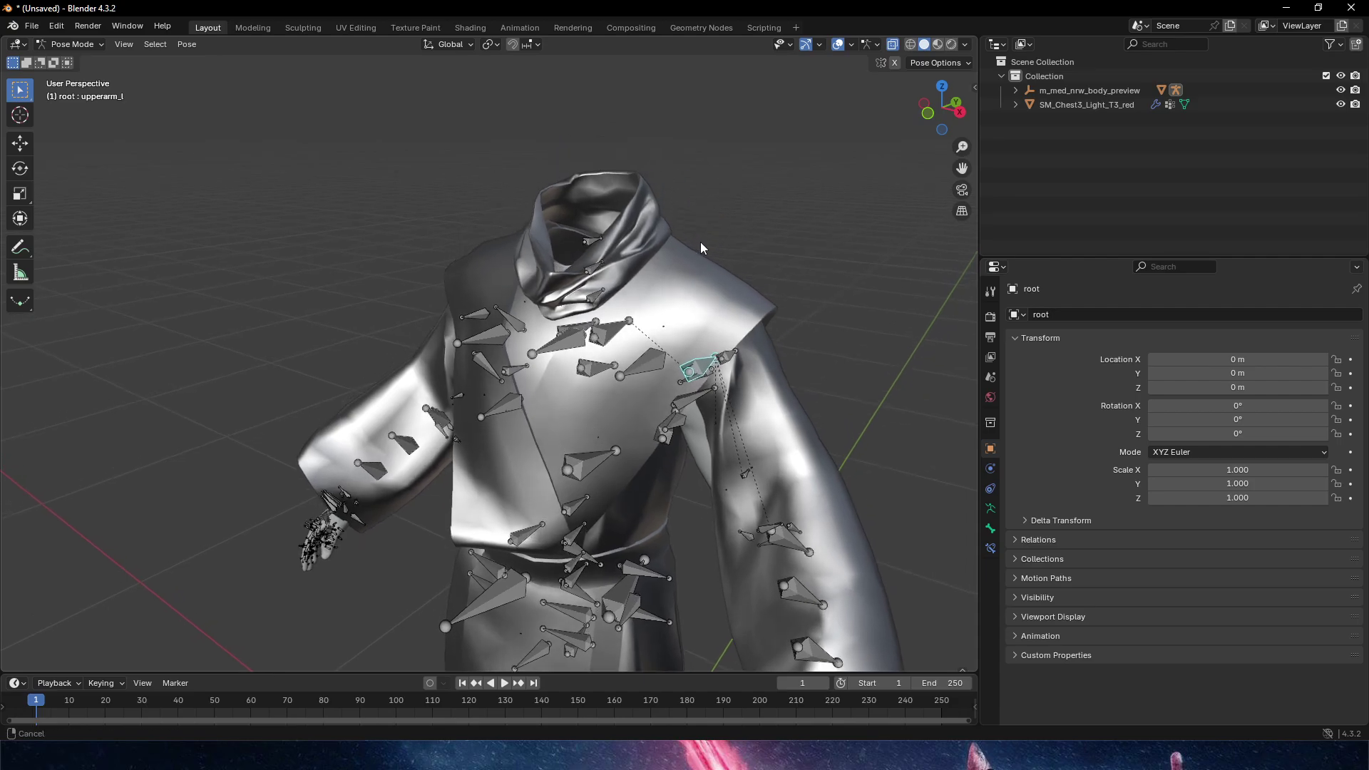
{"action": "scroll", "coordinate": [734, 298], "scroll_direction": "down", "scroll_amount": 5}
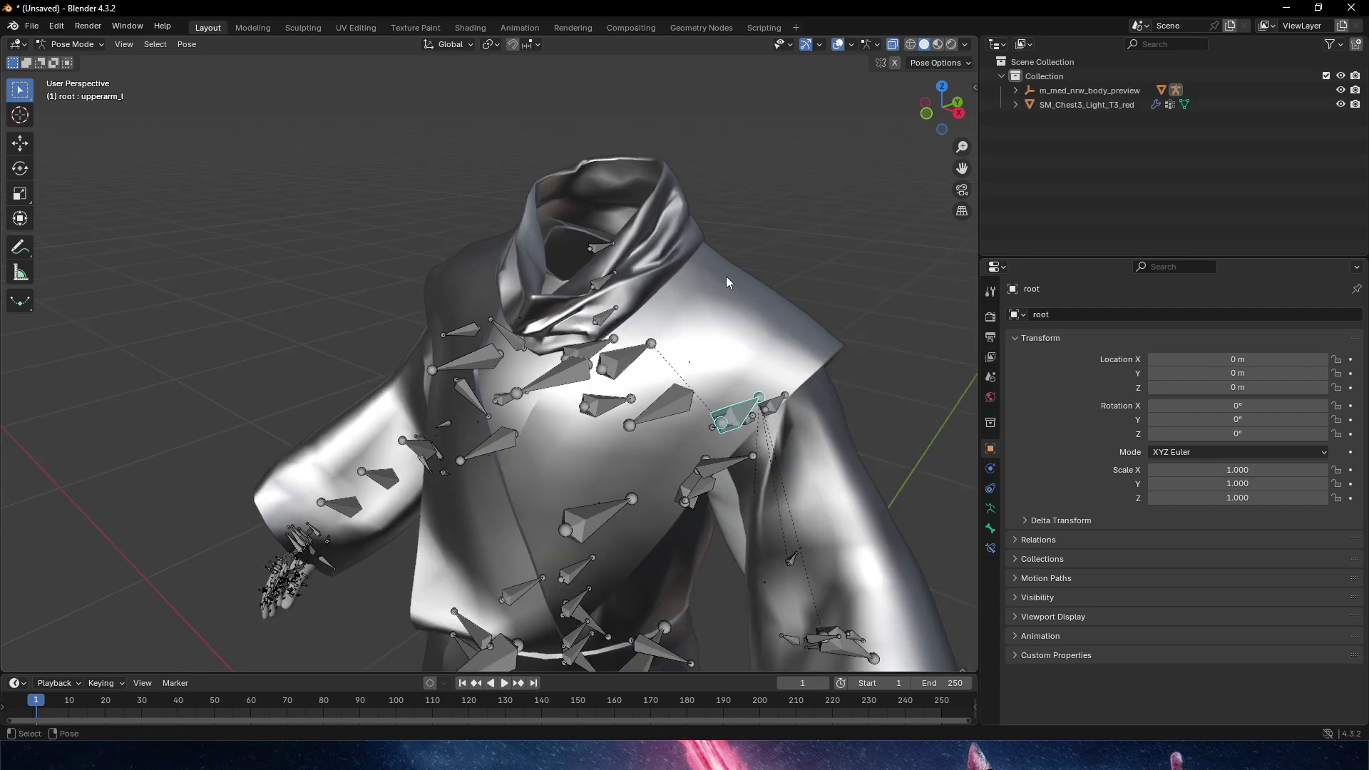
{"action": "left_click", "coordinate": [71, 44]}
{"action": "left_click", "coordinate": [75, 63]}
{"action": "left_click", "coordinate": [703, 400]}
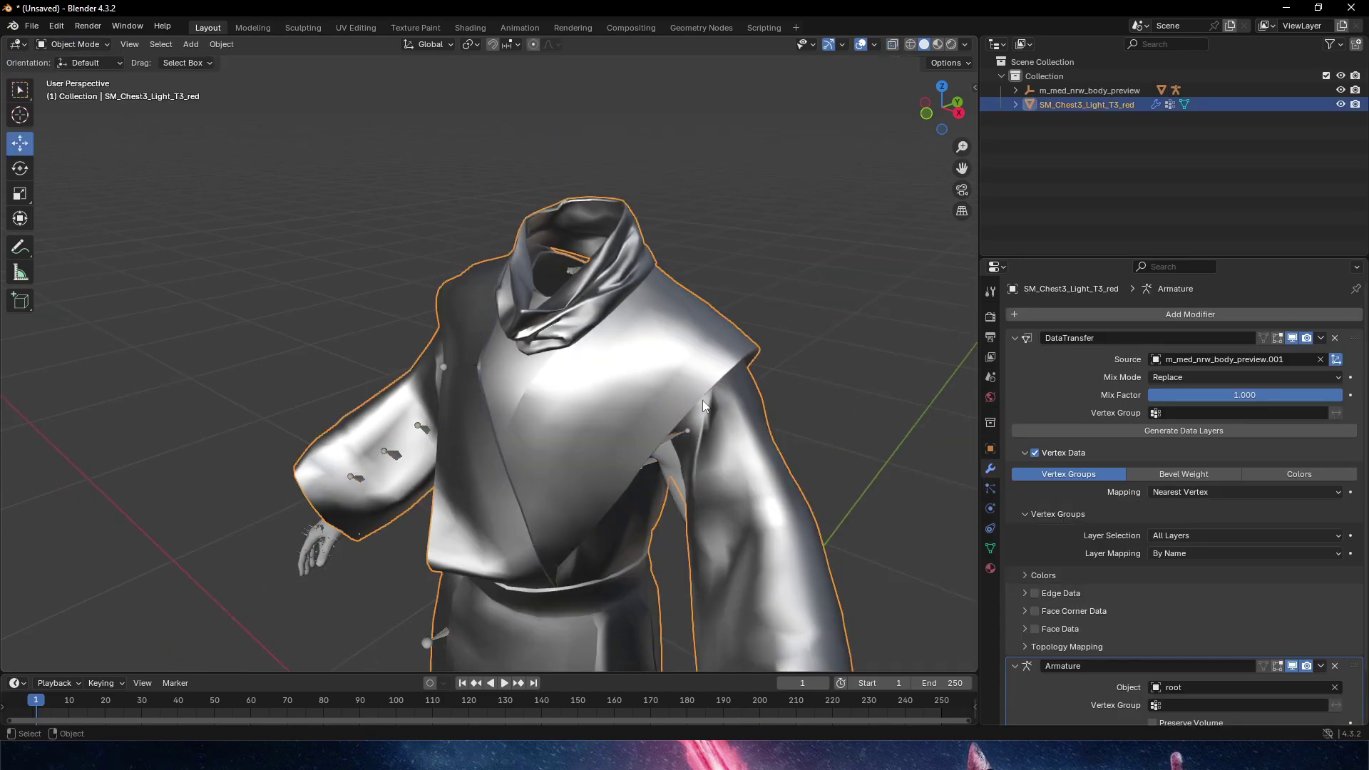
Select the root armature together with the robe as active object and switch the robe to Weight Paint mode
{"action": "middle_click_drag", "start_coordinate": [829, 365], "coordinate": [777, 320]}
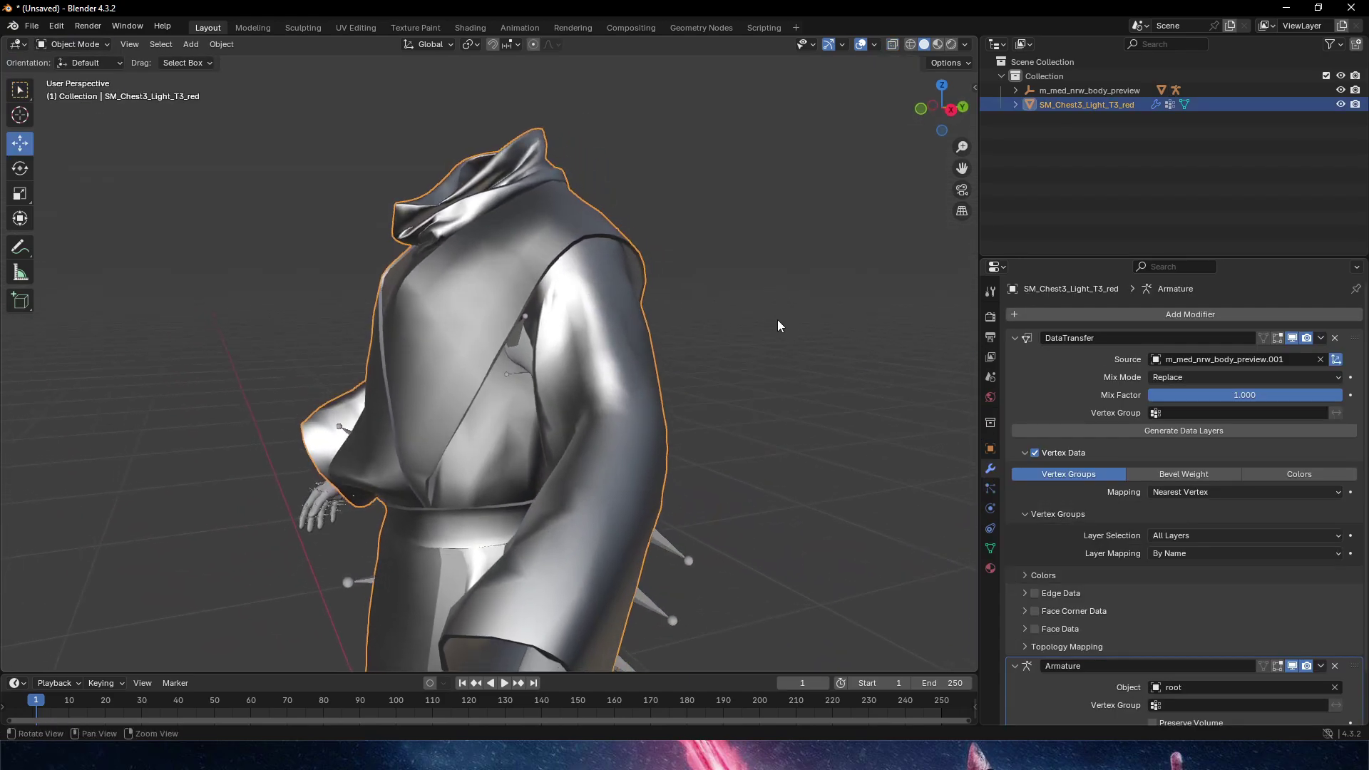
{"action": "left_click", "coordinate": [692, 534]}
{"action": "middle_click_drag", "start_coordinate": [694, 532], "coordinate": [758, 332]}
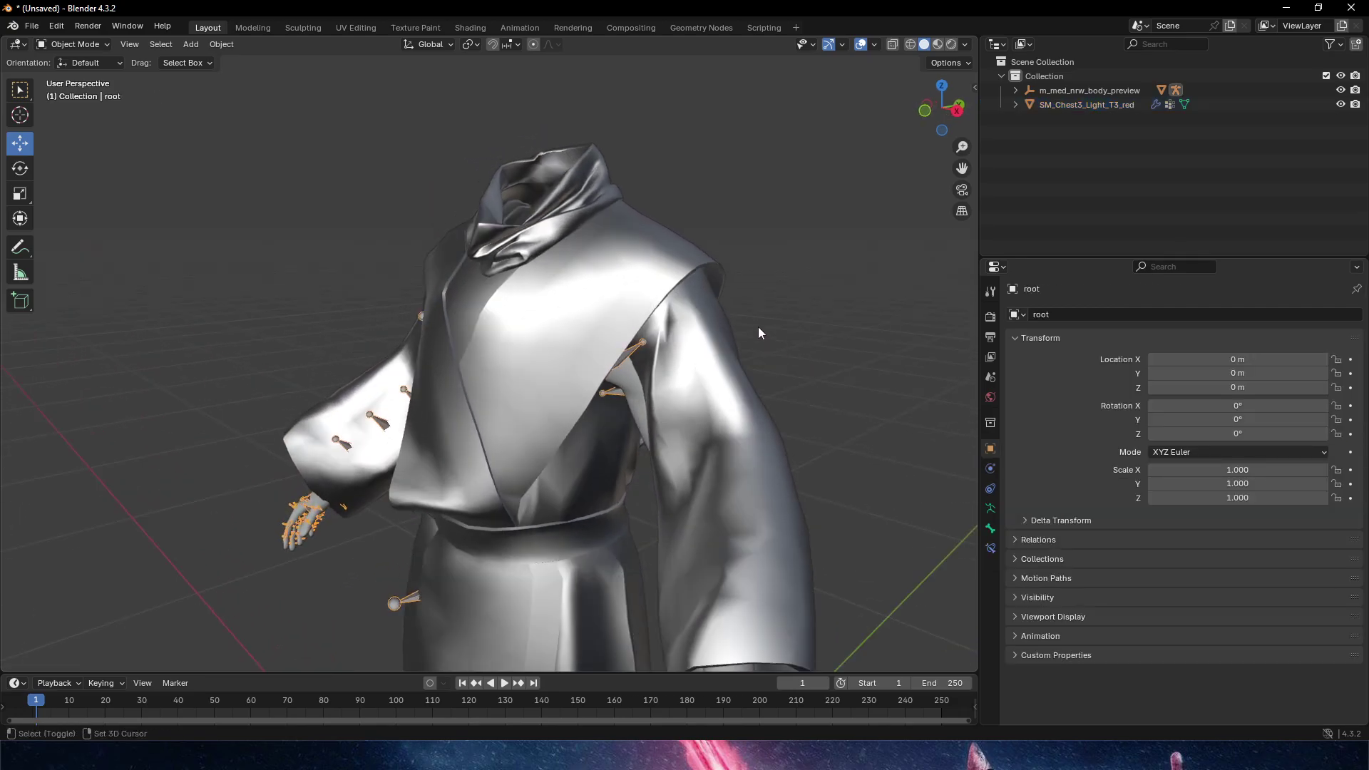
{"action": "left_click", "coordinate": [665, 273]}
{"action": "middle_click_drag", "start_coordinate": [871, 430], "coordinate": [705, 239]}
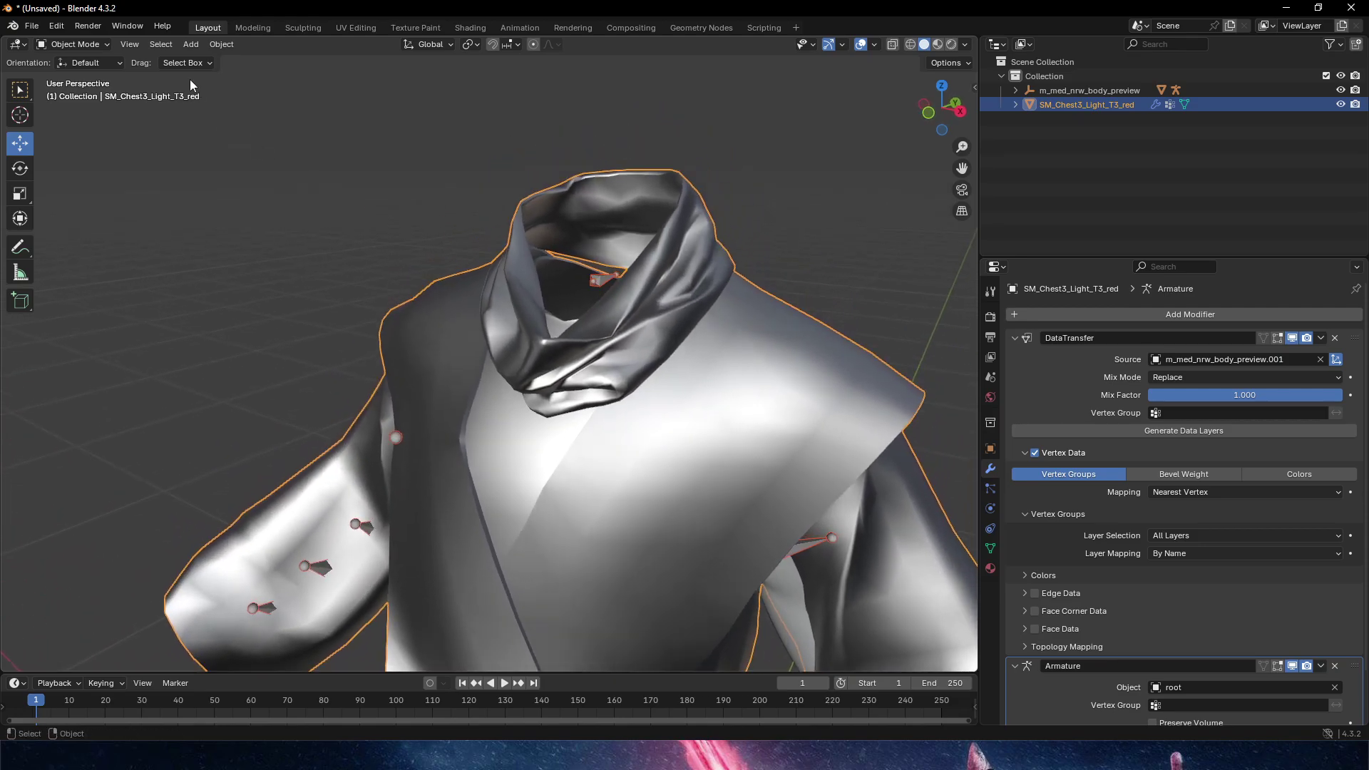
{"action": "left_click", "coordinate": [78, 46]}
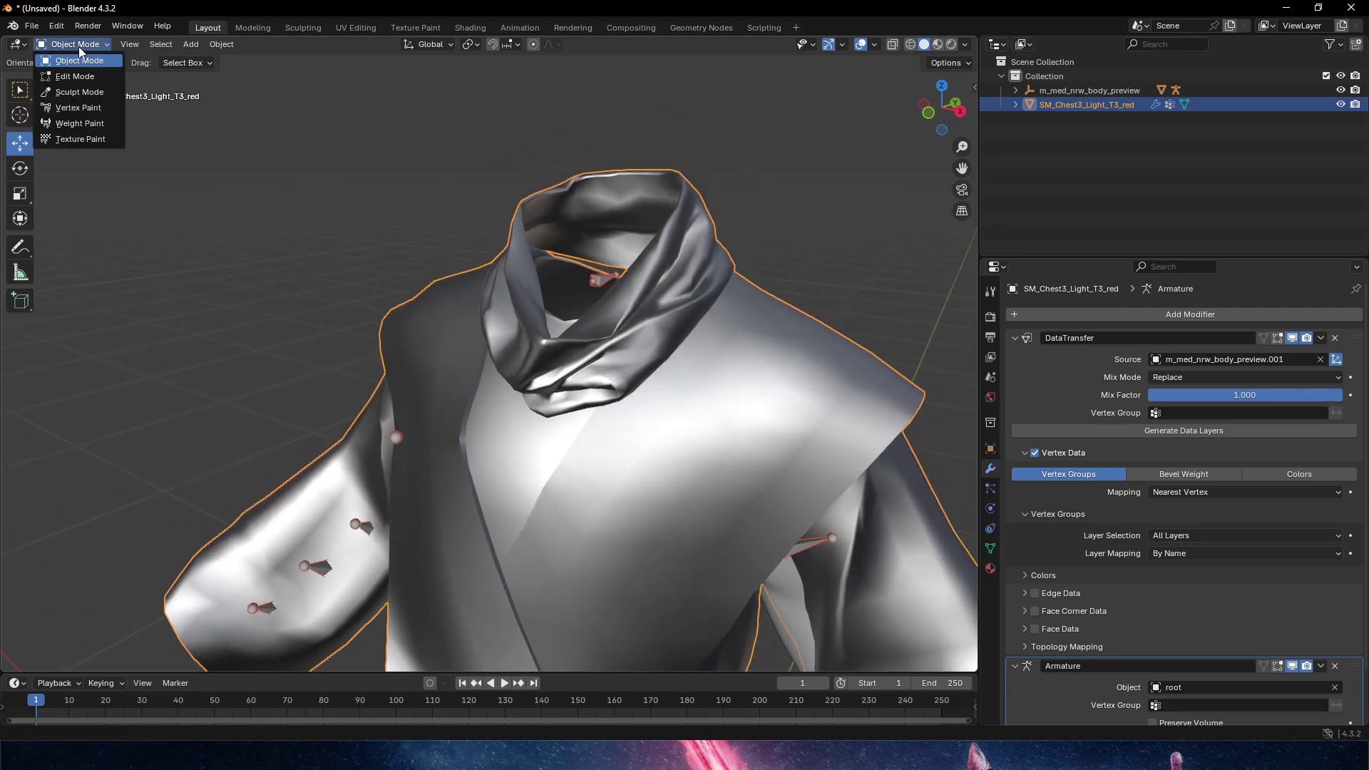
{"action": "left_click", "coordinate": [85, 125]}
Select the neck_01 bone and paint its influence at weight 1.000 along the base of the robe's collar
{"action": "mouse_move", "coordinate": [713, 242]}
{"action": "middle_mouse_down"}
{"action": "mouse_move", "coordinate": [761, 218]}
{"action": "mouse_move", "coordinate": [534, 444]}
{"action": "middle_mouse_up"}
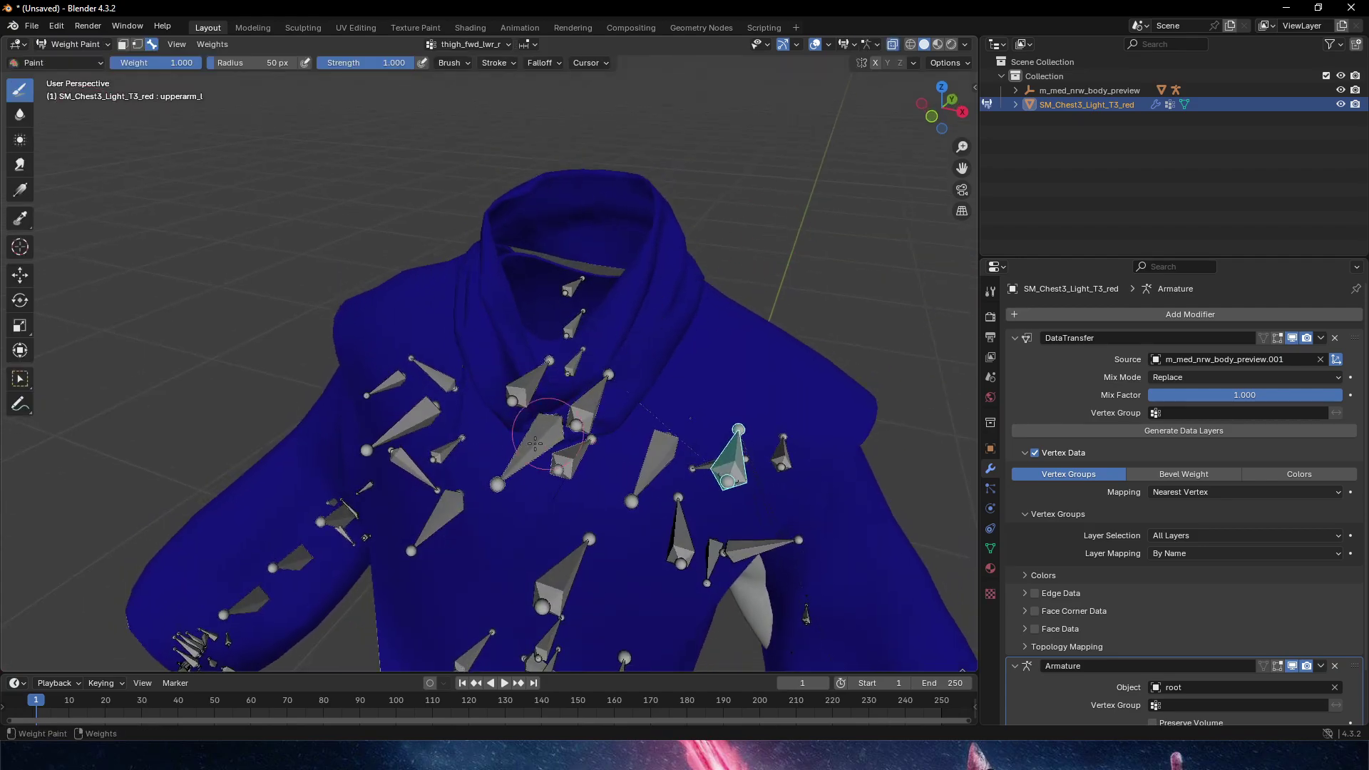
{"action": "left_click", "coordinate": [571, 358], "text": "ctrl"}
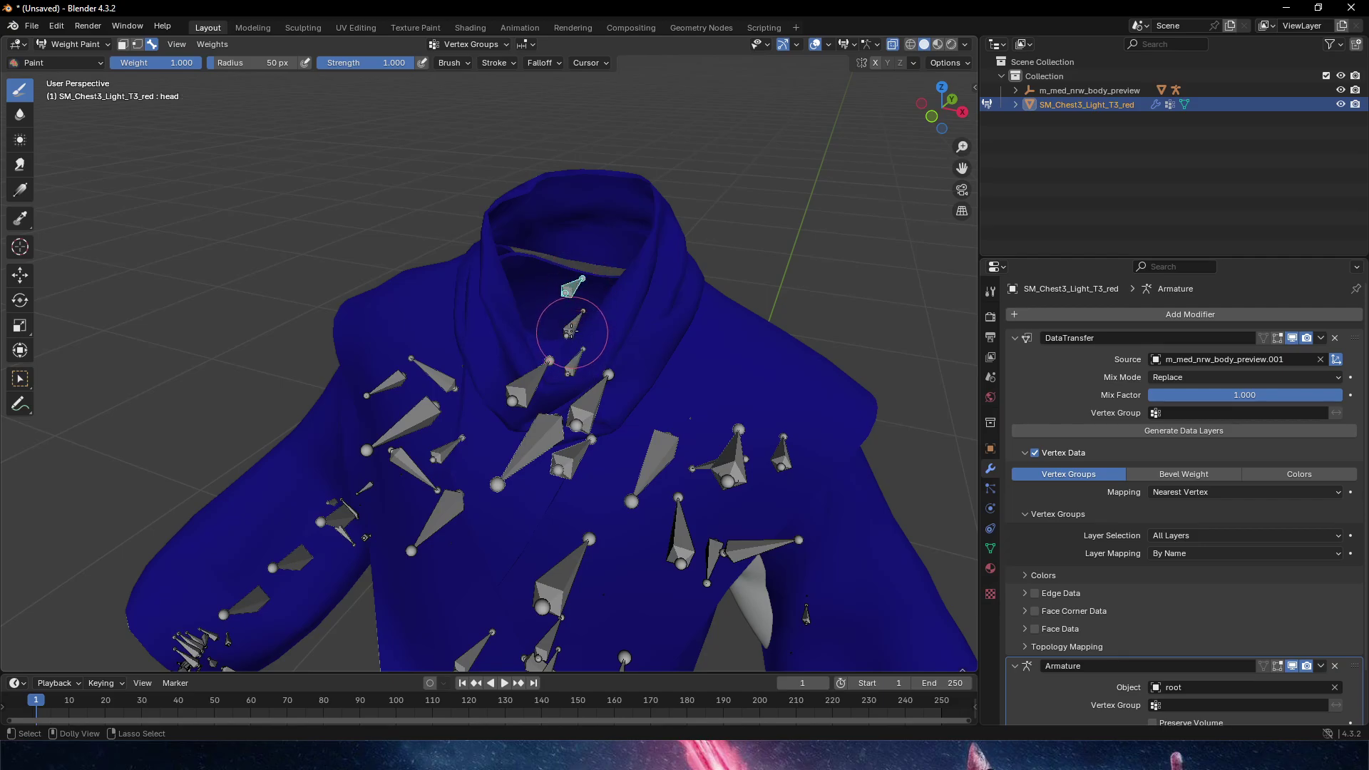
{"action": "left_click", "coordinate": [571, 331], "text": "ctrl"}
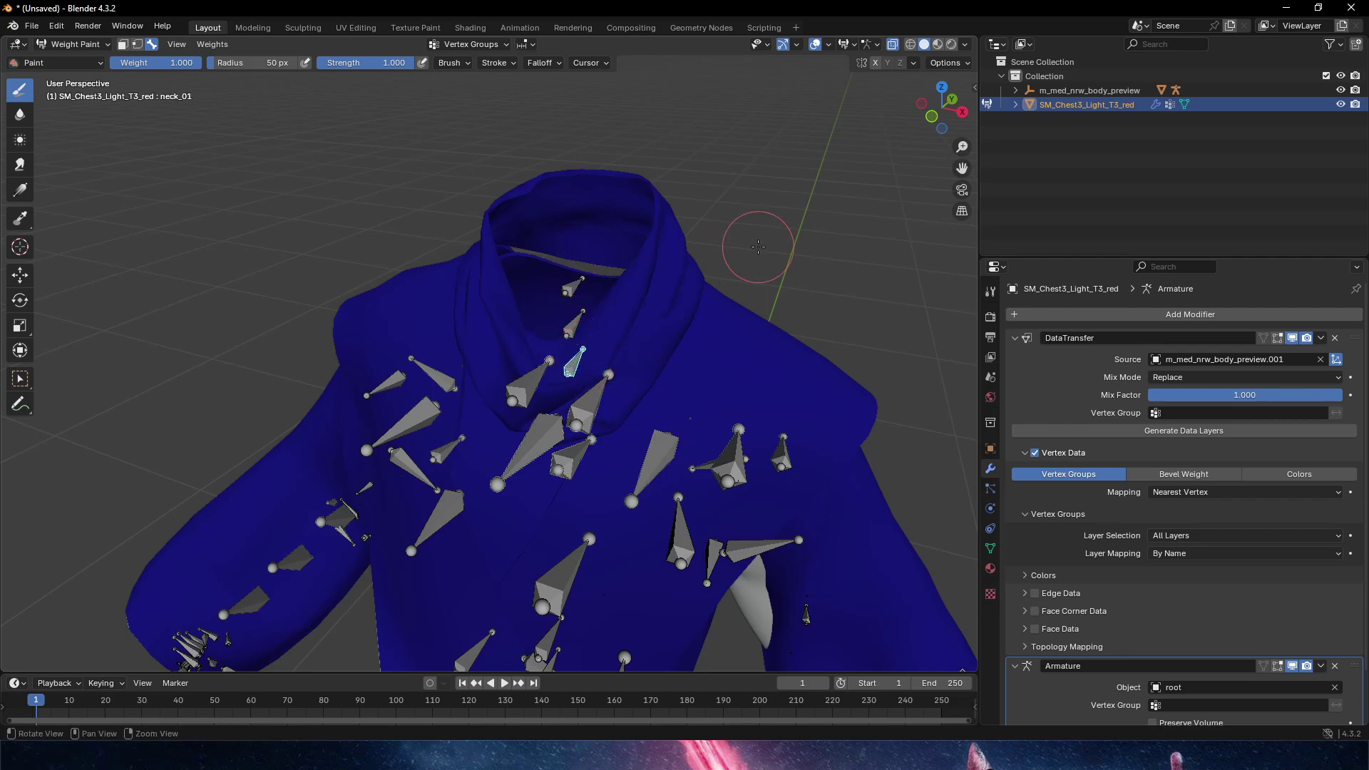
{"action": "mouse_move", "coordinate": [749, 250]}
{"action": "middle_mouse_down"}
{"action": "mouse_move", "coordinate": [713, 257]}
{"action": "mouse_move", "coordinate": [770, 238]}
{"action": "middle_mouse_up"}
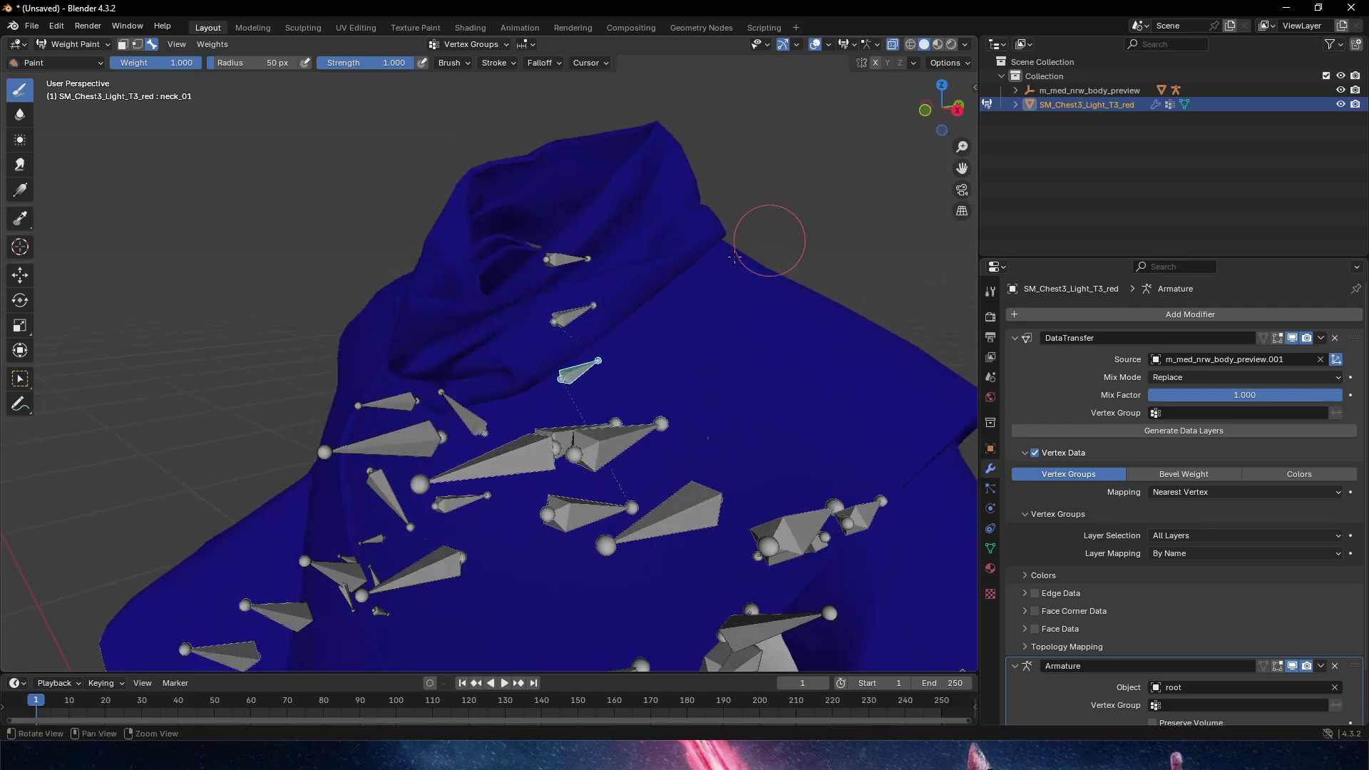
{"action": "mouse_move", "coordinate": [654, 290]}
{"action": "left_mouse_down"}
{"action": "mouse_move", "coordinate": [552, 335]}
{"action": "mouse_move", "coordinate": [705, 214]}
{"action": "mouse_move", "coordinate": [545, 325]}
{"action": "mouse_move", "coordinate": [703, 232]}
{"action": "mouse_move", "coordinate": [561, 327]}
{"action": "left_mouse_up"}
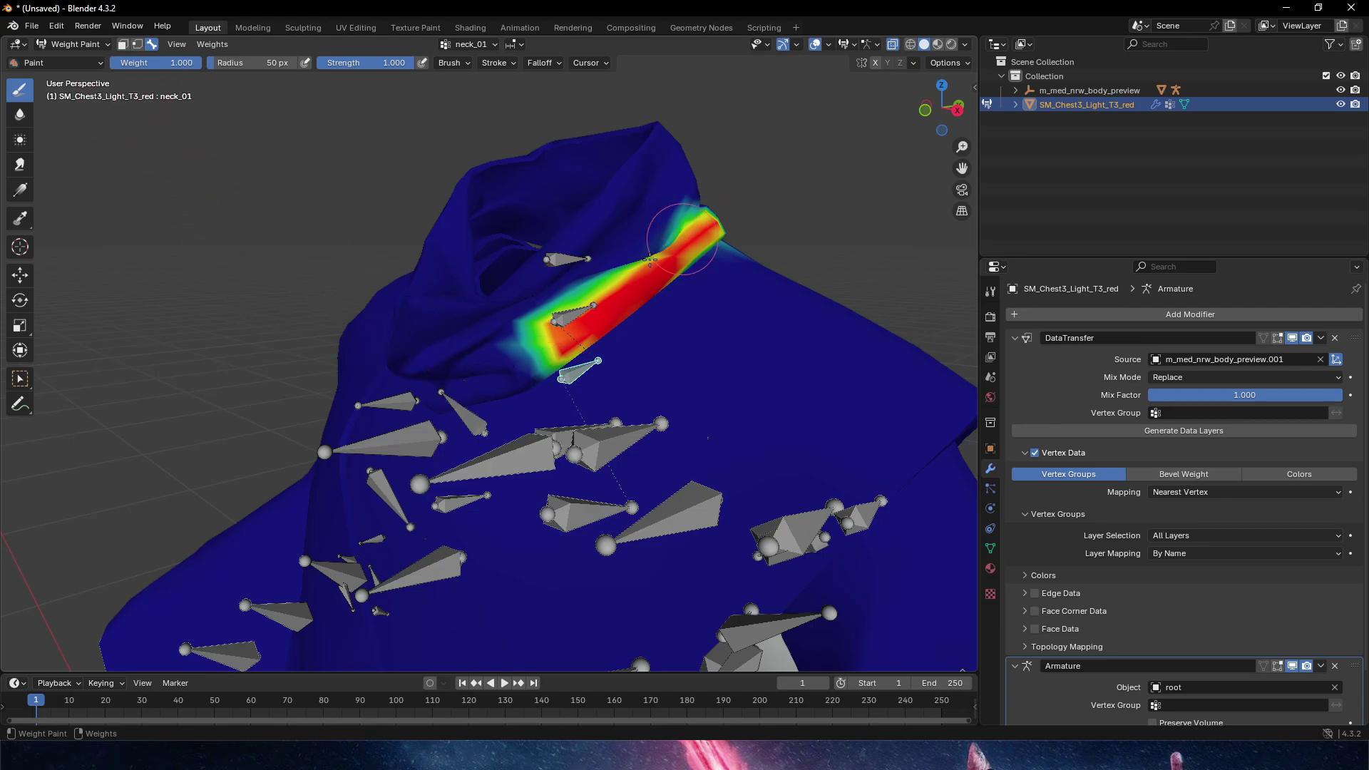
Undo the neck_01 weight strokes painted on the robe's collar and return the robe to Object Mode
{"action": "mouse_move", "coordinate": [666, 263]}
{"action": "left_mouse_down", "text": "ctrl"}
{"action": "mouse_move", "coordinate": [591, 314]}
{"action": "mouse_move", "coordinate": [727, 212]}
{"action": "mouse_move", "coordinate": [706, 213]}
{"action": "mouse_move", "coordinate": [820, 185]}
{"action": "left_mouse_up", "text": "ctrl"}
{"action": "key", "text": "ctrl+z"}
{"action": "key", "text": "ctrl+z"}
{"action": "scroll", "coordinate": [809, 219], "scroll_direction": "down", "scroll_amount": 3}
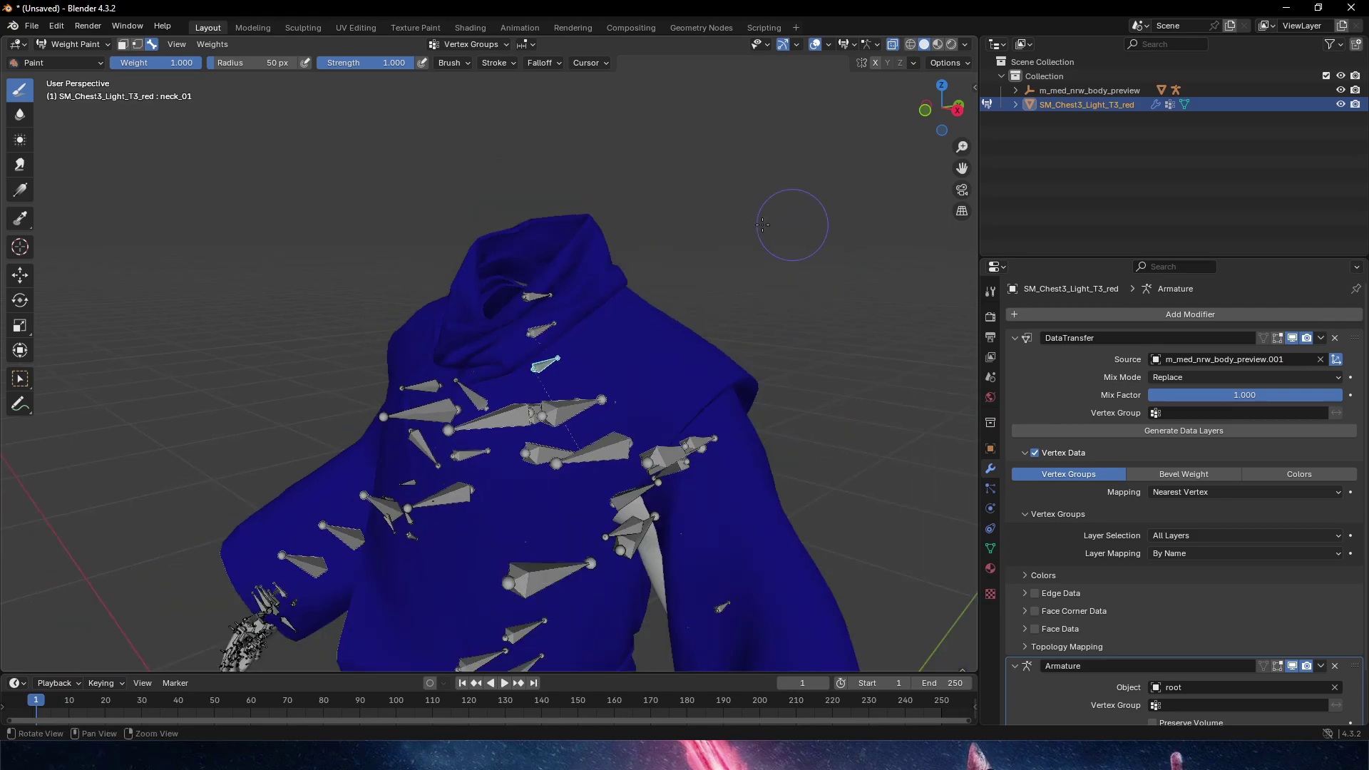
{"action": "middle_click_drag", "start_coordinate": [791, 223], "coordinate": [742, 229]}
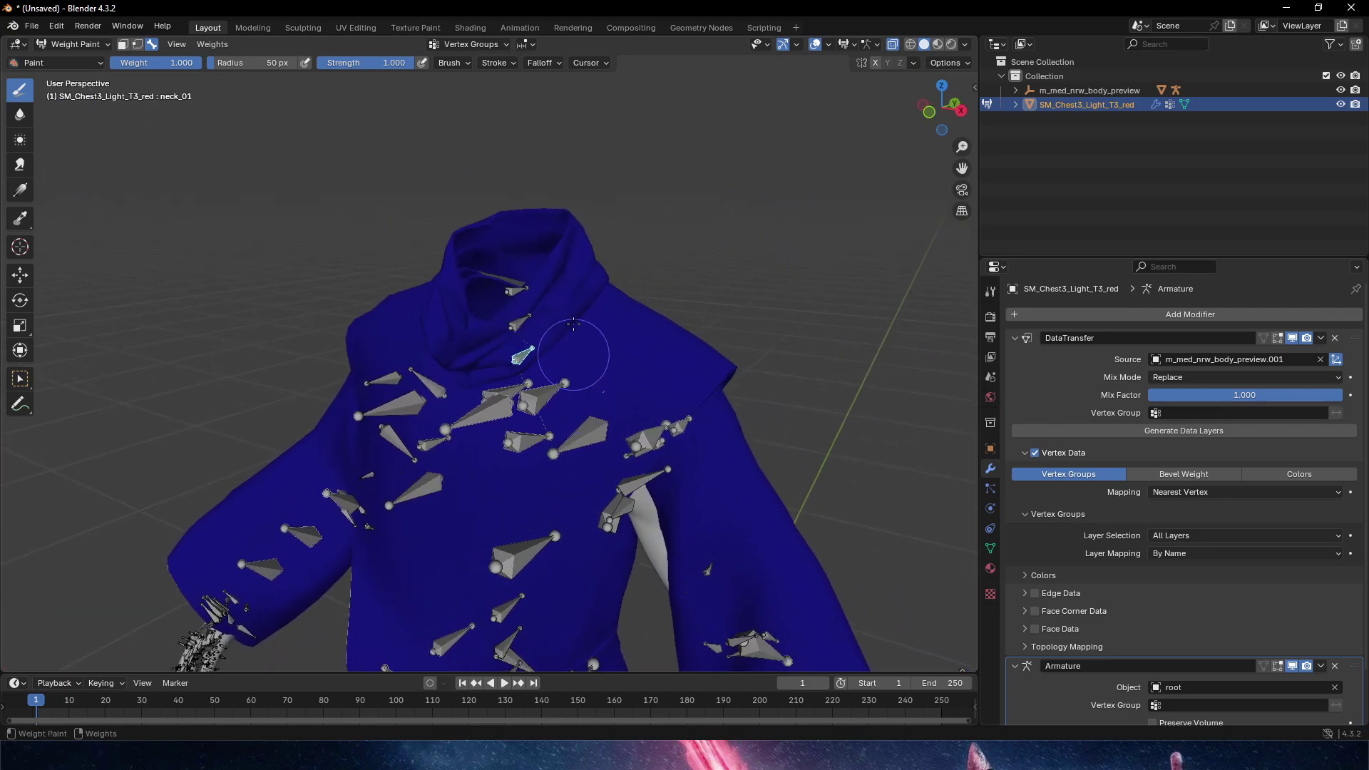
{"action": "left_click", "coordinate": [66, 49]}
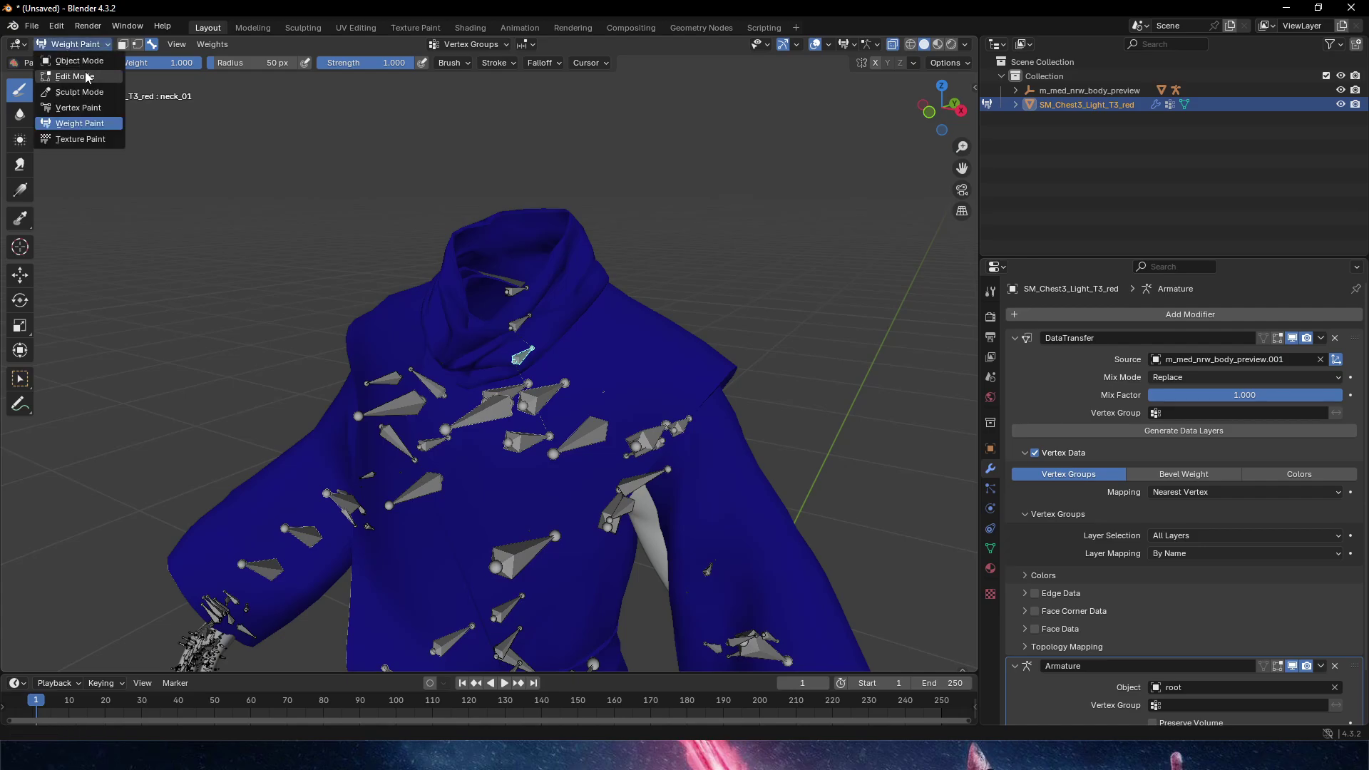
{"action": "left_click", "coordinate": [84, 65]}
{"action": "scroll", "coordinate": [772, 340], "scroll_direction": "down", "scroll_amount": 5}
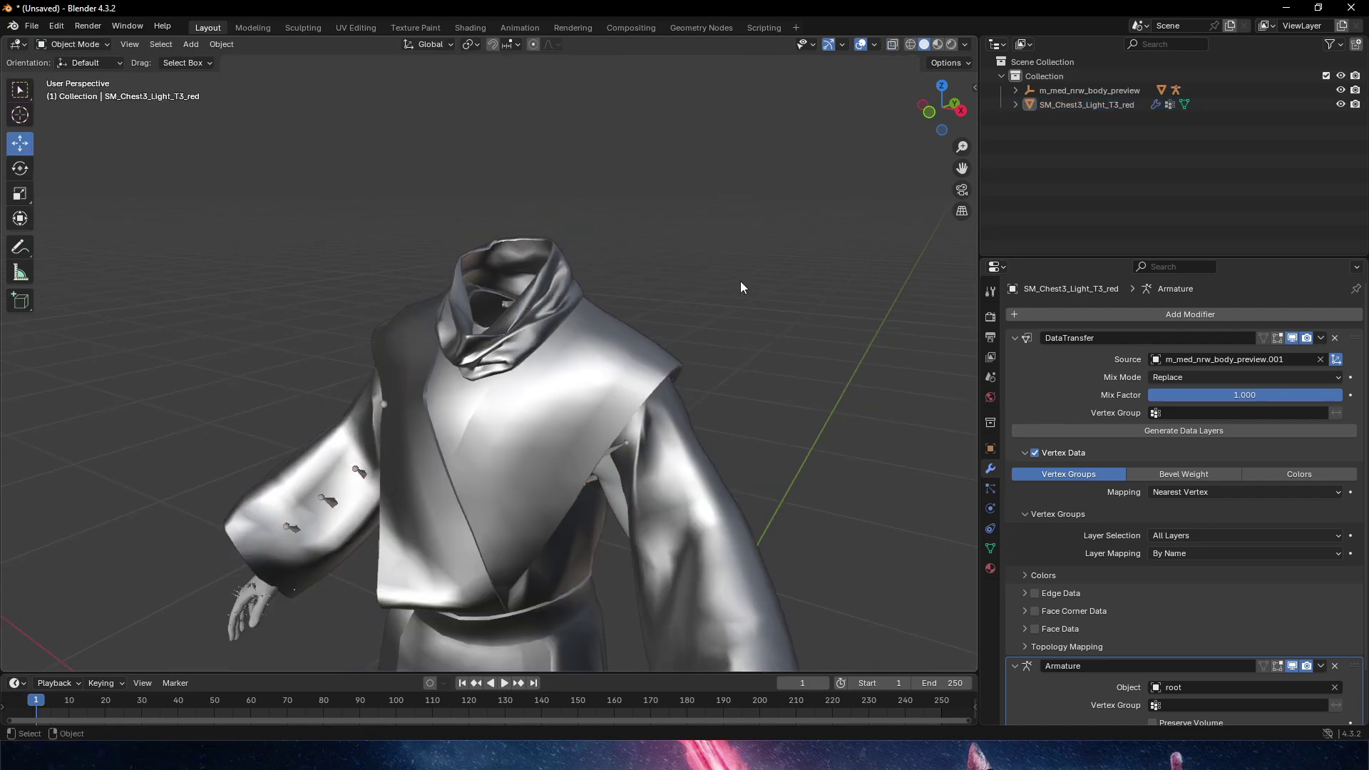
Try moving the MetaHuman body mesh out of the robe along the Y axis, and undo the move
{"action": "left_click", "coordinate": [633, 376]}
{"action": "scroll", "coordinate": [632, 371], "scroll_direction": "down", "scroll_amount": 4}
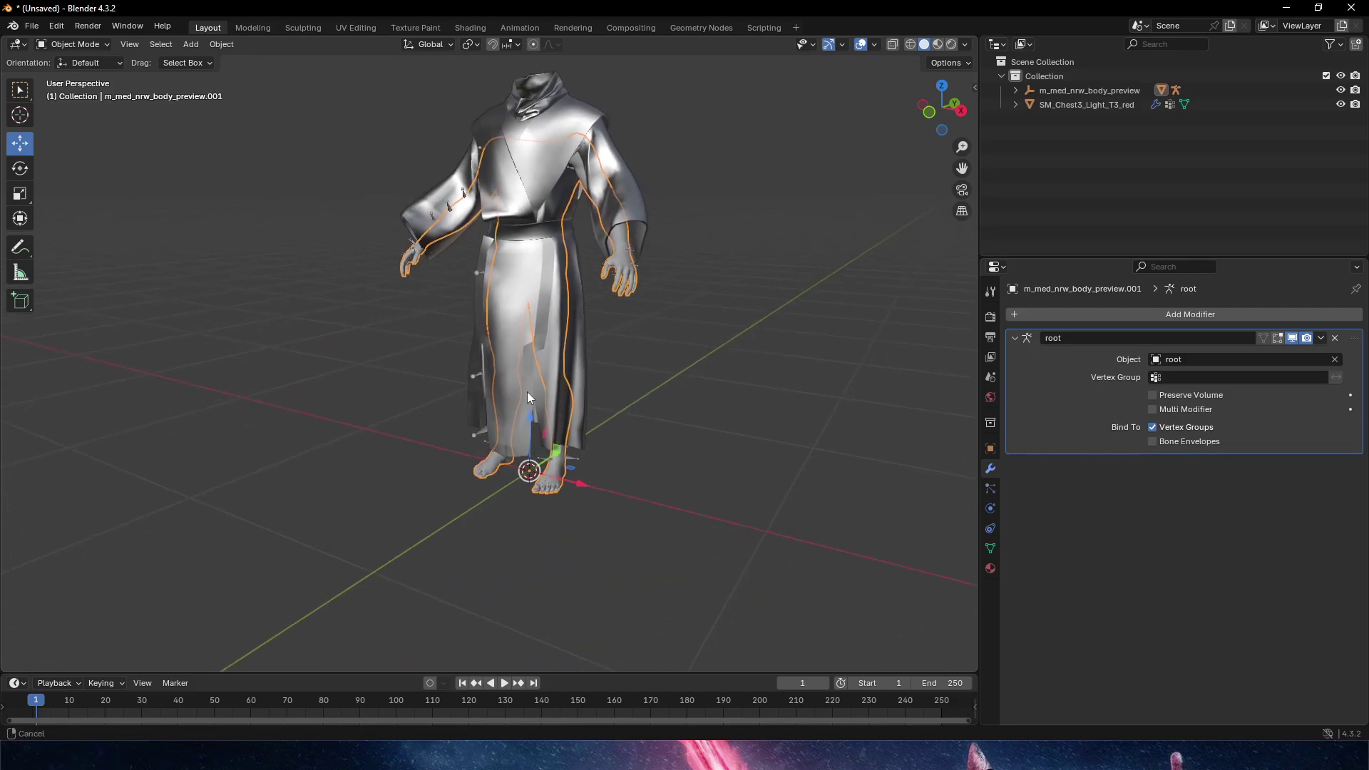
{"action": "key", "text": "g"}
{"action": "key", "text": "y"}
{"action": "left_click", "coordinate": [453, 518]}
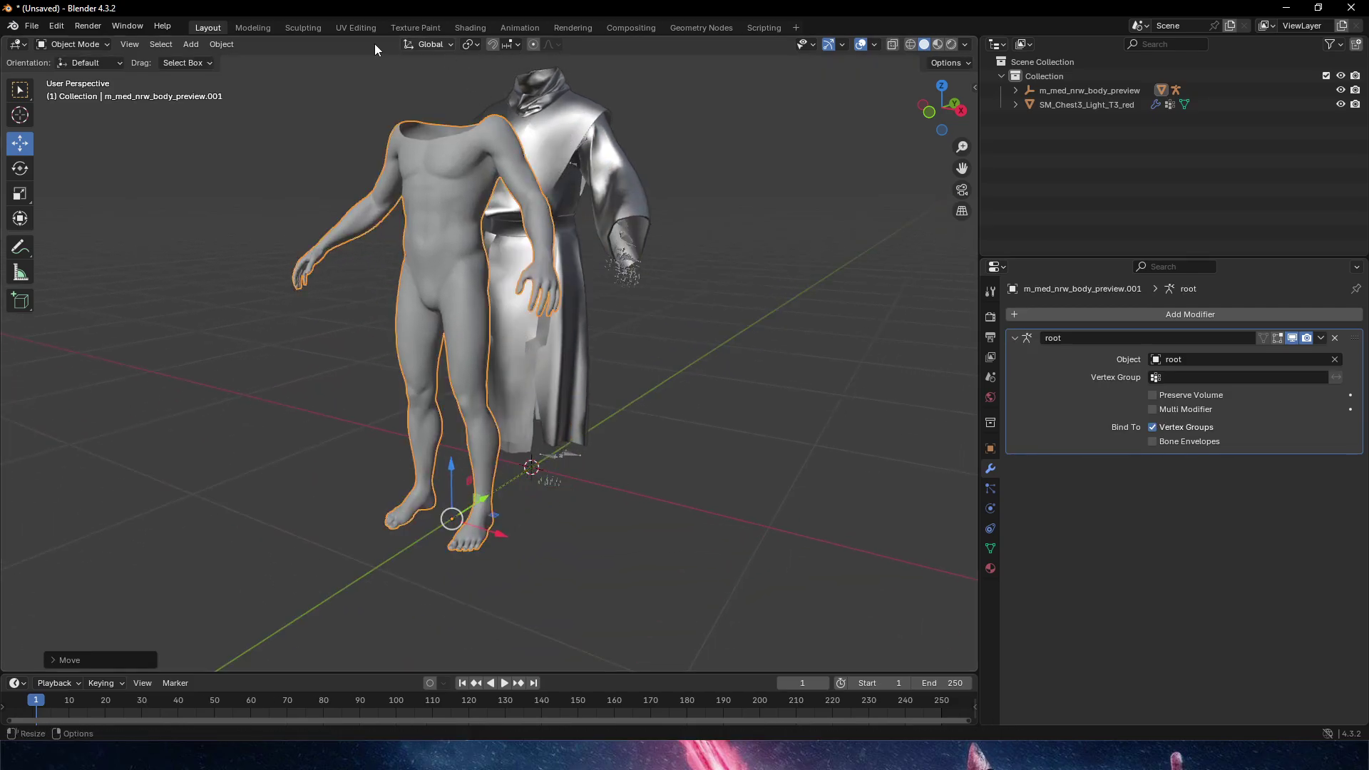
{"action": "middle_click_drag", "start_coordinate": [640, 181], "coordinate": [530, 137]}
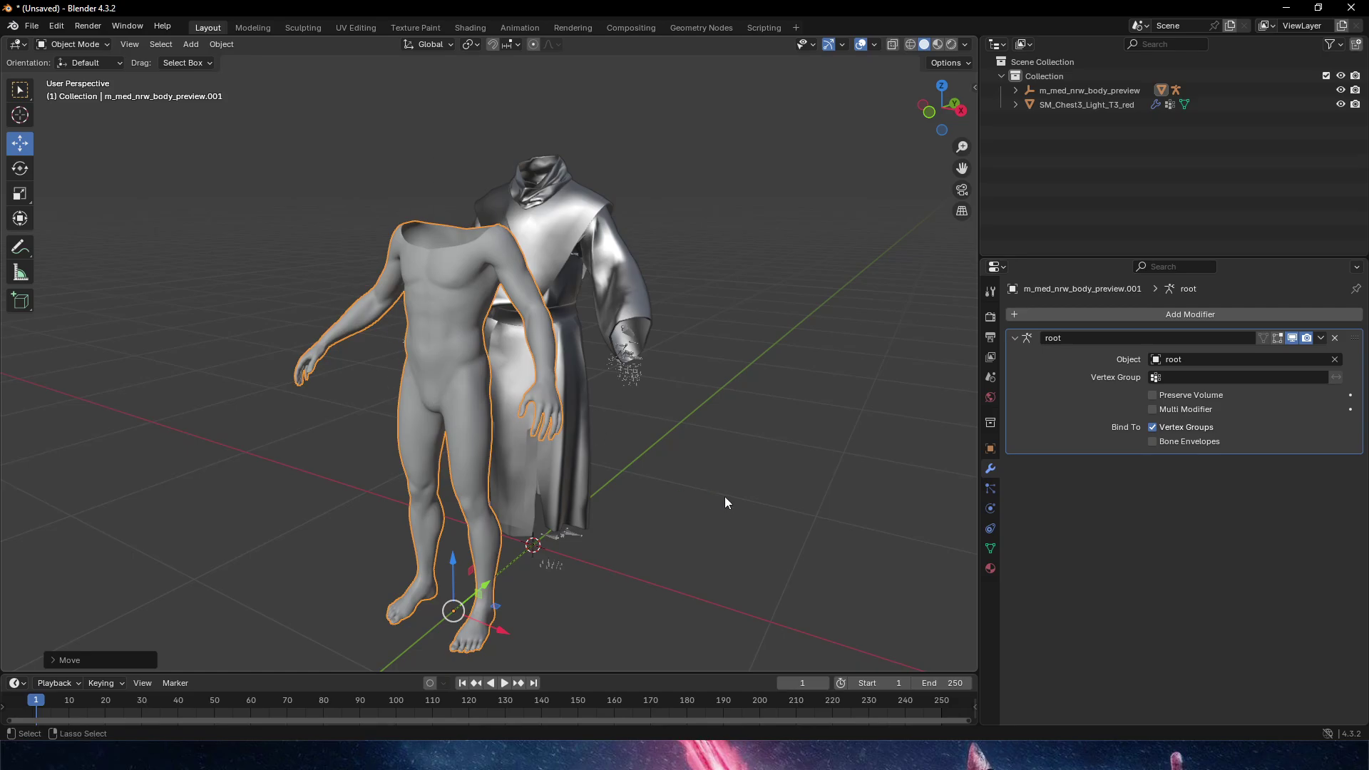
{"action": "key", "text": "ctrl+z"}
Expand the scene hierarchy and parent the robe SM_Chest3_Light_T3_red to the root armature
{"action": "scroll", "coordinate": [742, 428], "scroll_direction": "up", "scroll_amount": 4}
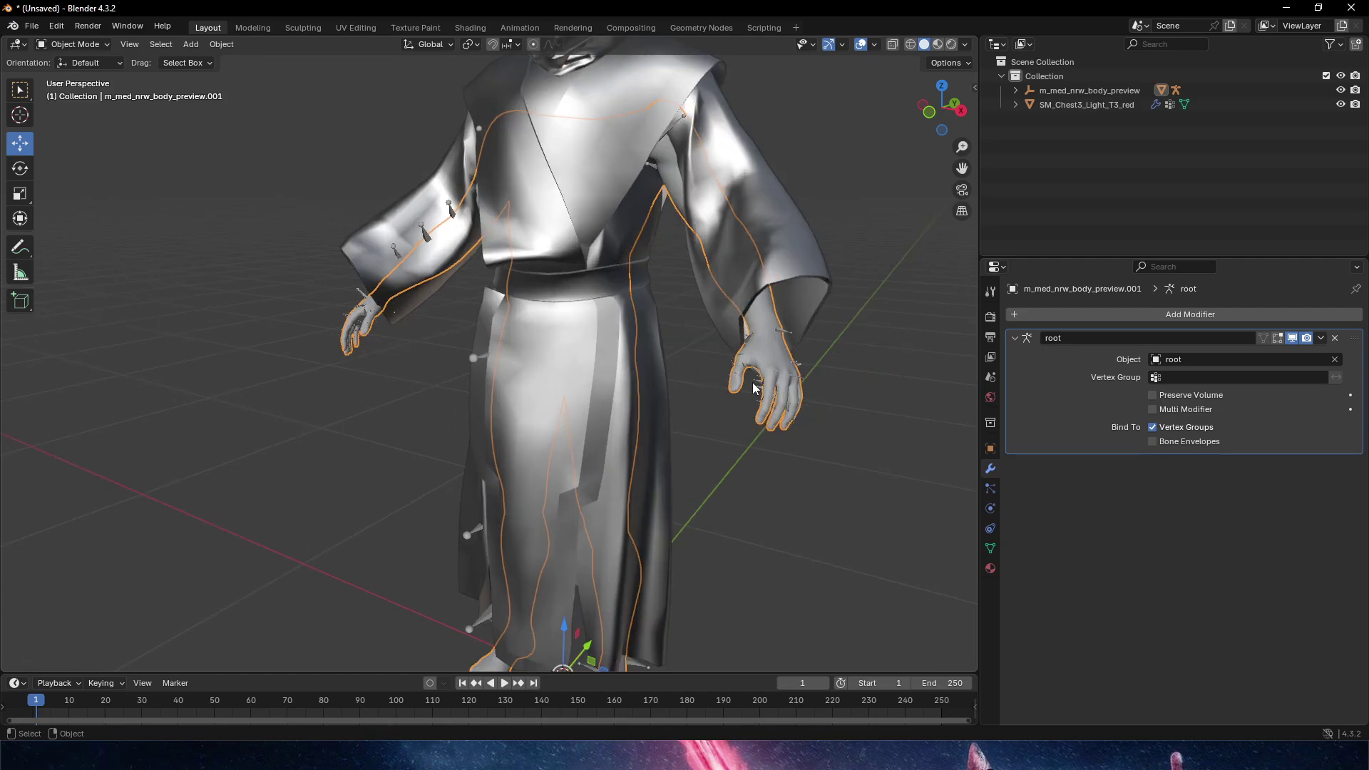
{"action": "middle_click_drag", "start_coordinate": [817, 331], "coordinate": [767, 309], "text": "shift"}
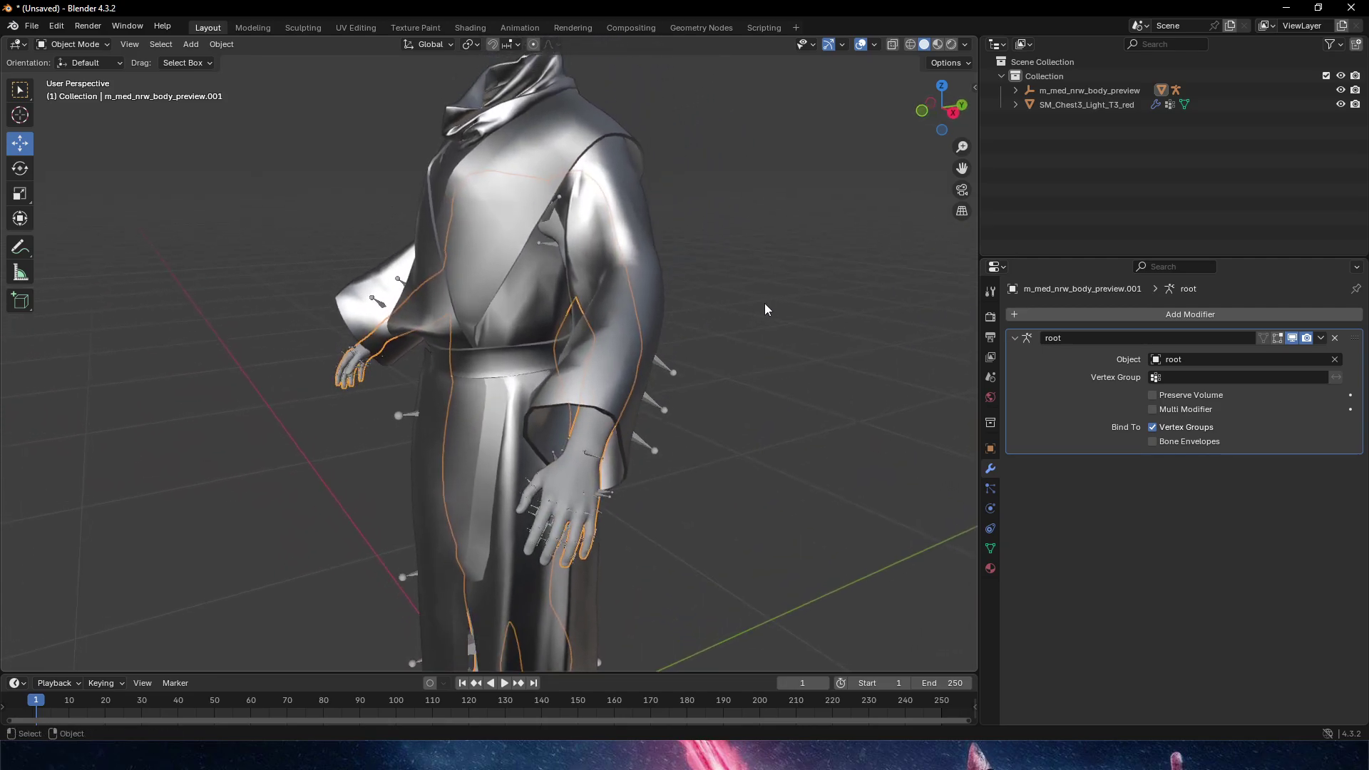
{"action": "left_click_drag", "start_coordinate": [1095, 258], "coordinate": [1095, 454]}
{"action": "left_click", "coordinate": [1015, 105]}
{"action": "left_click", "coordinate": [1015, 91]}
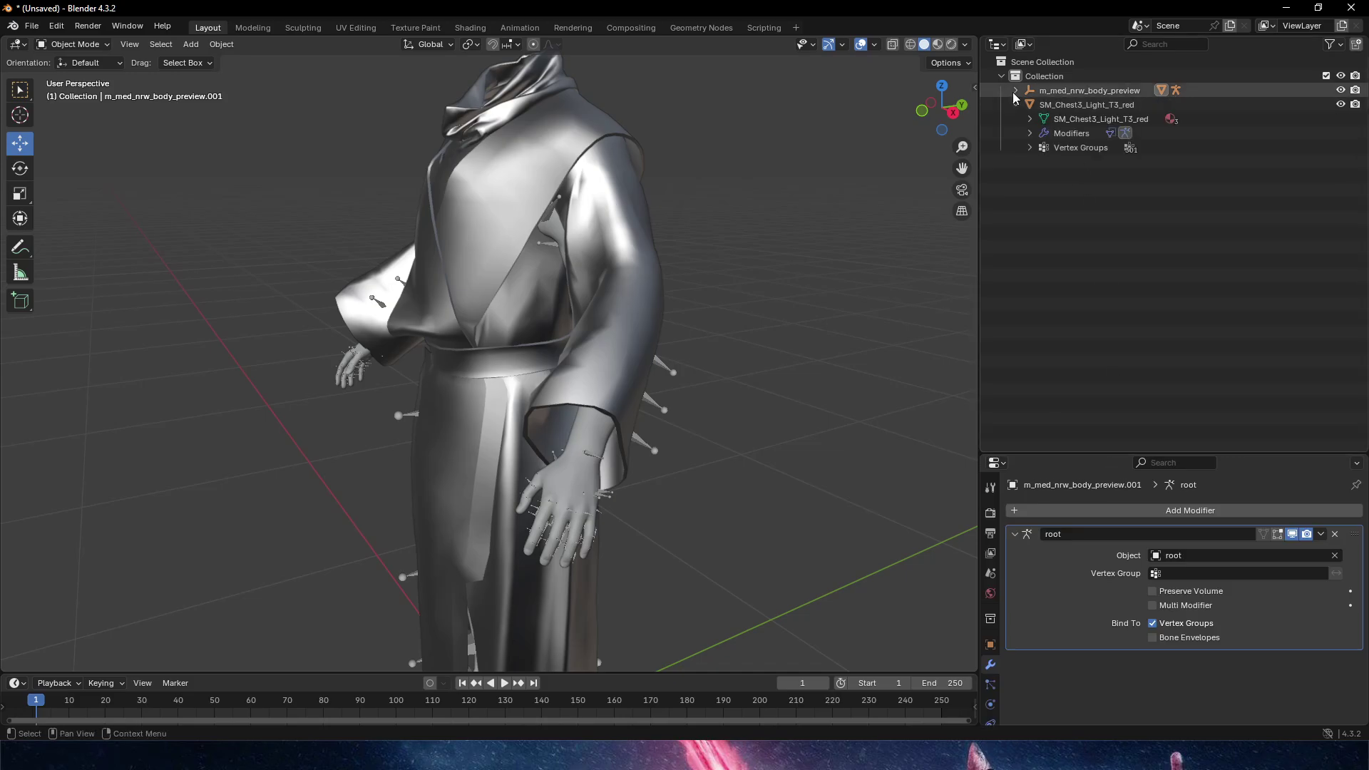
{"action": "left_click", "coordinate": [1030, 105]}
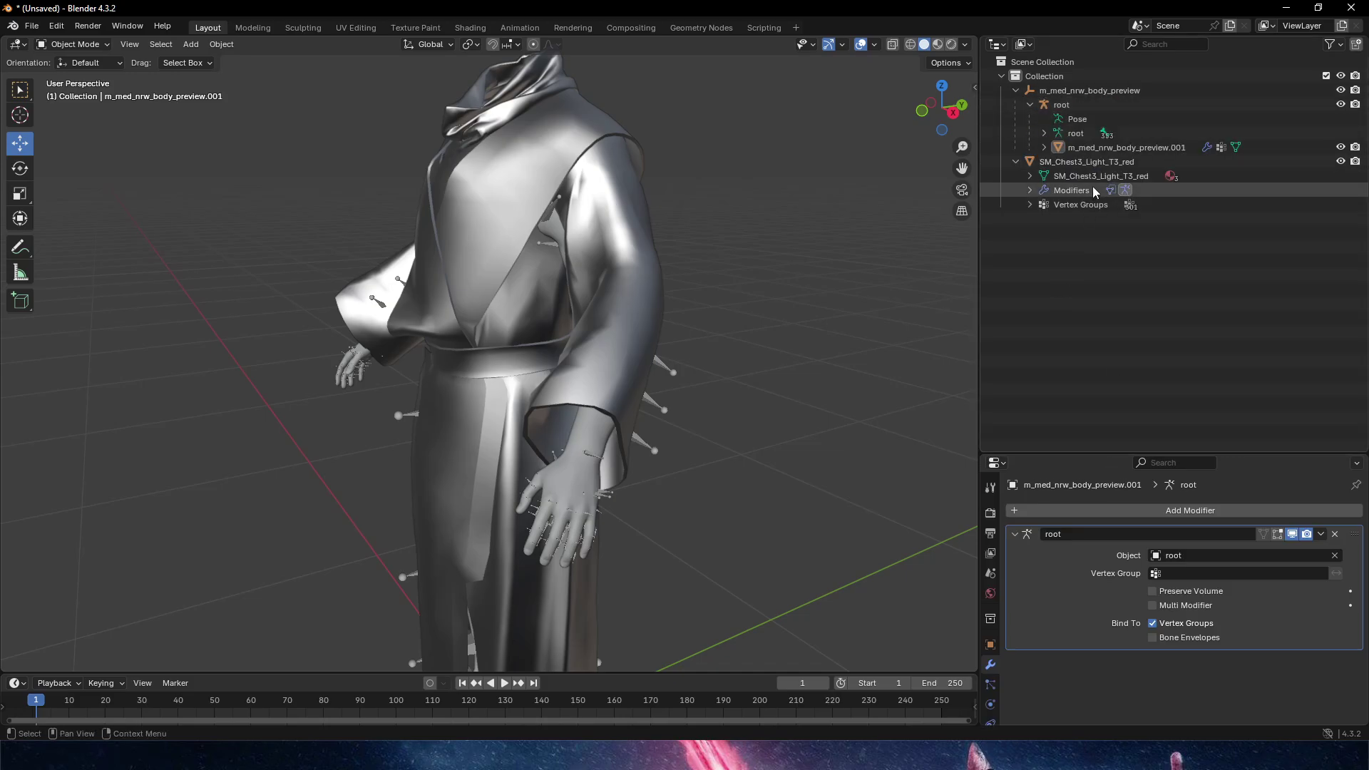
{"action": "left_click_drag", "start_coordinate": [1069, 162], "coordinate": [1070, 105]}
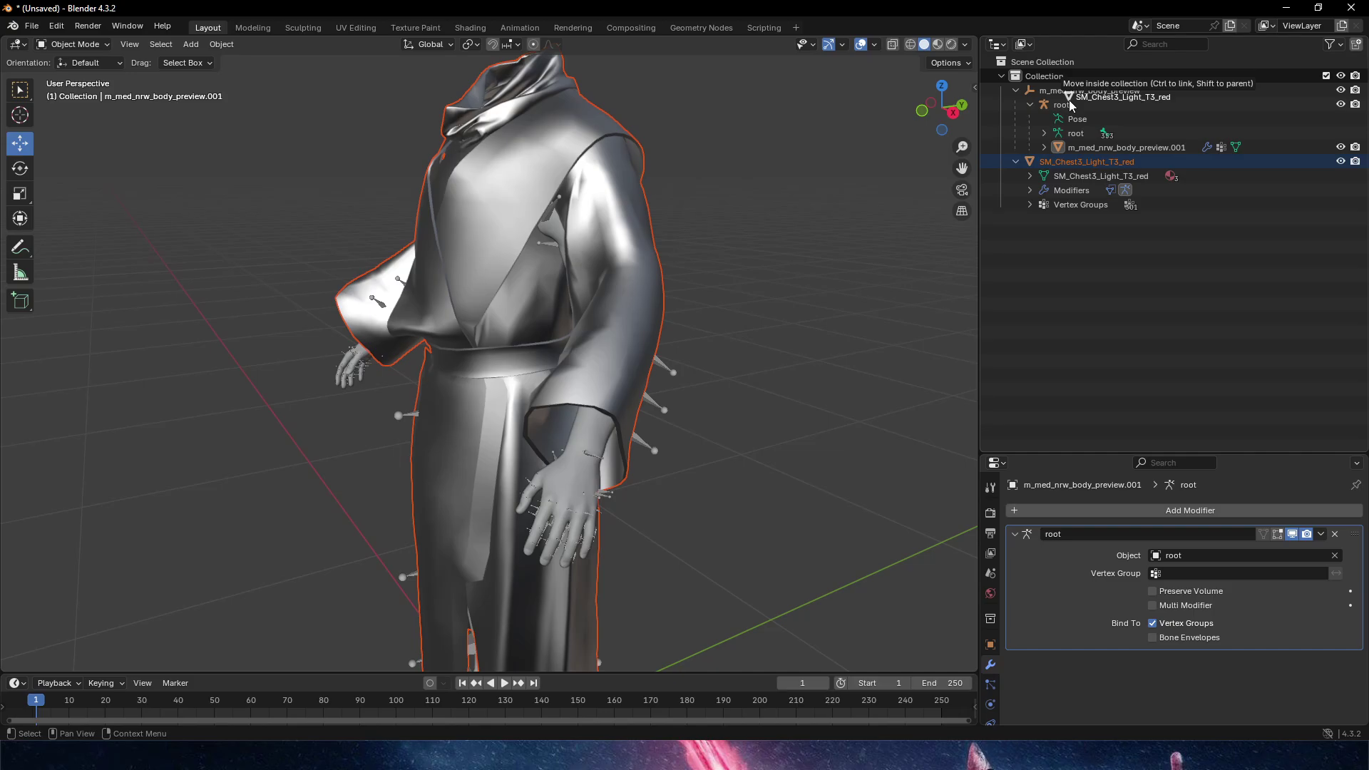
{"action": "left_click_drag", "start_coordinate": [1070, 104], "coordinate": [1068, 105]}
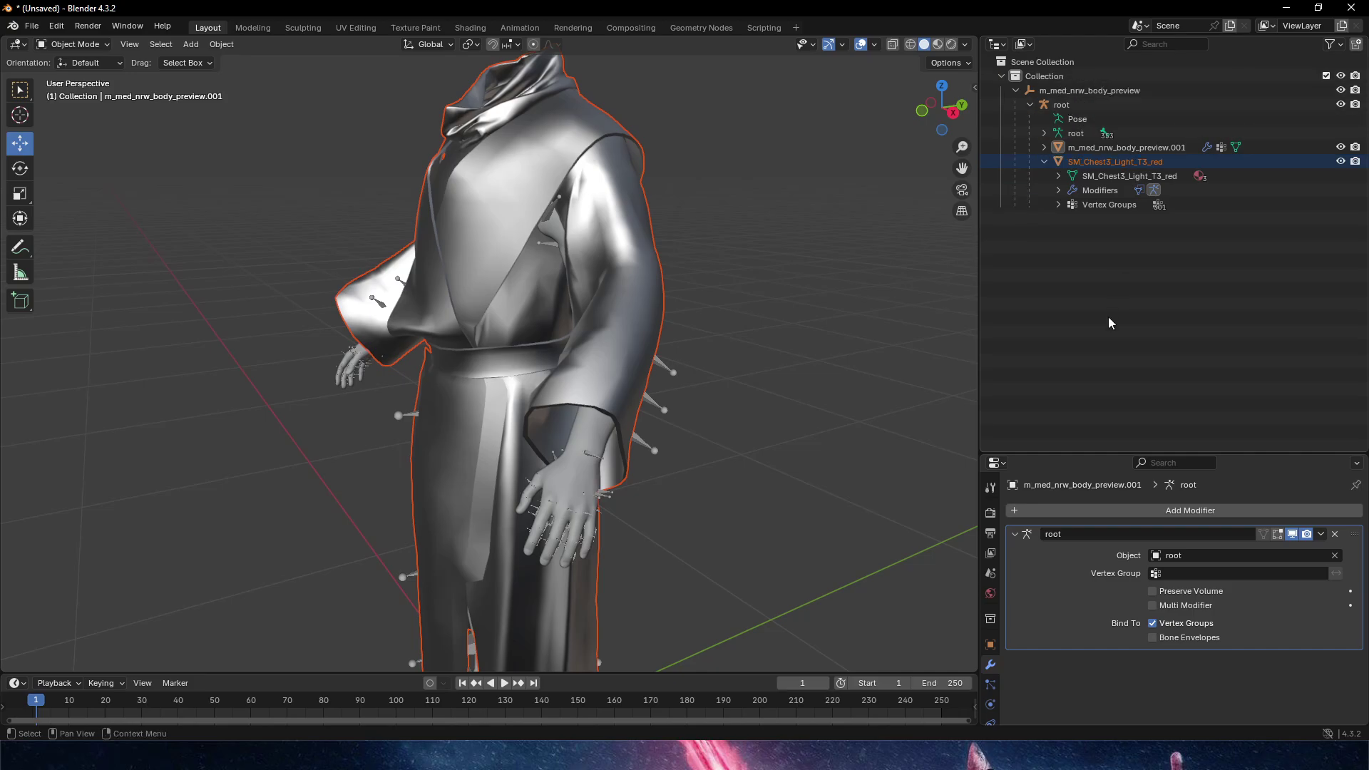
{"action": "left_click", "coordinate": [774, 288]}
{"action": "scroll", "coordinate": [774, 288], "scroll_direction": "down", "scroll_amount": 1}
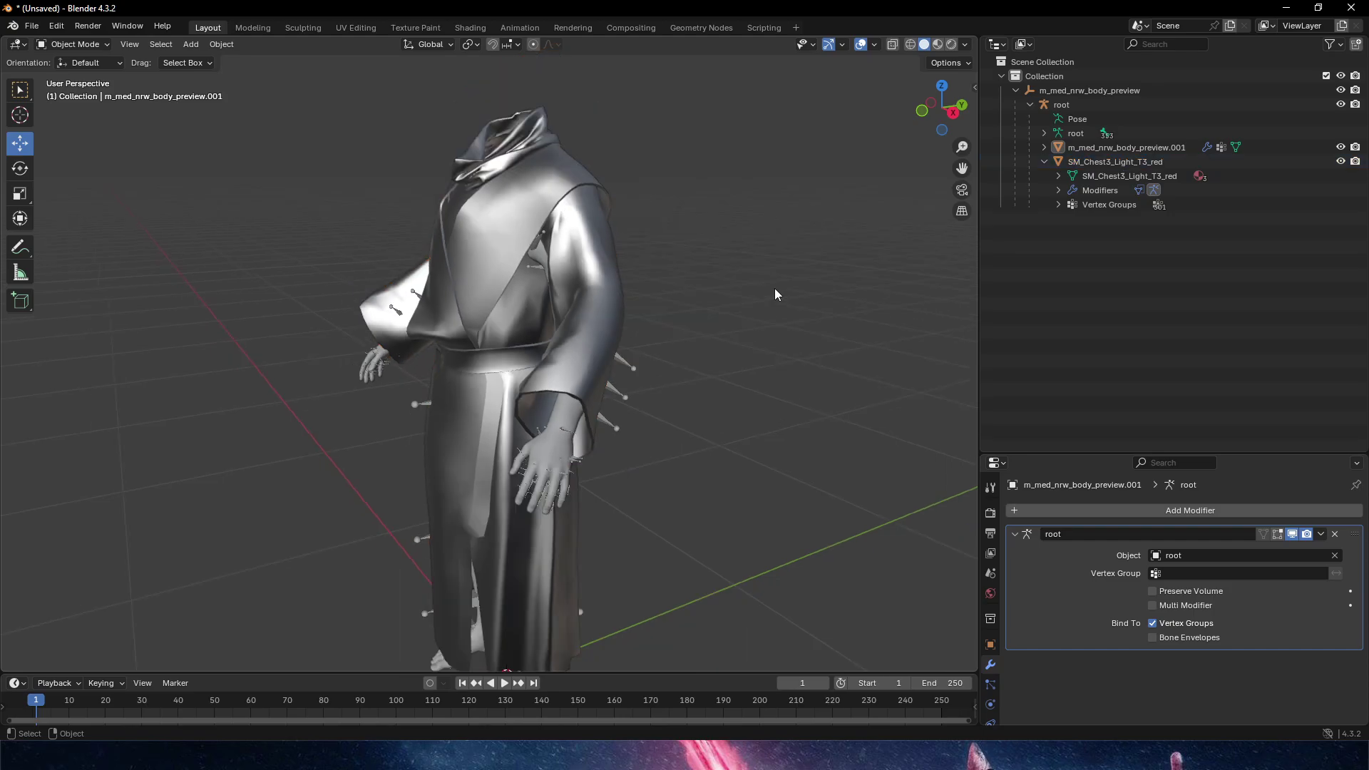
Select the robe SM_Chest3_Light_T3_red together with the root armature for export
{"action": "left_click", "coordinate": [1085, 165]}
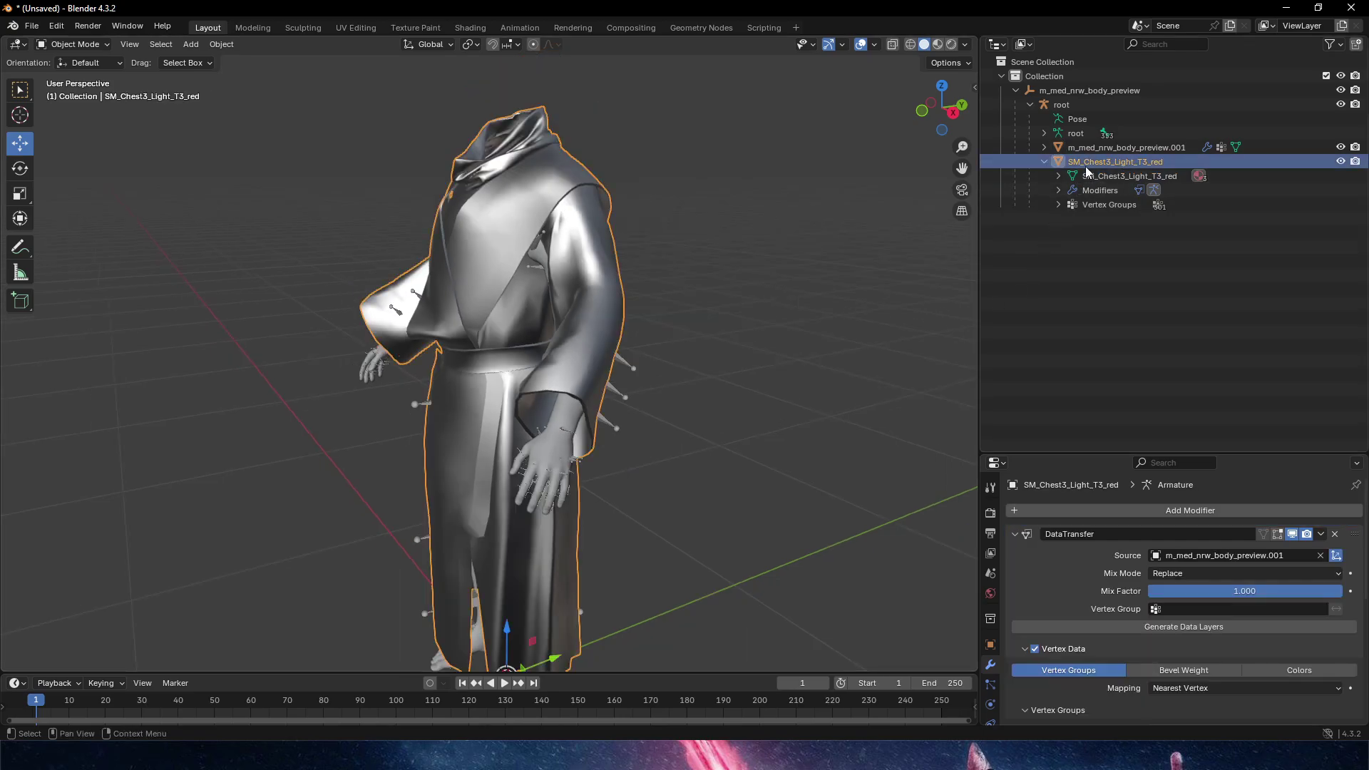
{"action": "left_click", "coordinate": [1087, 104], "text": "ctrl"}
{"action": "middle_click_drag", "start_coordinate": [765, 349], "coordinate": [342, 118]}
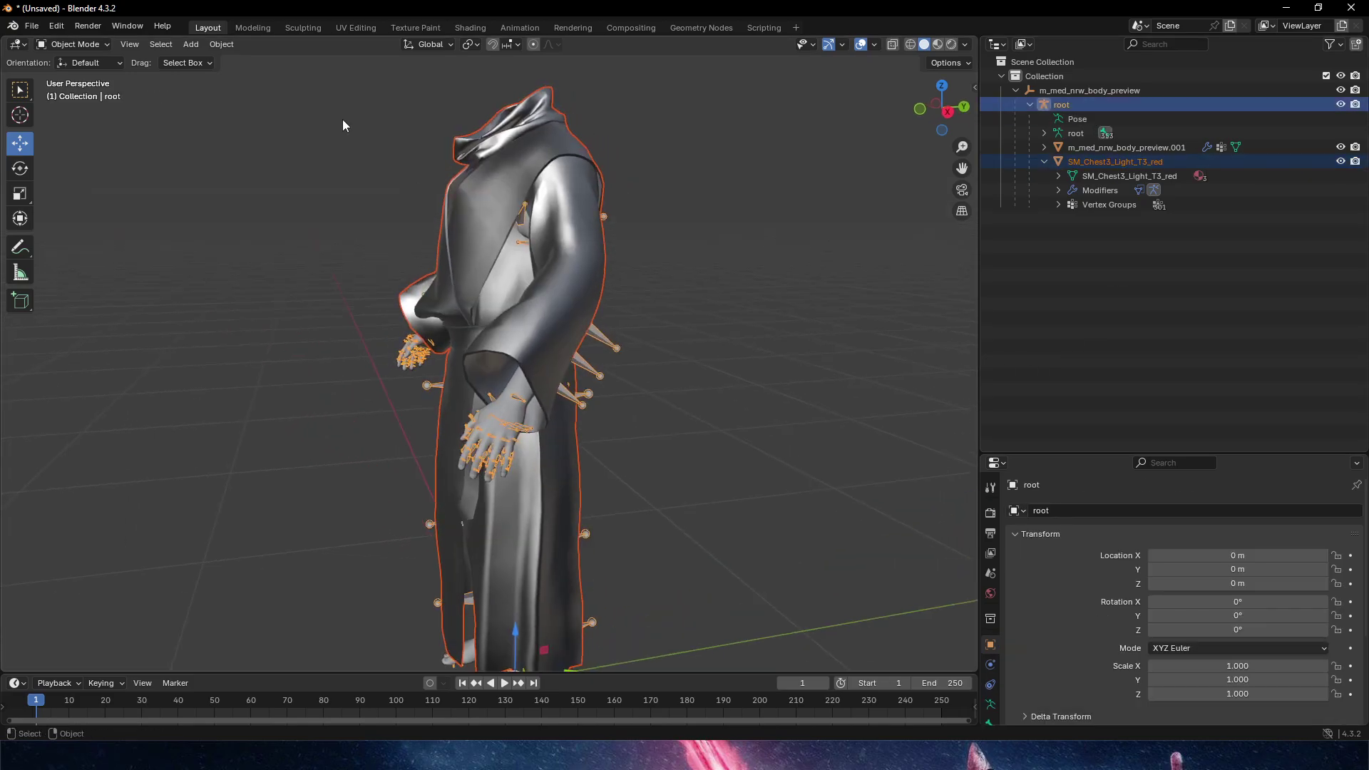
{"action": "key", "text": "q"}
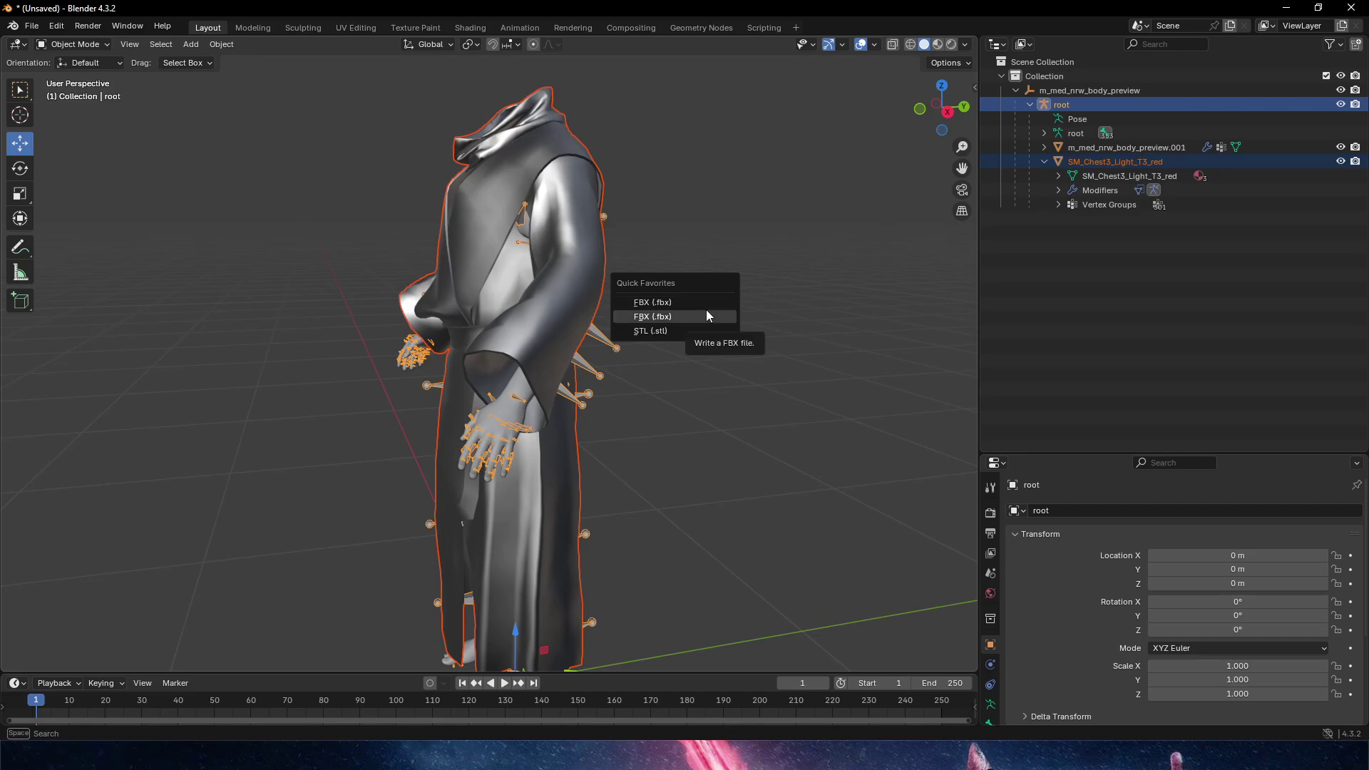
{"action": "left_click", "coordinate": [709, 331]}
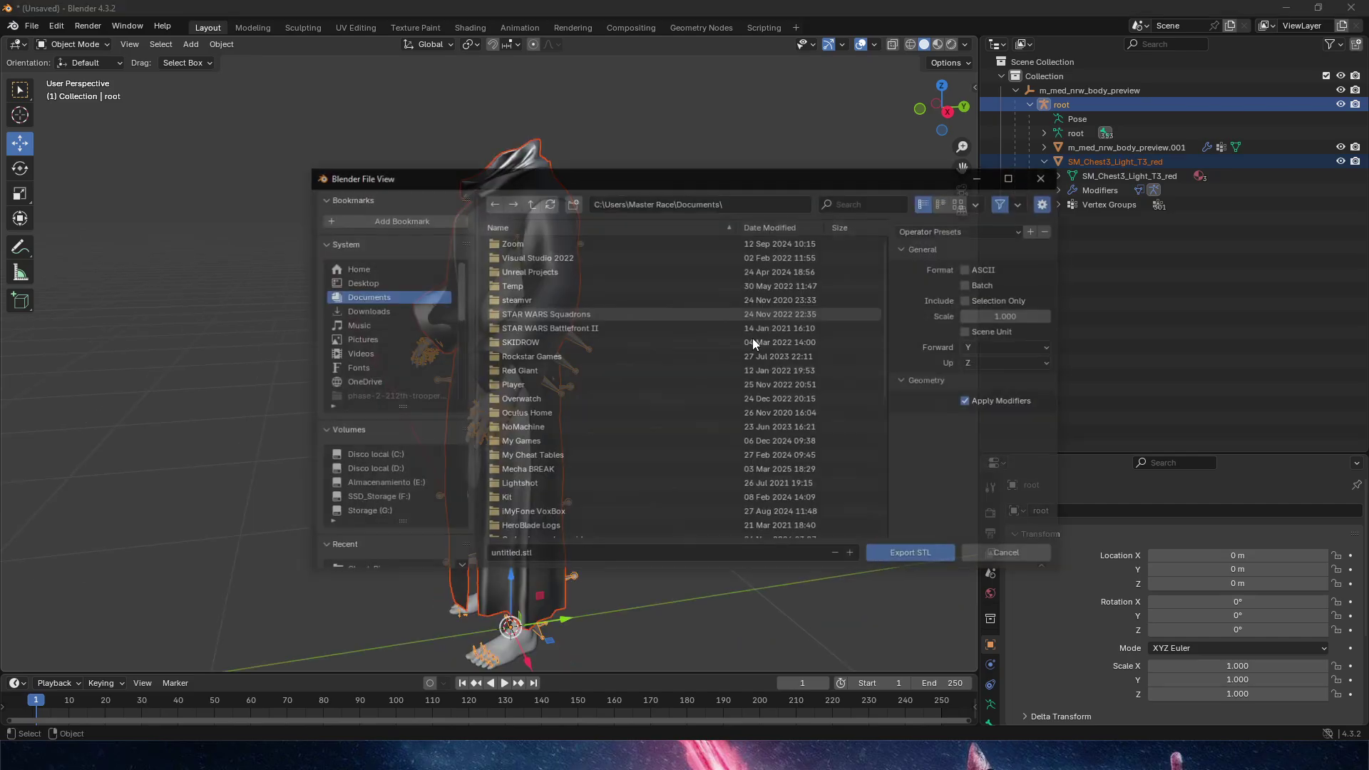
{"action": "left_click", "coordinate": [1021, 553]}
Set up an FBX export limited to Selected Objects with only Armature and Mesh types, disabling Animation and Add Leaf Bones
{"action": "key", "text": "q"}
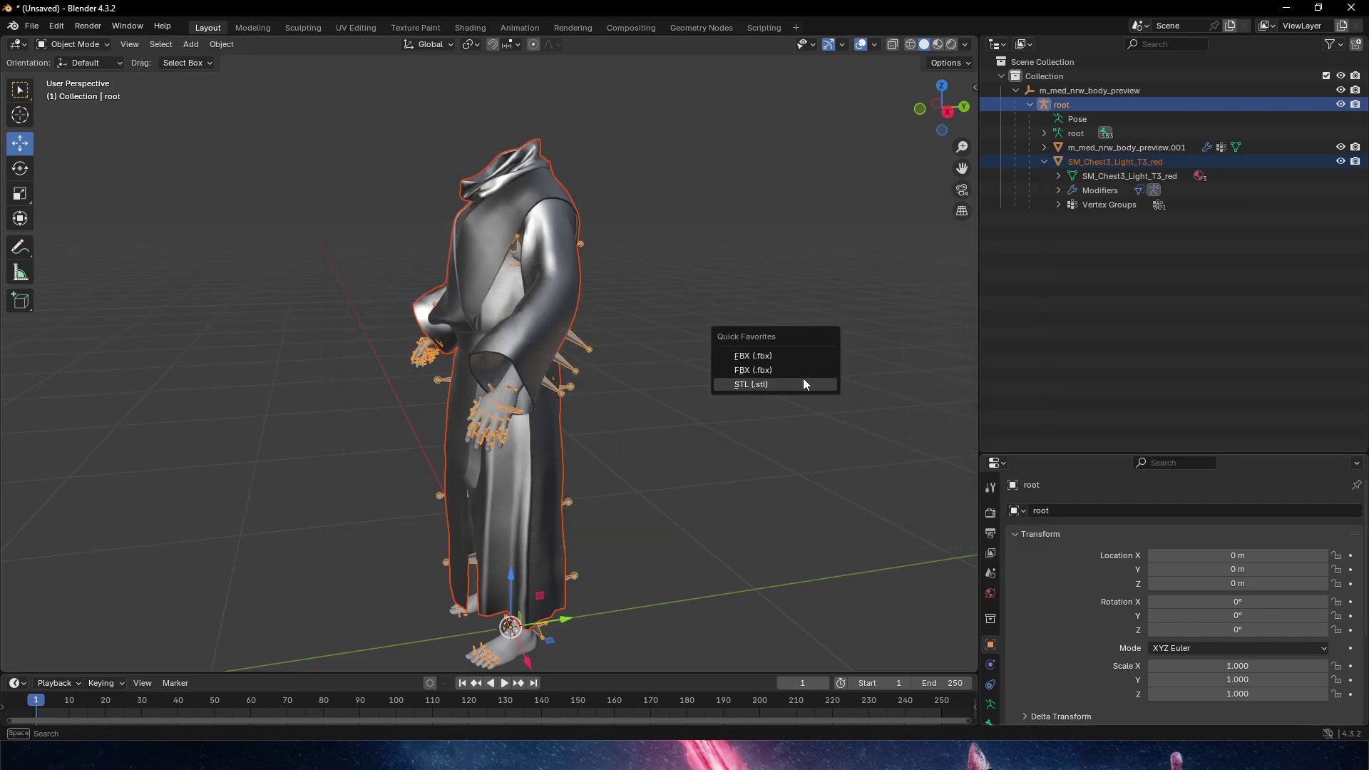
{"action": "left_click", "coordinate": [791, 371]}
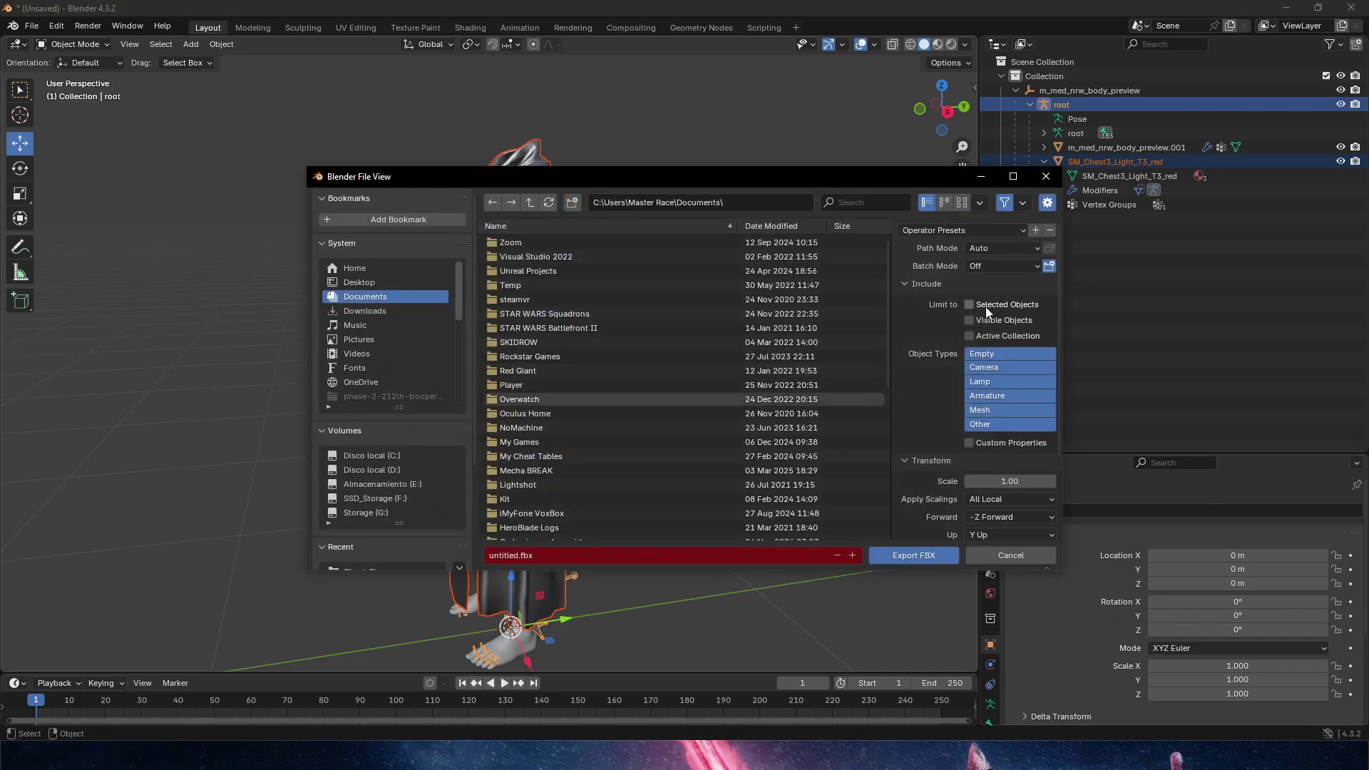
{"action": "left_click", "coordinate": [1003, 393]}
{"action": "left_click", "coordinate": [995, 409], "text": "shift"}
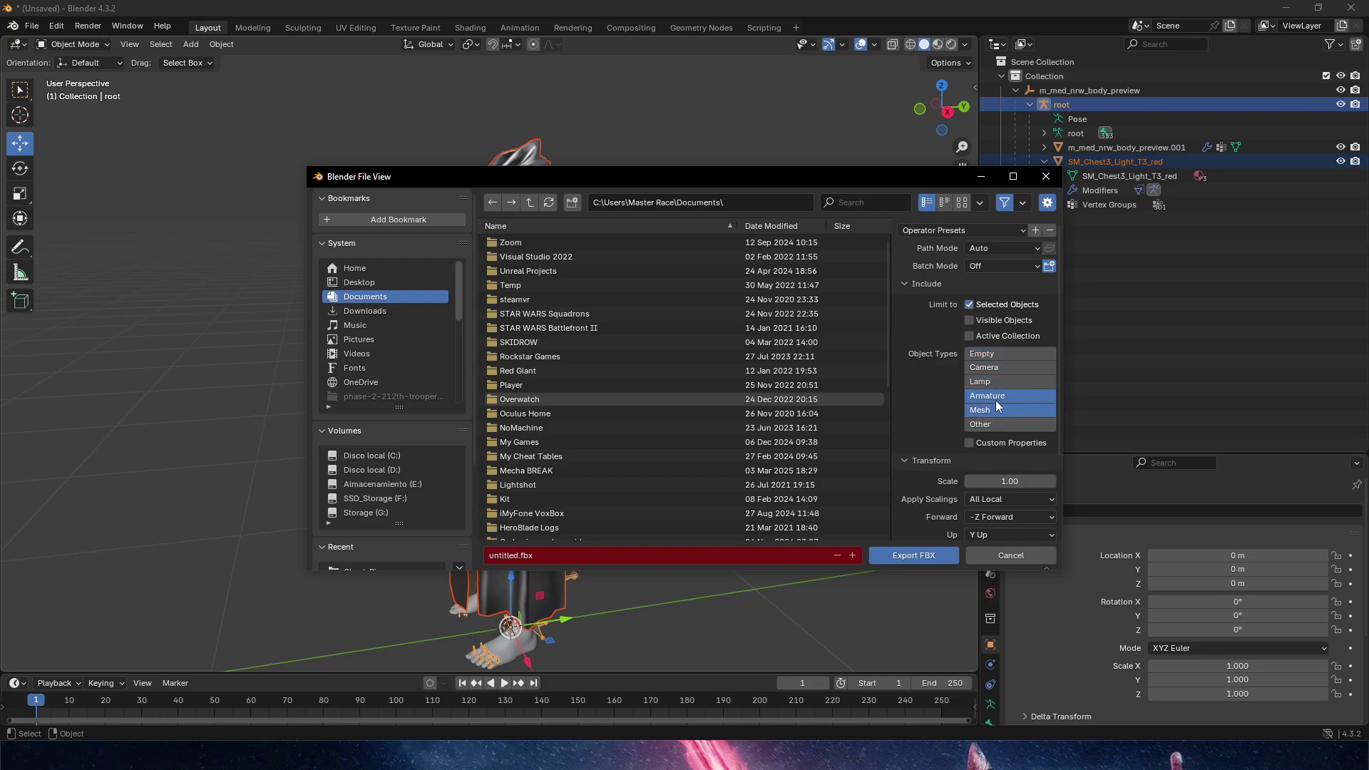
{"action": "scroll", "coordinate": [921, 410], "scroll_direction": "down", "scroll_amount": 4}
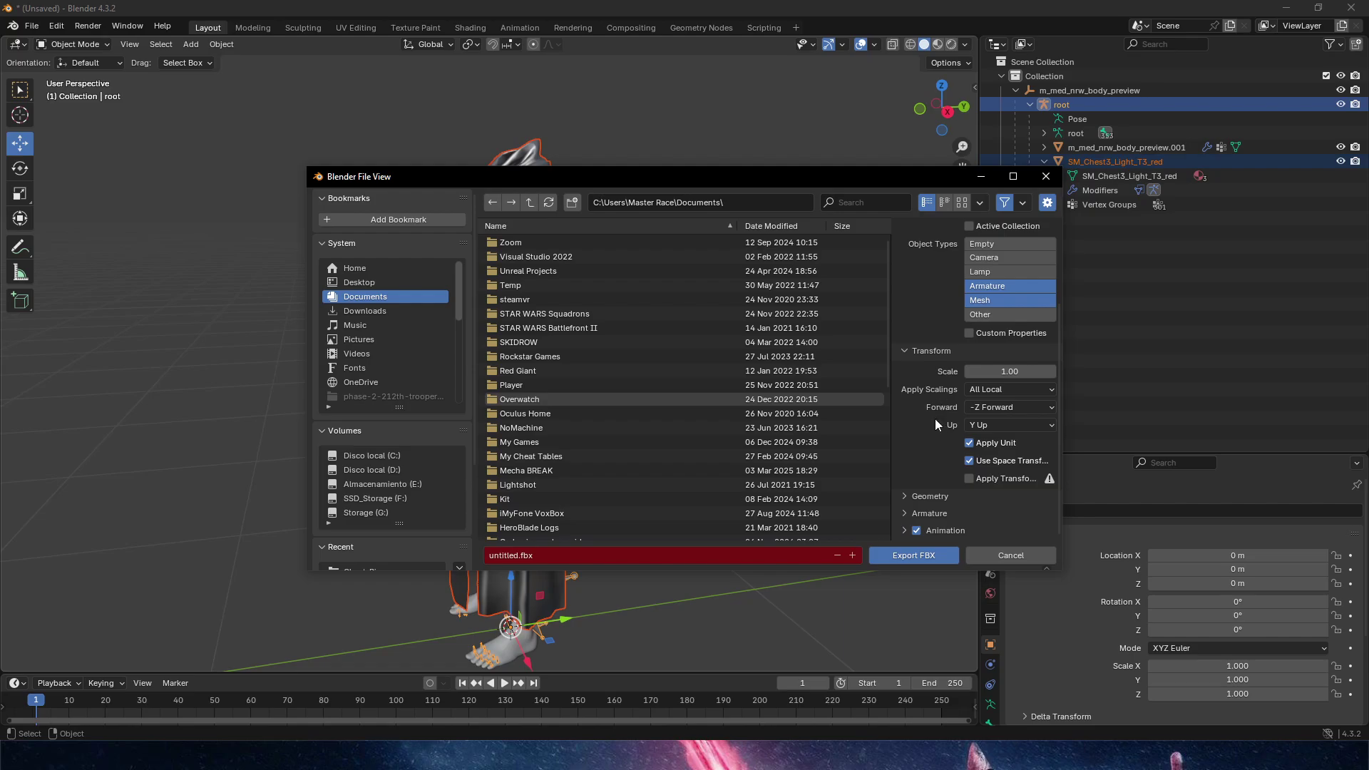
{"action": "left_click", "coordinate": [903, 514]}
{"action": "scroll", "coordinate": [922, 417], "scroll_direction": "down", "scroll_amount": 3}
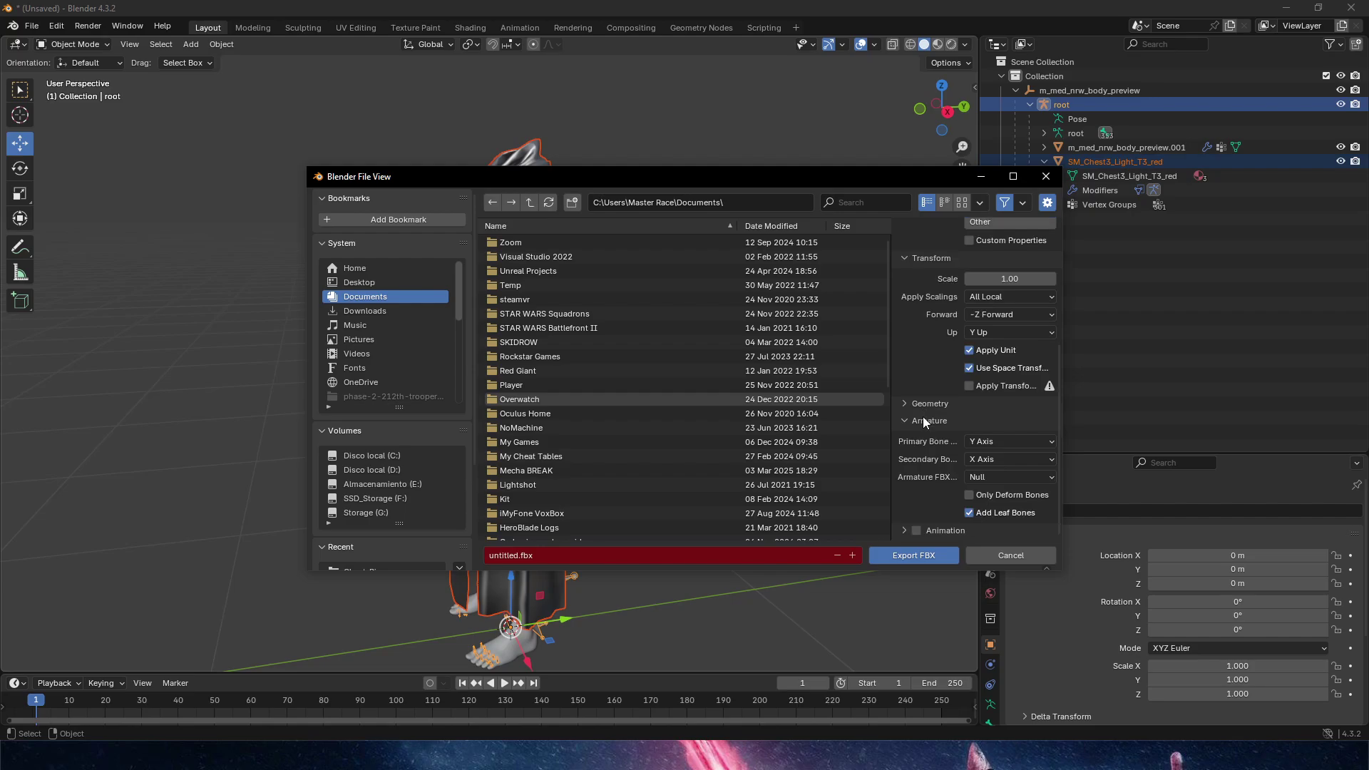
{"action": "left_click", "coordinate": [969, 514]}
Export the FBX to F:\FBX_Exports\Blender_Exports, overwriting SKM_Chest3_Light_T3_Red_Skinned.fbx
{"action": "left_click", "coordinate": [406, 497]}
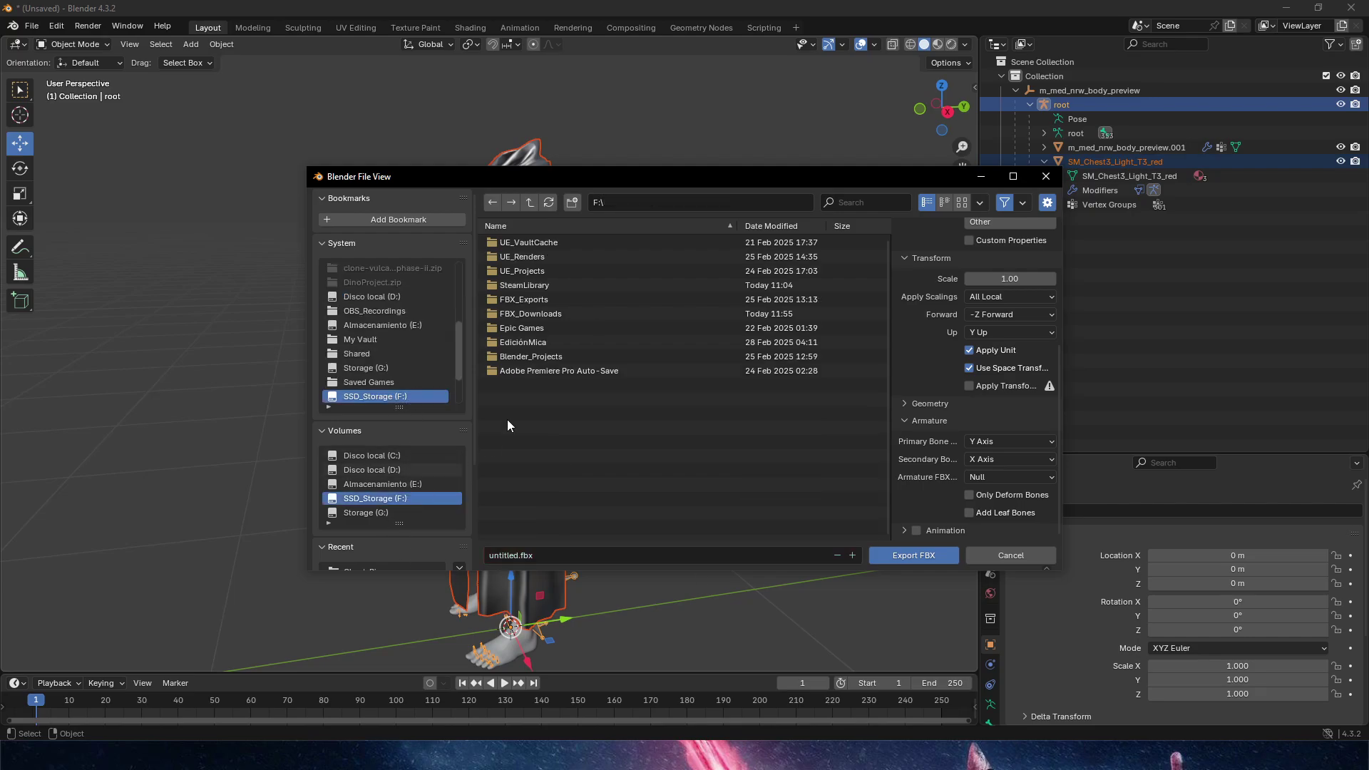
{"action": "left_click", "coordinate": [564, 298]}
{"action": "left_click", "coordinate": [559, 256]}
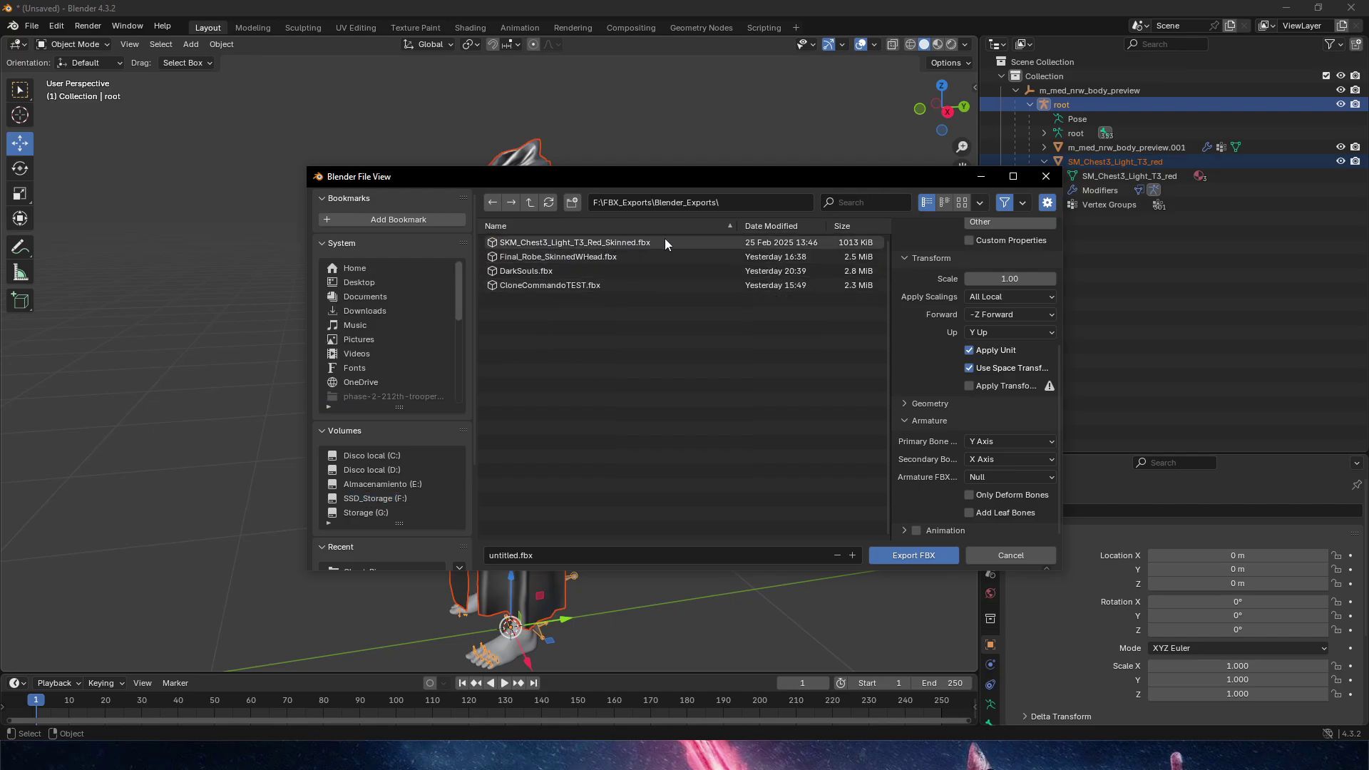
{"action": "left_click", "coordinate": [631, 242]}
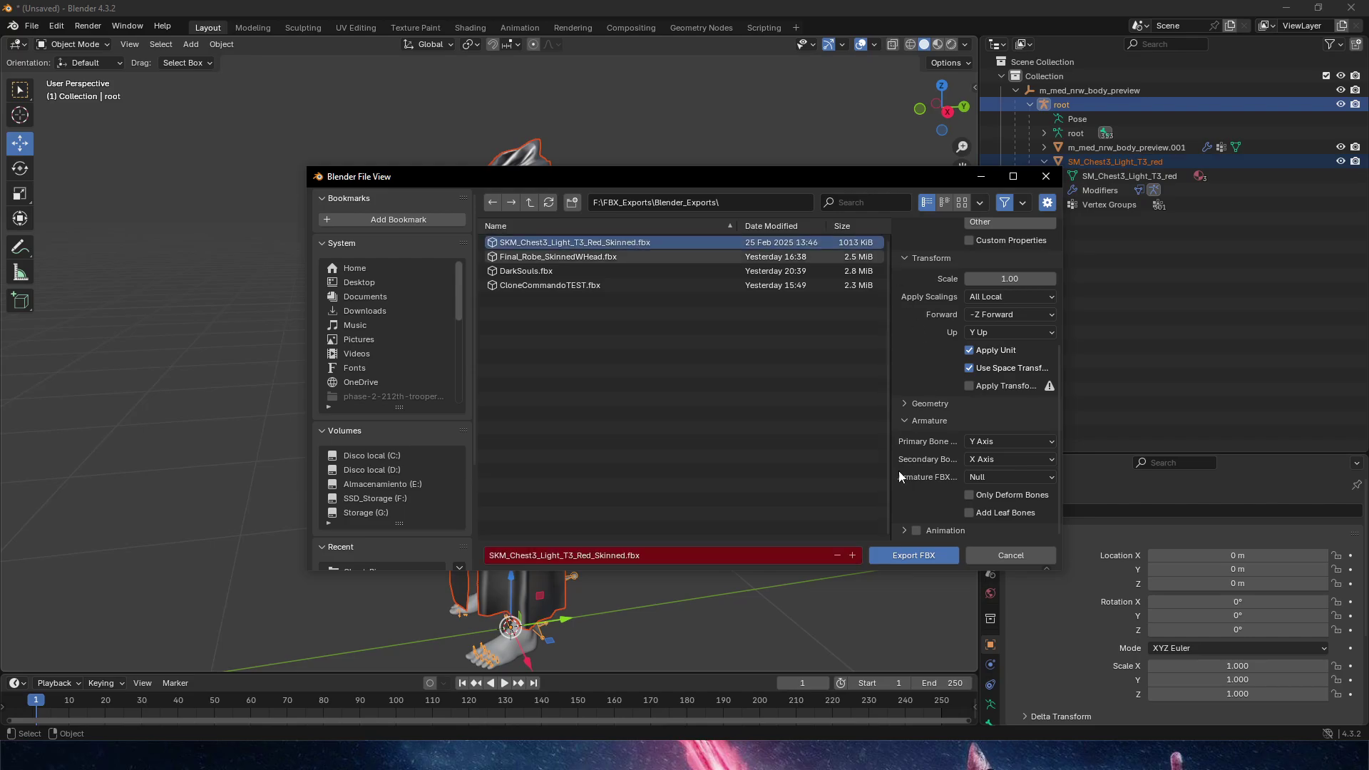
{"action": "left_click", "coordinate": [901, 554]}
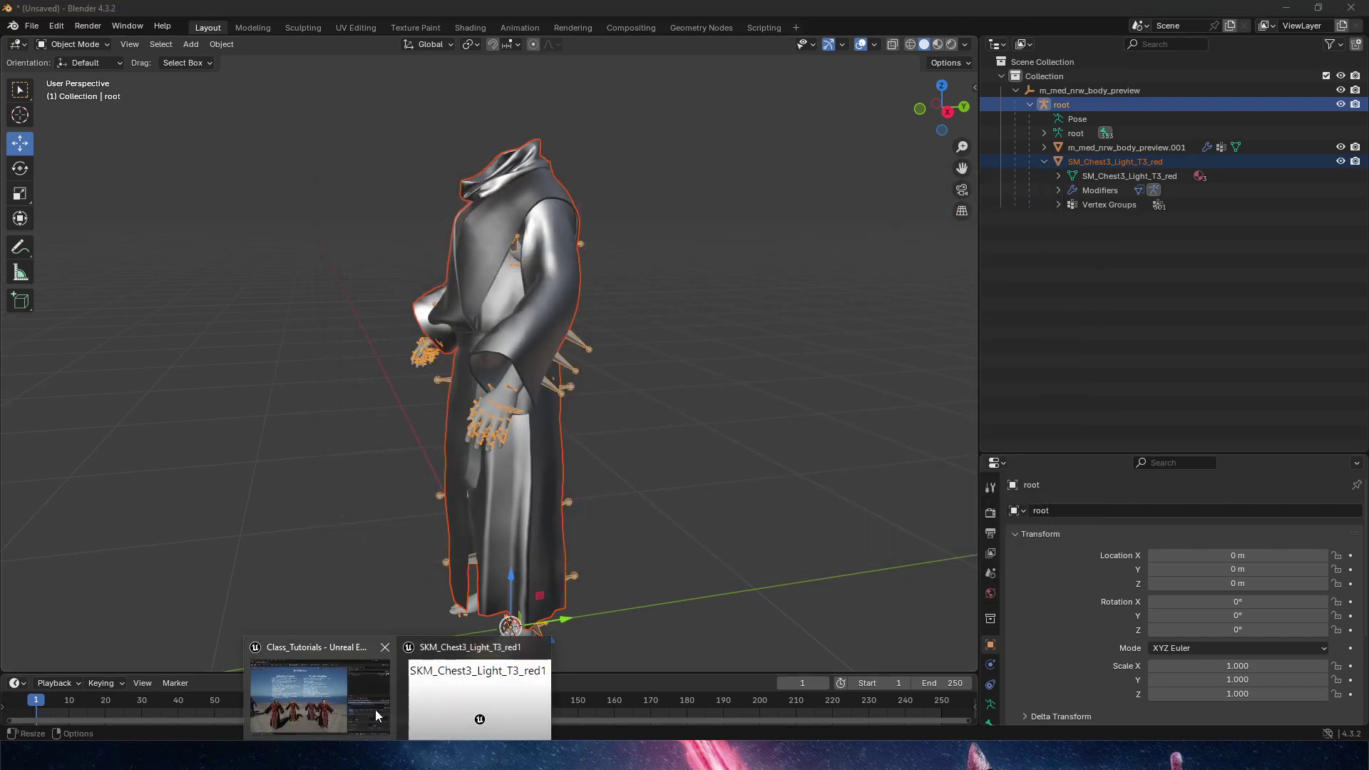
Switch to the Class_Tutorials project in Unreal Editor and open the Content/Assets/Clothing folder
{"action": "left_click", "coordinate": [377, 710]}
{"action": "right_click_drag", "start_coordinate": [474, 395], "coordinate": [435, 492]}
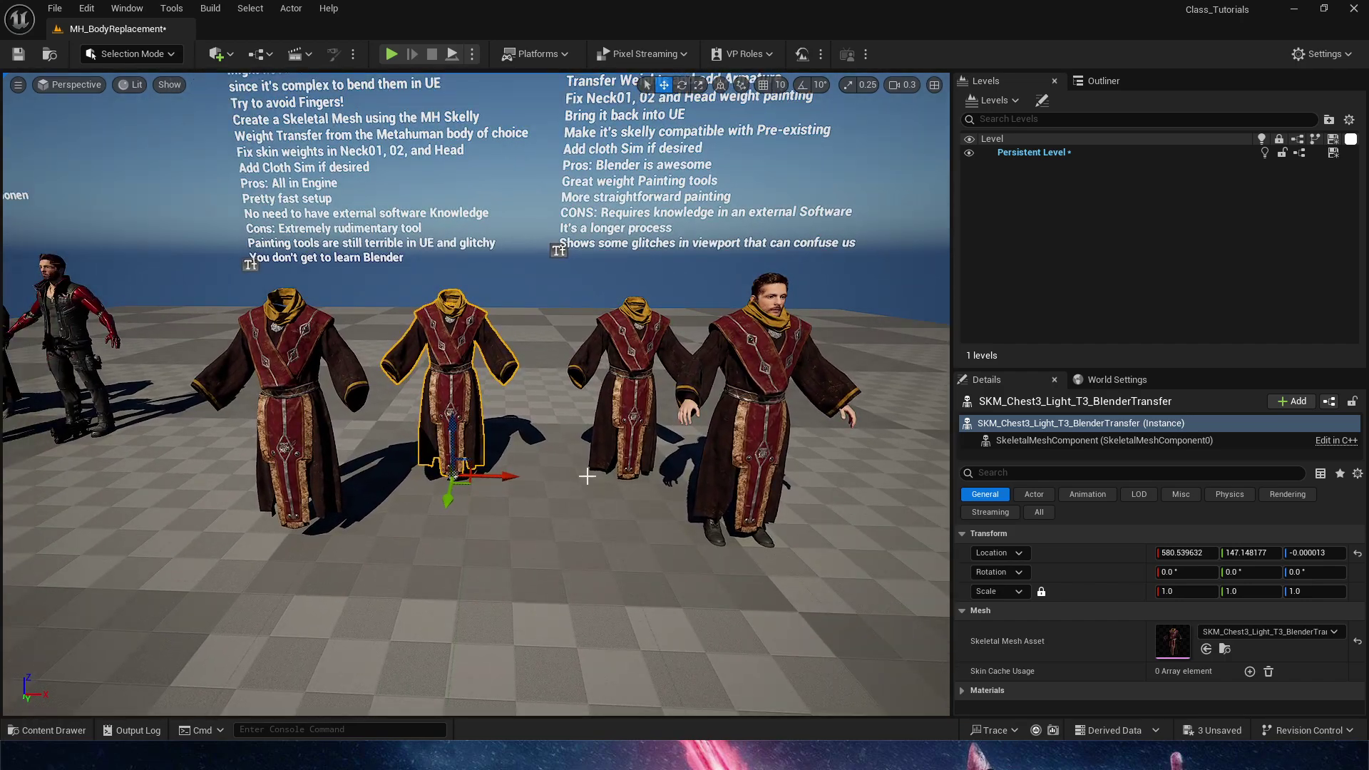
{"action": "key", "text": "ctrl+space"}
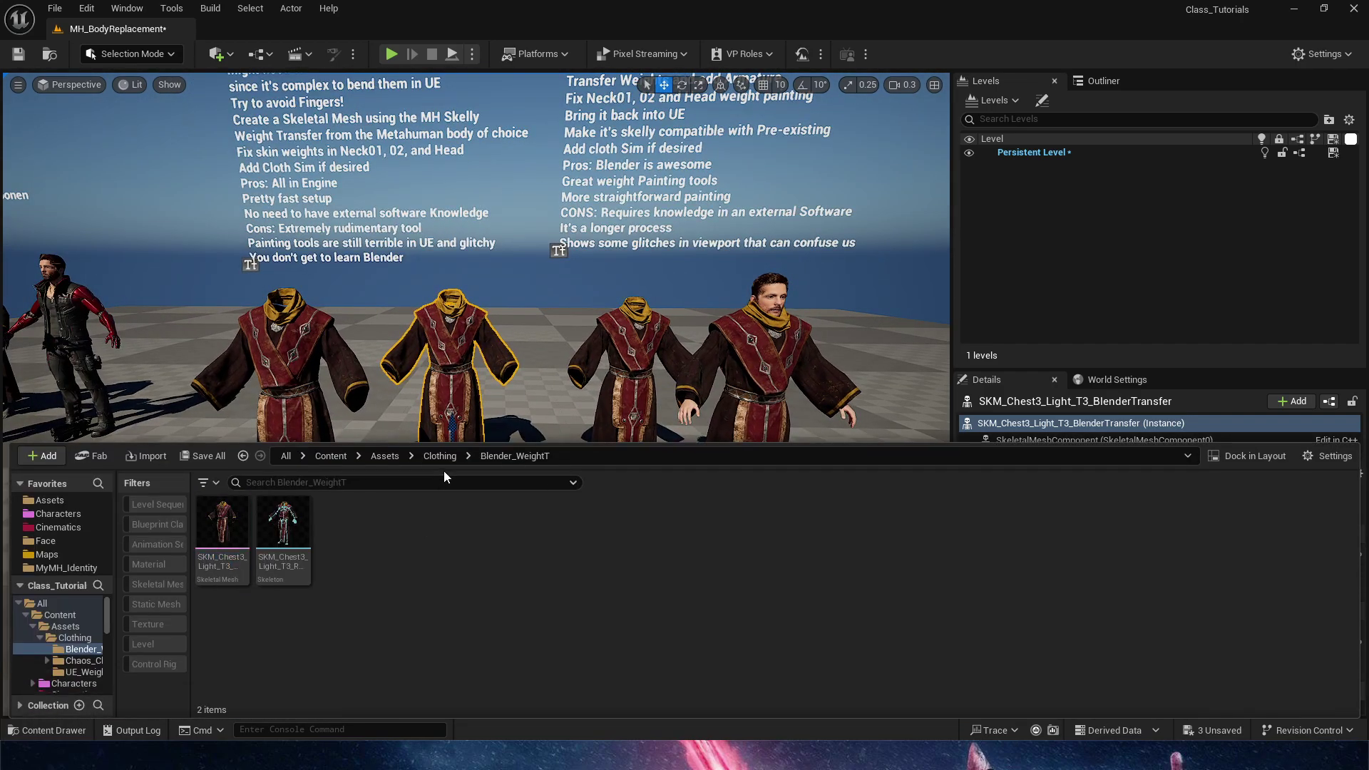
{"action": "left_click", "coordinate": [440, 456]}
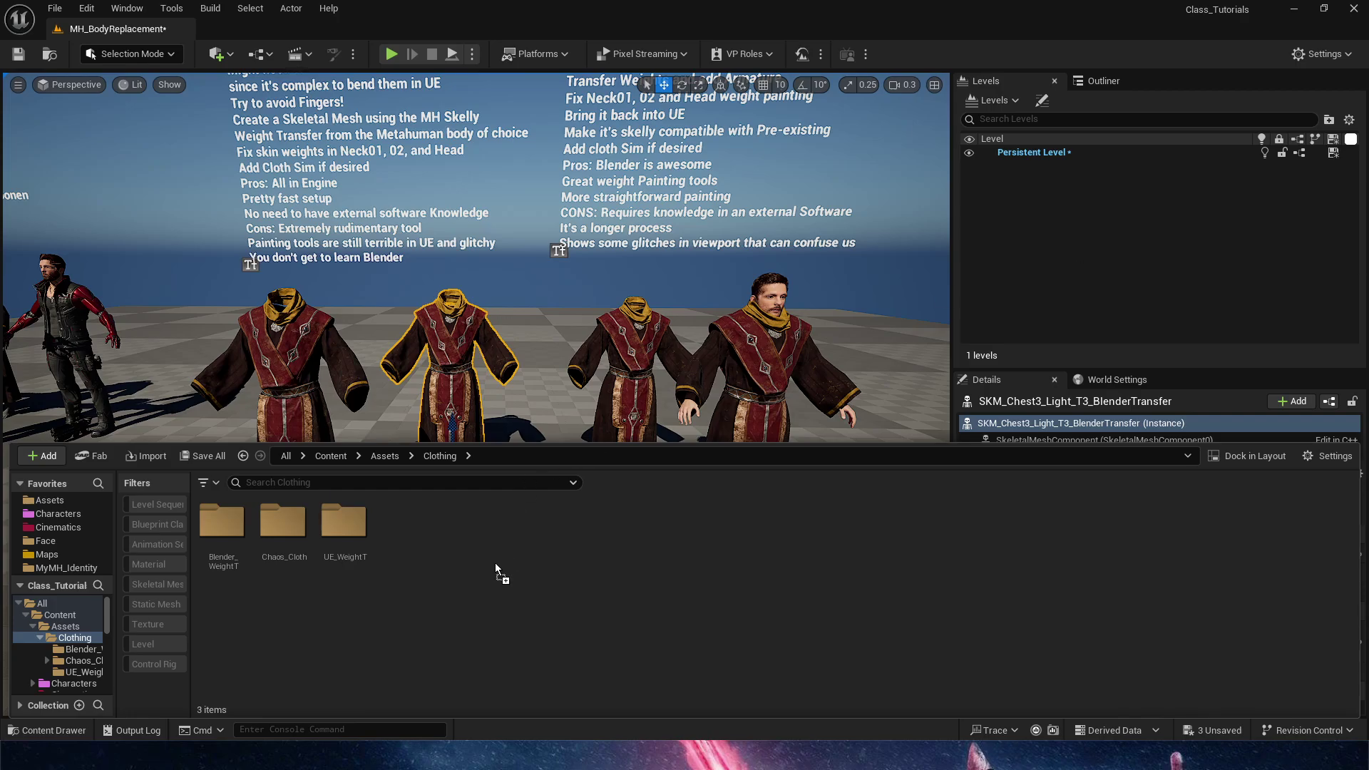
Import SKM_Chest3_Light_T3_Red_Skinned.fbx into the Clothing folder with Offset Uniform Scale reset to 1.0
{"action": "left_click_drag", "start_coordinate": [496, 564], "coordinate": [494, 592]}
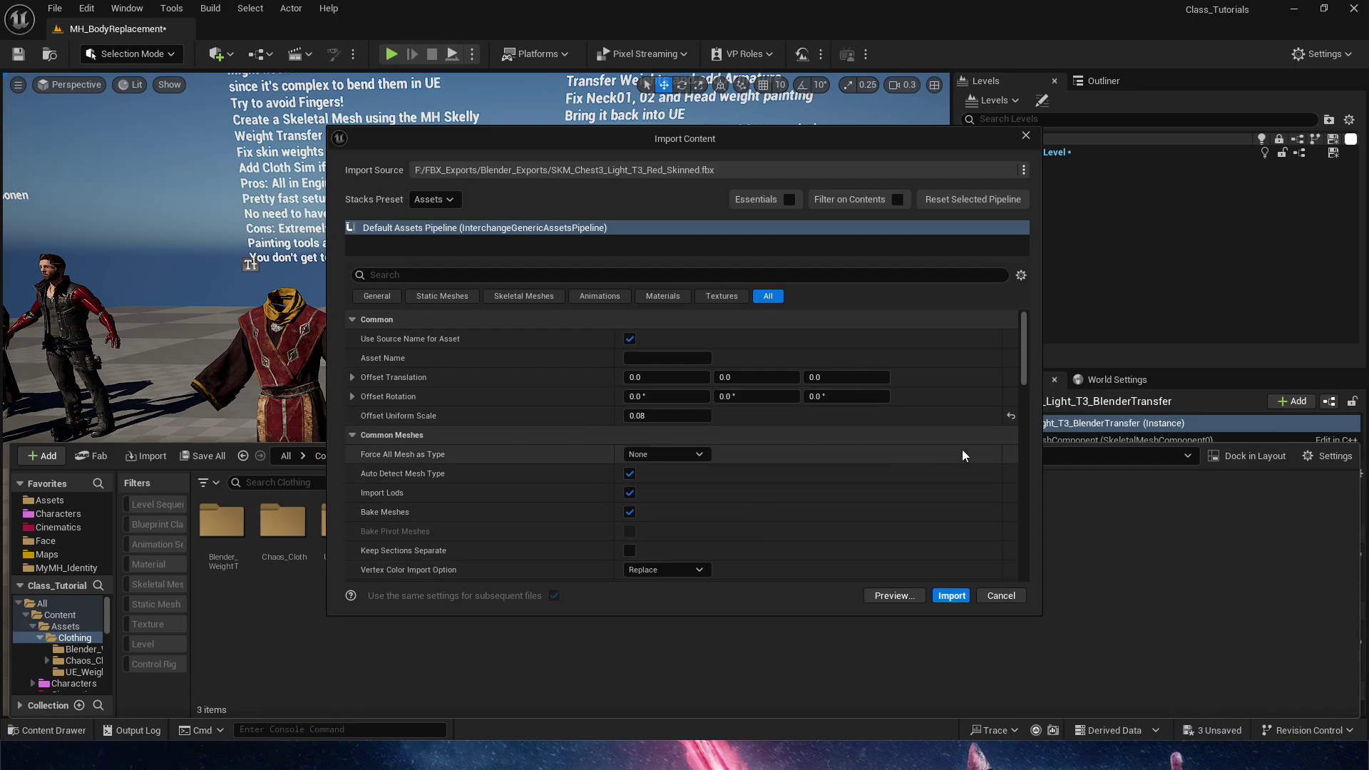
{"action": "left_click", "coordinate": [1010, 416]}
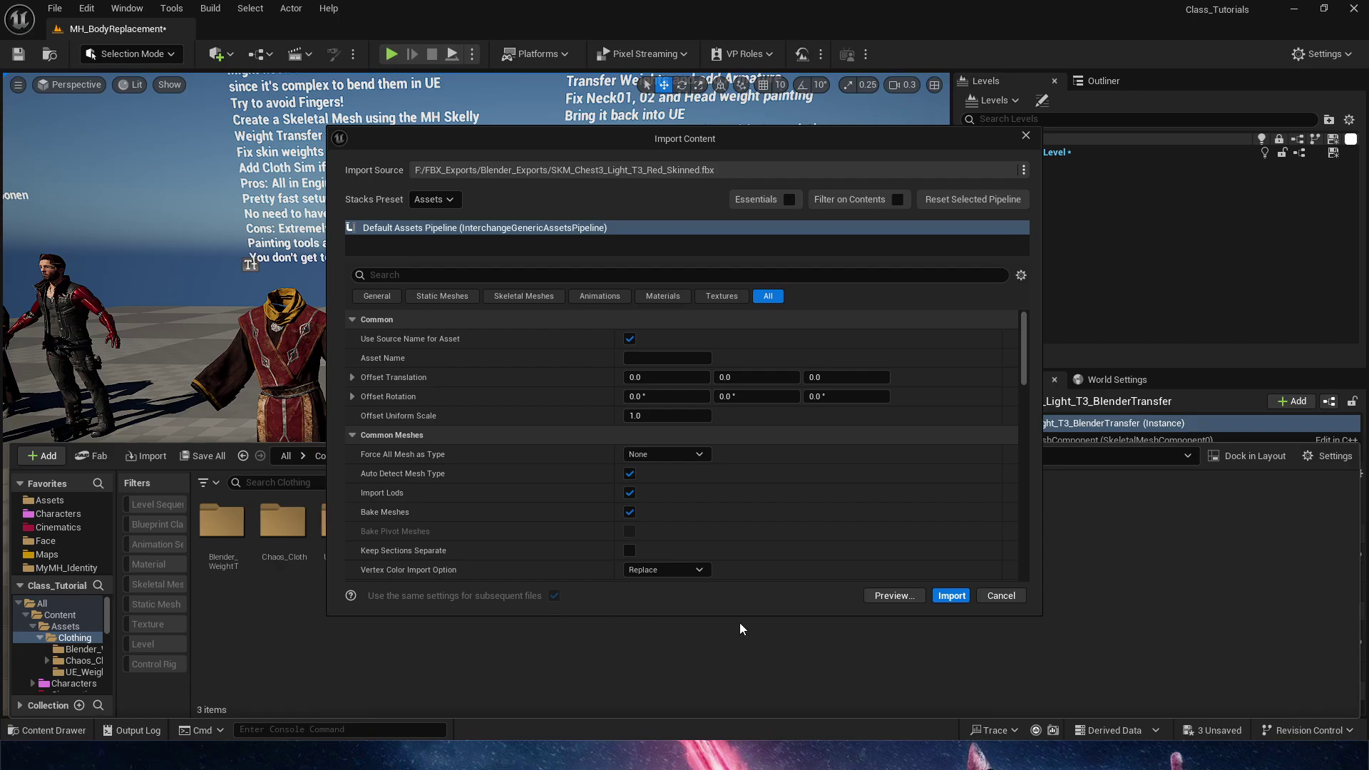
{"action": "left_click", "coordinate": [951, 596]}
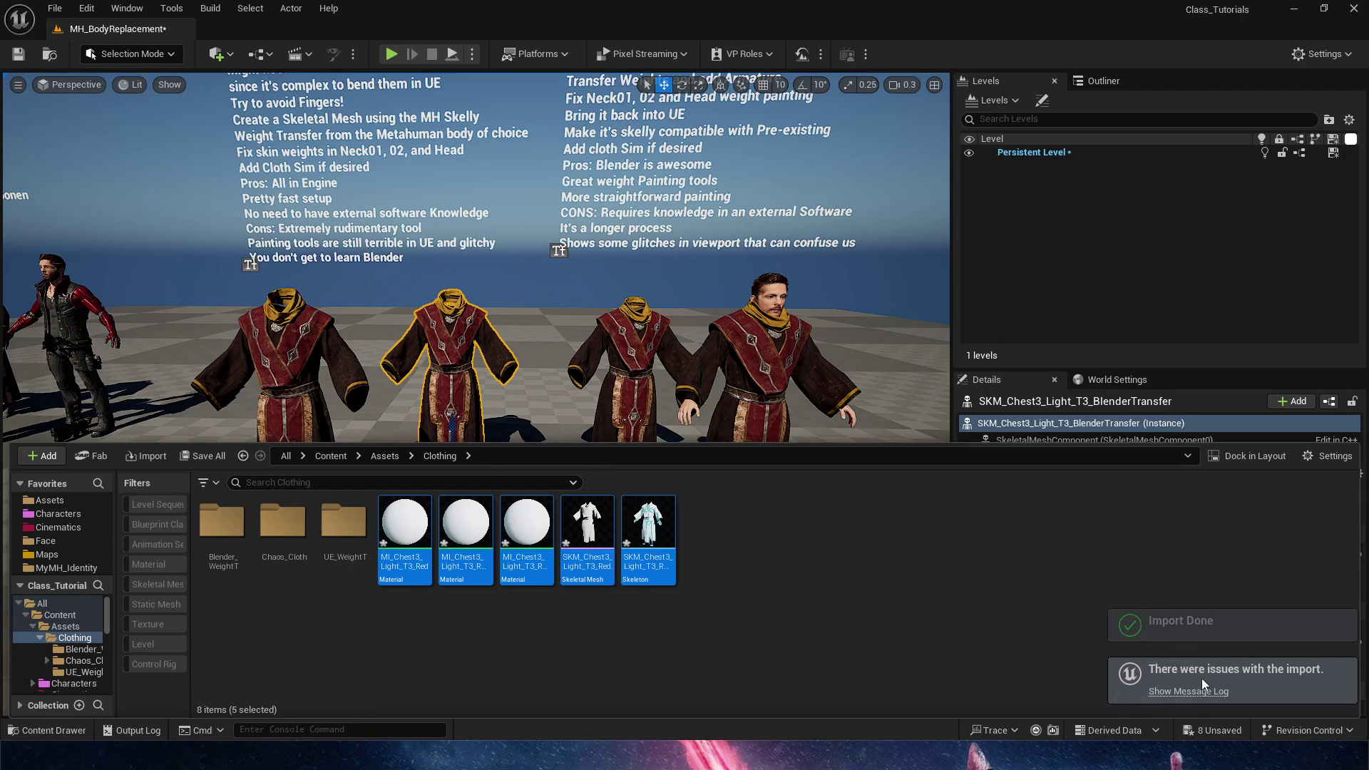
Open the message log for the import and read the full Interchange Import warning
{"action": "left_click", "coordinate": [1195, 697]}
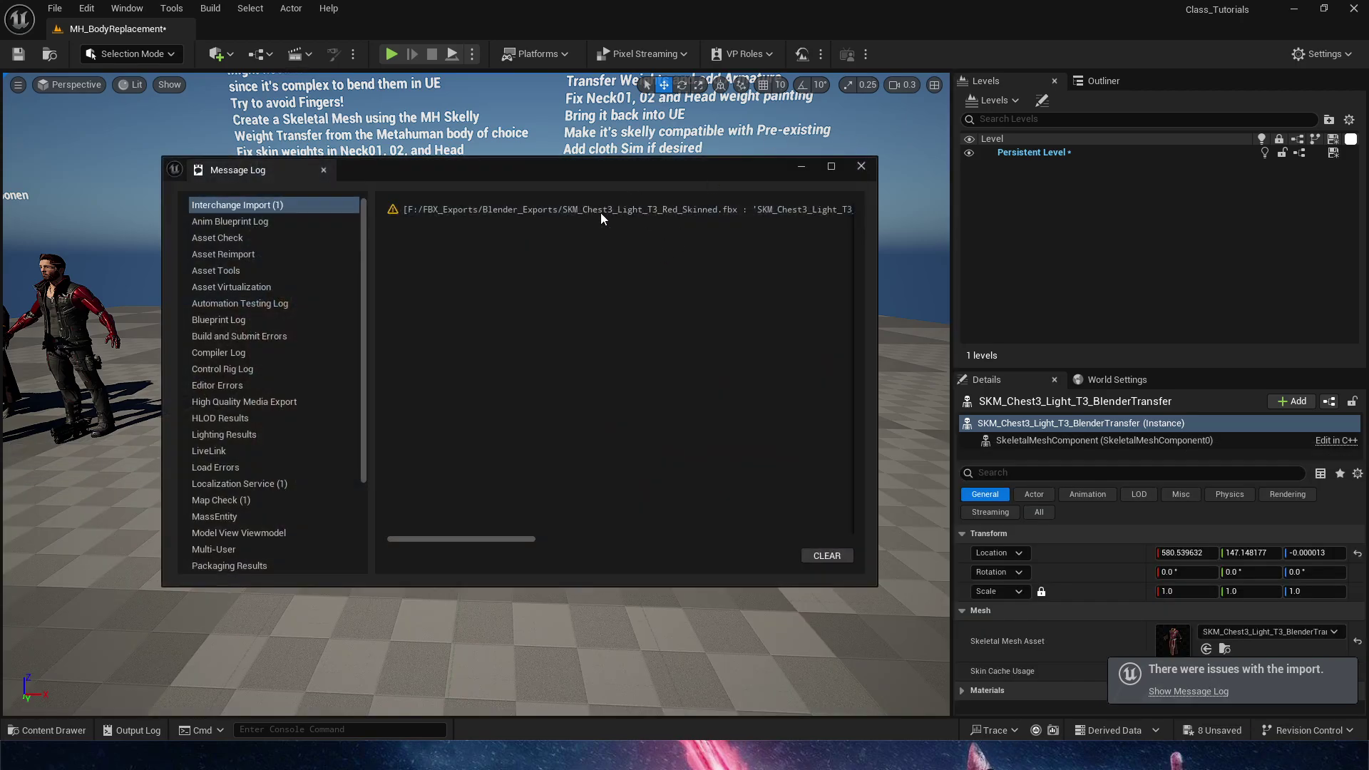
{"action": "left_click_drag", "start_coordinate": [516, 540], "coordinate": [603, 536]}
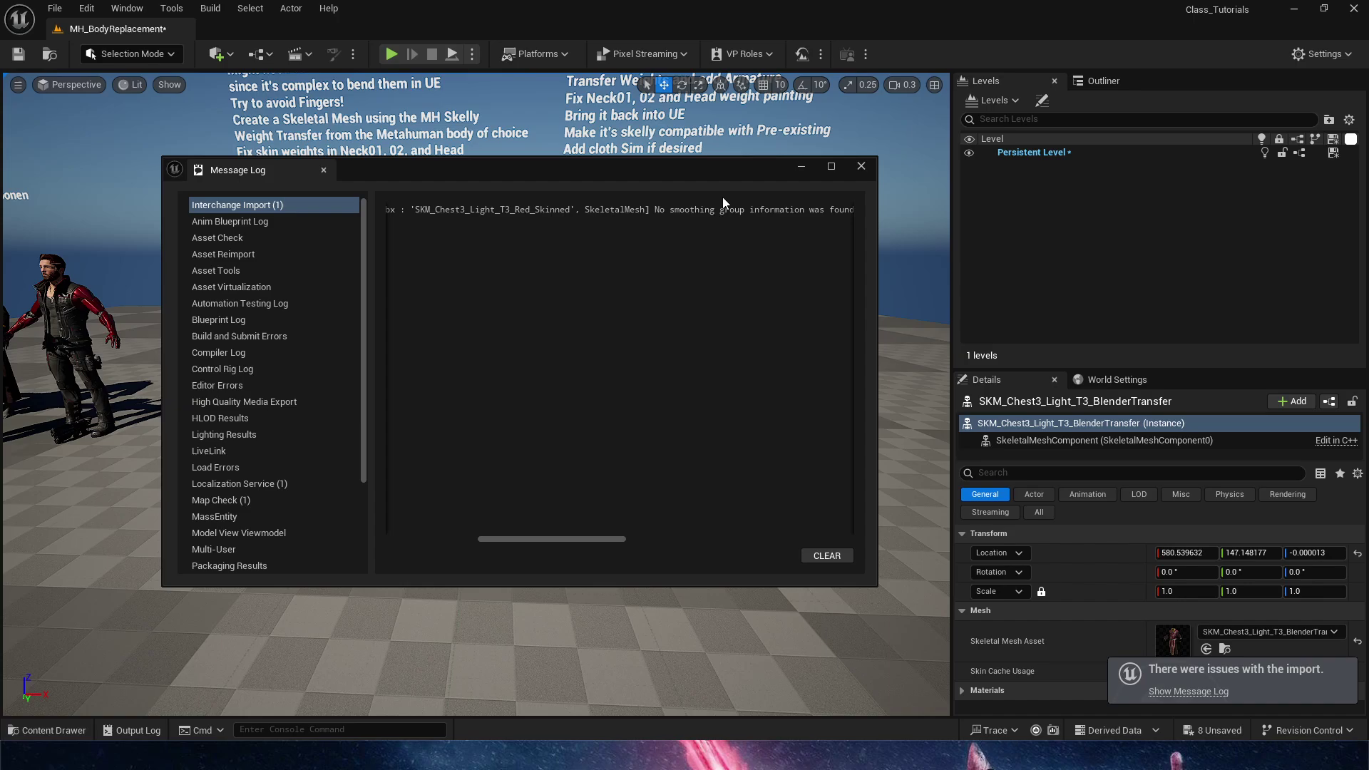
Close the message log and place the SKM_Chest3_Light_T3_Red_Skinned skeletal mesh in the level in front of the other robes
{"action": "left_click", "coordinate": [860, 166]}
{"action": "key", "text": "ctrl+space"}
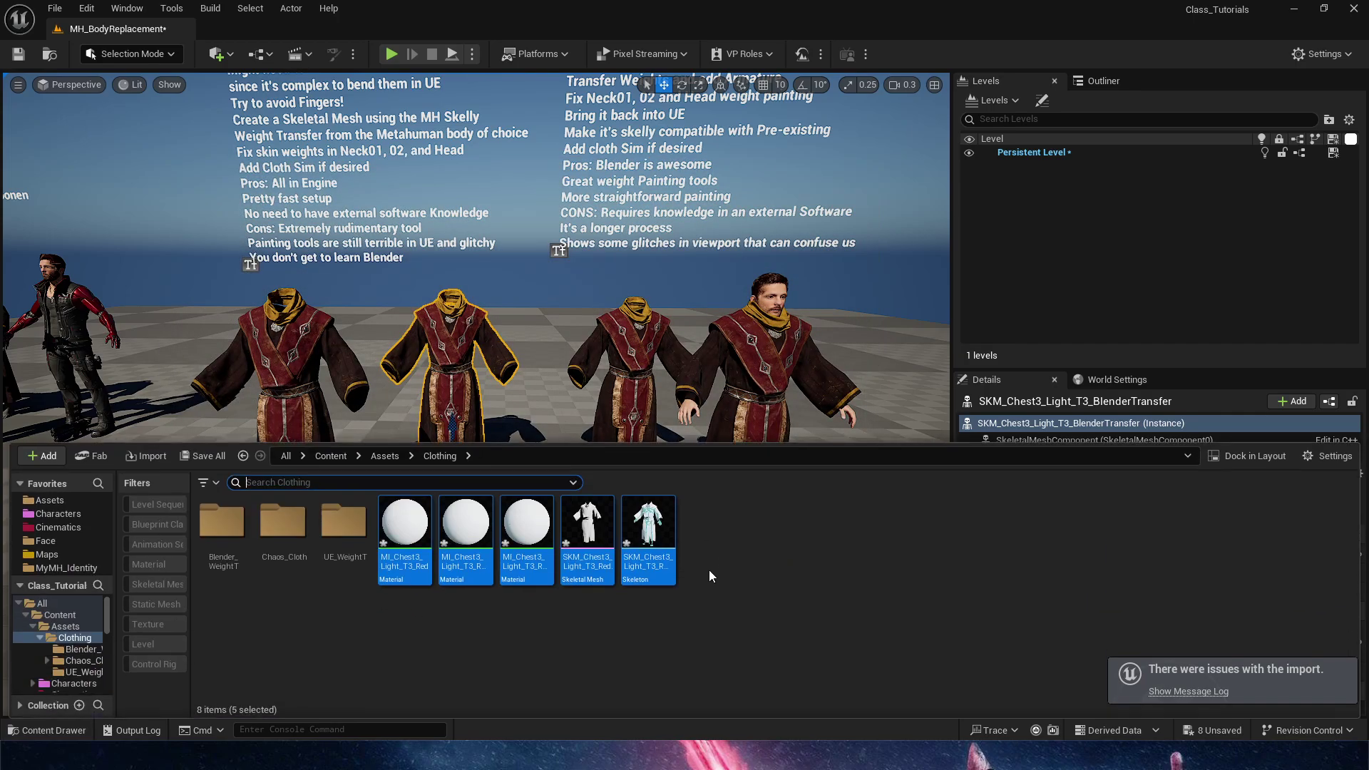
{"action": "left_click", "coordinate": [586, 531]}
{"action": "left_click_drag", "start_coordinate": [586, 531], "coordinate": [521, 656]}
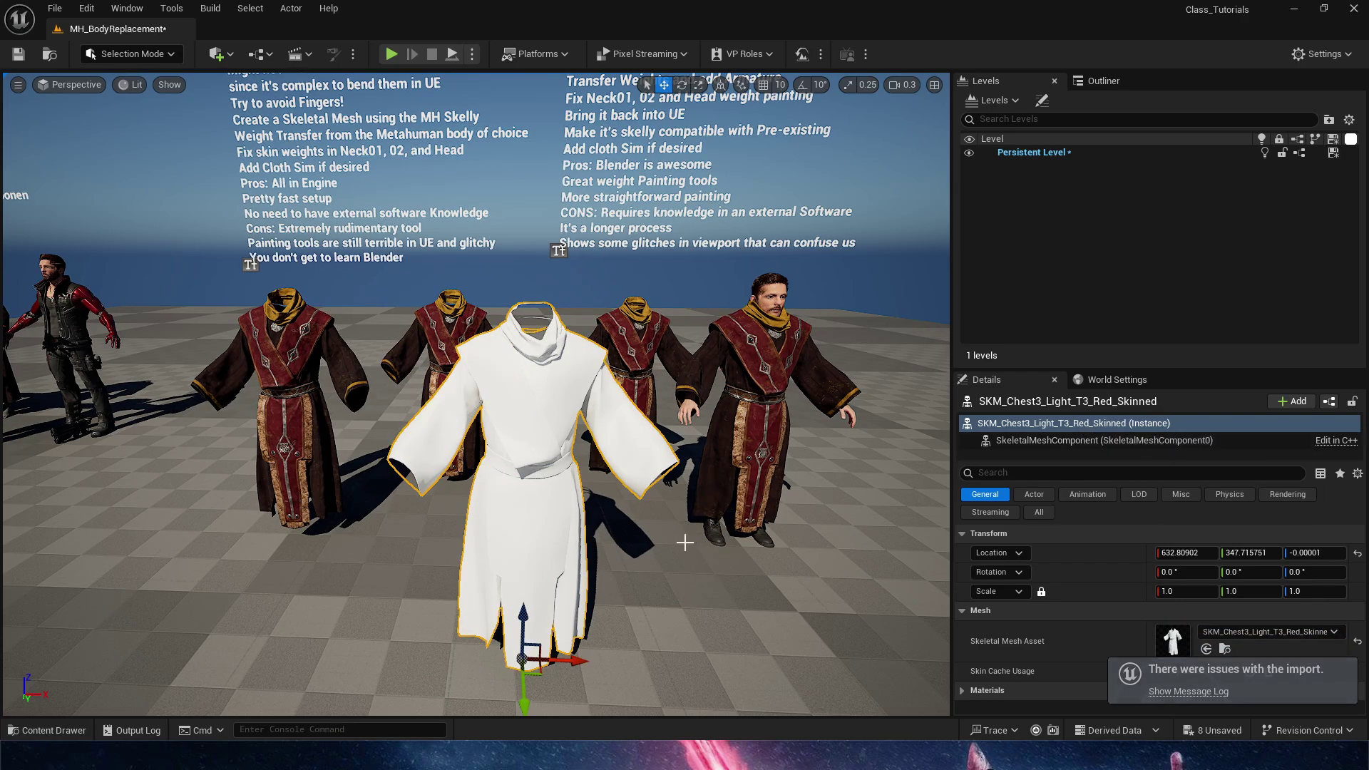
{"action": "key", "text": "ctrl+space"}
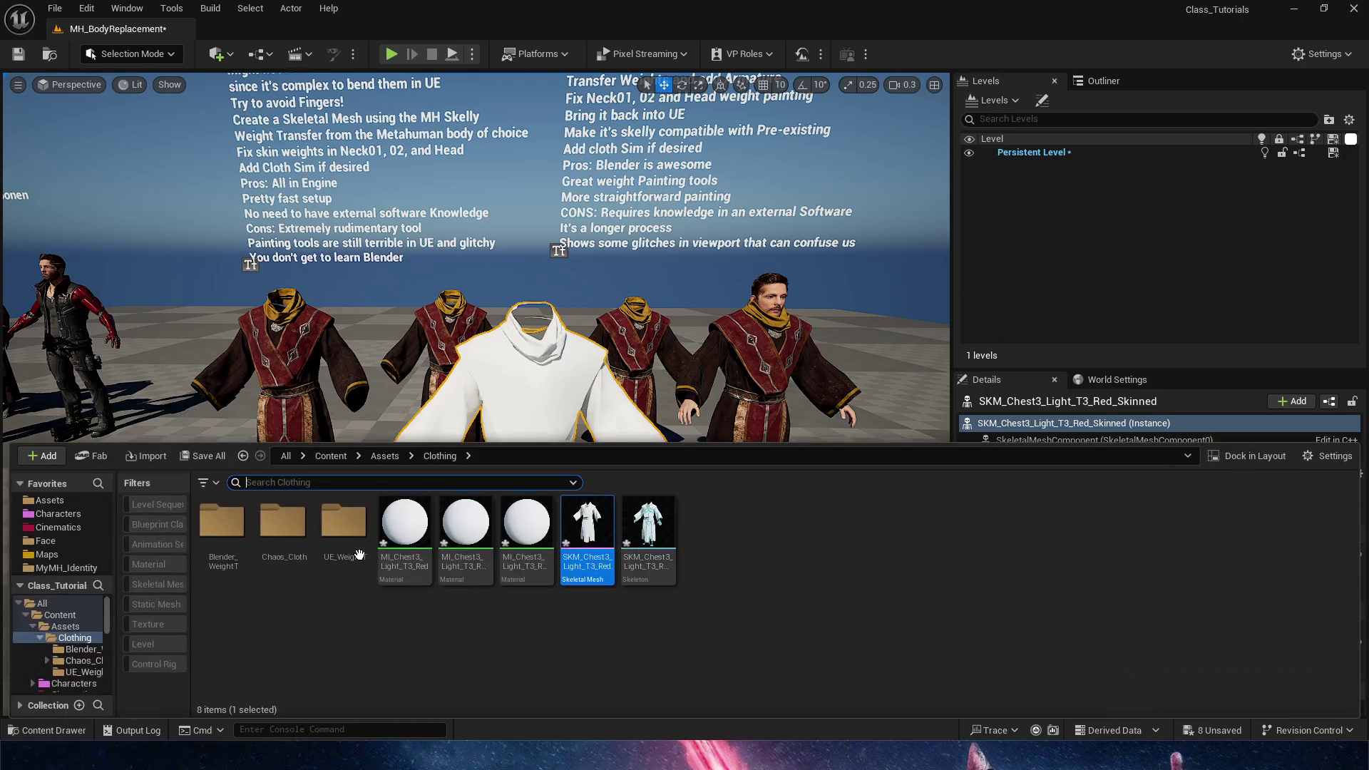
{"action": "right_click_drag", "start_coordinate": [567, 399], "coordinate": [517, 436]}
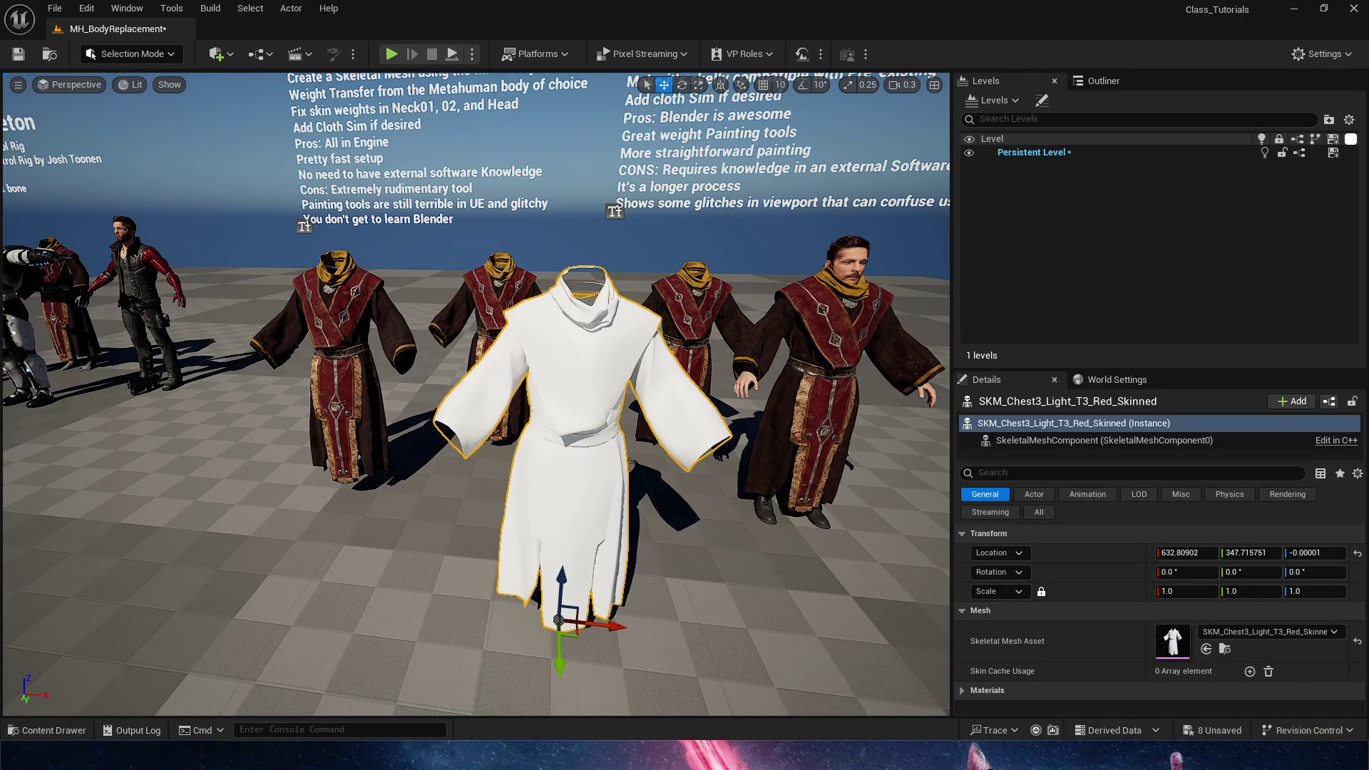
{"action": "right_click_drag", "start_coordinate": [653, 556], "coordinate": [648, 521]}
Open the Testing level sequence from the Cinematics folder
{"action": "key", "text": "ctrl+space"}
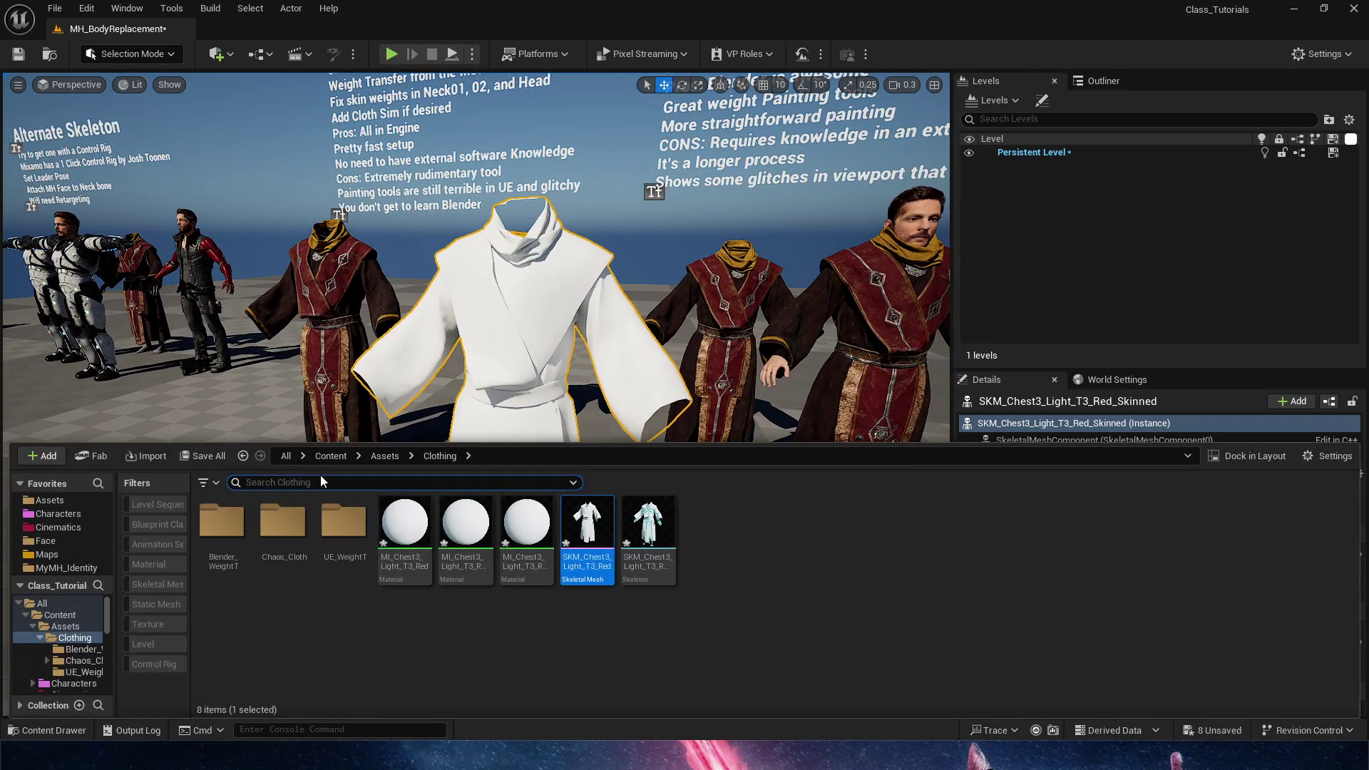
{"action": "left_click", "coordinate": [326, 455]}
{"action": "left_click", "coordinate": [59, 527]}
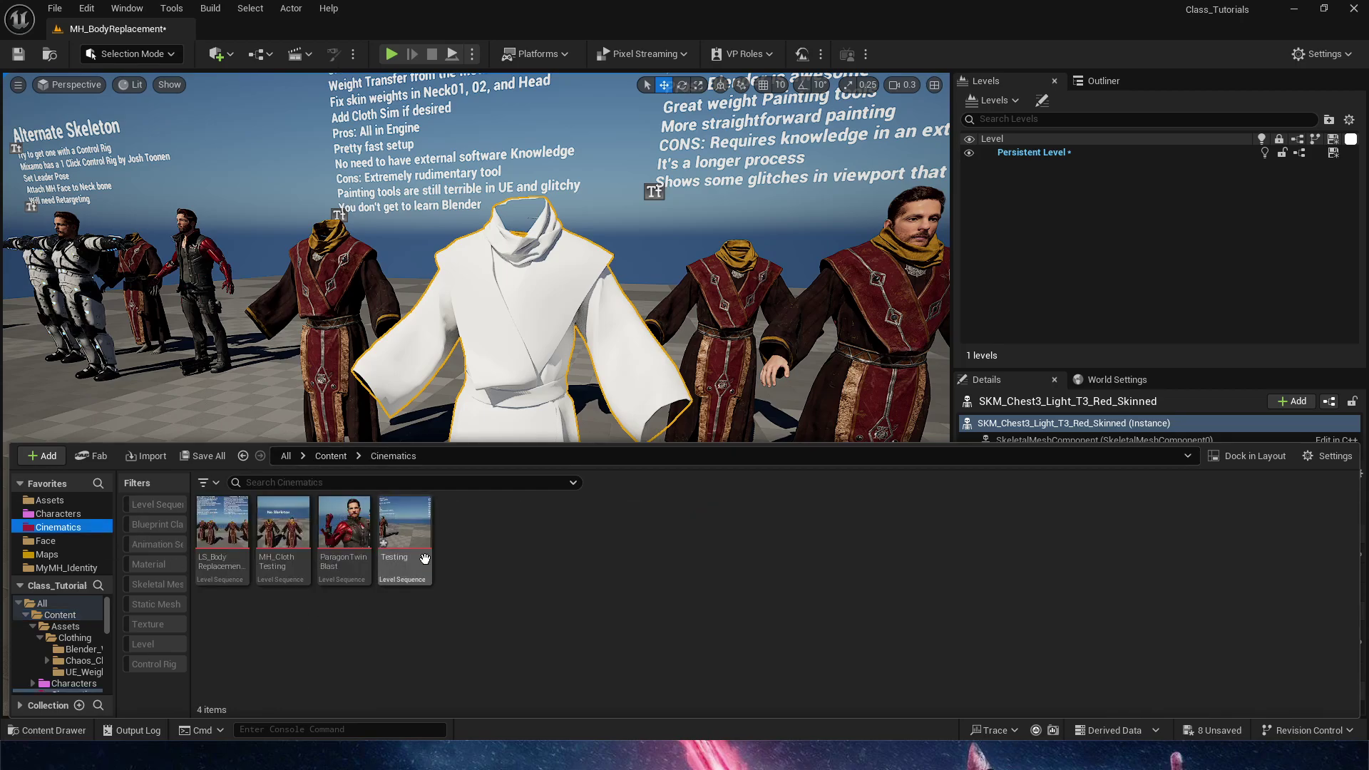
{"action": "double_click", "coordinate": [404, 527]}
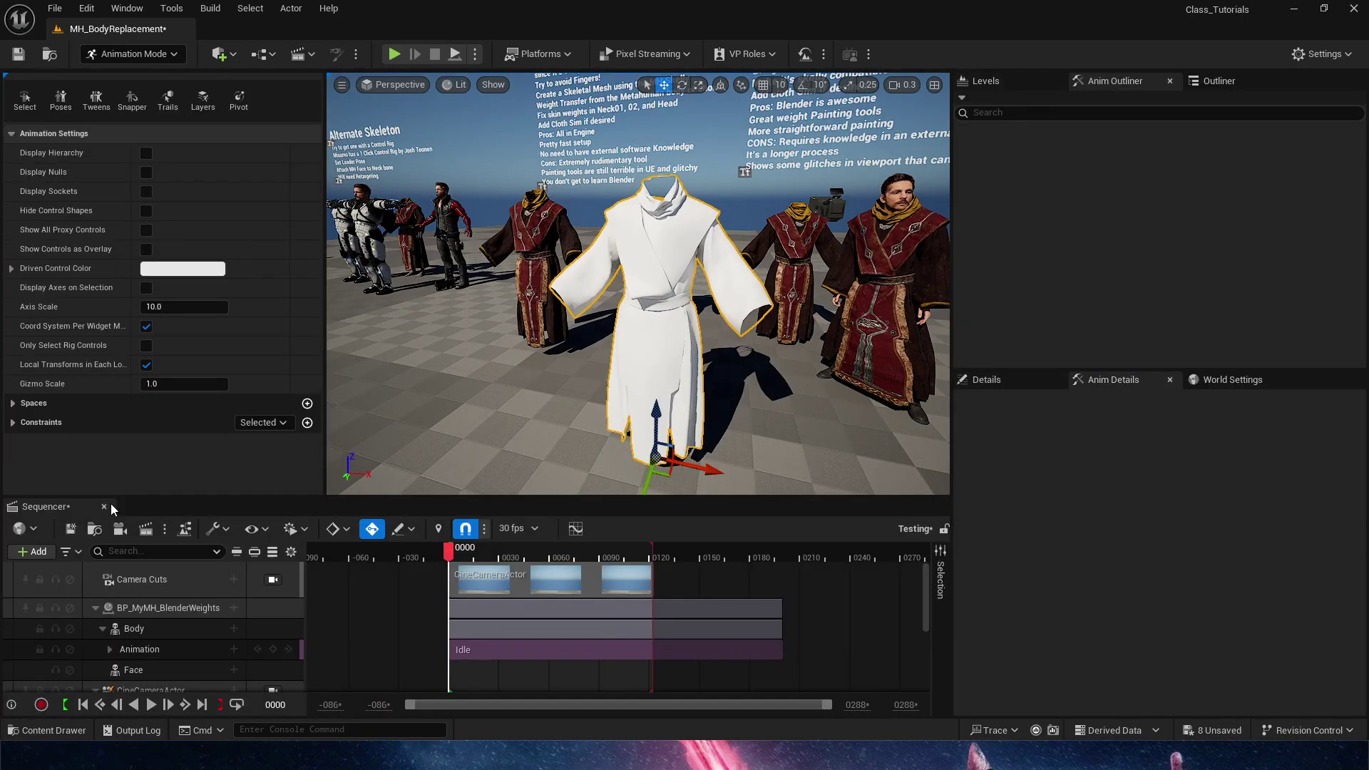
Delete the BP_MyMH_BlenderWeights, CineCameraActor and Camera Cuts tracks from the Testing sequence
{"action": "left_click", "coordinate": [138, 608]}
{"action": "key", "text": "Delete"}
{"action": "left_click", "coordinate": [177, 613]}
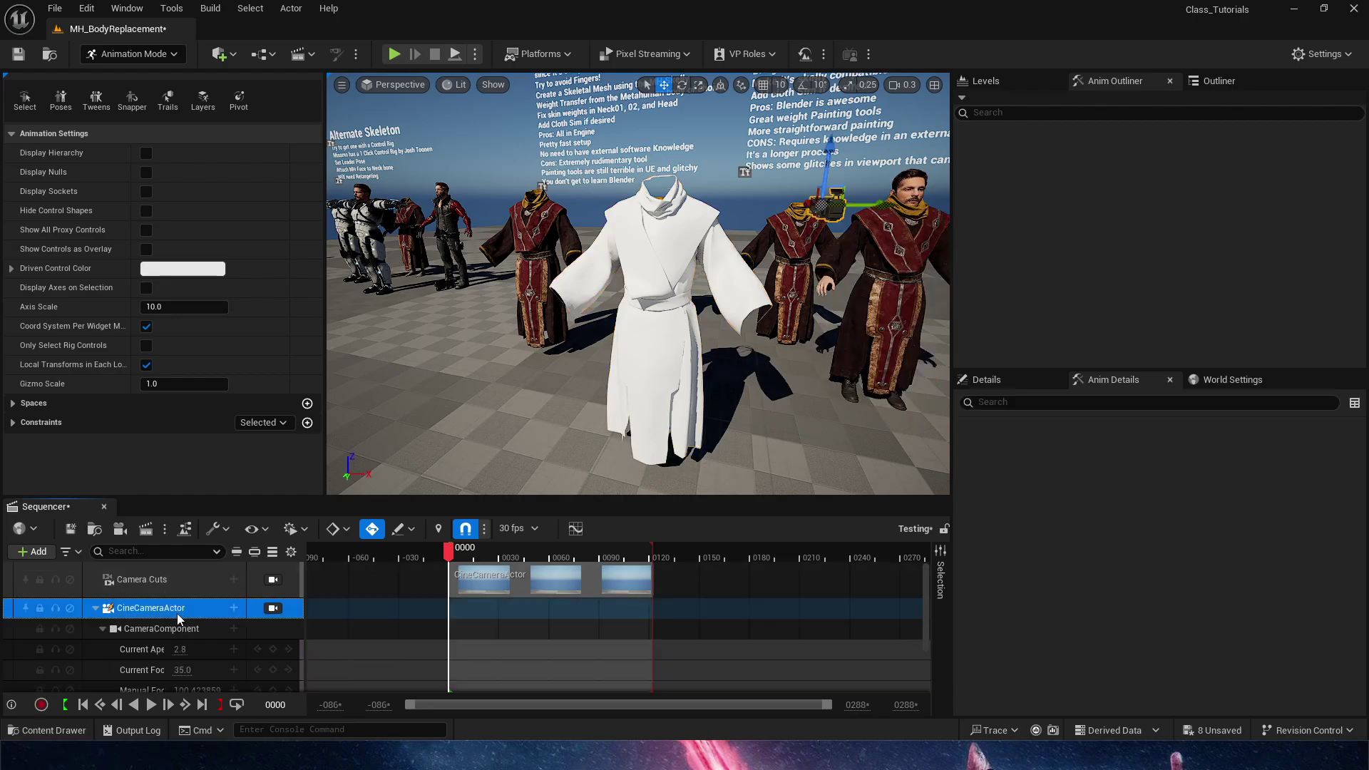
{"action": "key", "text": "Delete"}
{"action": "left_click", "coordinate": [180, 585]}
{"action": "key", "text": "Delete"}
Add the white SKM_Chest3_Light_T3_Red_Skinned robe actor to the Testing sequence and check which animations it offers
{"action": "right_click", "coordinate": [197, 611]}
{"action": "left_click", "coordinate": [650, 225]}
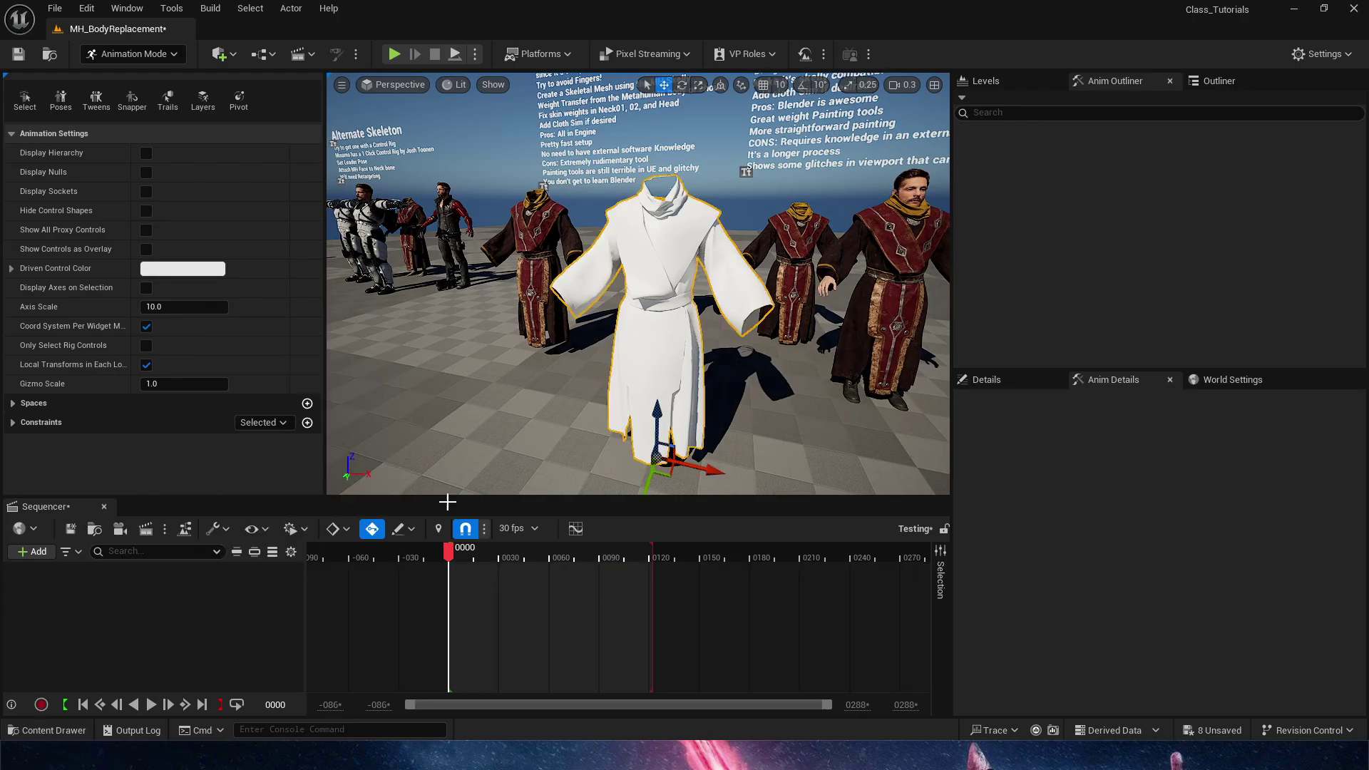
{"action": "right_click", "coordinate": [248, 614]}
{"action": "mouse_move", "coordinate": [314, 343]}
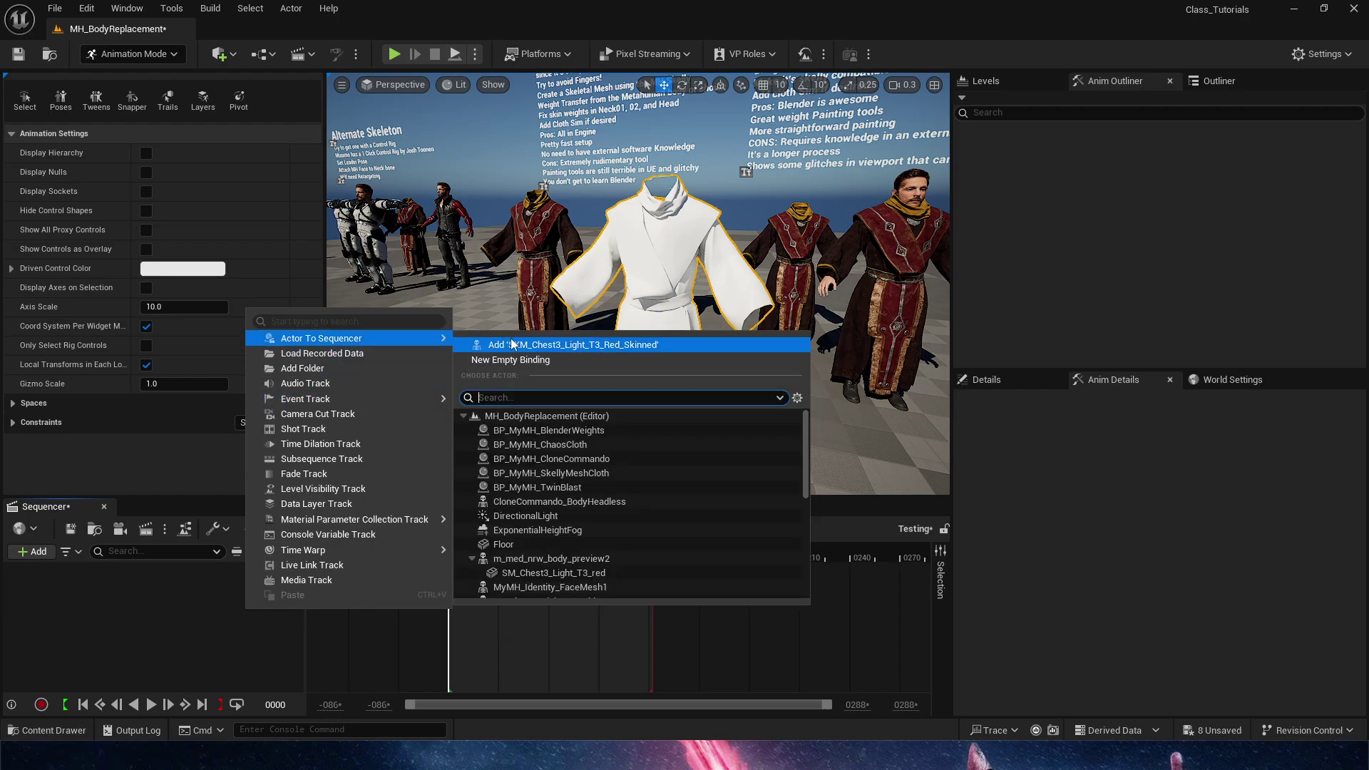
{"action": "left_click", "coordinate": [549, 343]}
{"action": "left_click", "coordinate": [233, 592]}
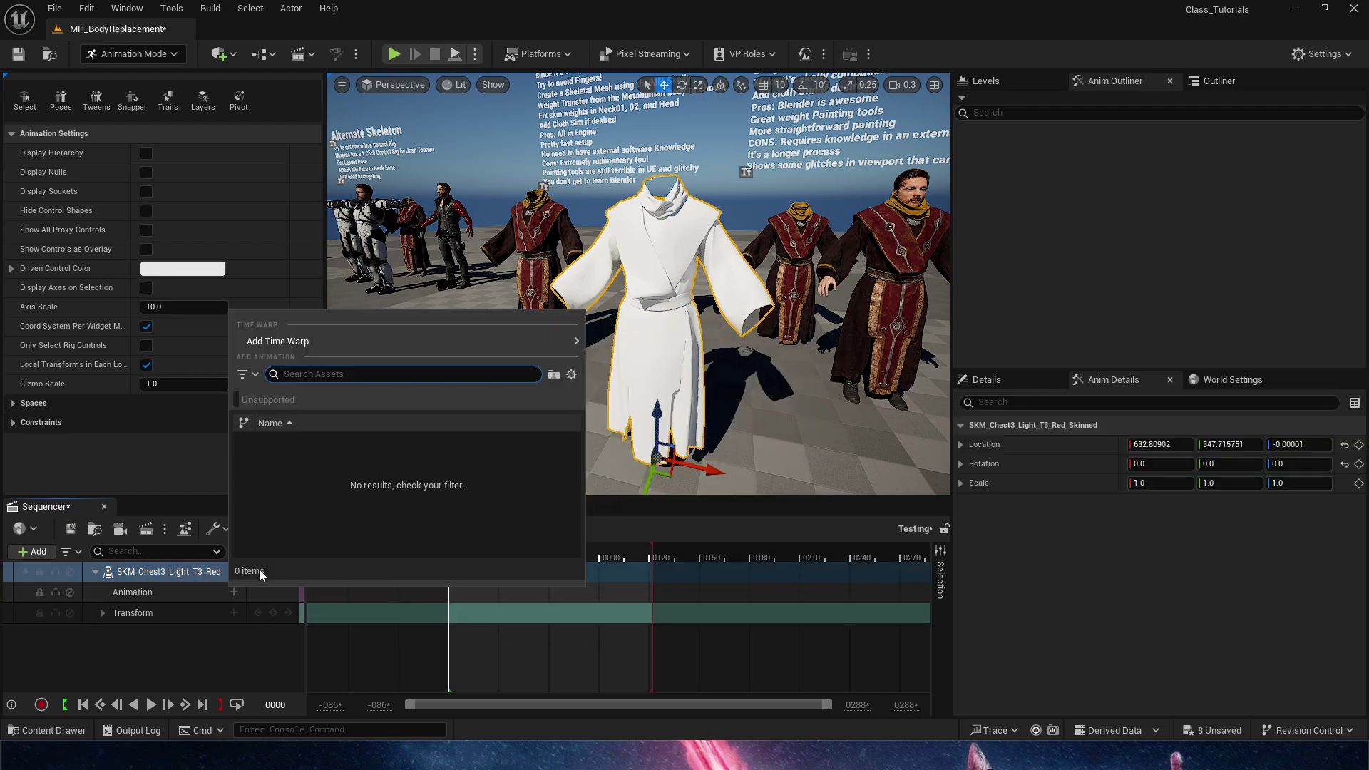
{"action": "right_click_drag", "start_coordinate": [683, 367], "coordinate": [681, 360]}
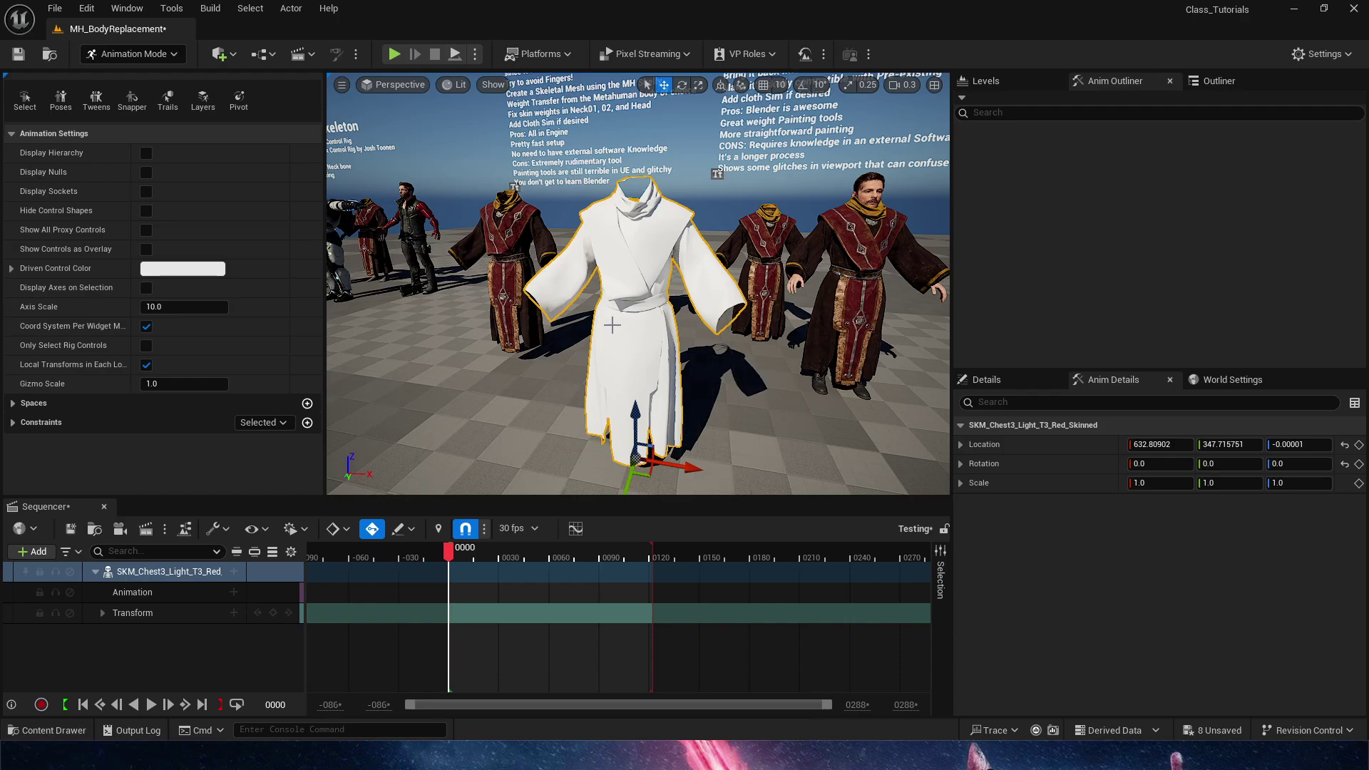
Open the SKM_Chest3_Light_T3_Red_Skinned_Skeleton asset from the Clothing folder and show its Retarget Manager
{"action": "key", "text": "ctrl+space"}
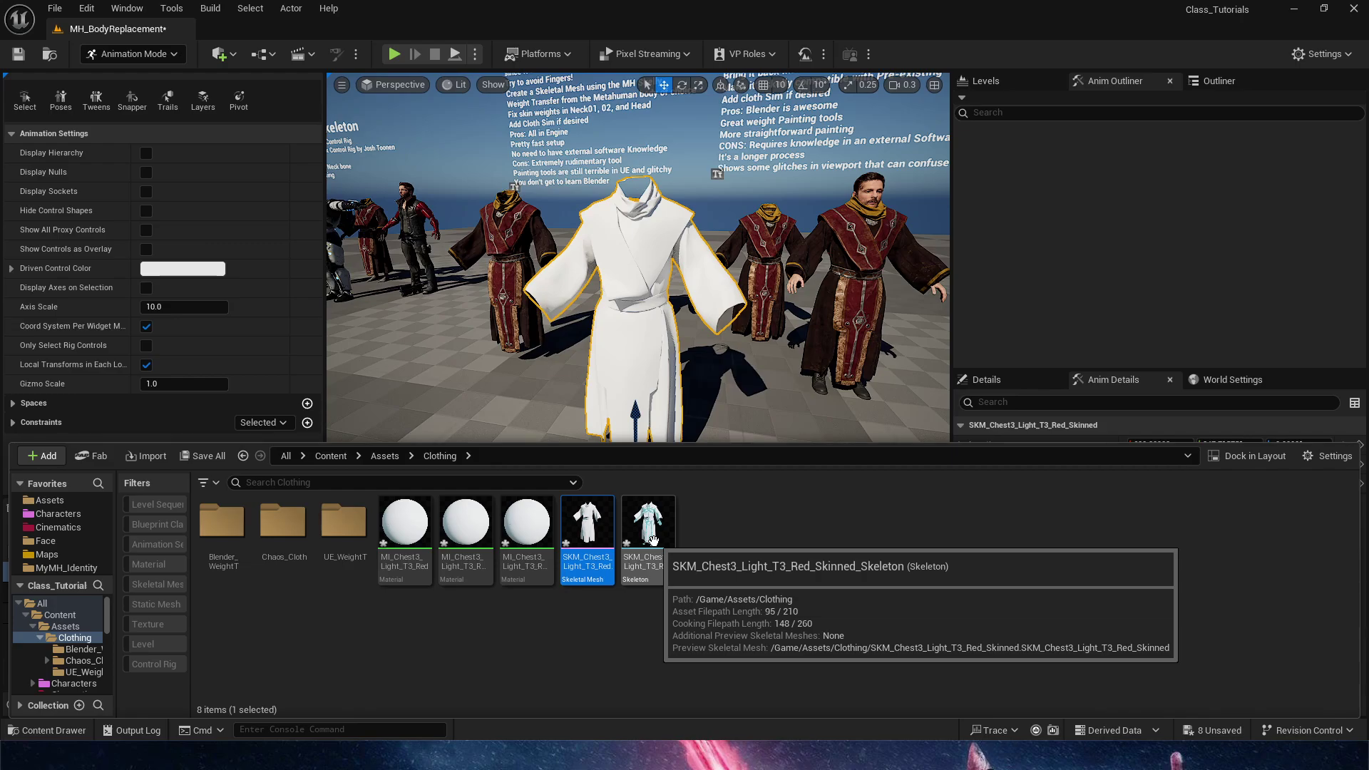
{"action": "double_click", "coordinate": [653, 540]}
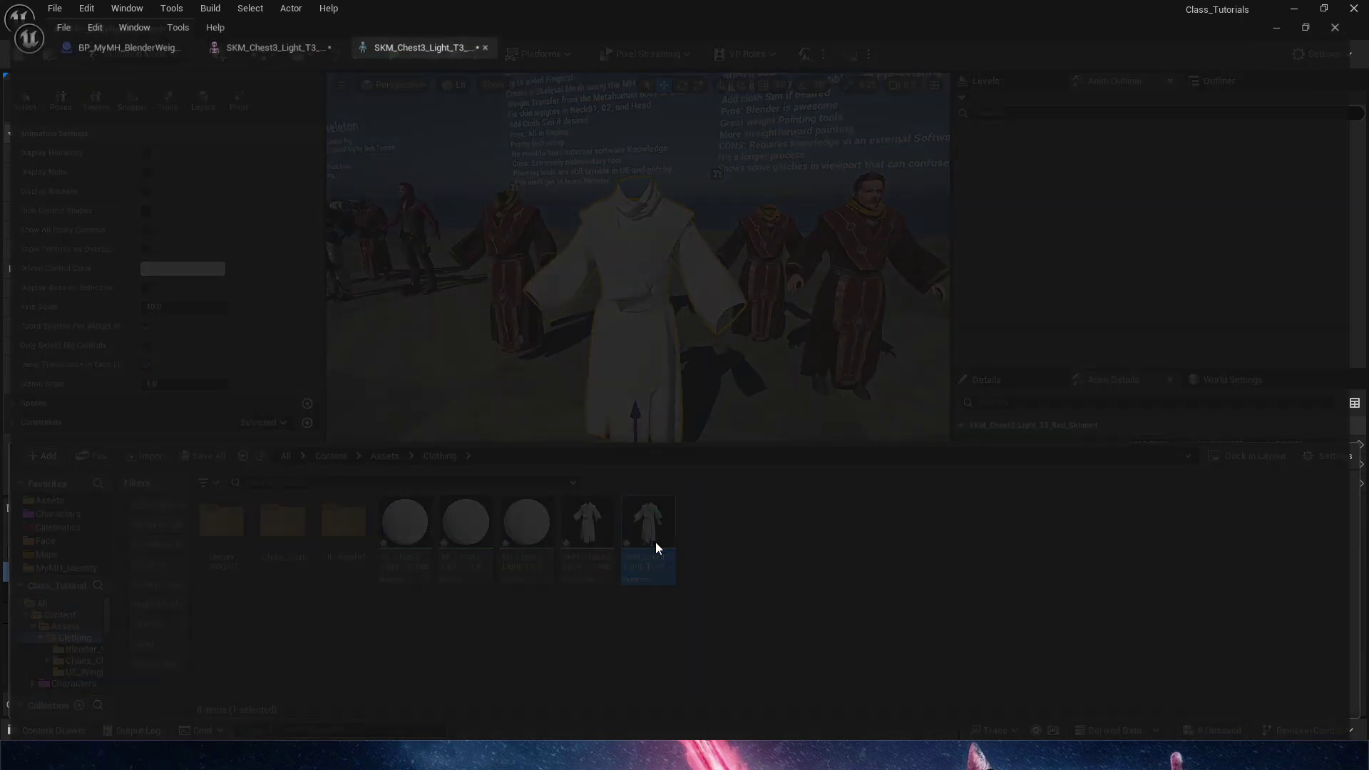
{"action": "left_click_drag", "start_coordinate": [705, 487], "coordinate": [618, 488], "text": "alt"}
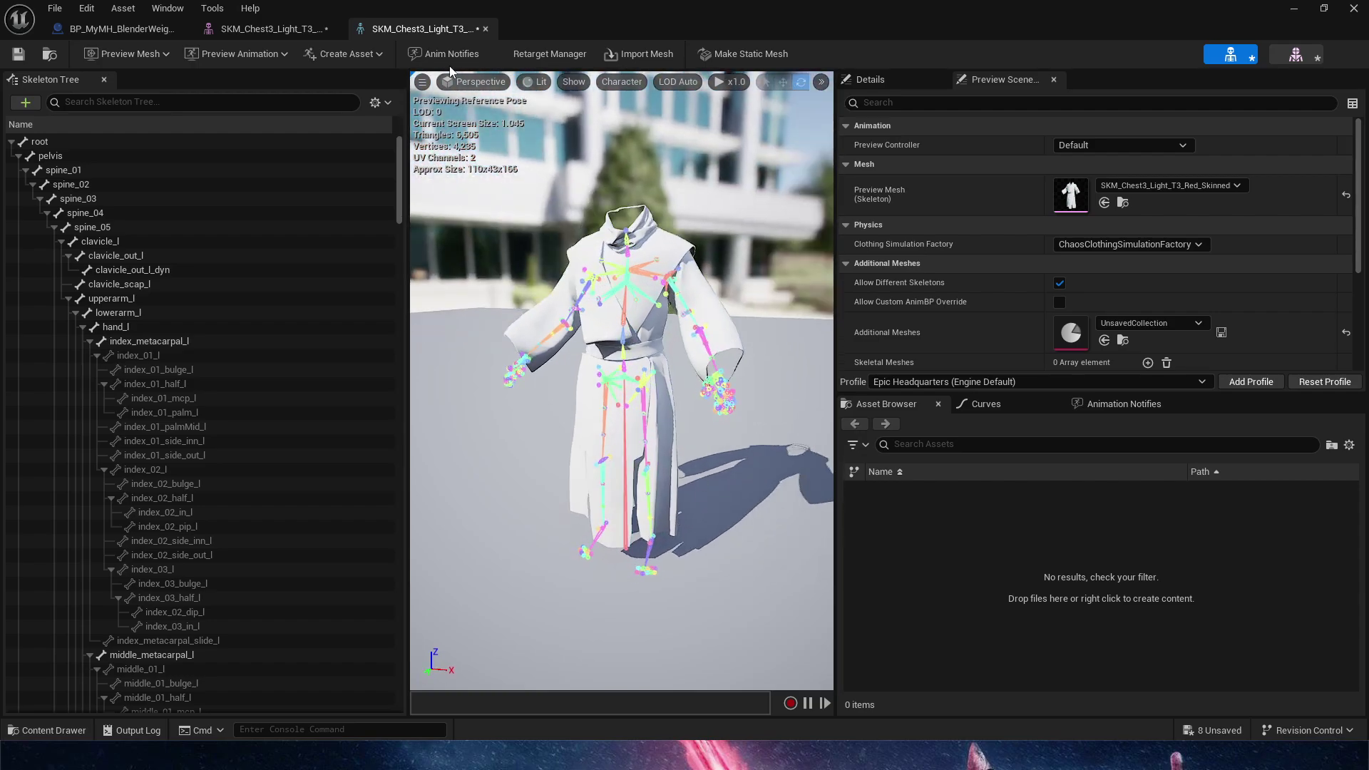
{"action": "left_click", "coordinate": [550, 55]}
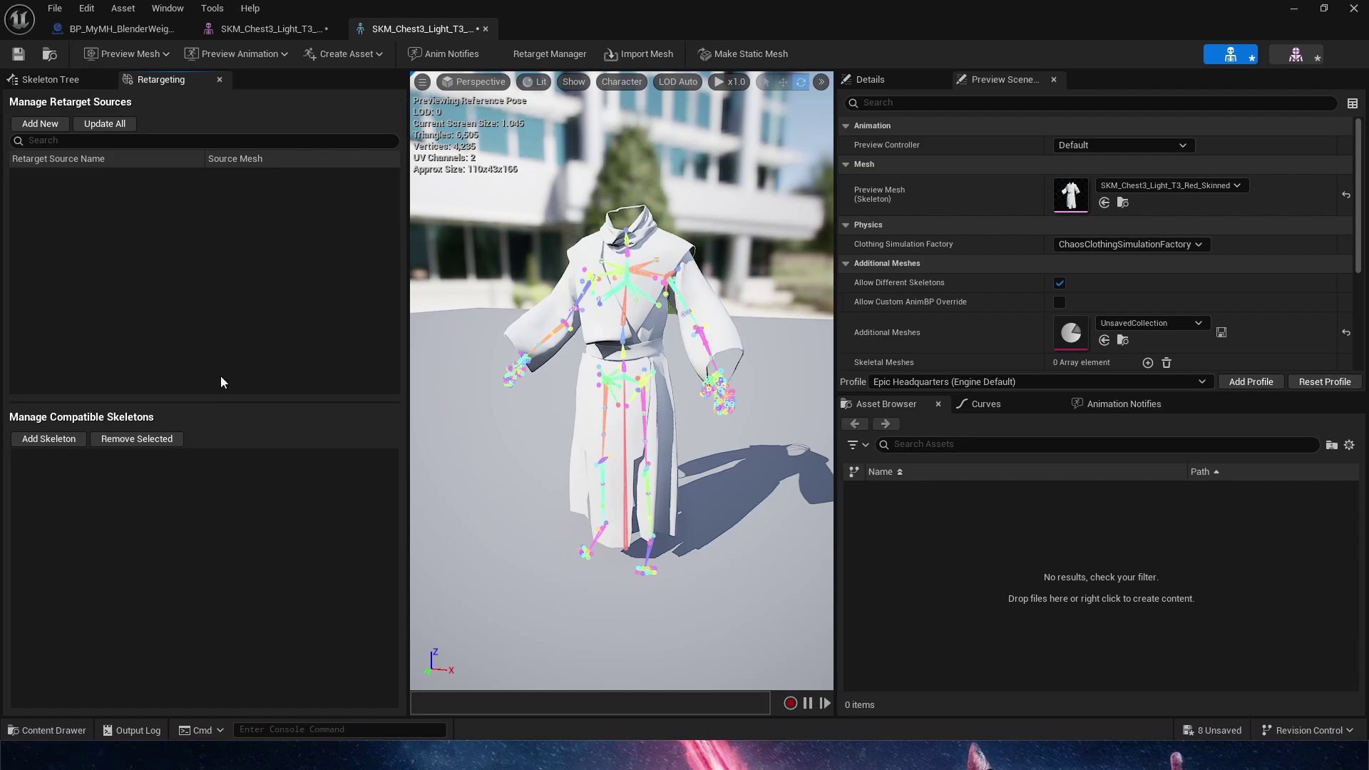
Add metahuman_base_skel and Echo_Skeleton as compatible skeletons and save the robe's skeleton asset
{"action": "left_click", "coordinate": [41, 437]}
{"action": "left_click", "coordinate": [192, 467]}
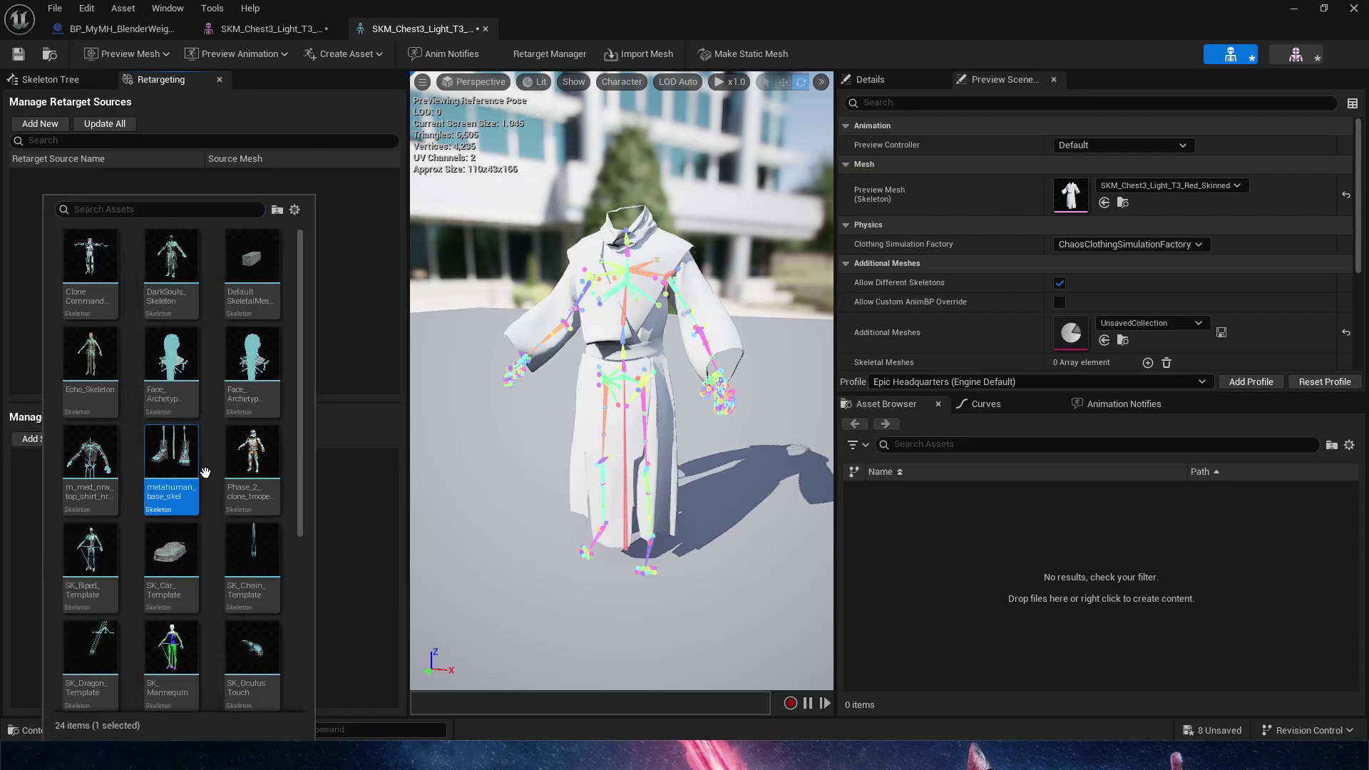
{"action": "left_click", "coordinate": [67, 444]}
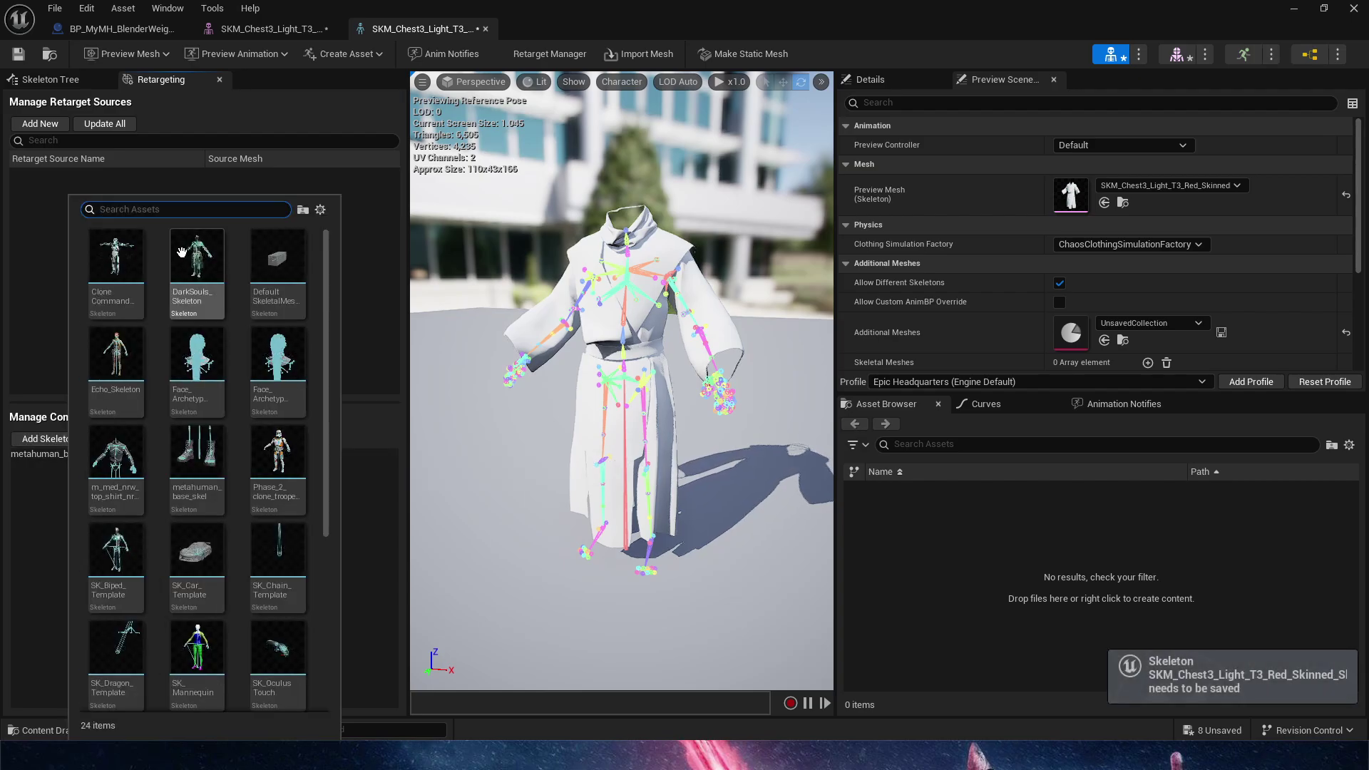
{"action": "left_click", "coordinate": [114, 385]}
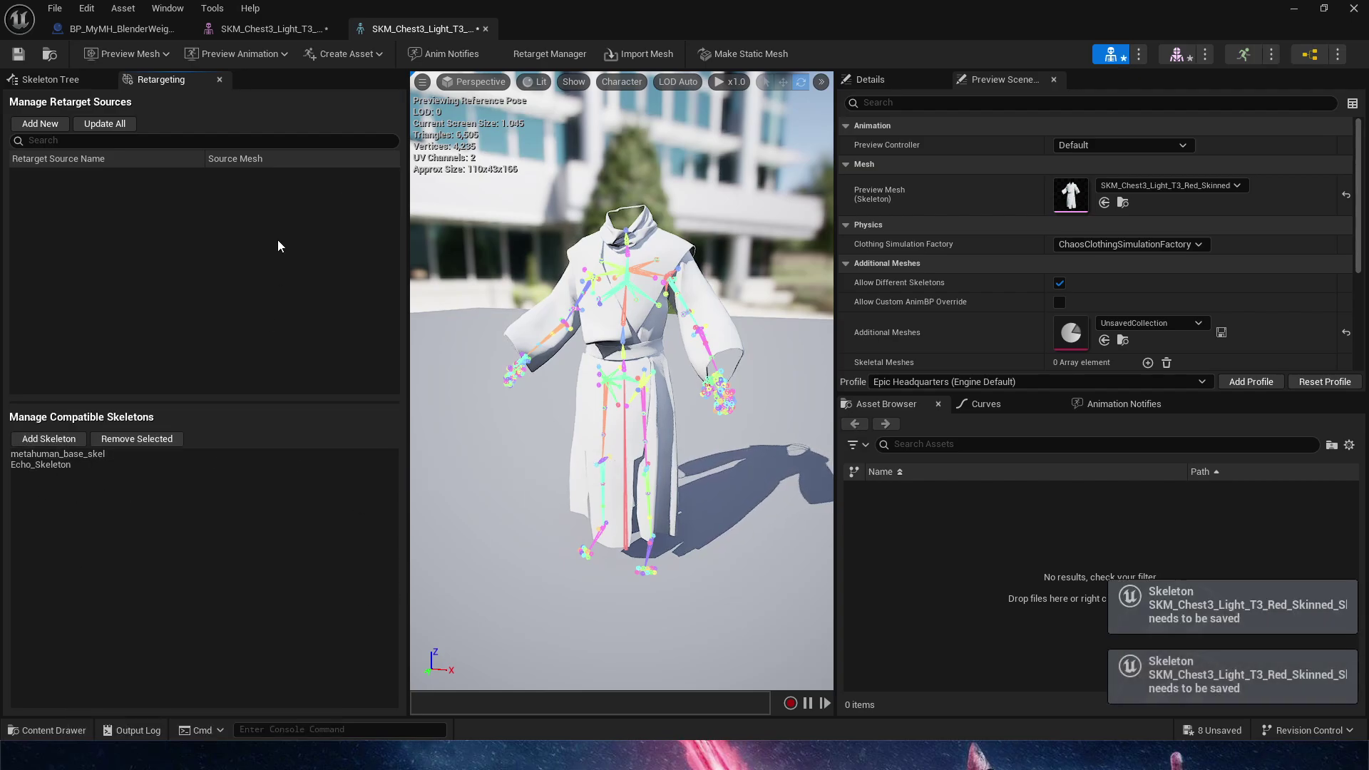
{"action": "left_click", "coordinate": [20, 55]}
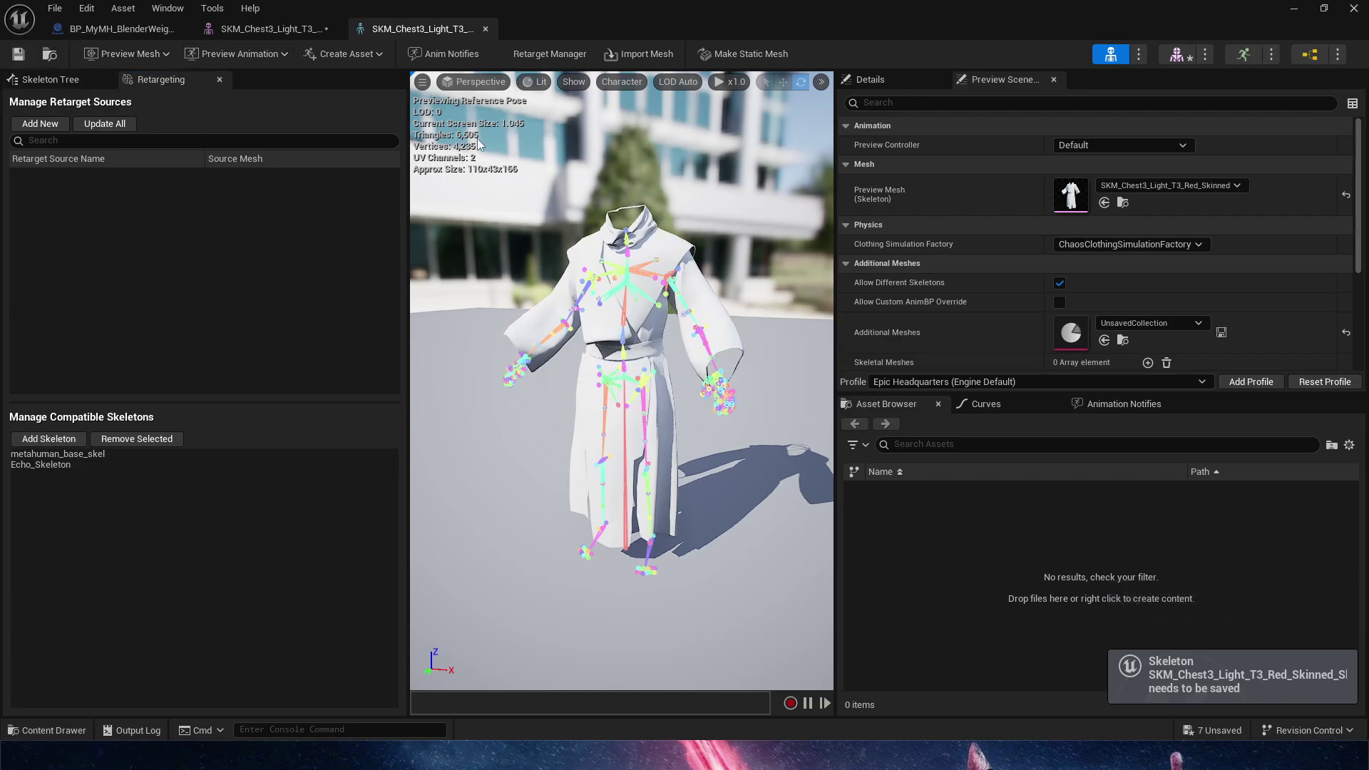
Return to the MH_BodyReplacement level and add the Walk_Fwd animation to the robe's track in the Testing sequence
{"action": "middle_click", "coordinate": [141, 30]}
{"action": "middle_click", "coordinate": [140, 28]}
{"action": "middle_click", "coordinate": [140, 29]}
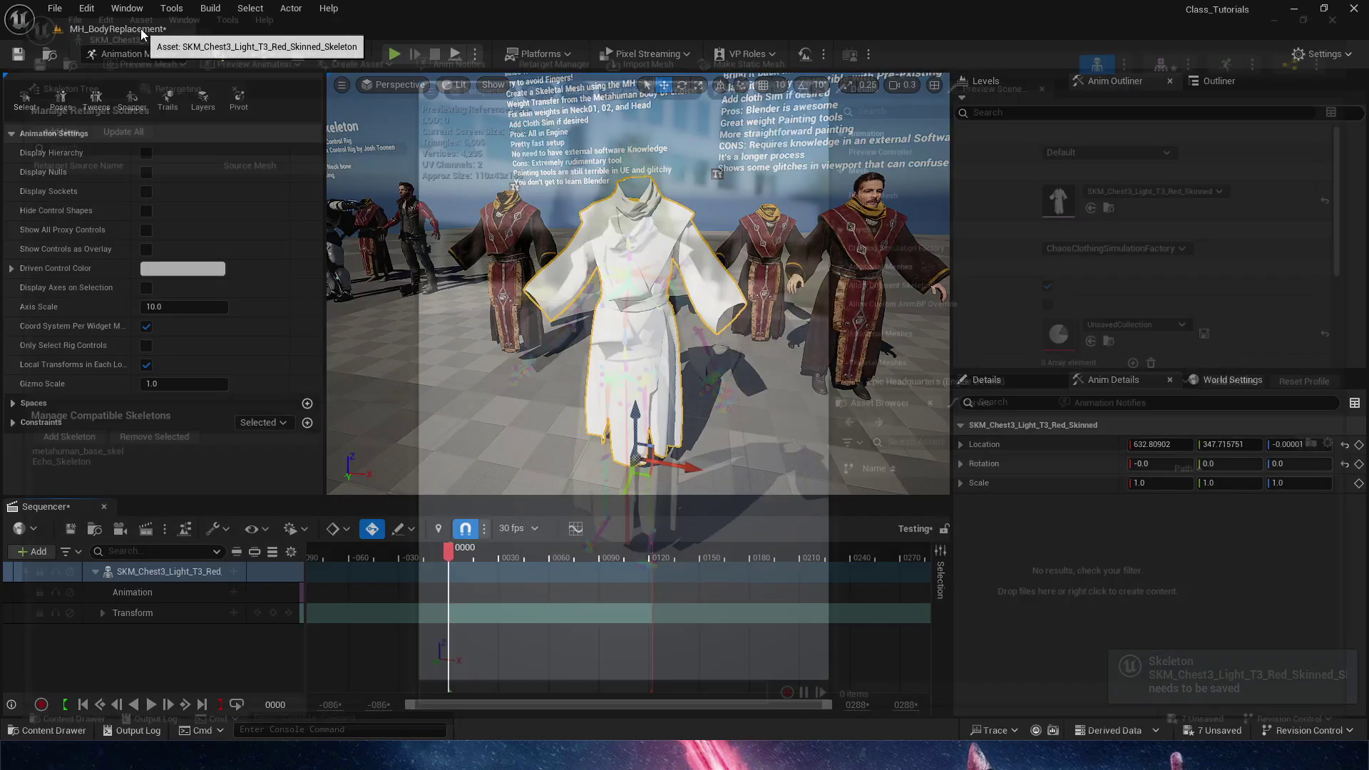
{"action": "left_click", "coordinate": [234, 593]}
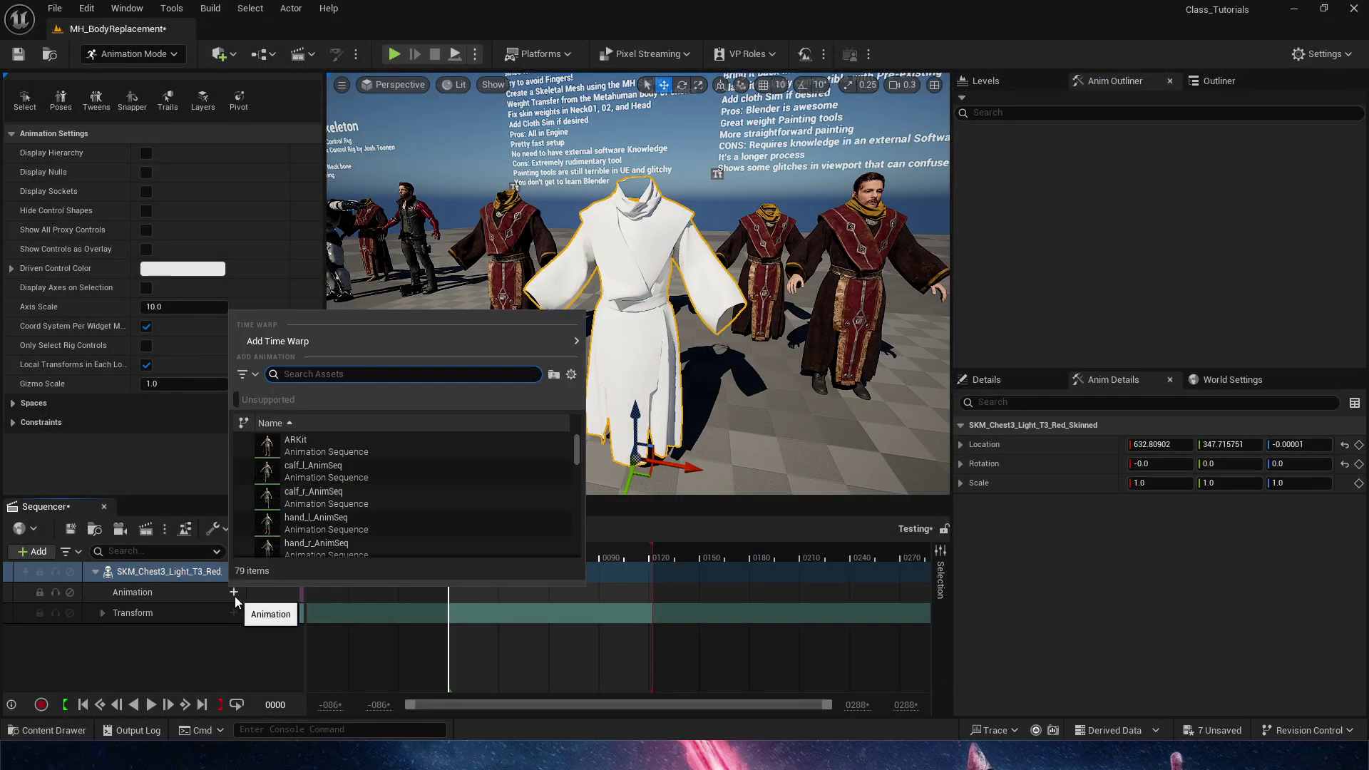
{"action": "type", "text": "walk"}
{"action": "scroll", "coordinate": [397, 480], "scroll_direction": "down", "scroll_amount": 3}
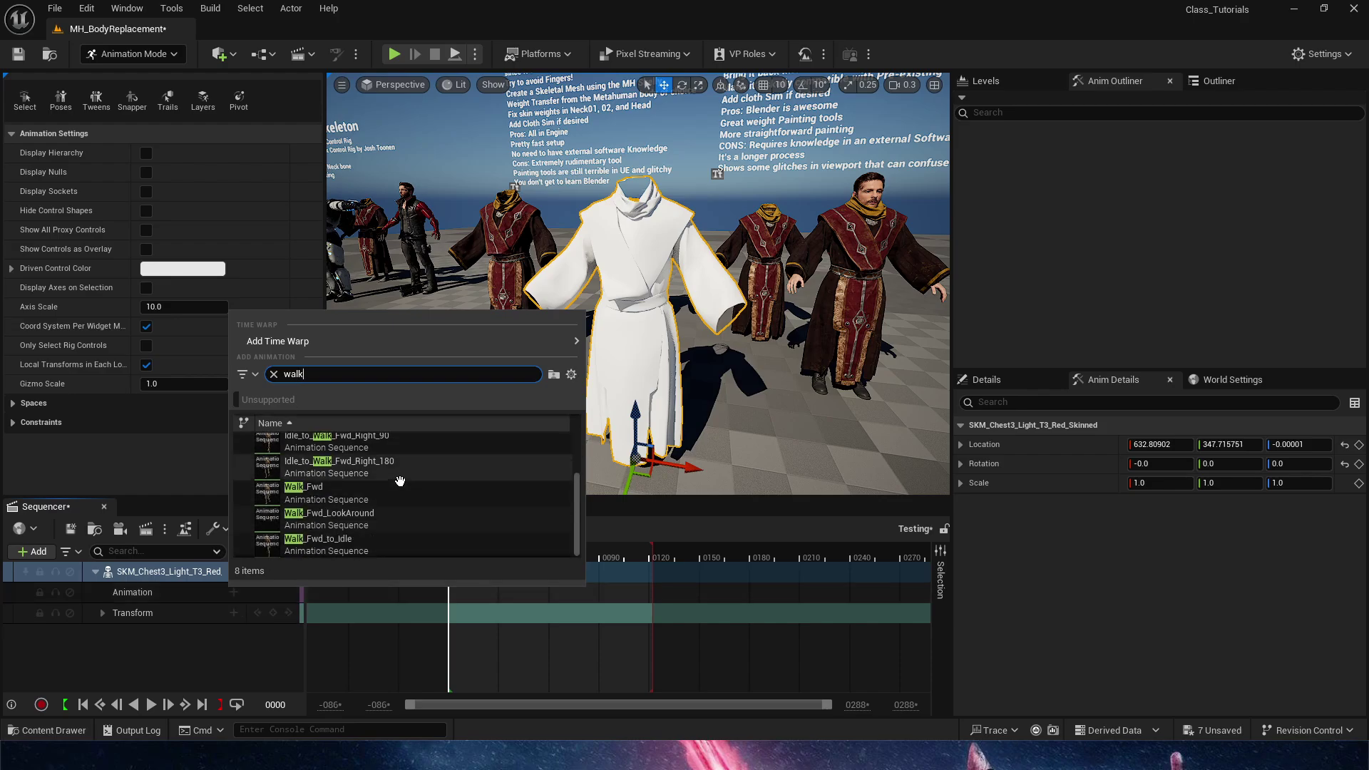
{"action": "left_click", "coordinate": [392, 509]}
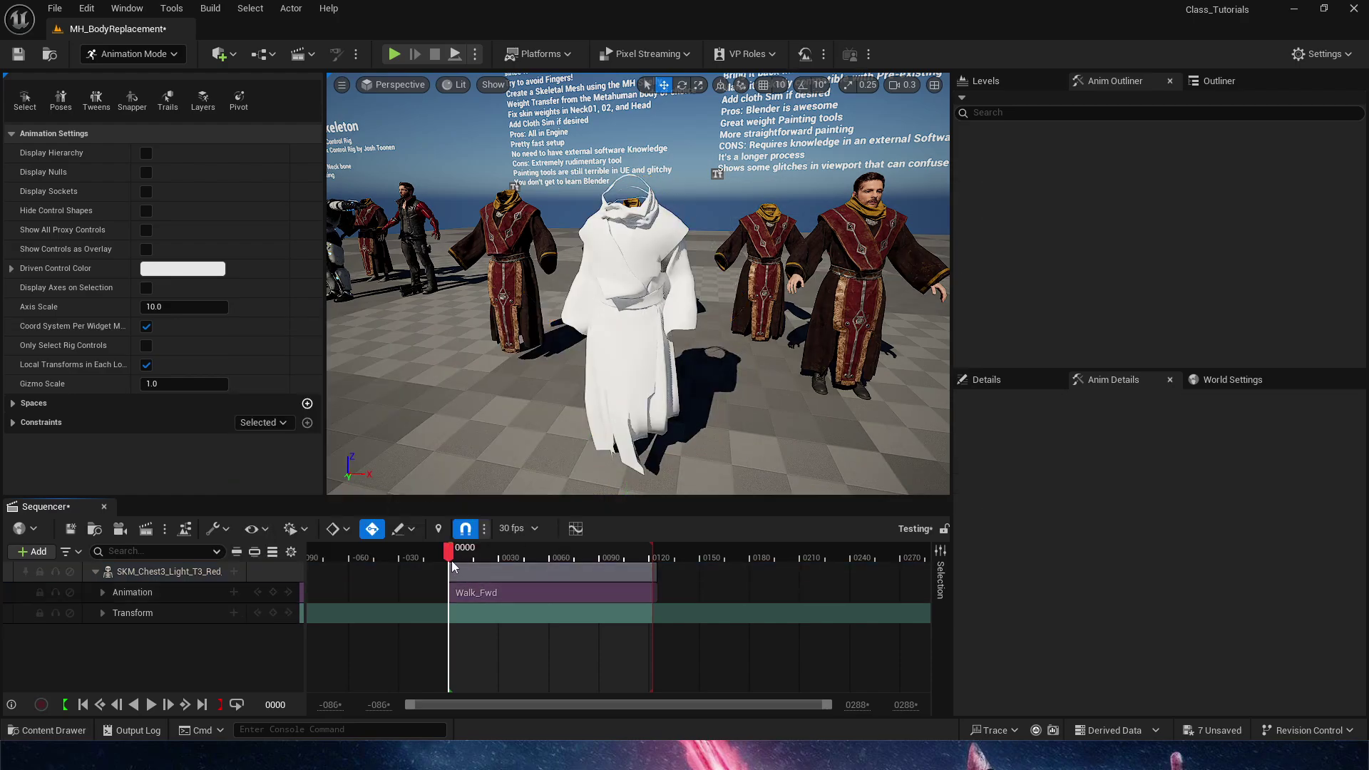
Play and scrub the walk animation while examining the robe's deformation around the neck and sleeves
{"action": "key", "text": "space"}
{"action": "right_click_drag", "start_coordinate": [656, 389], "coordinate": [691, 354]}
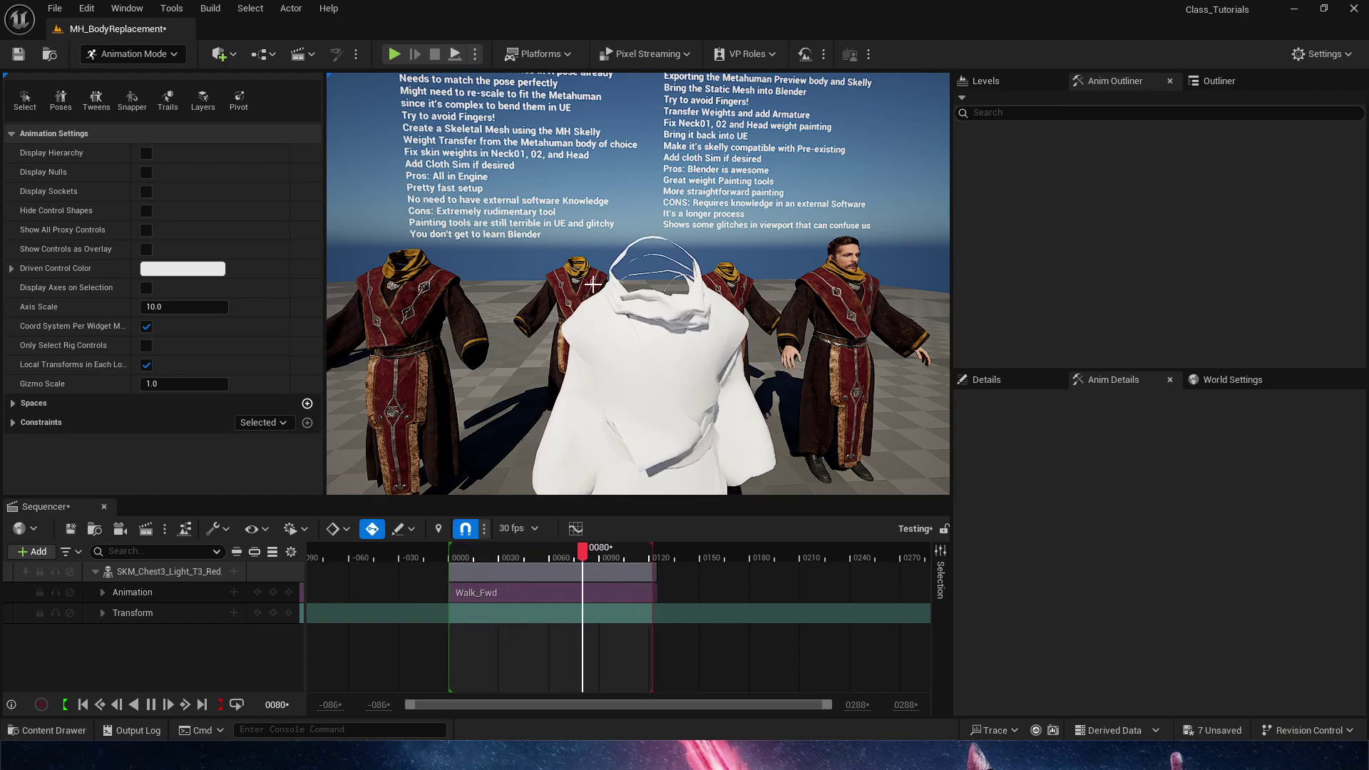
{"action": "right_click_drag", "start_coordinate": [599, 299], "coordinate": [614, 270]}
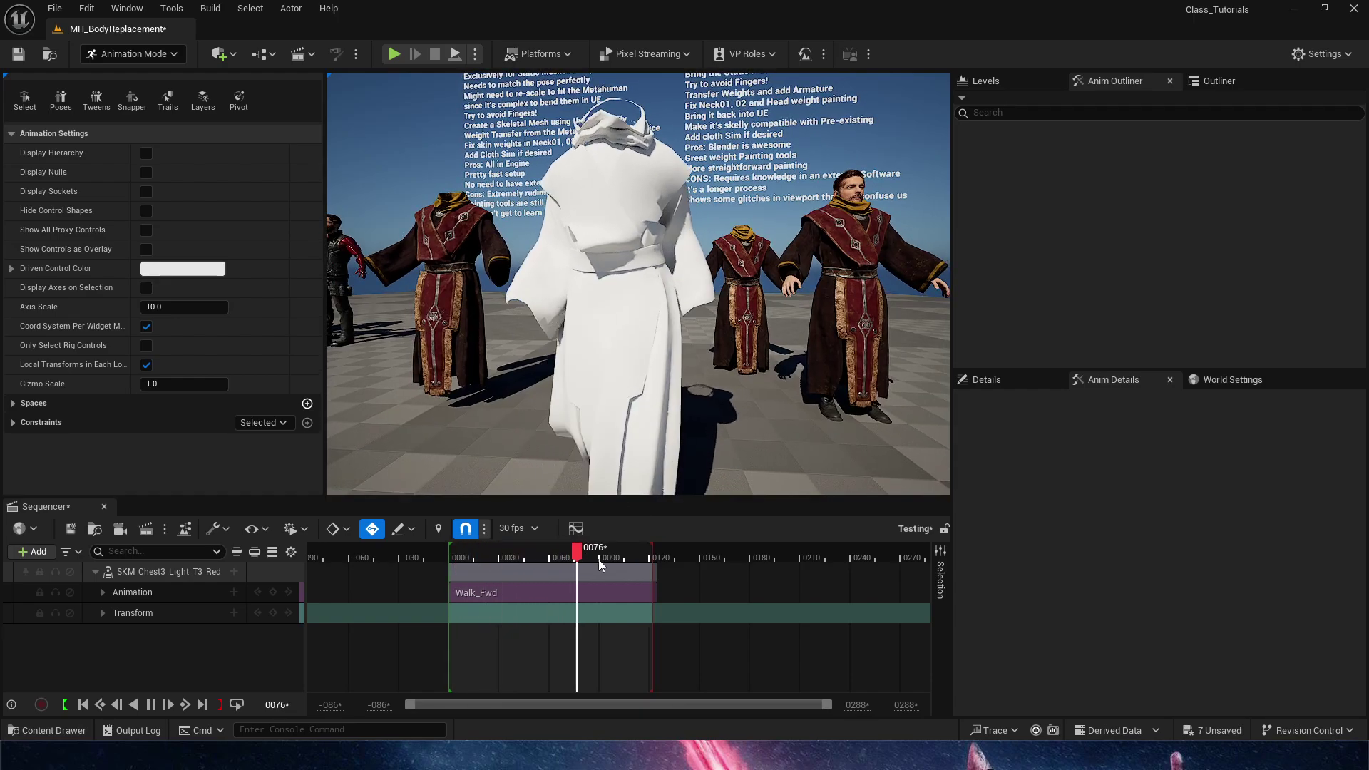
{"action": "left_click_drag", "start_coordinate": [611, 557], "coordinate": [454, 566]}
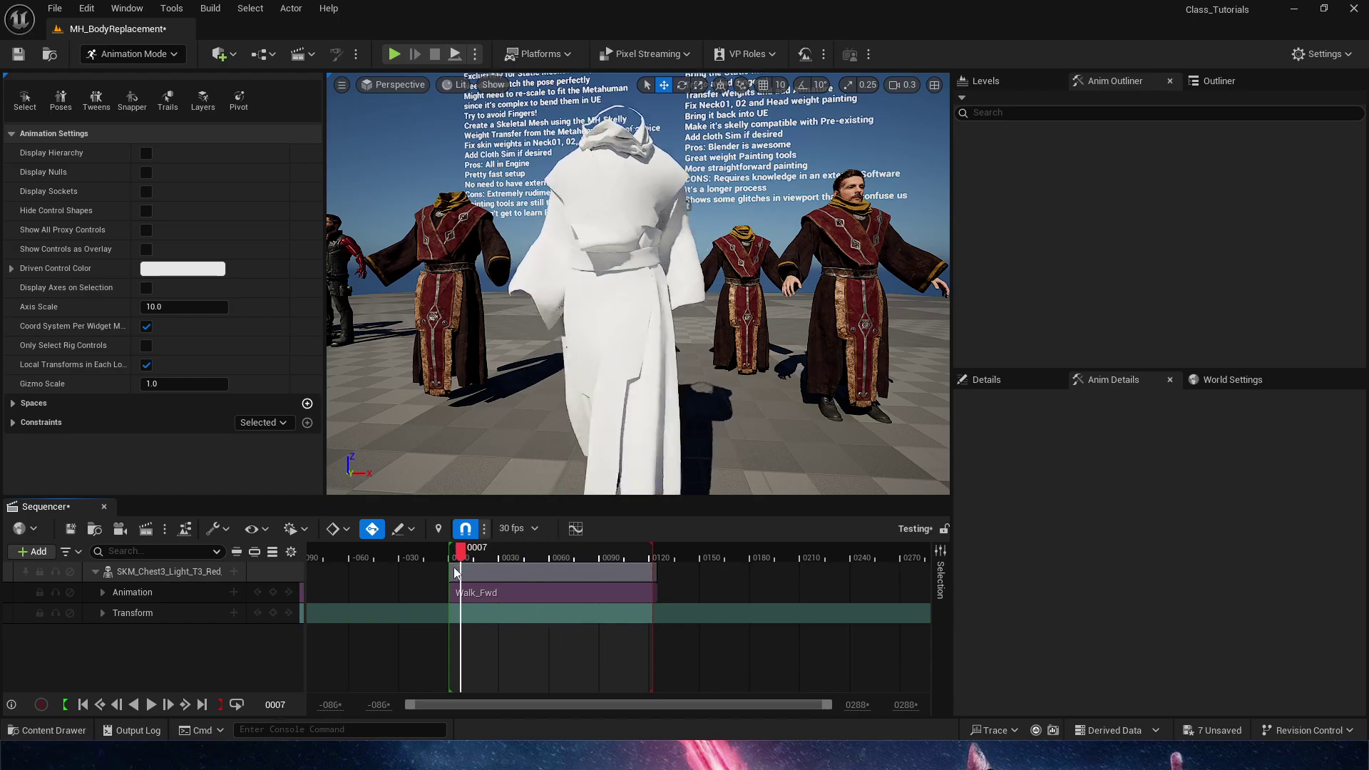
Delete the SKM_Chest3_Light_T3_Red_Skinned robe and its tracks from the Testing sequence
{"action": "left_click", "coordinate": [168, 575]}
{"action": "key", "text": "Delete"}
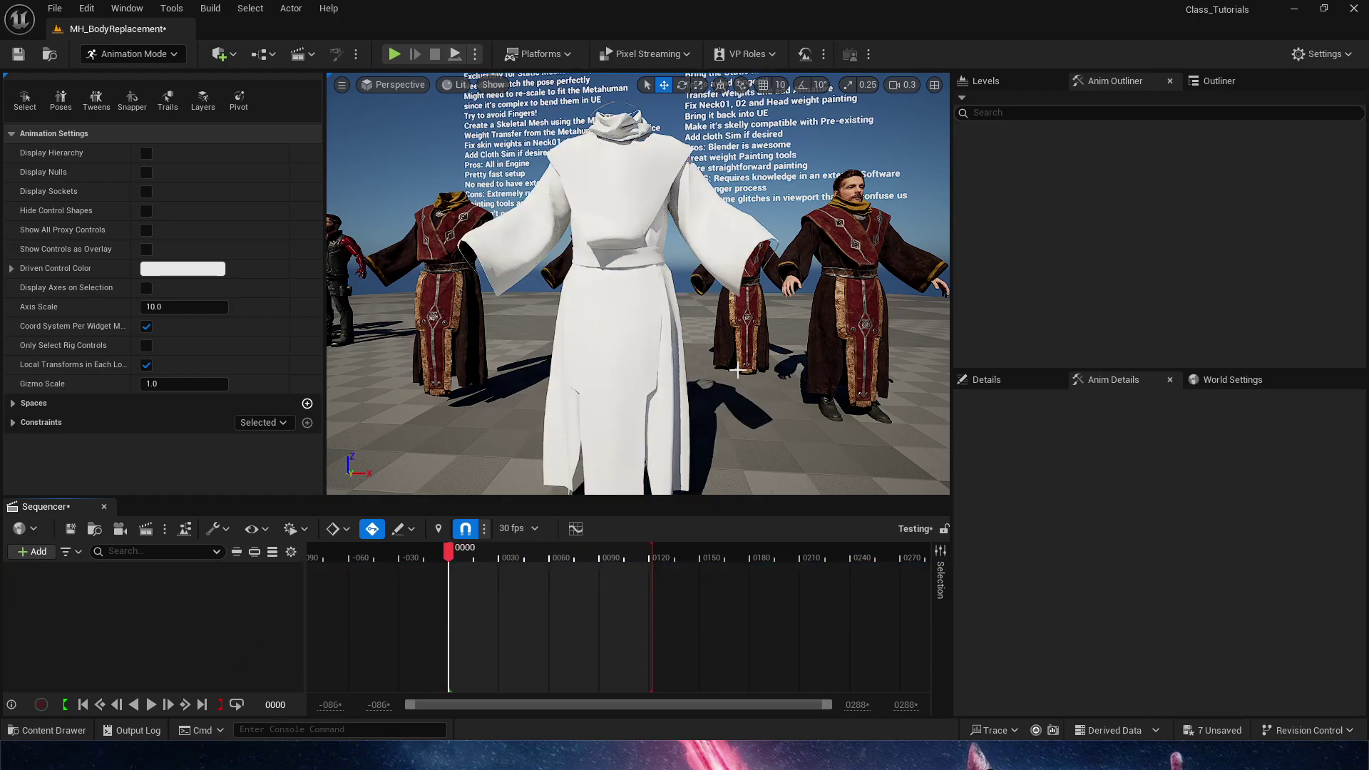
Select the robed MetaHuman in the level and open its BP_MyMH_BlenderWeights blueprint for editing
{"action": "right_click_drag", "start_coordinate": [802, 332], "coordinate": [816, 256]}
{"action": "left_click", "coordinate": [777, 256]}
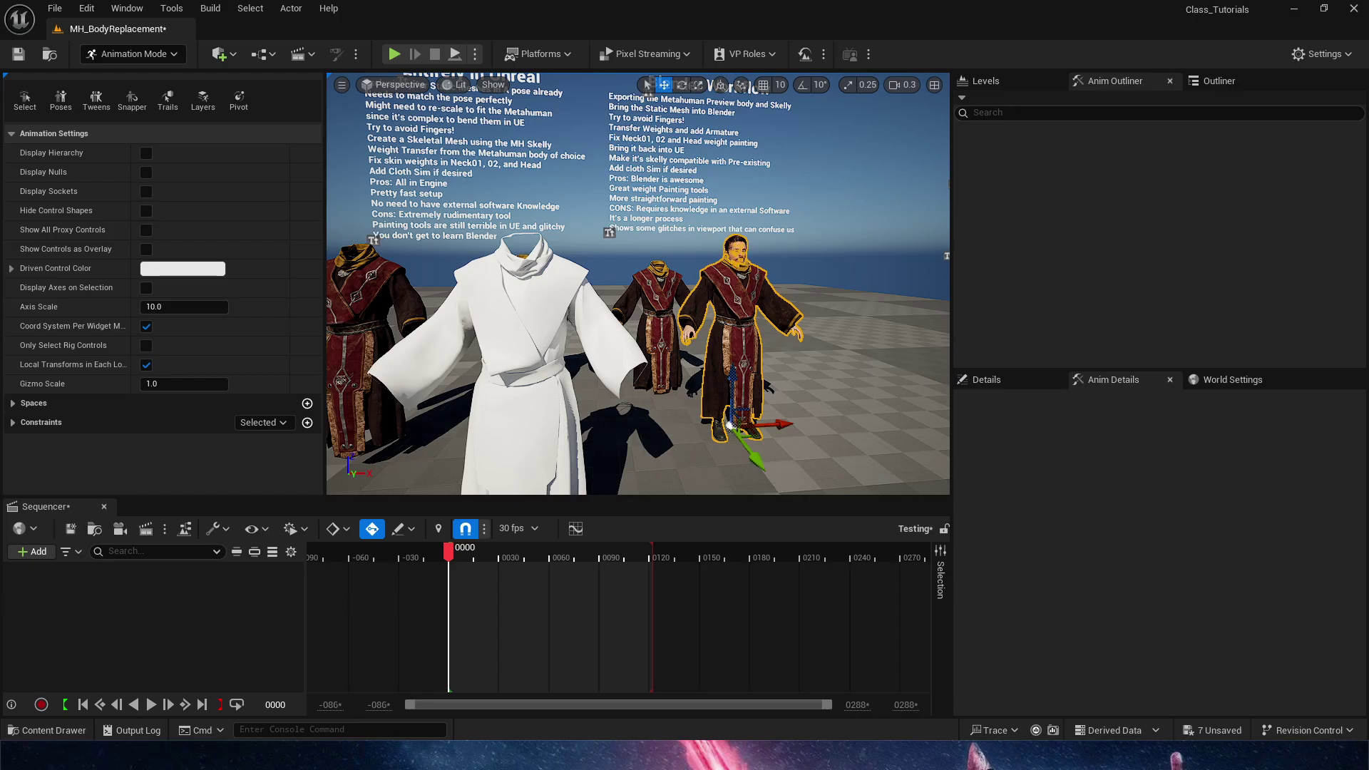
{"action": "left_click", "coordinate": [1221, 87]}
{"action": "scroll", "coordinate": [1195, 284], "scroll_direction": "down", "scroll_amount": 2}
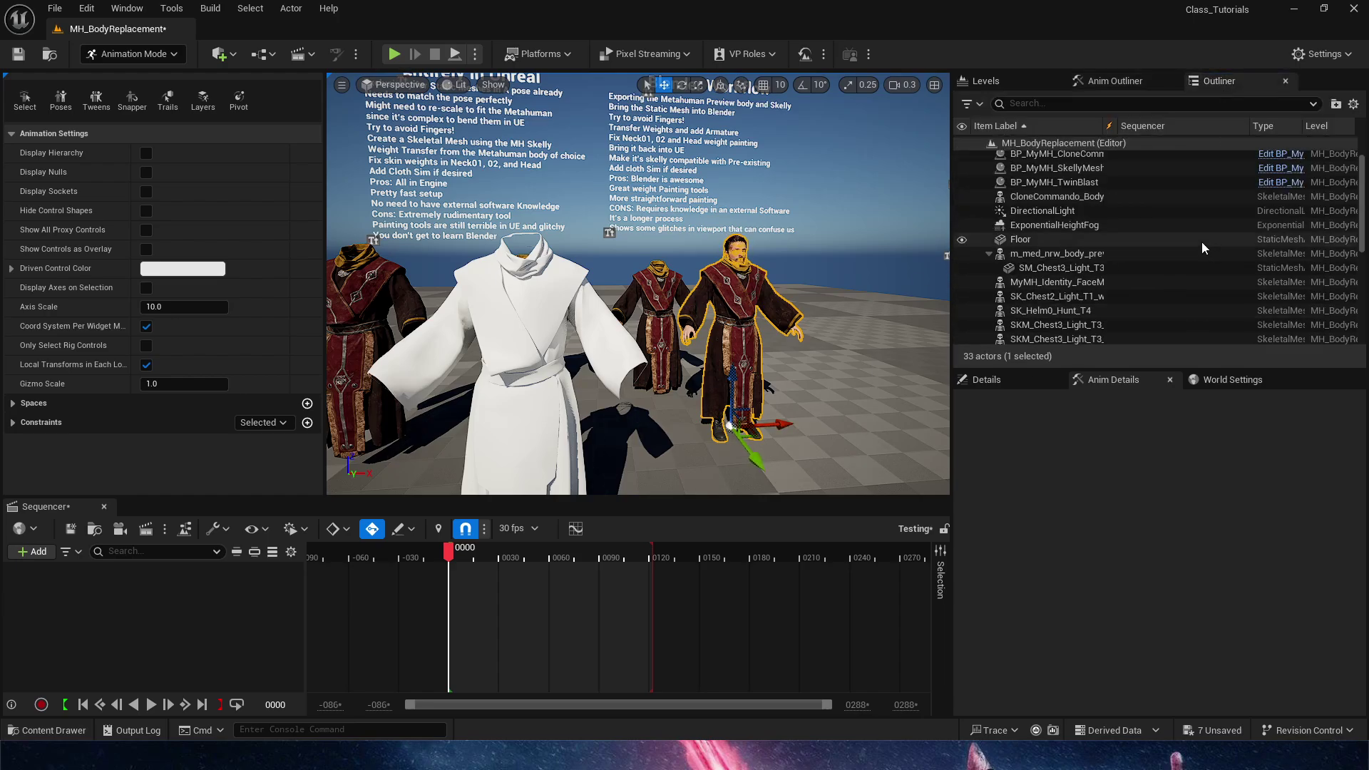
{"action": "scroll", "coordinate": [1212, 249], "scroll_direction": "up", "scroll_amount": 2}
{"action": "left_click", "coordinate": [1285, 161]}
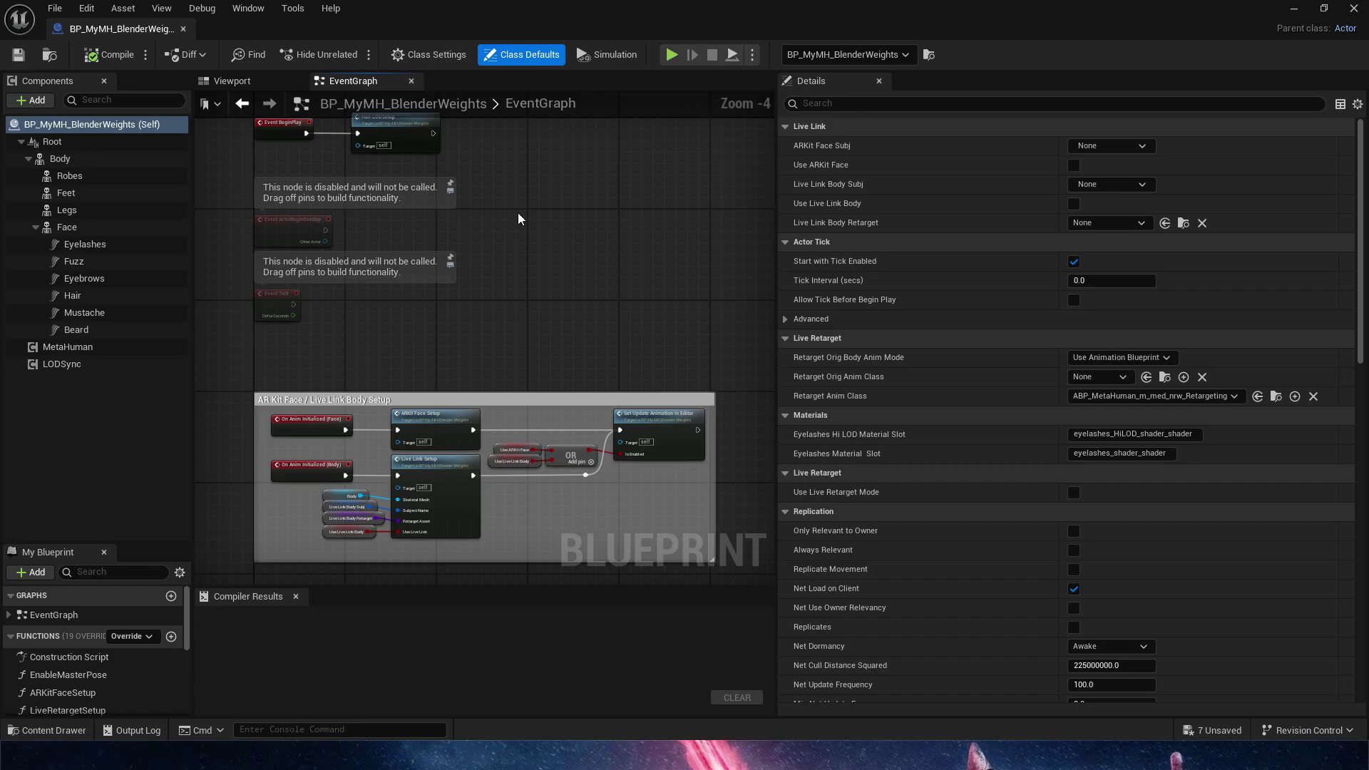
Show the blueprint's 3D preview and delete the Robes component from under Body
{"action": "left_click", "coordinate": [107, 177]}
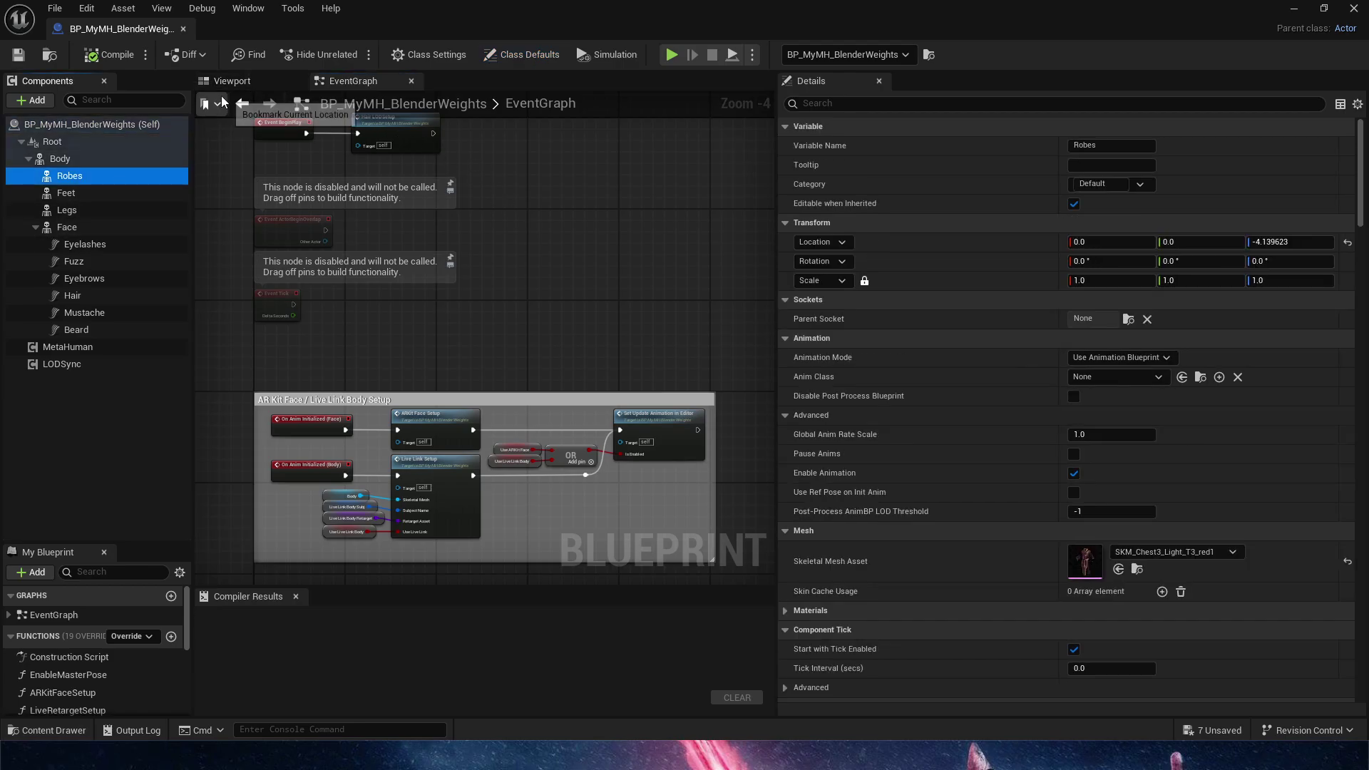
{"action": "left_click", "coordinate": [228, 87]}
{"action": "left_click", "coordinate": [84, 390]}
{"action": "left_click", "coordinate": [105, 174]}
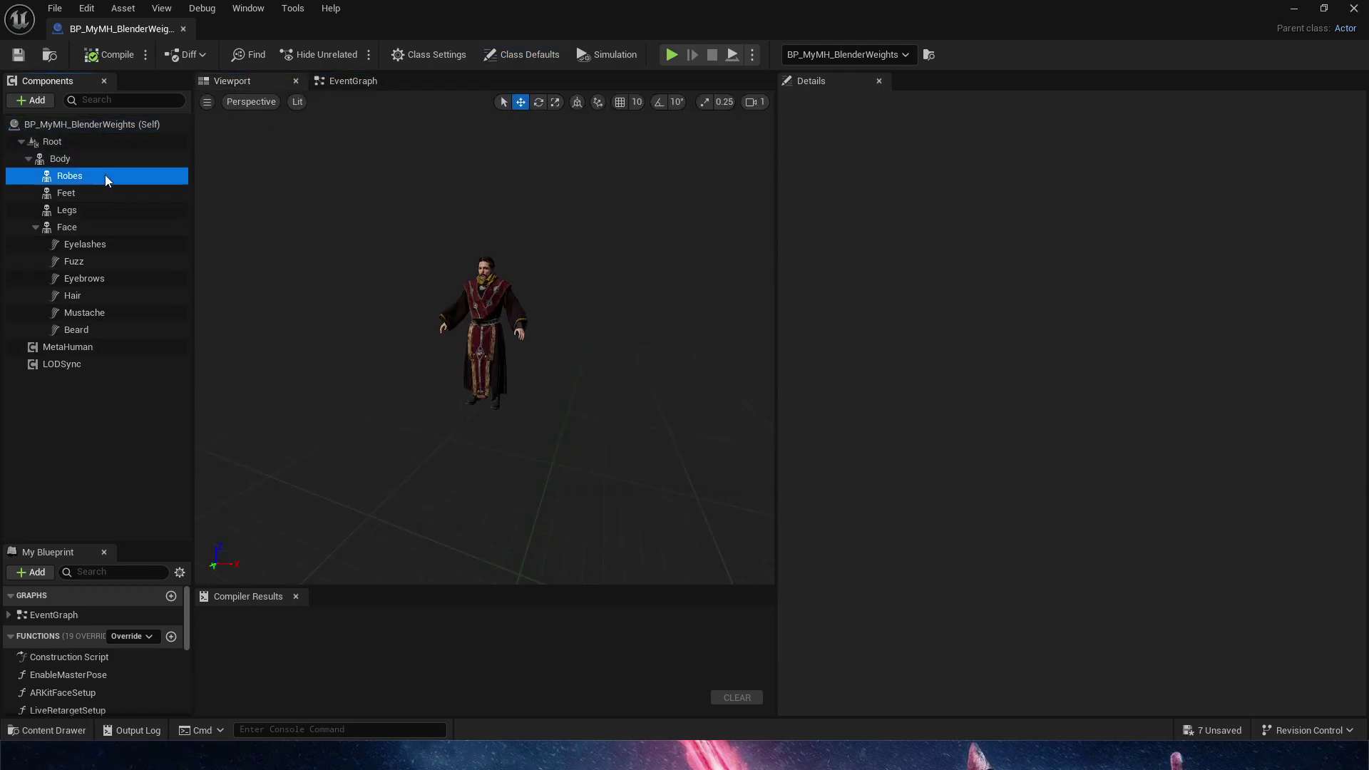
{"action": "key", "text": "Delete"}
Add a Skeletal Mesh component named Robes under Body in the blueprint
{"action": "scroll", "coordinate": [544, 314], "scroll_direction": "up", "scroll_amount": 5}
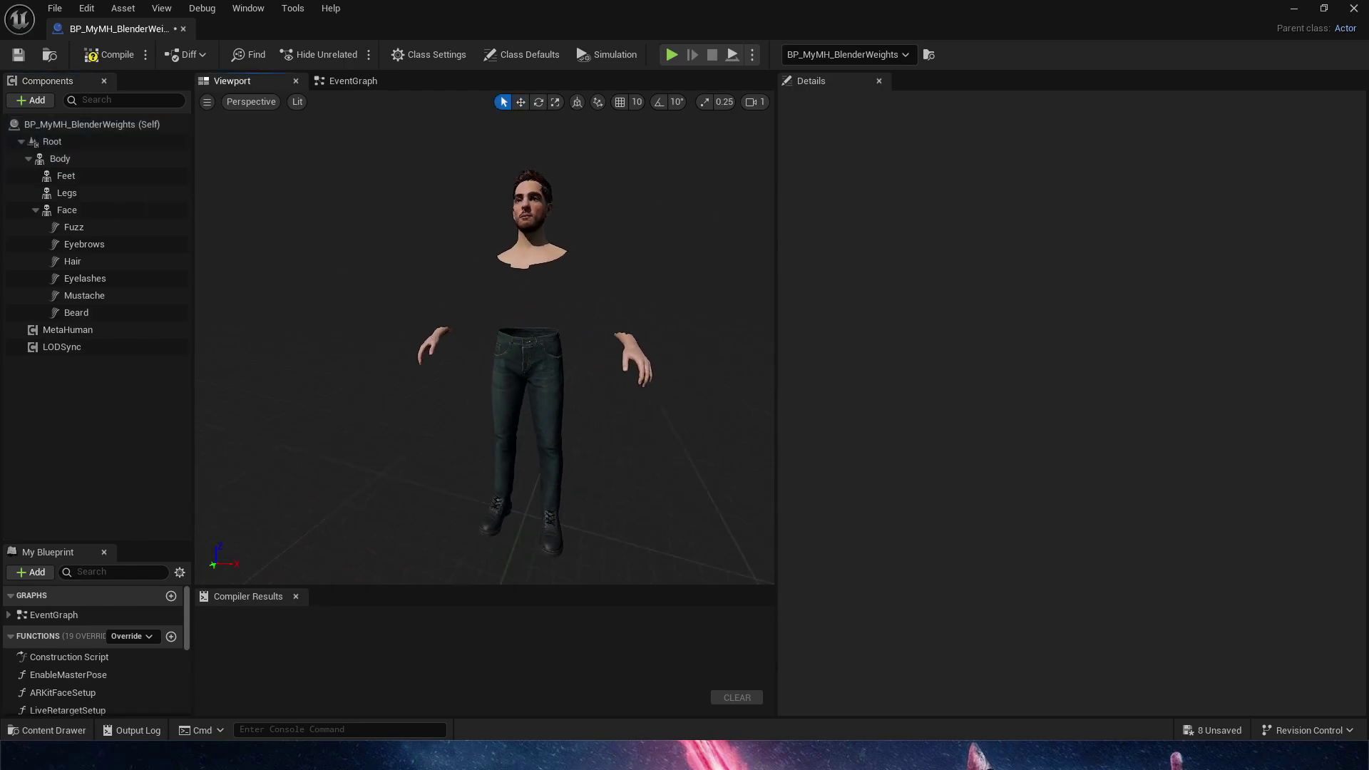
{"action": "key", "text": "ctrl+space"}
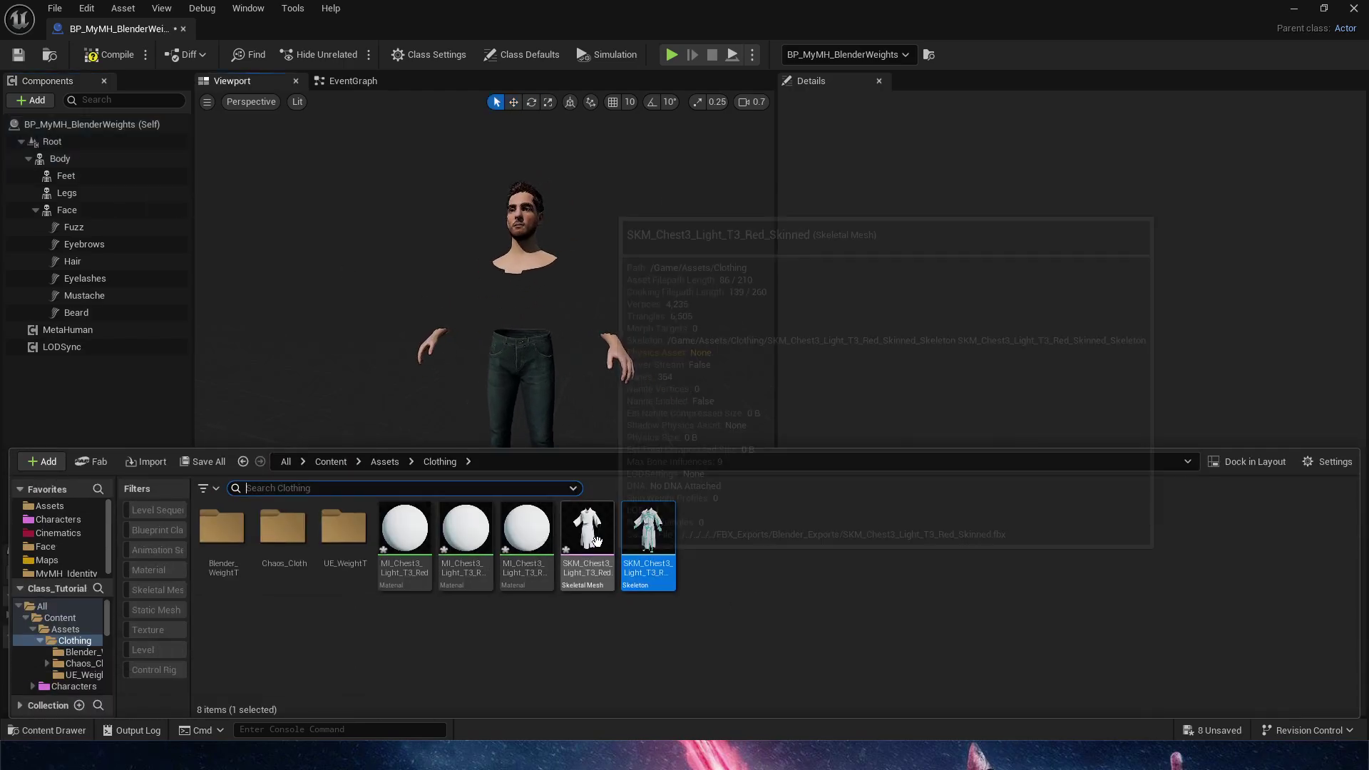
{"action": "left_click_drag", "start_coordinate": [508, 505], "coordinate": [83, 161]}
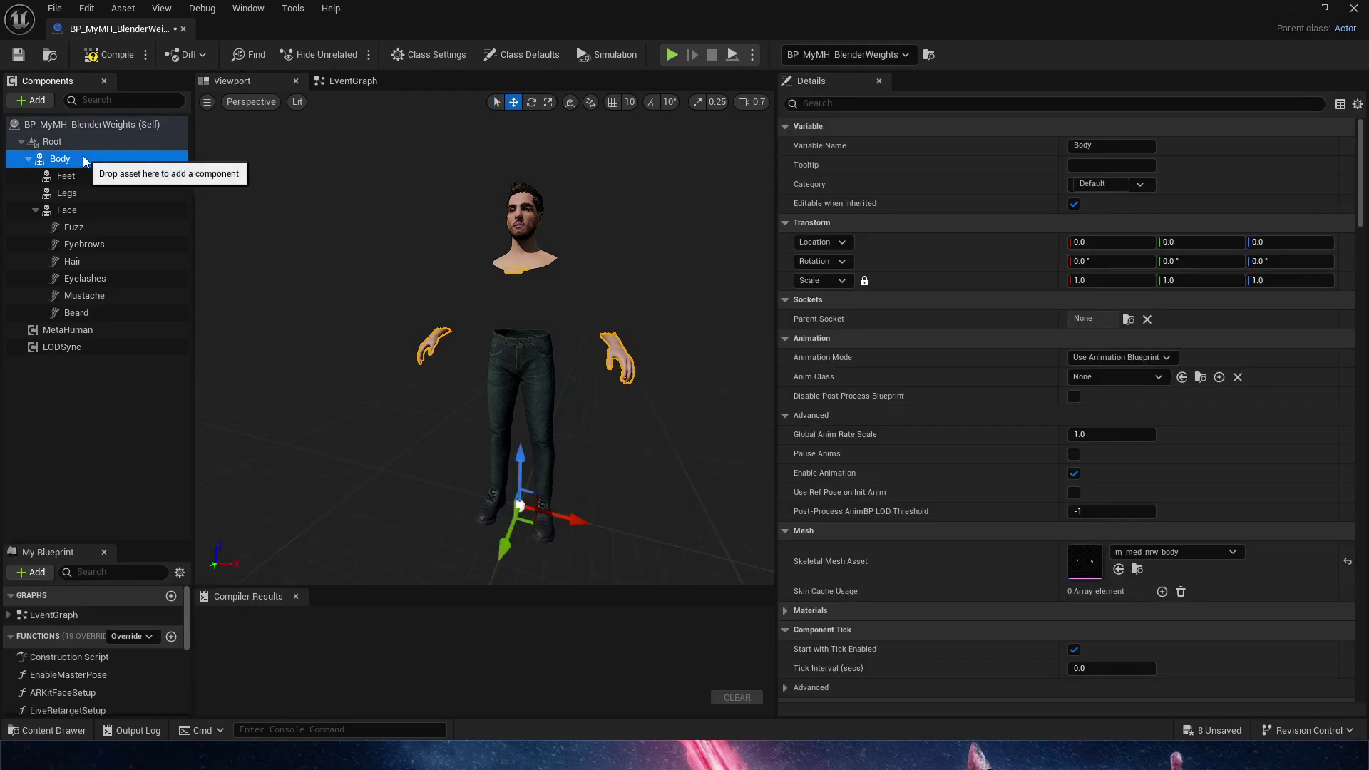
{"action": "left_click", "coordinate": [30, 100]}
{"action": "type", "text": "skele"}
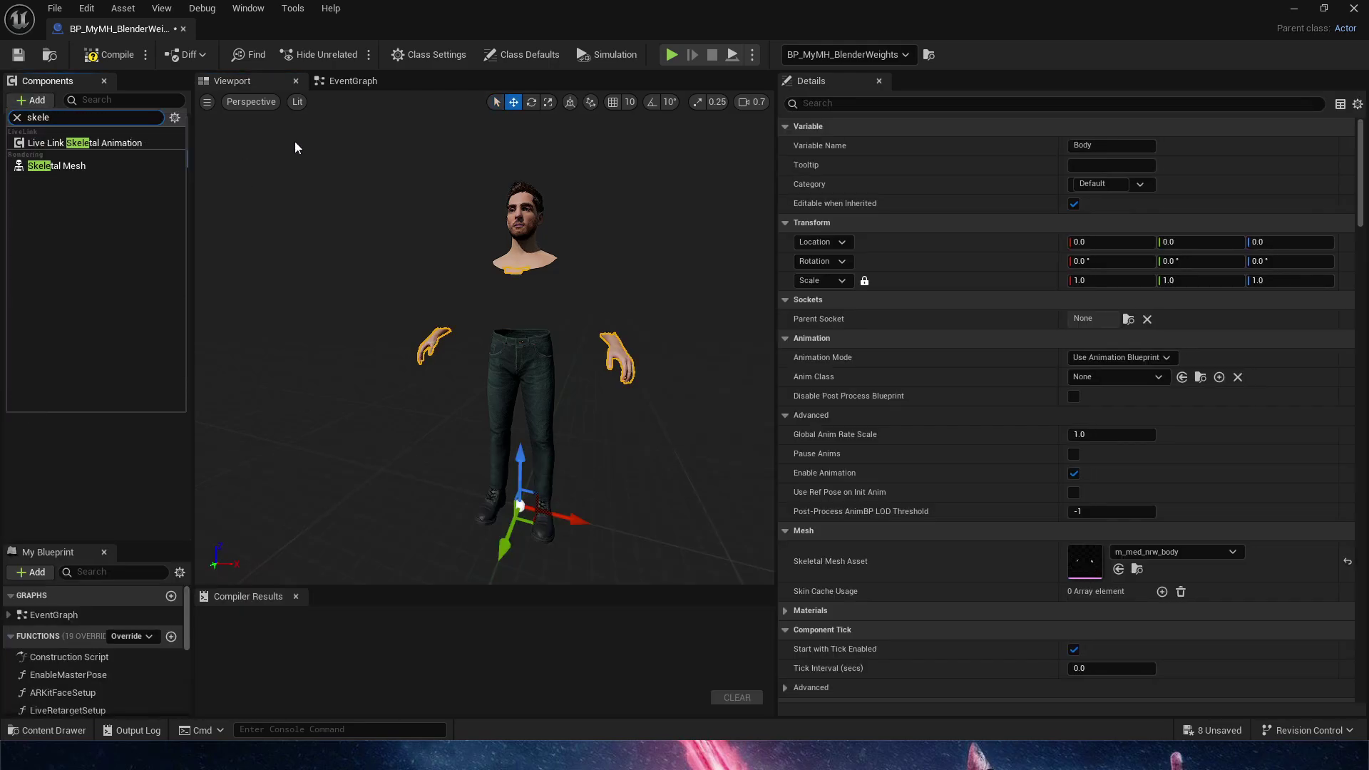
{"action": "key", "text": "Return"}
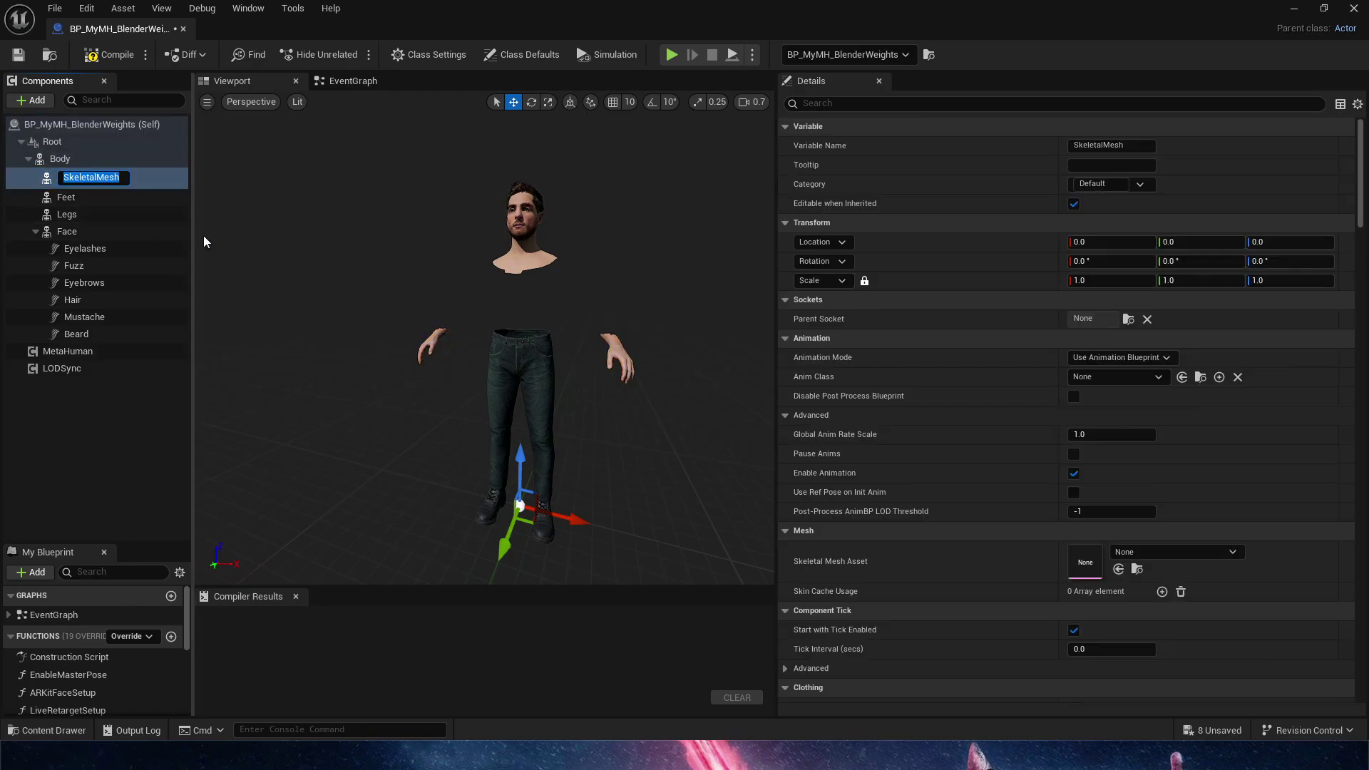
{"action": "type", "text": "Robes"}
{"action": "key", "text": "Return"}
Assign the SKM_Chest3_Light_T3_Red_Skinned asset as the Robes component's skeletal mesh
{"action": "key", "text": "ctrl+space"}
{"action": "left_click", "coordinate": [611, 567]}
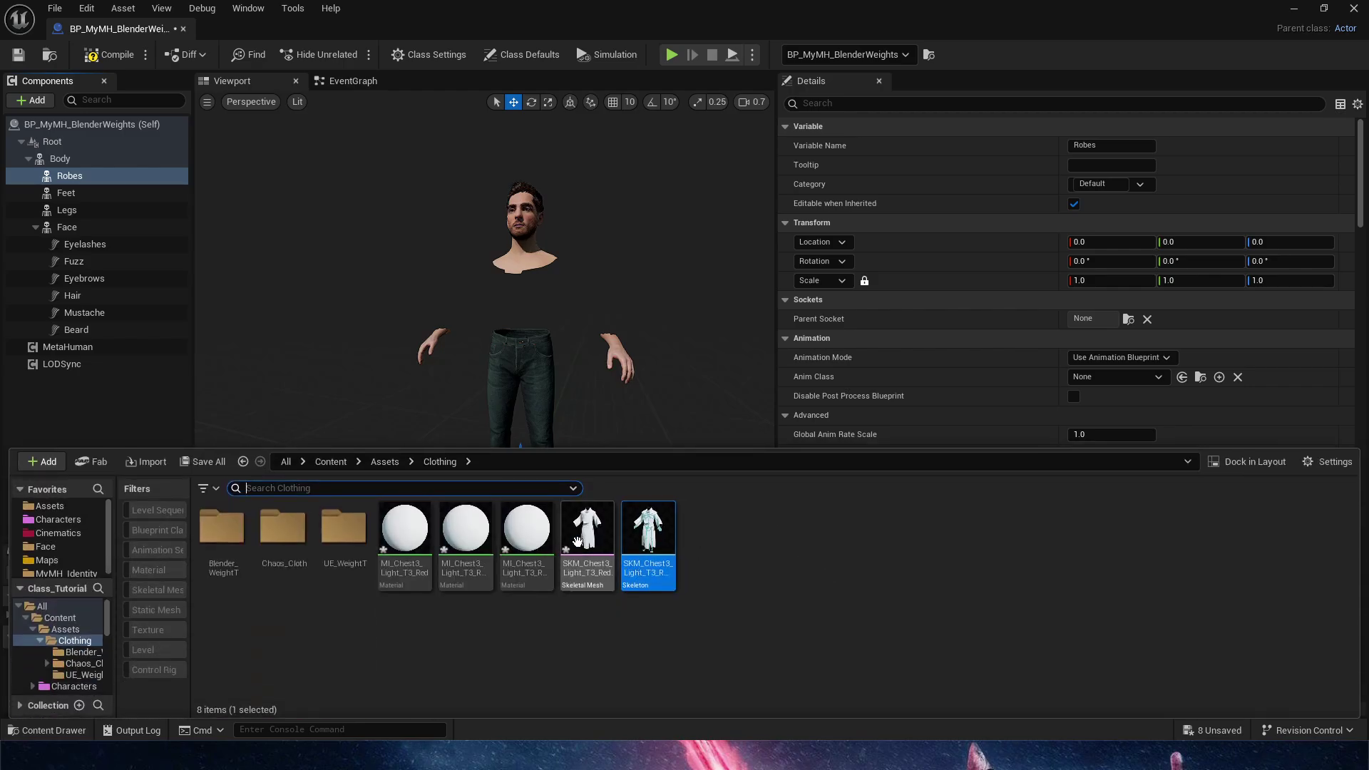
{"action": "key", "text": "ctrl+space"}
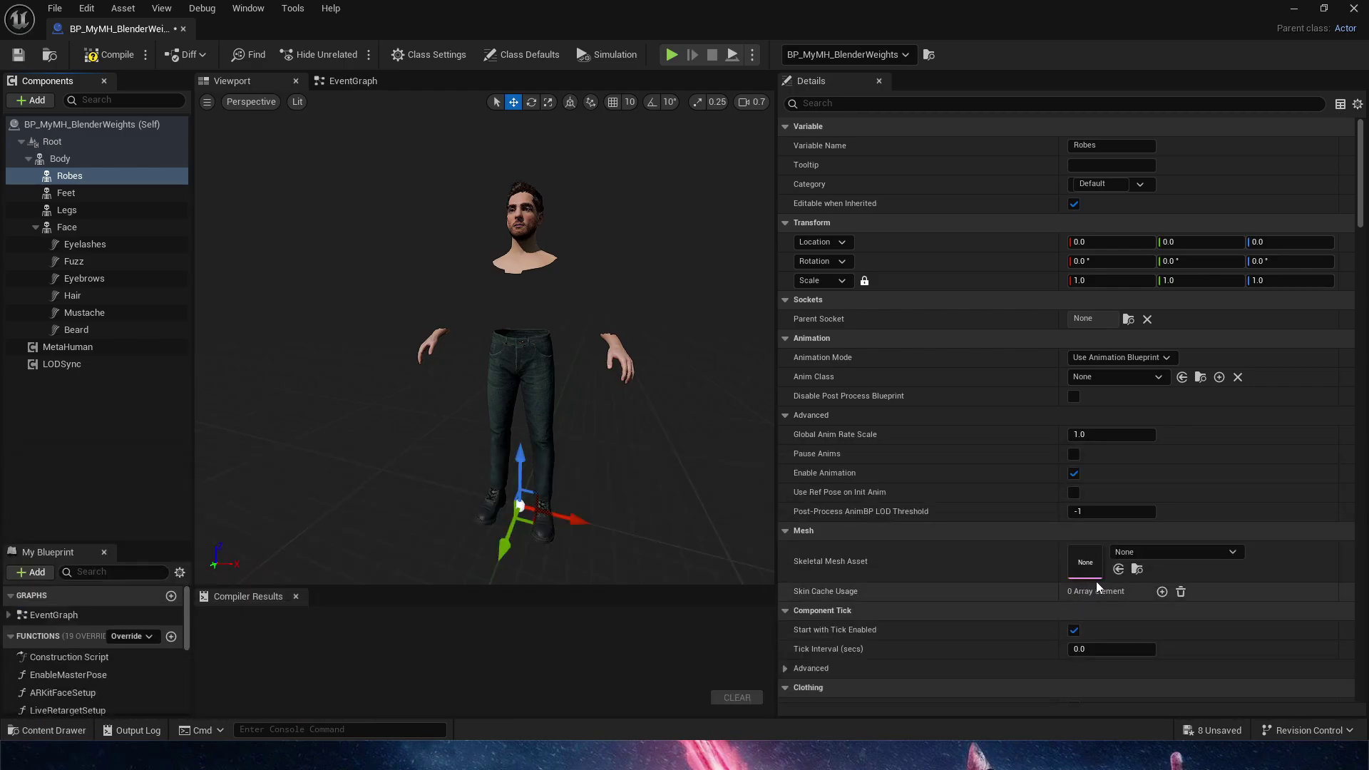
{"action": "left_click", "coordinate": [1118, 570]}
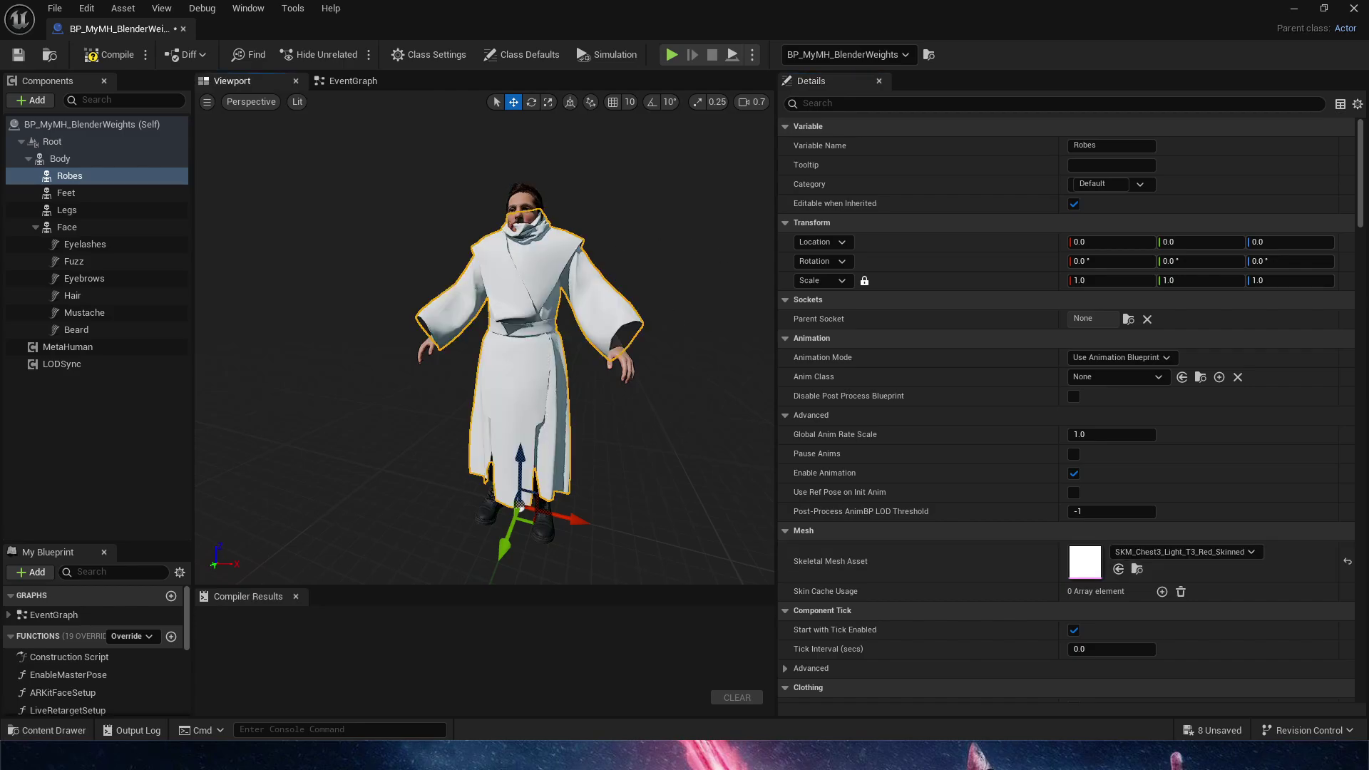
Try lowering the Robes component by about 5.8 units along Z and reset its location
{"action": "key", "text": "w"}
{"action": "right_click_drag", "start_coordinate": [514, 462], "coordinate": [476, 452]}
{"action": "key", "text": "s"}
{"action": "scroll", "coordinate": [495, 457], "scroll_direction": "down", "scroll_amount": 1}
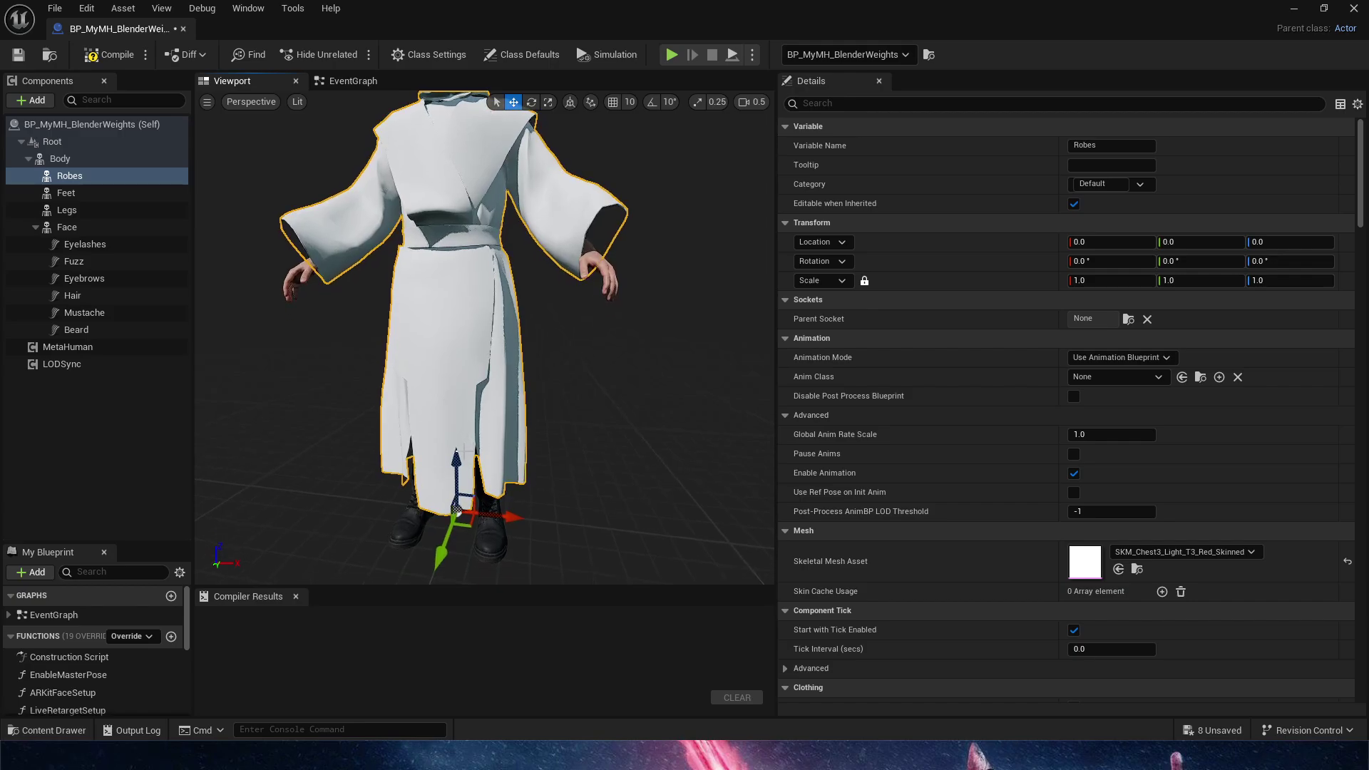
{"action": "left_click_drag", "start_coordinate": [457, 456], "coordinate": [457, 468]}
{"action": "key", "text": "s"}
{"action": "right_click_drag", "start_coordinate": [457, 468], "coordinate": [457, 431]}
{"action": "key", "text": "w"}
{"action": "key", "text": "s"}
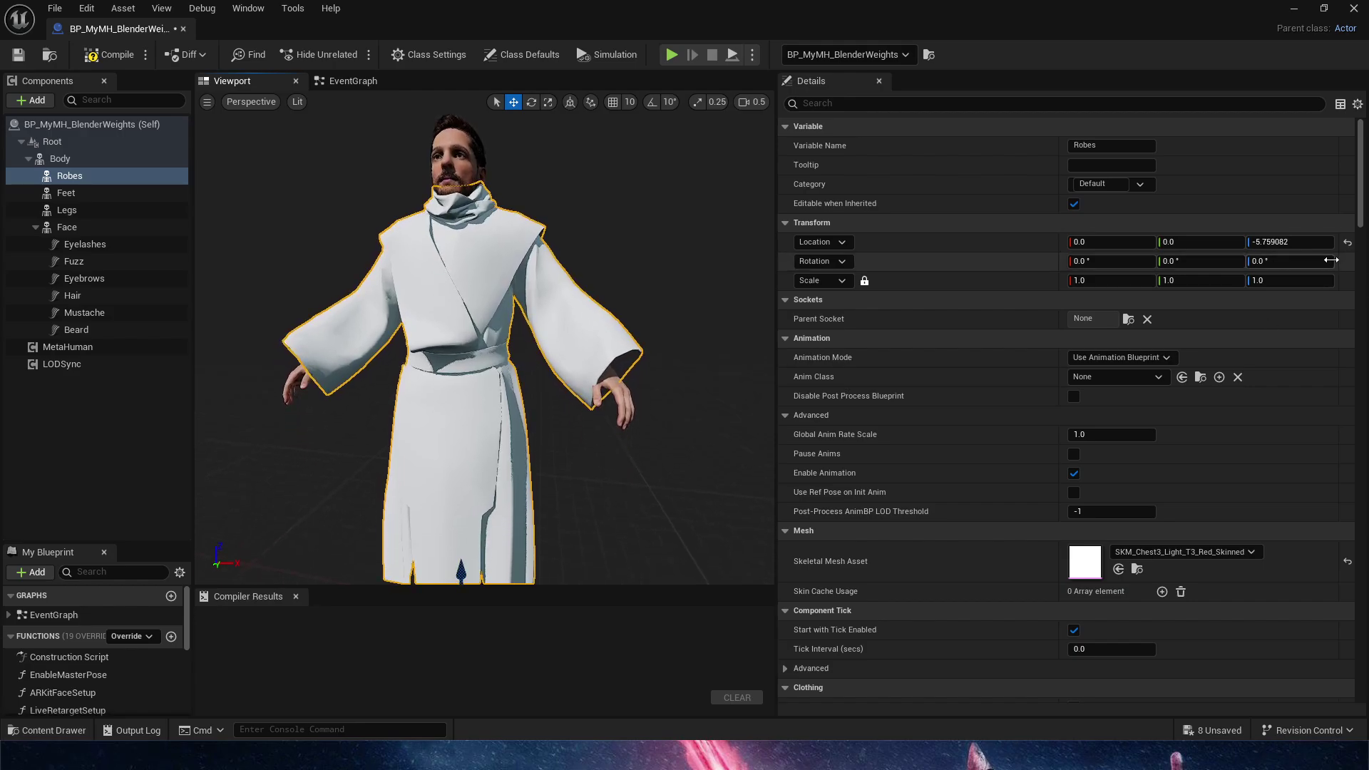
{"action": "left_click", "coordinate": [1346, 243]}
{"action": "key", "text": "f"}
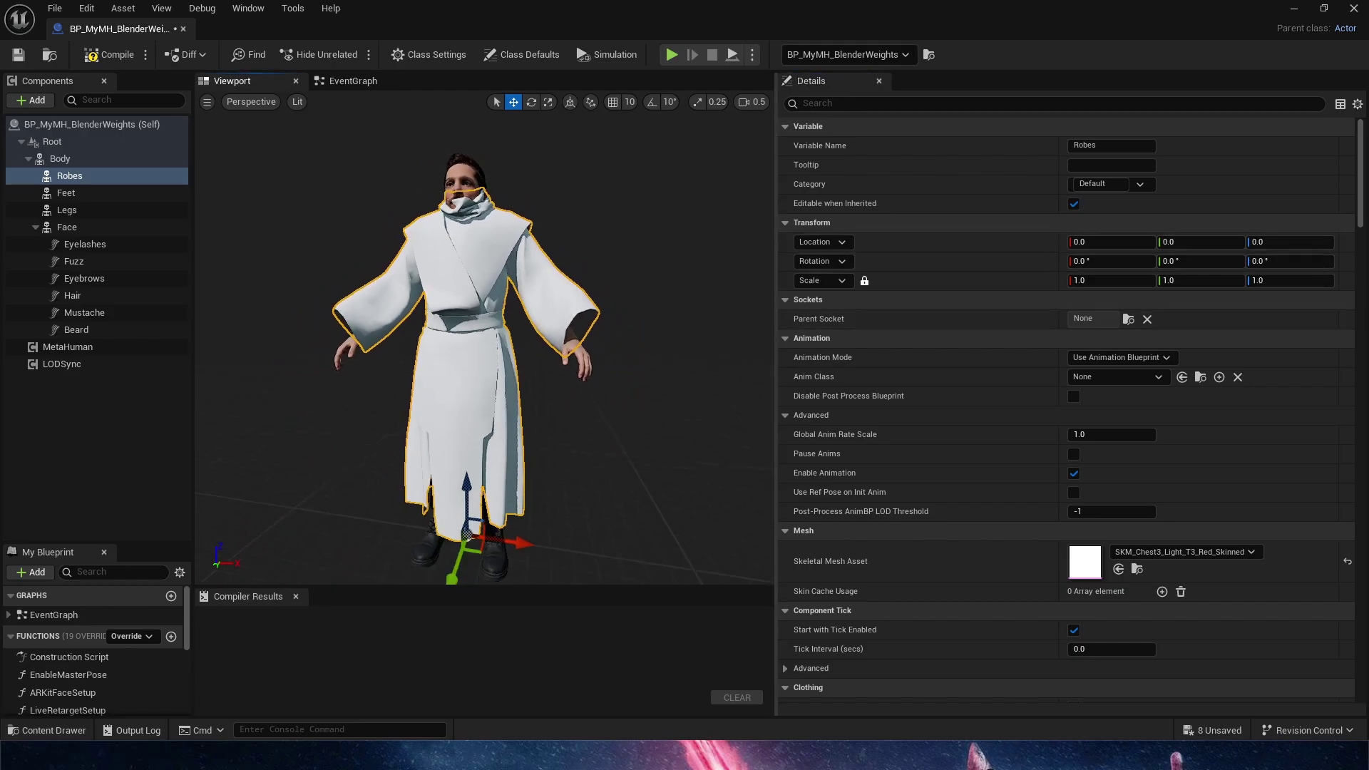
Lower the Robes component to a Z location of about -4.3 so the collar sits below the face
{"action": "left_click_drag", "start_coordinate": [465, 474], "coordinate": [467, 480]}
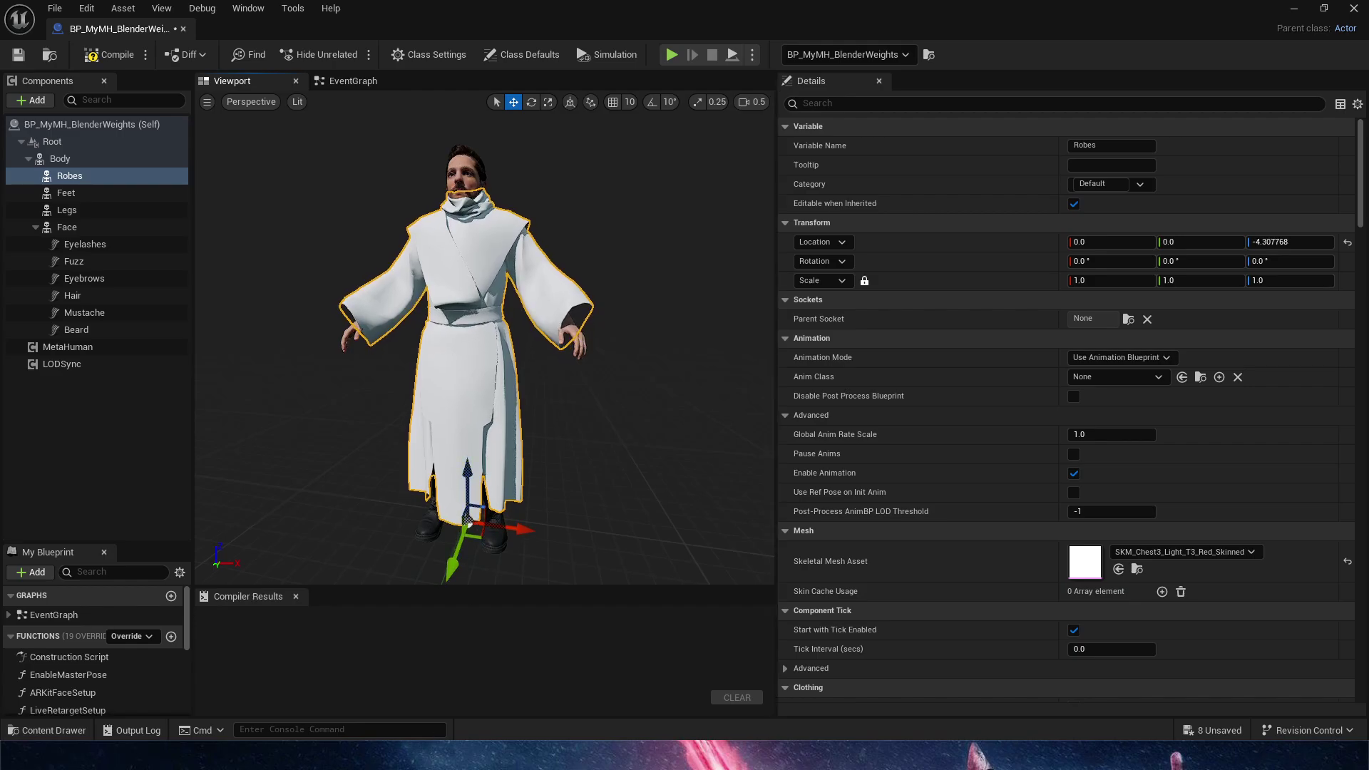
{"action": "scroll", "coordinate": [626, 395], "scroll_direction": "up", "scroll_amount": 5}
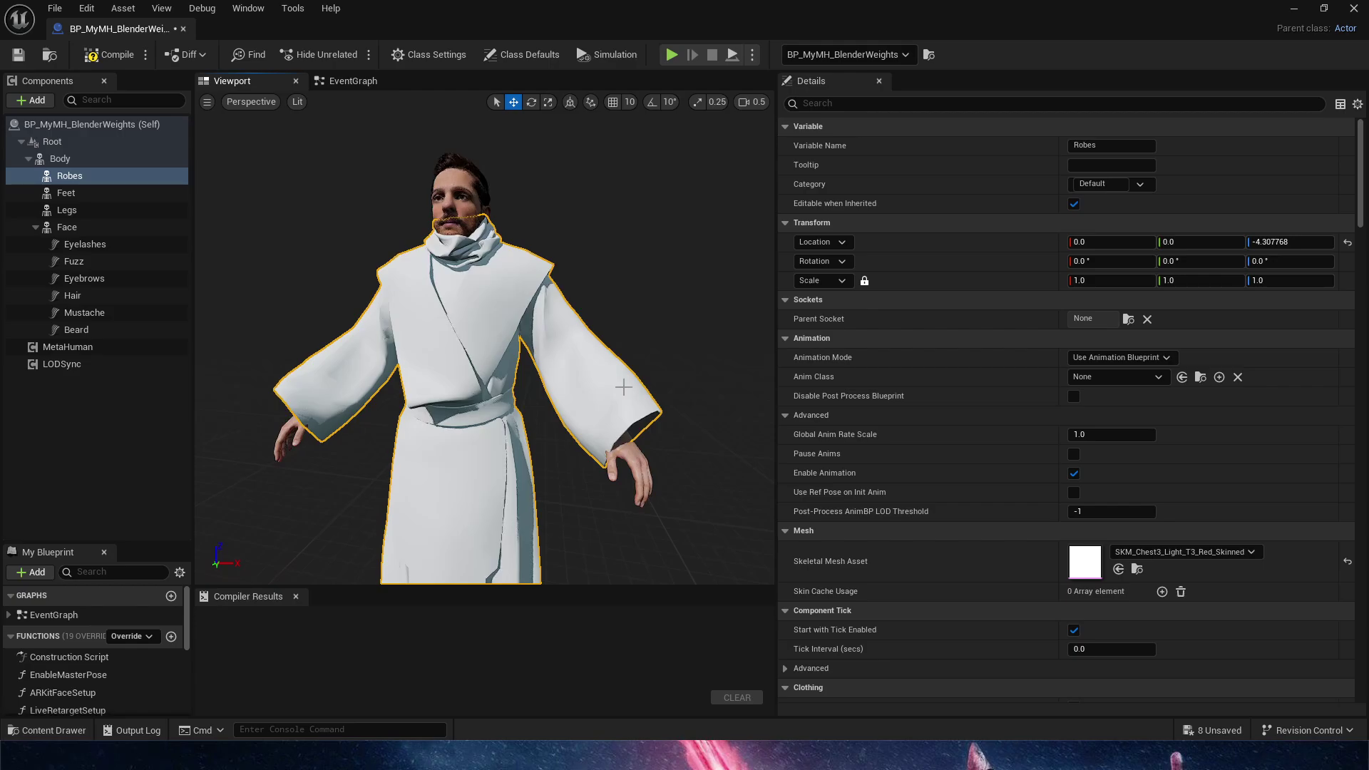
{"action": "scroll", "coordinate": [739, 378], "scroll_direction": "down", "scroll_amount": 3}
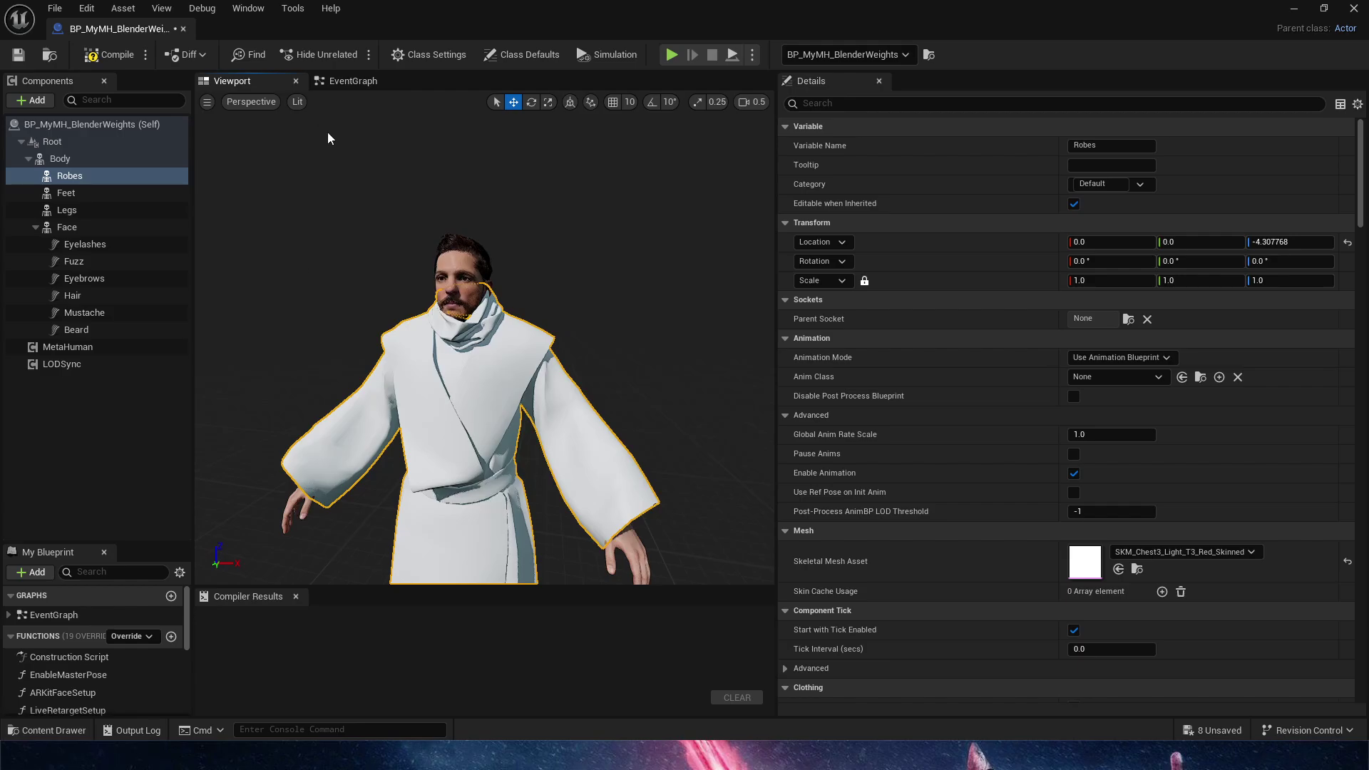
In the Construction Script, connect Robes as the target of Set Leader Pose Component and save the blueprint
{"action": "double_click", "coordinate": [105, 660]}
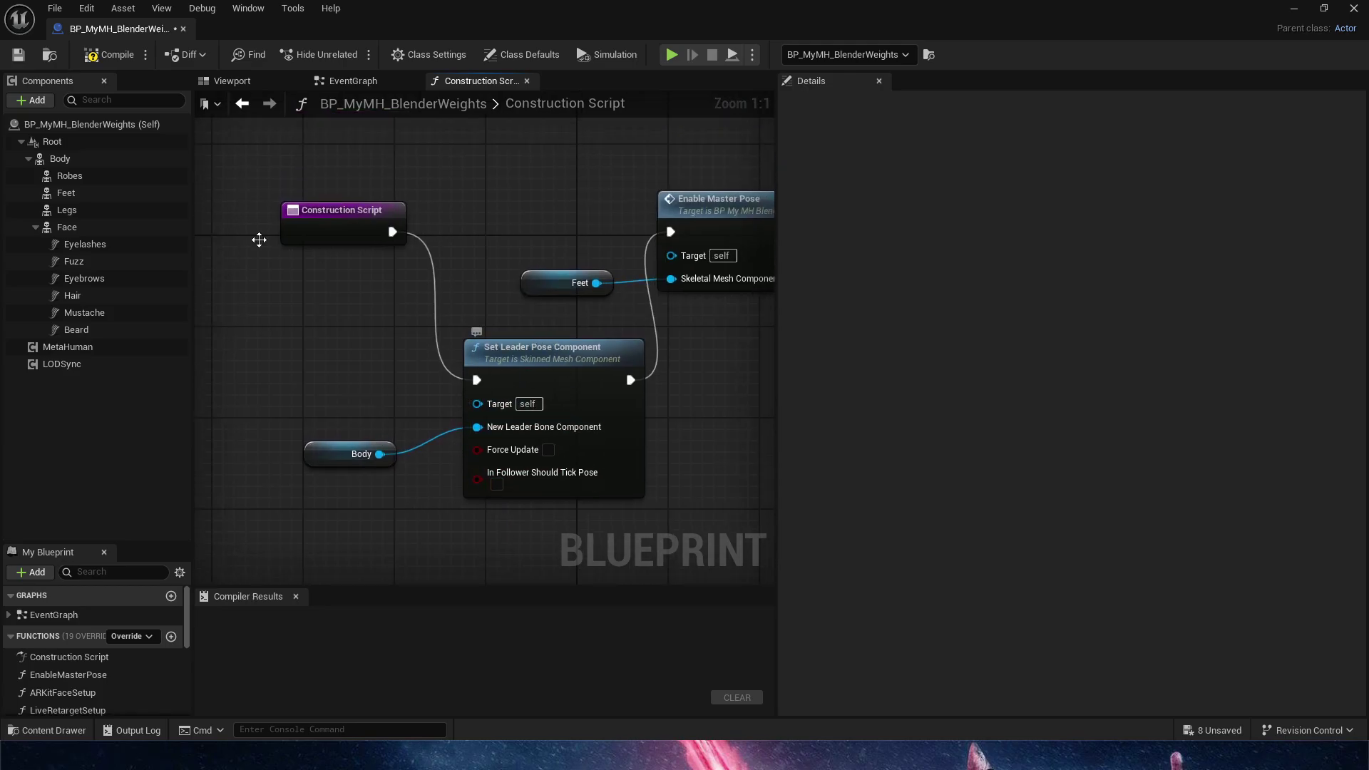
{"action": "left_click_drag", "start_coordinate": [107, 175], "coordinate": [478, 402]}
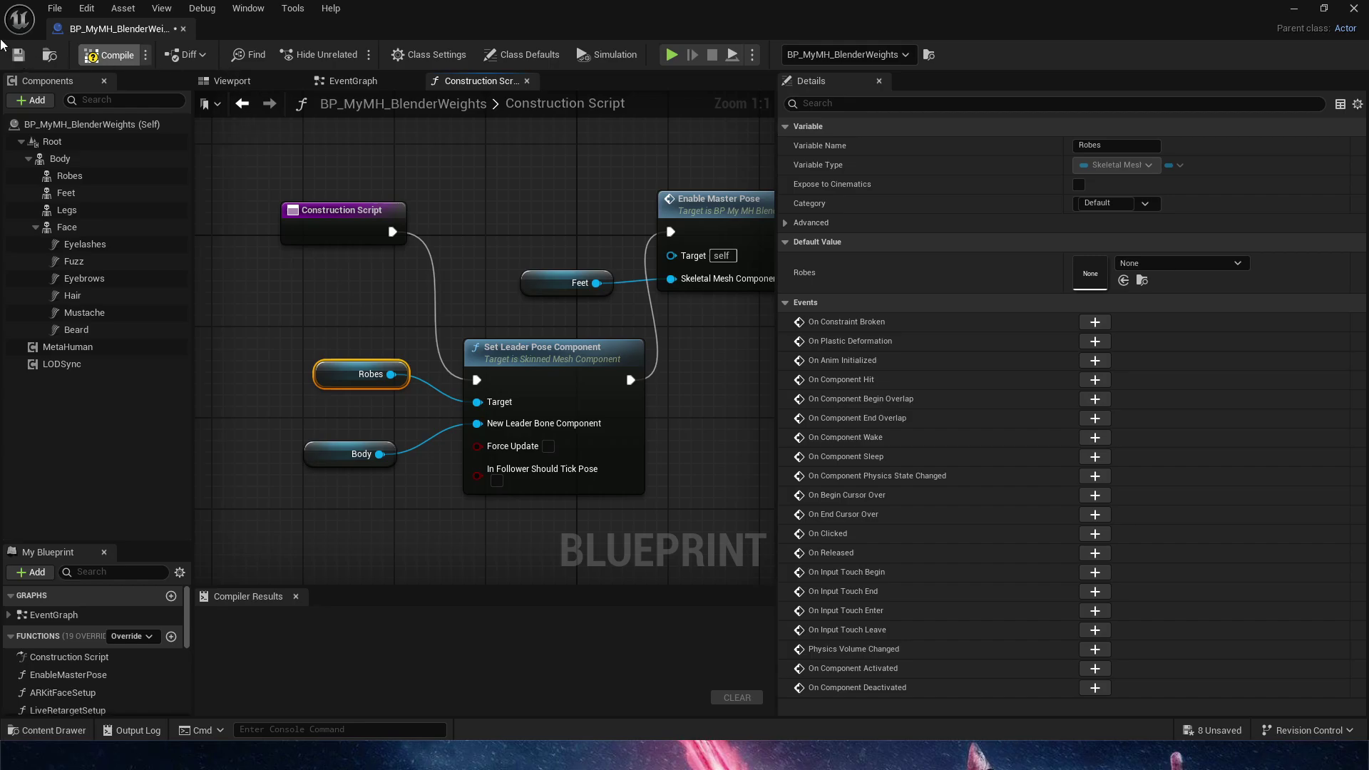
{"action": "left_click", "coordinate": [17, 55]}
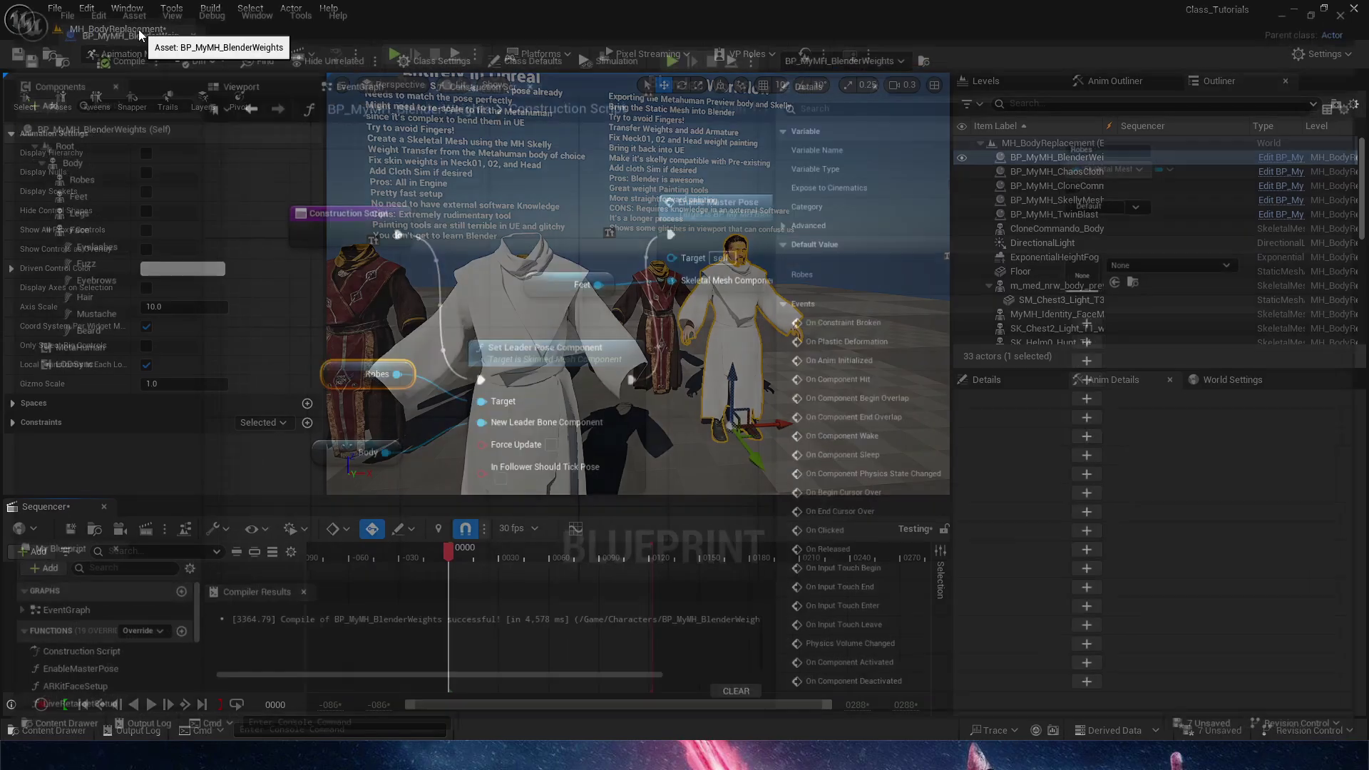
Add the BP_MyMH_BlenderWeights actor from the level to the Testing sequence
{"action": "key", "text": "f"}
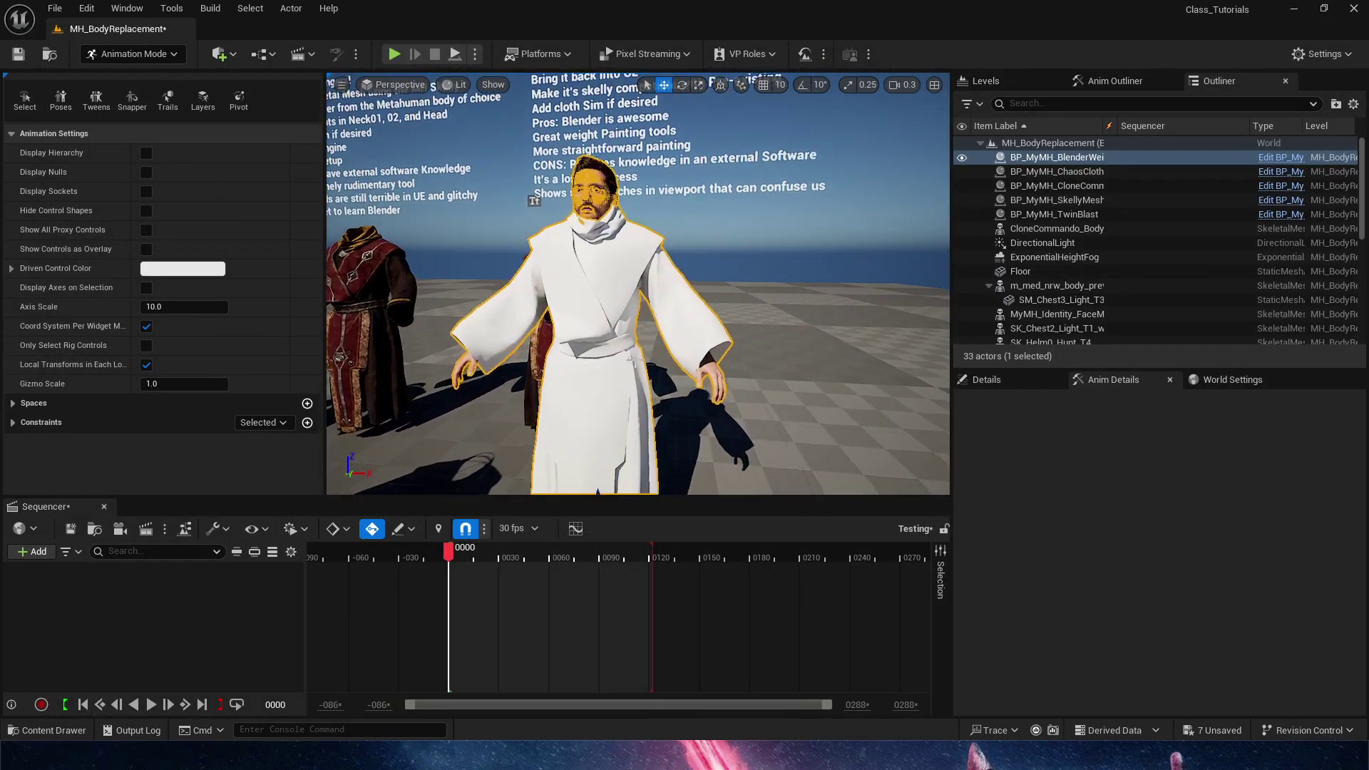
{"action": "right_click", "coordinate": [208, 635]}
{"action": "mouse_move", "coordinate": [314, 362]}
{"action": "left_click", "coordinate": [492, 362]}
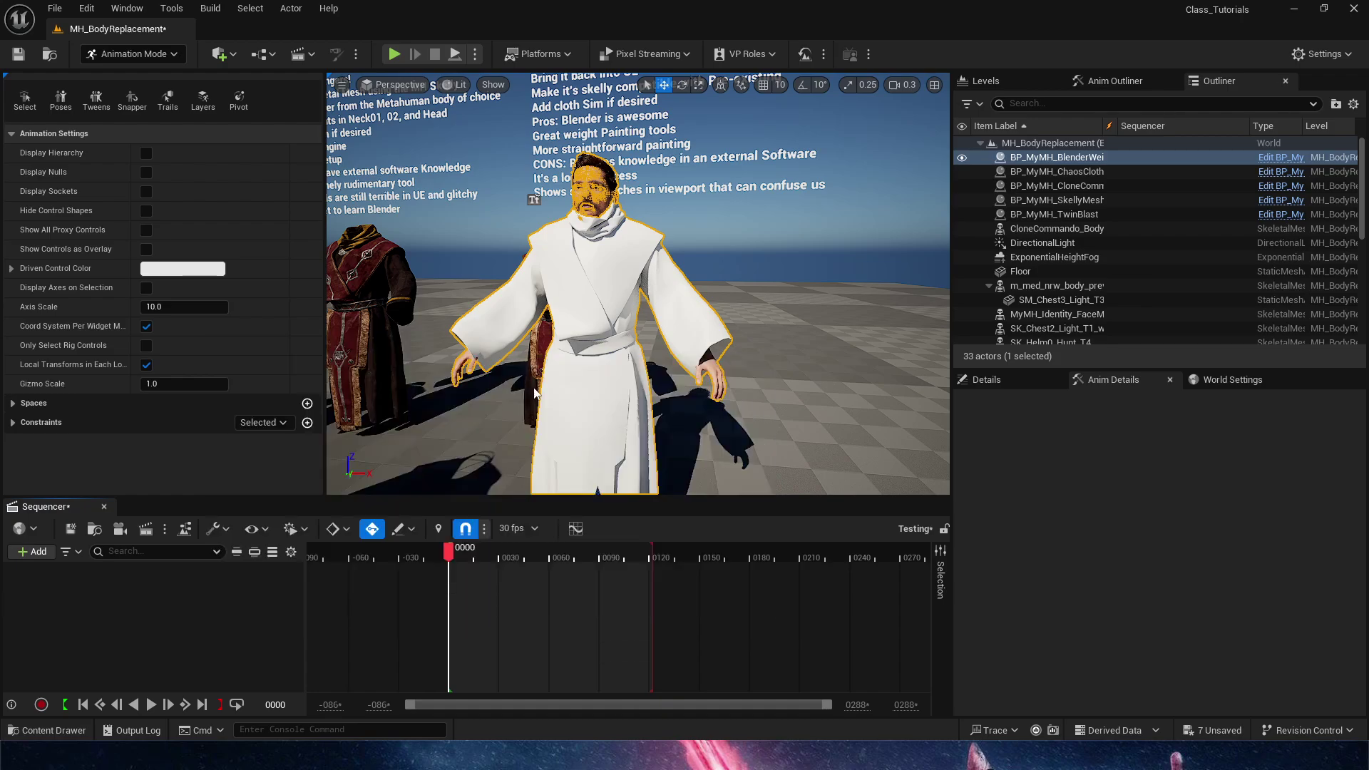
Try moving the rig's body_ctrl control to test how the robe follows the body, and undo the move
{"action": "left_click", "coordinate": [208, 616]}
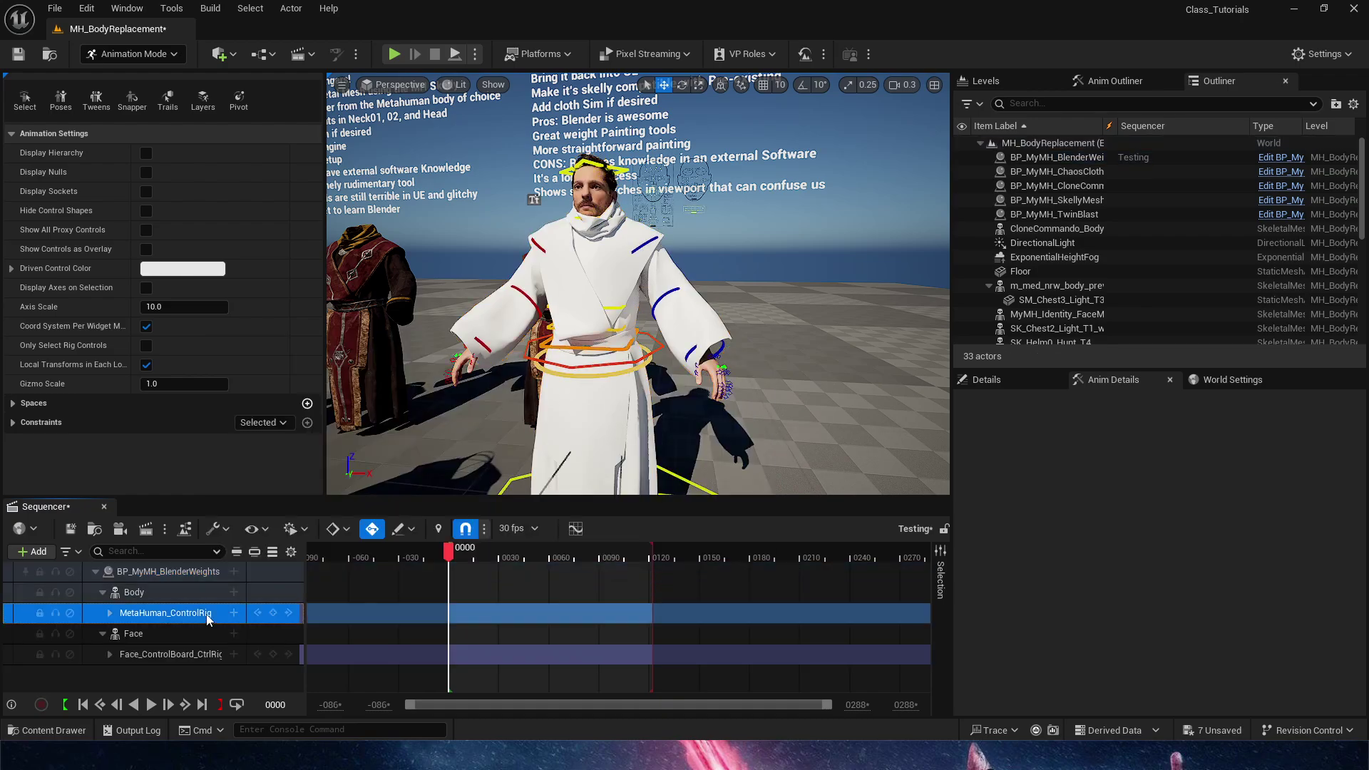
{"action": "left_click", "coordinate": [664, 348]}
{"action": "key", "text": "f"}
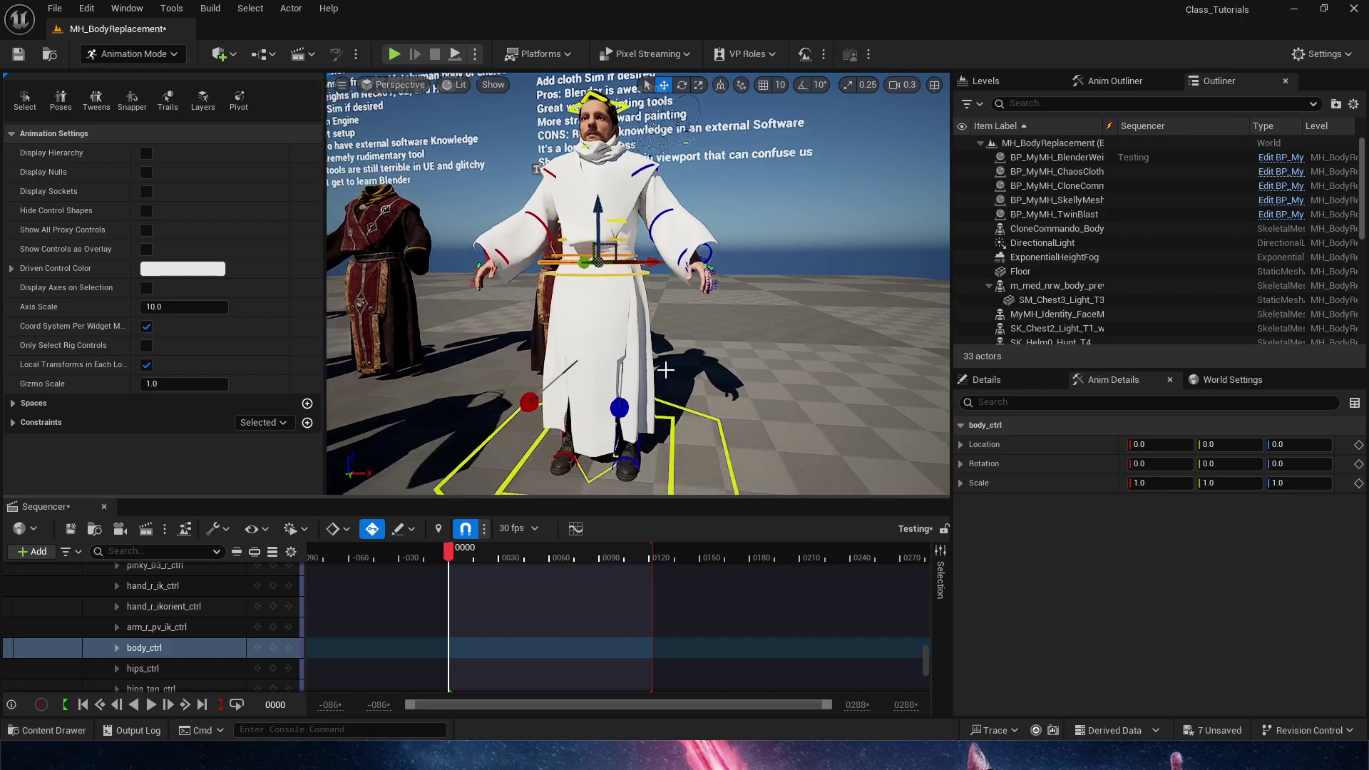
{"action": "left_click_drag", "start_coordinate": [607, 248], "coordinate": [719, 358]}
{"action": "key", "text": "ctrl+z"}
Delete the MetaHuman_ControlRig track from the Body in the sequence
{"action": "scroll", "coordinate": [853, 645], "scroll_direction": "up", "scroll_amount": 2}
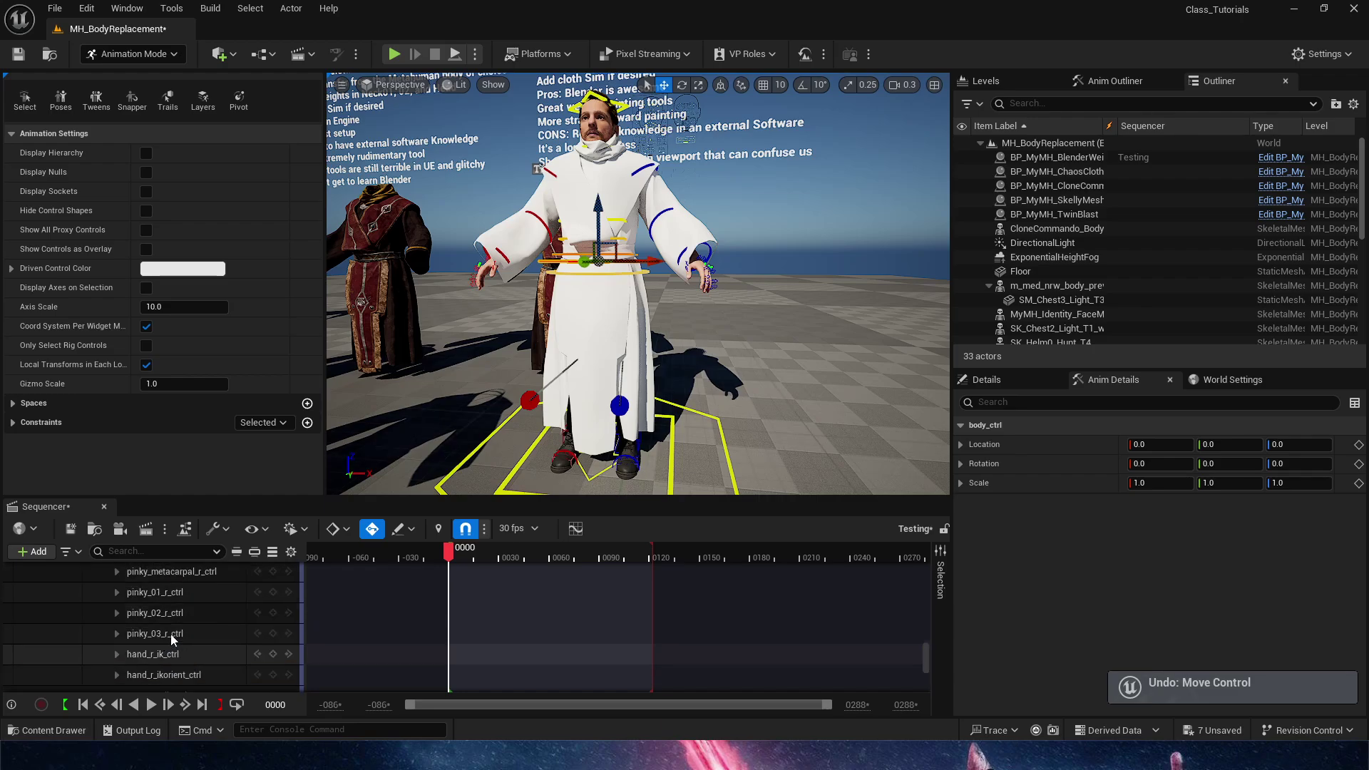
{"action": "left_click_drag", "start_coordinate": [928, 663], "coordinate": [925, 564]}
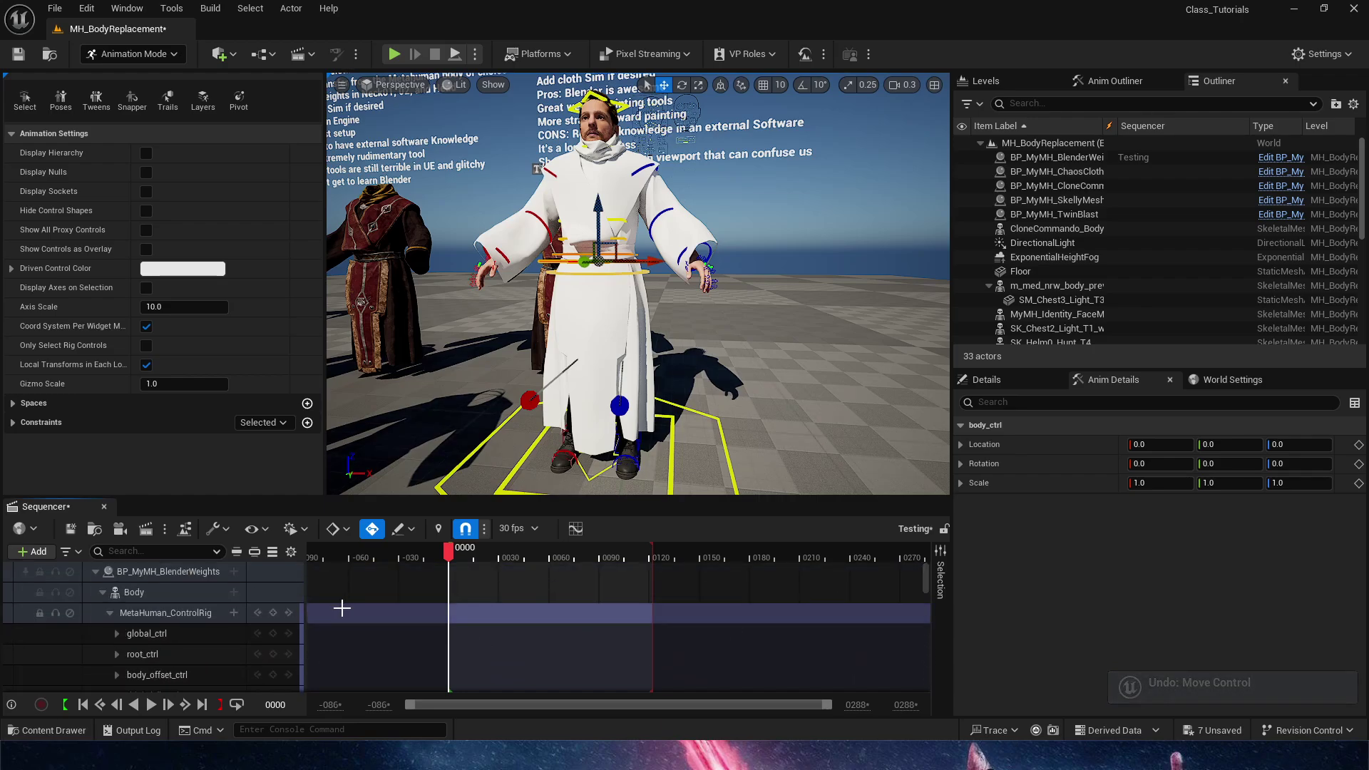
{"action": "left_click", "coordinate": [206, 617]}
{"action": "key", "text": "Delete"}
Add the Walk_Fwd animation to the Body track and scrub through its opening frames
{"action": "left_click", "coordinate": [233, 592]}
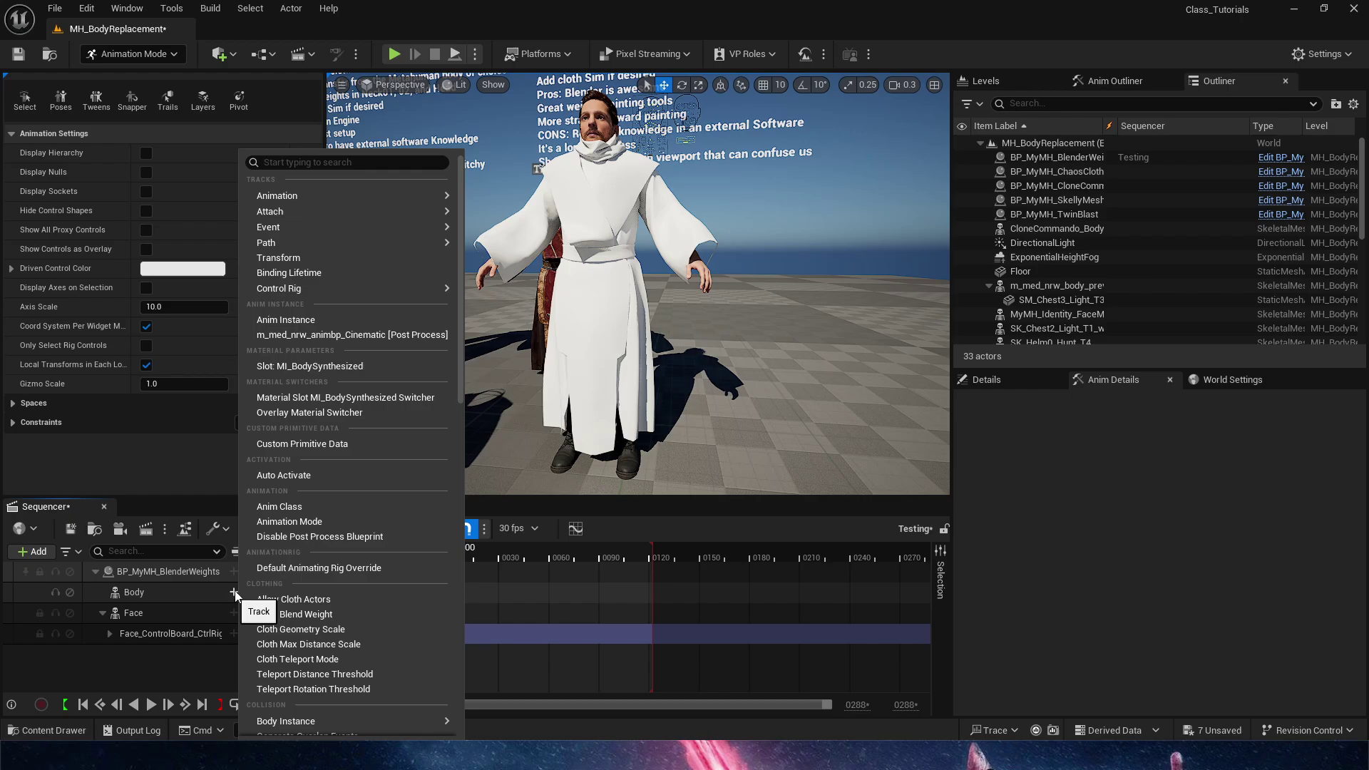
{"action": "mouse_move", "coordinate": [320, 196]}
{"action": "type", "text": "walk"}
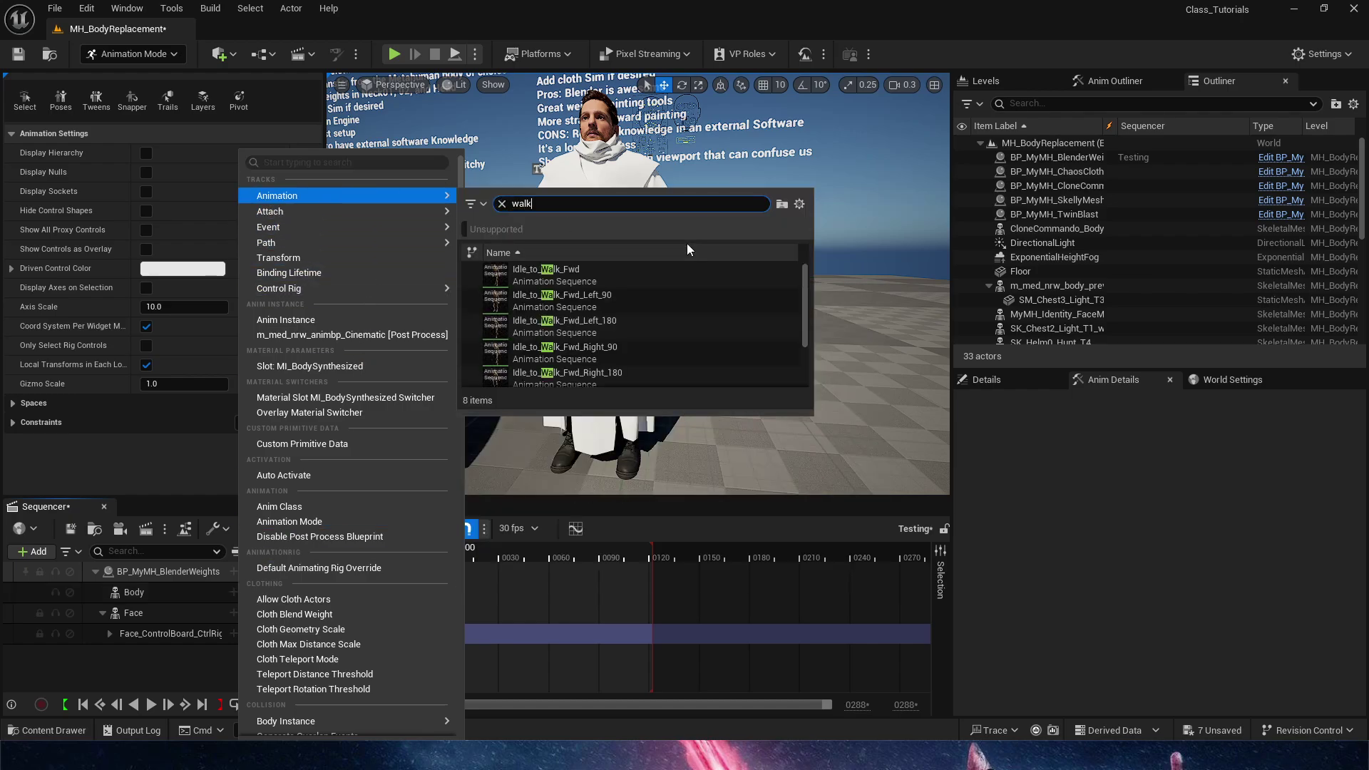
{"action": "scroll", "coordinate": [657, 330], "scroll_direction": "down", "scroll_amount": 3}
{"action": "left_click", "coordinate": [654, 330]}
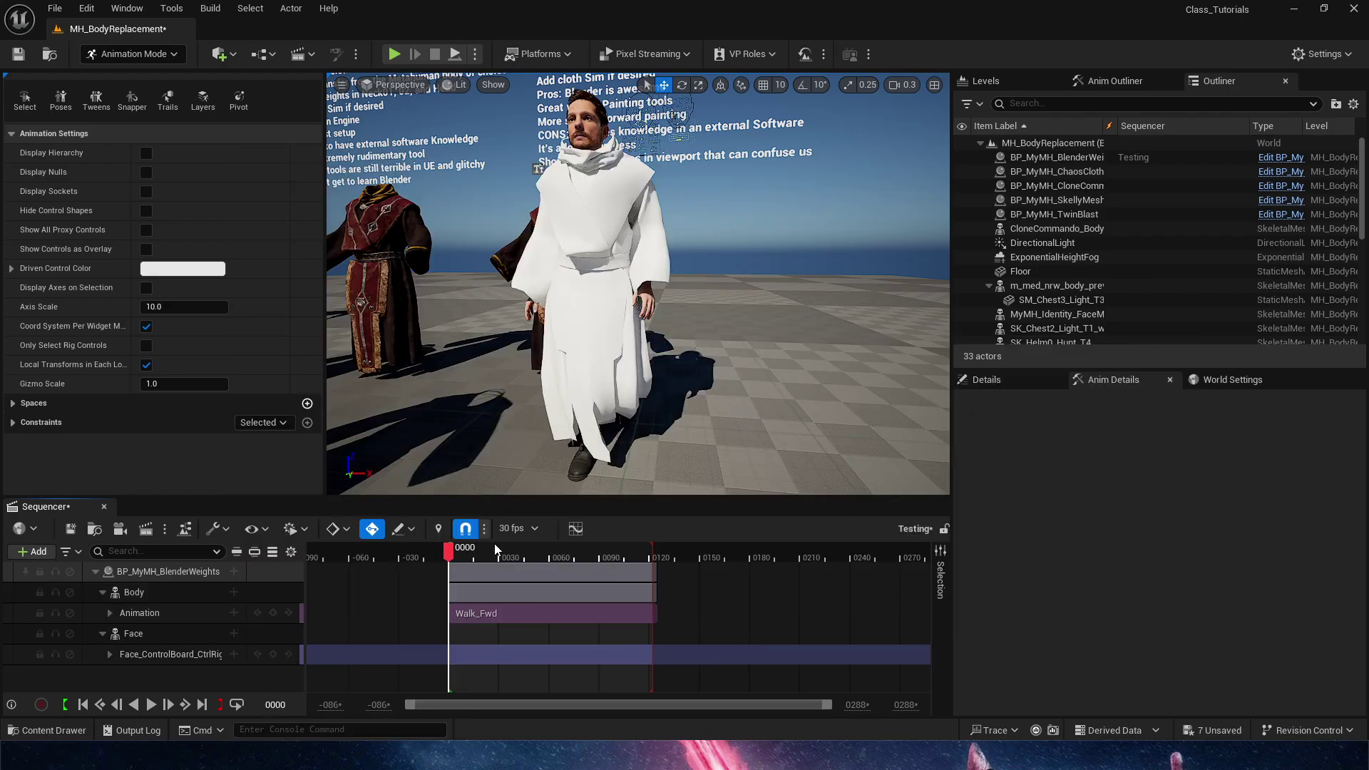
{"action": "left_click_drag", "start_coordinate": [476, 553], "coordinate": [440, 580]}
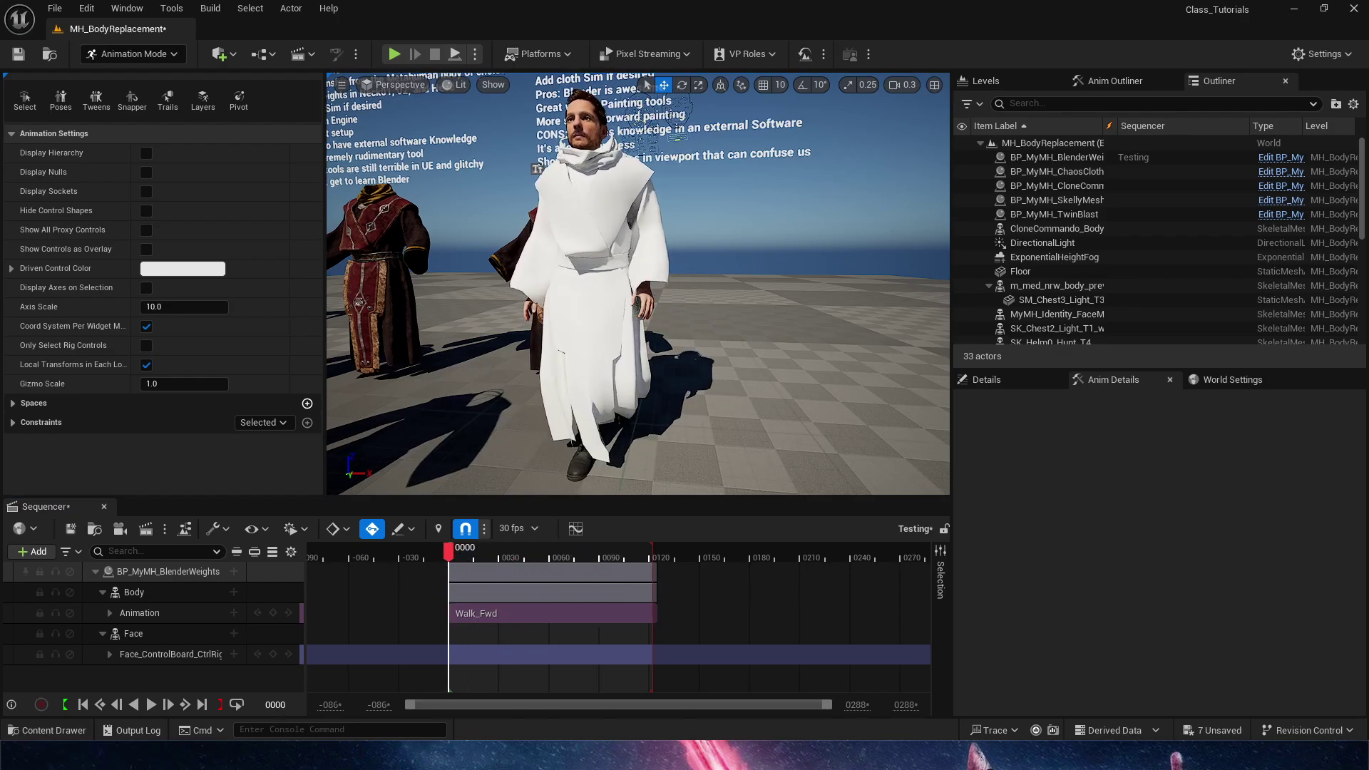
Examine the Blender Workflow notes displayed above the robed characters in the level
{"action": "right_click_drag", "start_coordinate": [628, 205], "coordinate": [599, 187]}
{"action": "right_click_drag", "start_coordinate": [691, 214], "coordinate": [691, 161]}
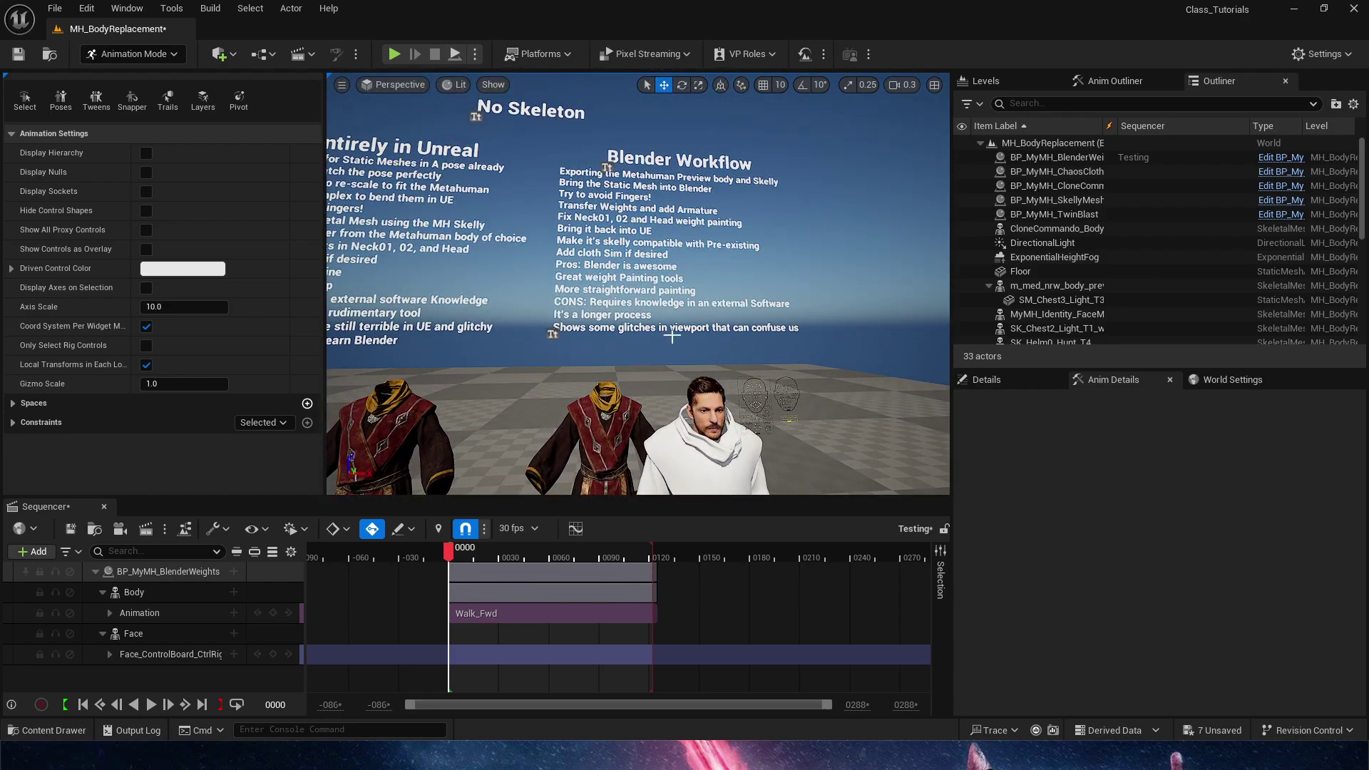
{"action": "right_click_drag", "start_coordinate": [621, 381], "coordinate": [562, 298]}
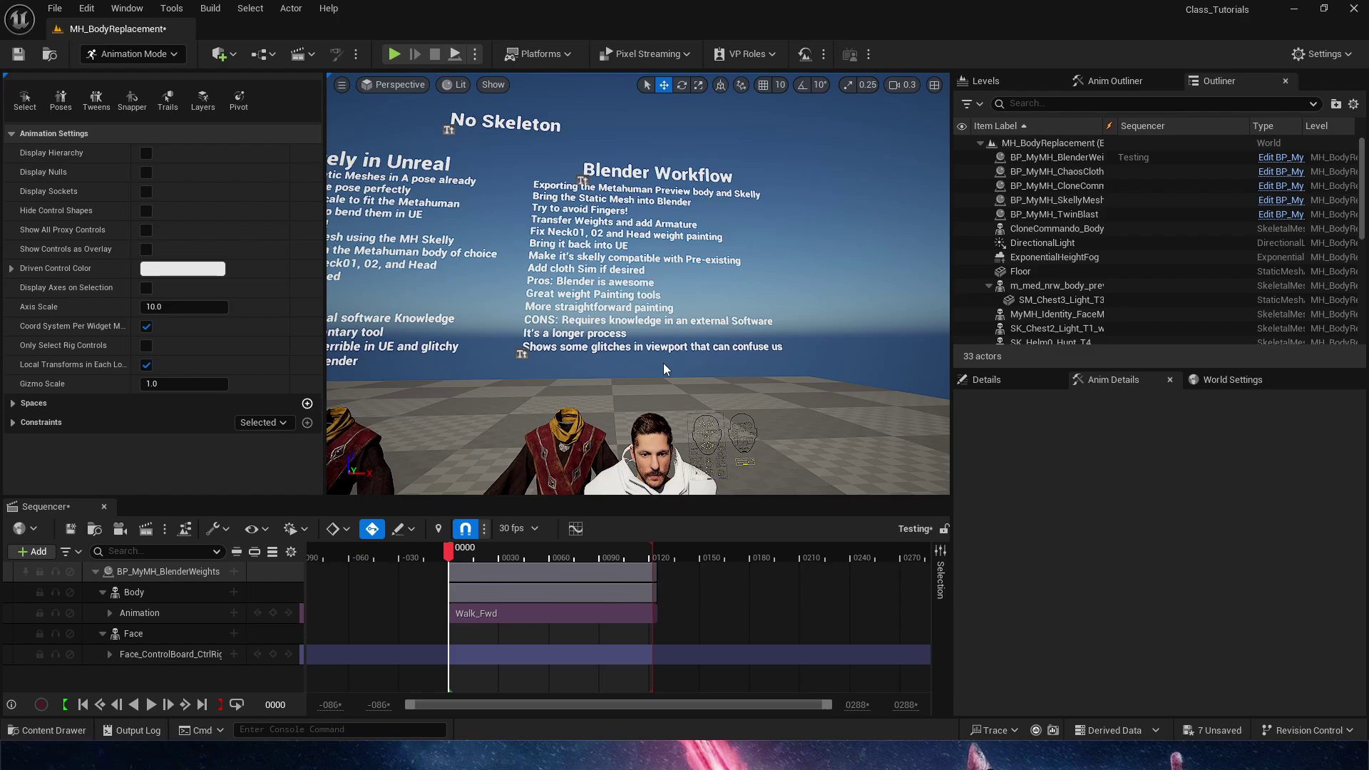
{"action": "key", "text": "w"}
{"action": "right_click_drag", "start_coordinate": [669, 359], "coordinate": [575, 245]}
{"action": "key", "text": "e"}
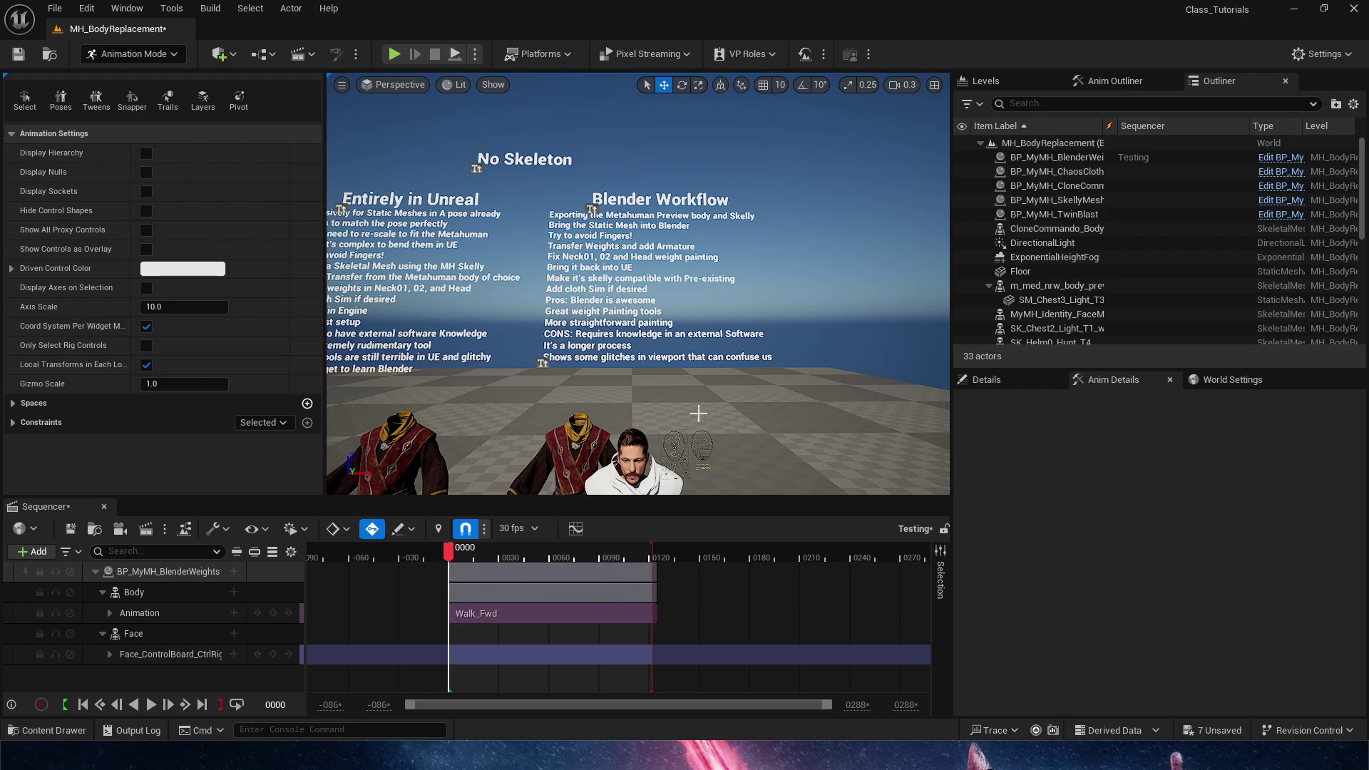
{"action": "right_click_drag", "start_coordinate": [698, 413], "coordinate": [698, 414]}
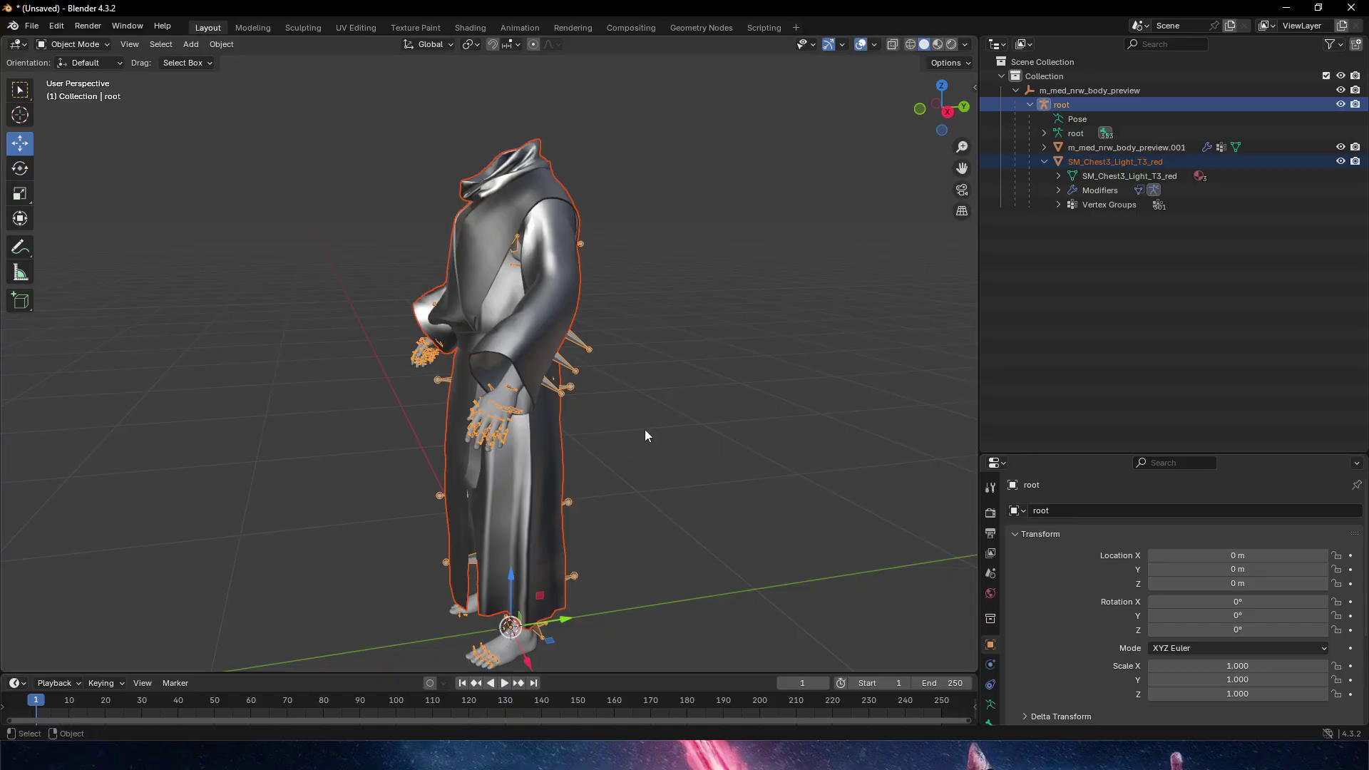
Switch to Blender and remove the DataTransfer and Armature modifiers from the SM_Chest3_Light_T3_red robe
{"action": "left_click", "coordinate": [668, 391]}
{"action": "left_click", "coordinate": [524, 335]}
{"action": "middle_click_drag", "start_coordinate": [524, 335], "coordinate": [740, 492]}
{"action": "left_click_drag", "start_coordinate": [1076, 451], "coordinate": [1076, 237]}
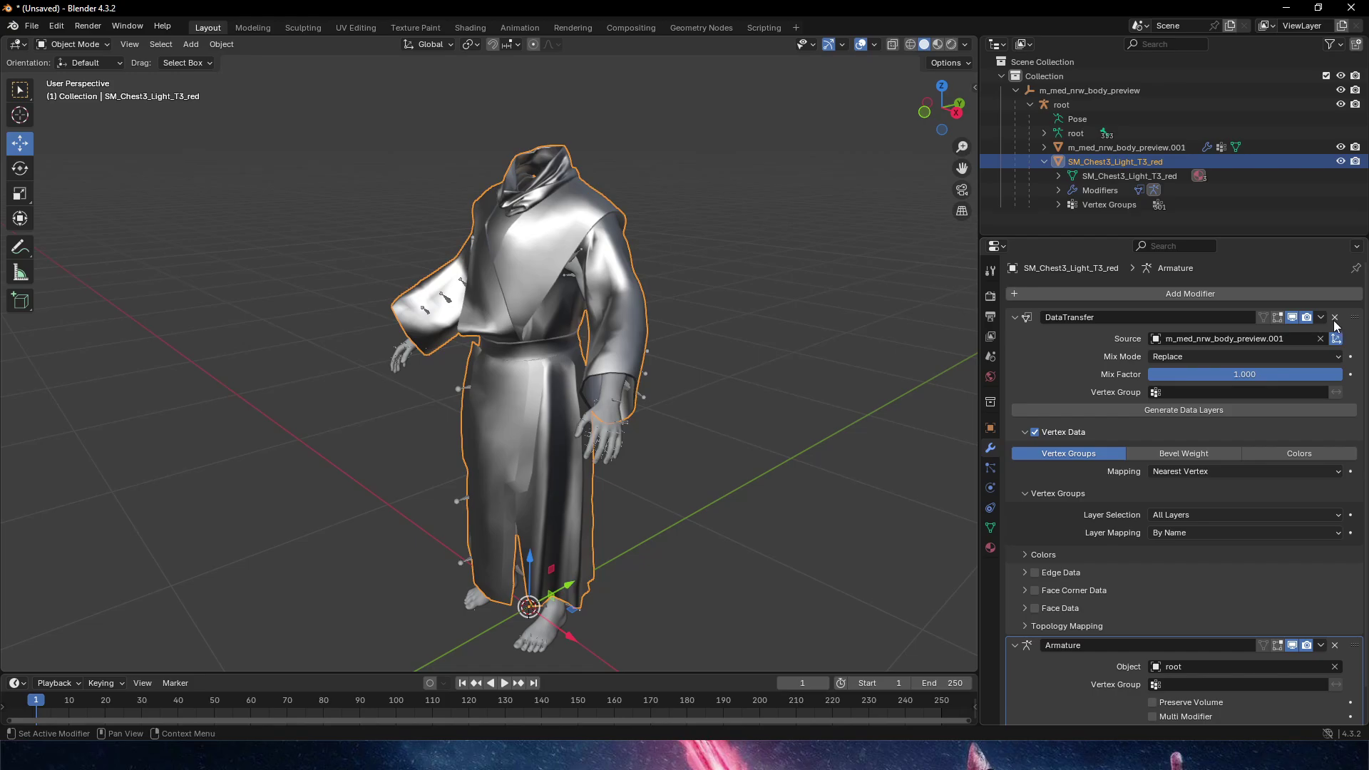
{"action": "left_click", "coordinate": [1336, 318]}
{"action": "left_click", "coordinate": [1335, 318]}
{"action": "middle_click_drag", "start_coordinate": [571, 392], "coordinate": [603, 328]}
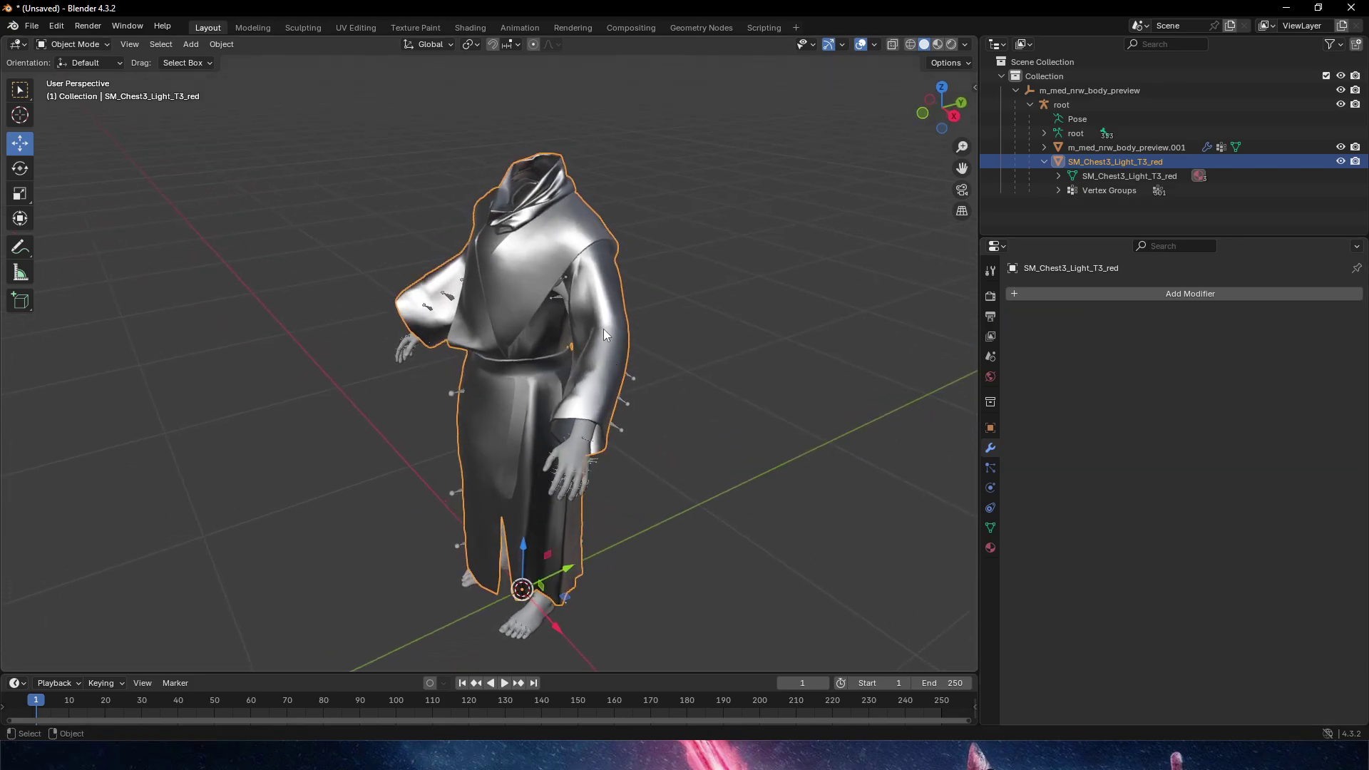
Open the Sculpting workspace for the SM_Chest3_Light_T3_red robe and inspect its sleeve around the hand
{"action": "left_click", "coordinate": [305, 27]}
{"action": "scroll", "coordinate": [642, 330], "scroll_direction": "up", "scroll_amount": 5}
{"action": "middle_click_drag", "start_coordinate": [726, 334], "coordinate": [703, 464], "text": "shift"}
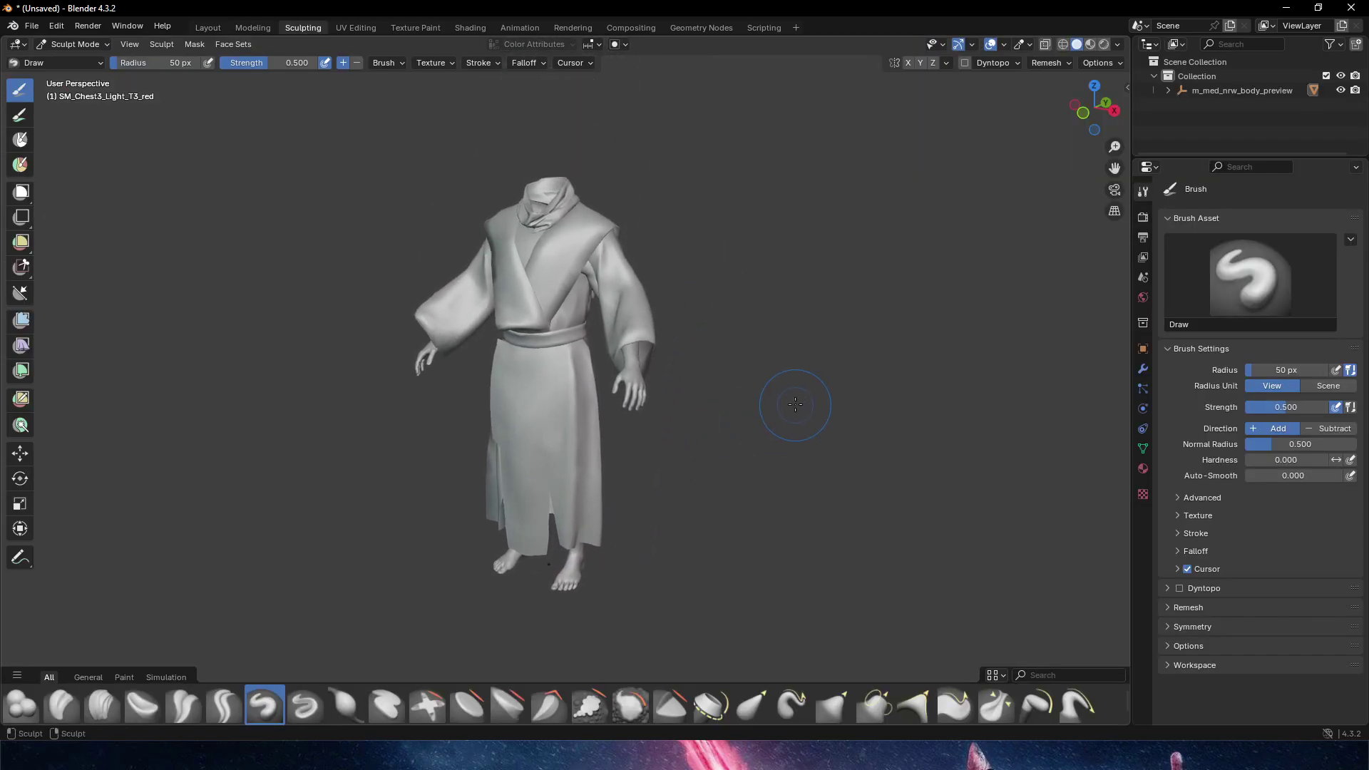
{"action": "middle_click_drag", "start_coordinate": [794, 406], "coordinate": [802, 335], "text": "ctrl"}
{"action": "mouse_move", "coordinate": [849, 385]}
{"action": "middle_mouse_down"}
{"action": "mouse_move", "coordinate": [754, 367]}
{"action": "mouse_move", "coordinate": [762, 311]}
{"action": "mouse_move", "coordinate": [583, 447]}
{"action": "middle_mouse_up"}
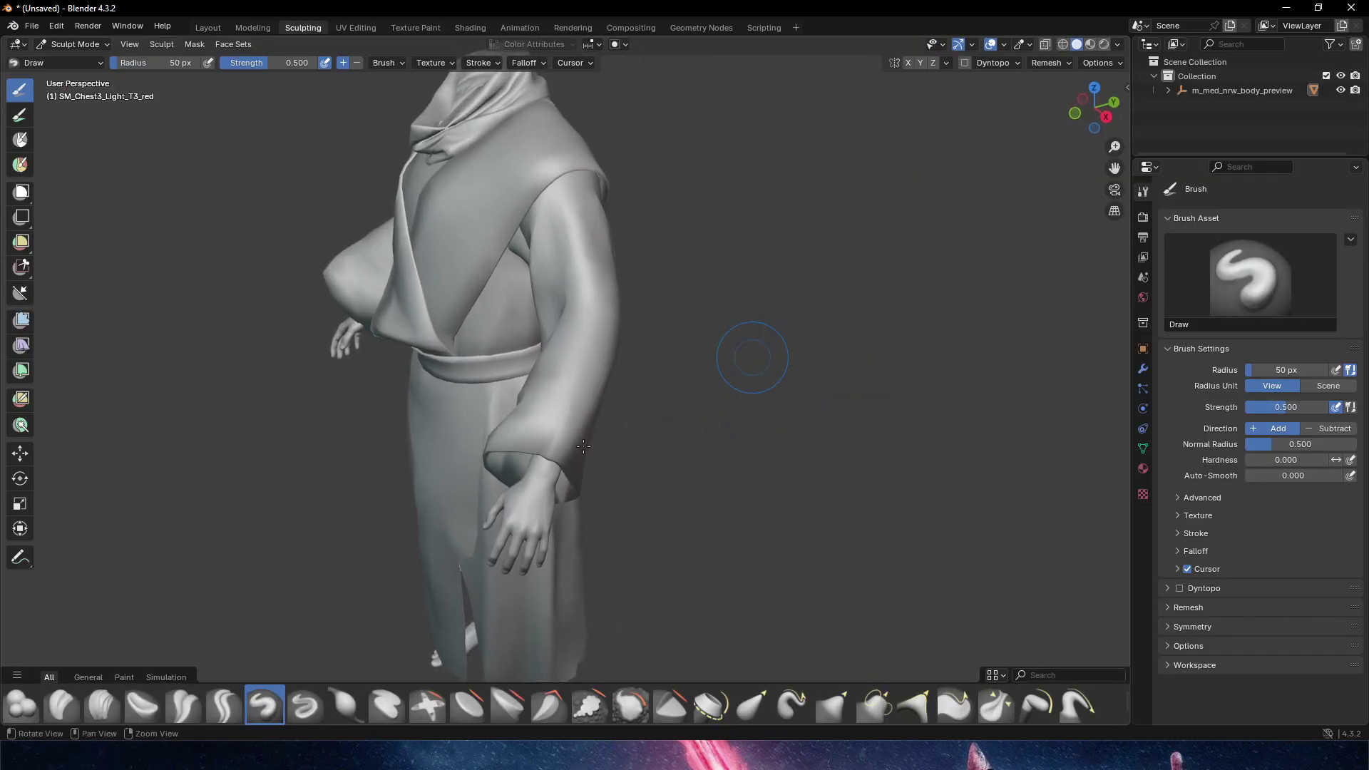
Choose the Pose brush and set its Pose Origin Offset to 2.000 with 1 Pose IK segment
{"action": "left_click", "coordinate": [1037, 706]}
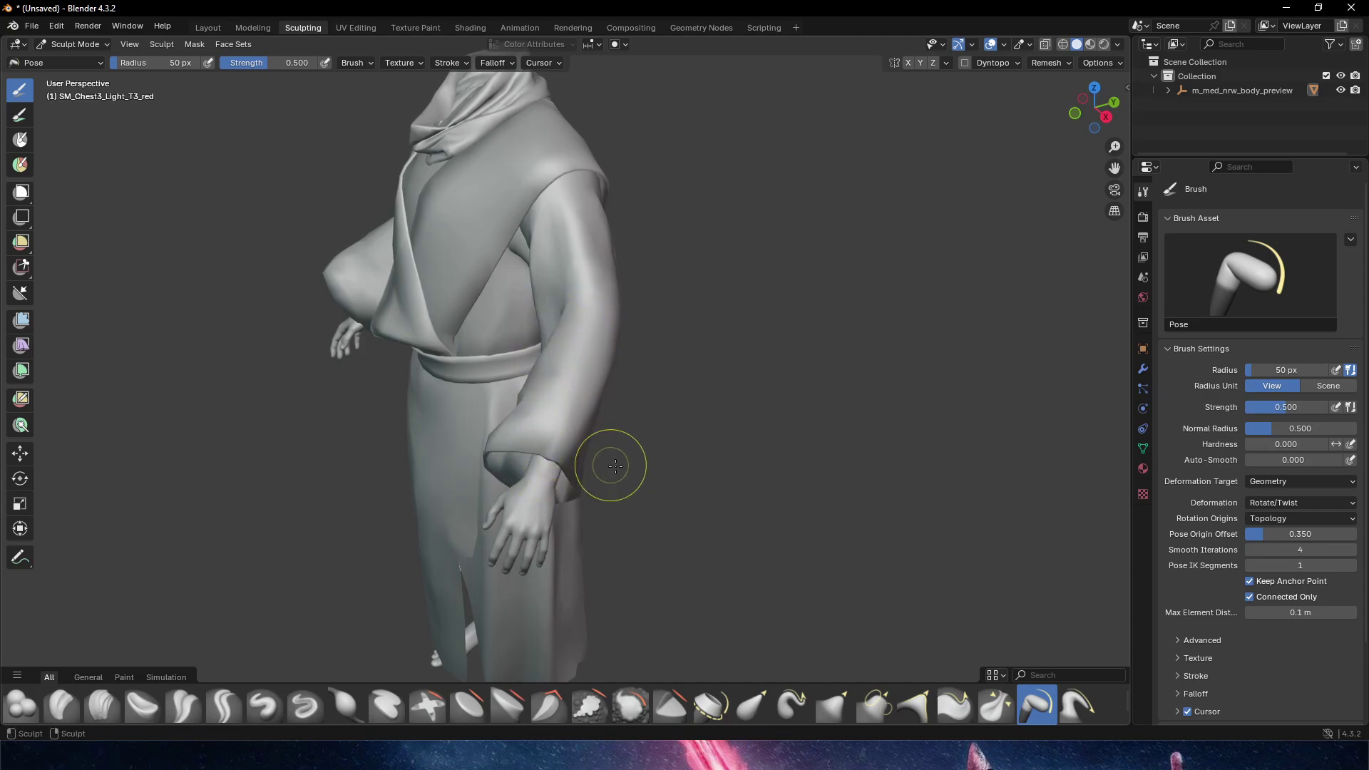
{"action": "left_click_drag", "start_coordinate": [1281, 533], "coordinate": [1326, 534]}
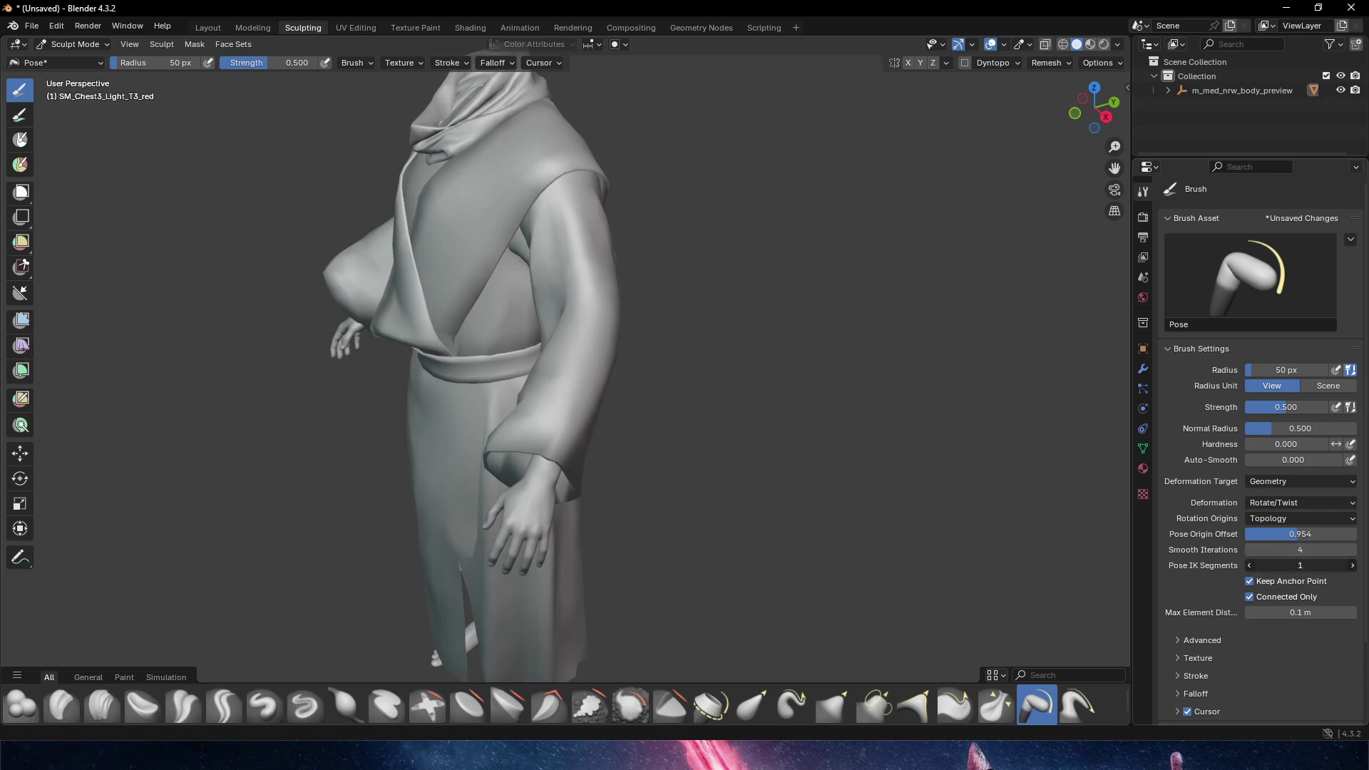
{"action": "left_click", "coordinate": [1353, 566]}
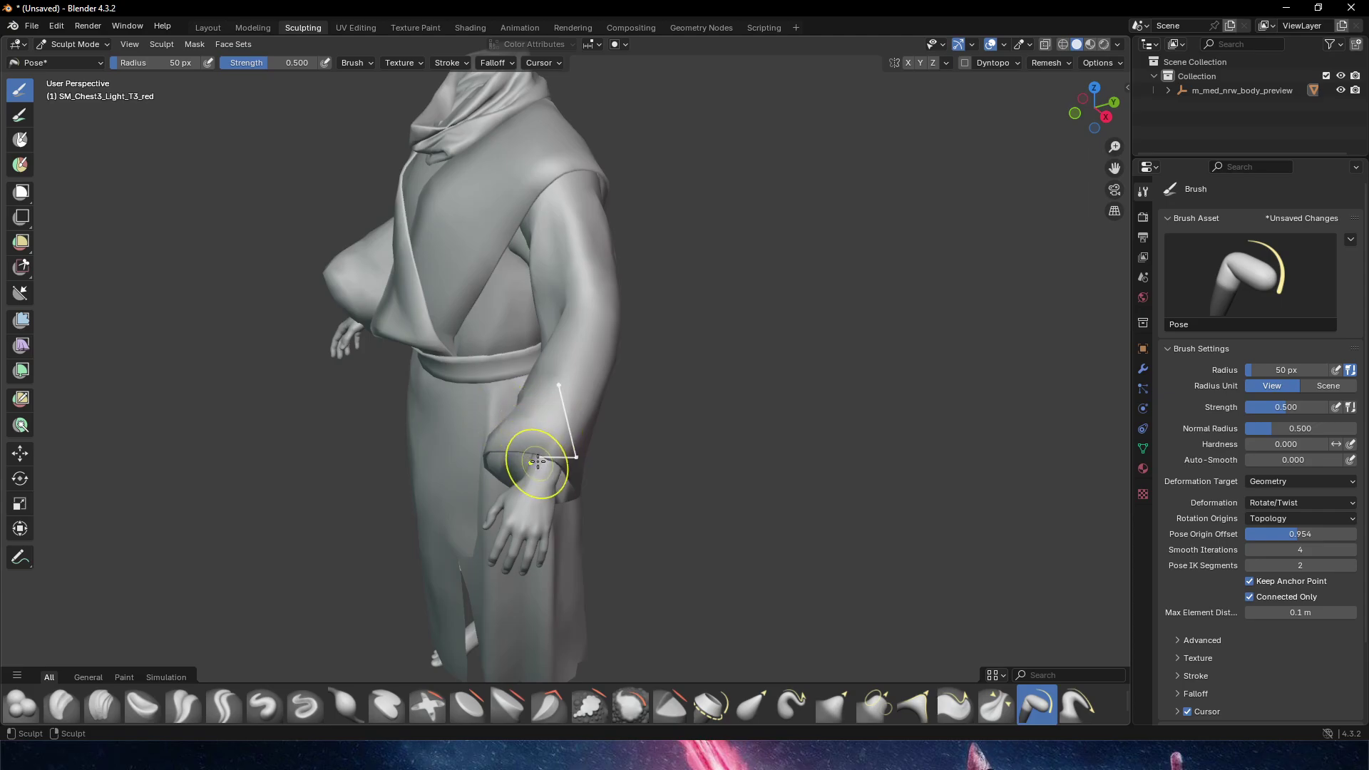
{"action": "type", "text": "1"}
{"action": "key", "text": "Return"}
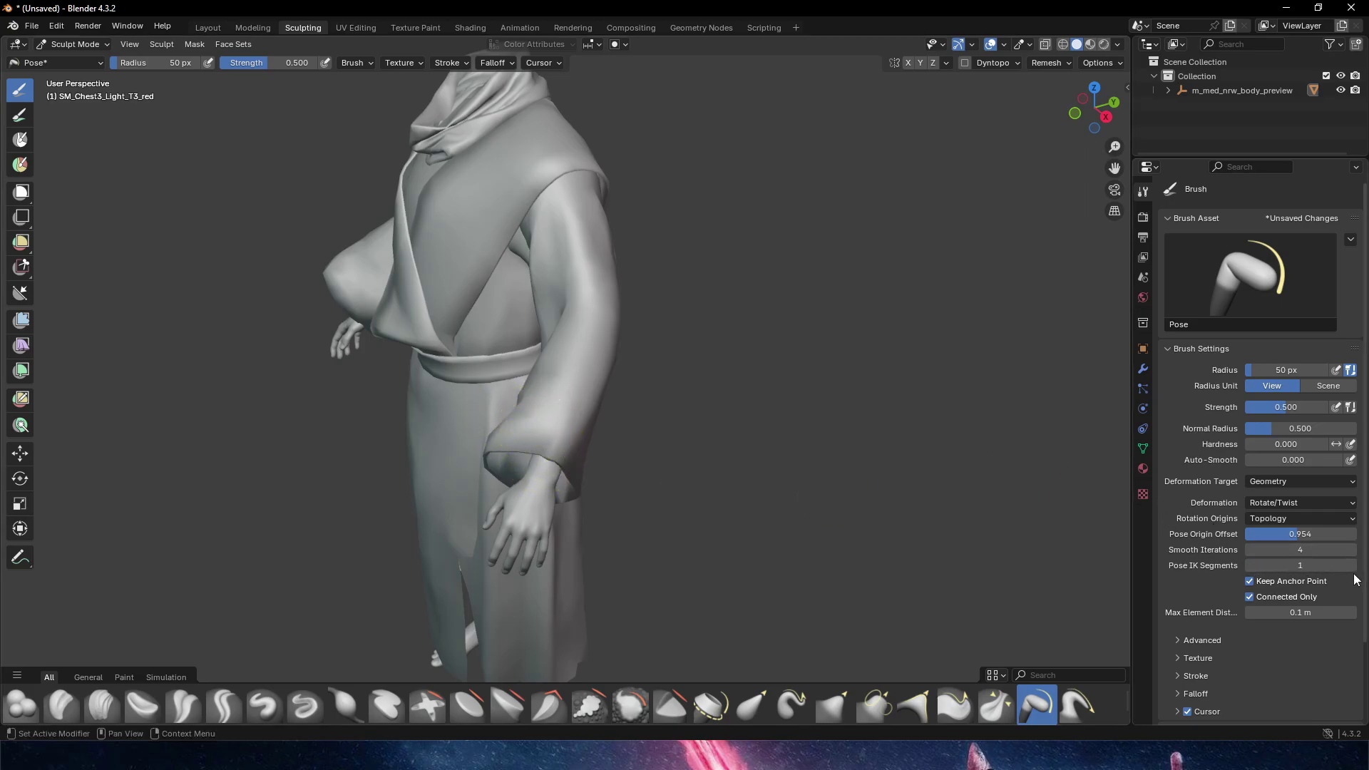
{"action": "left_click_drag", "start_coordinate": [1326, 542], "coordinate": [1358, 543]}
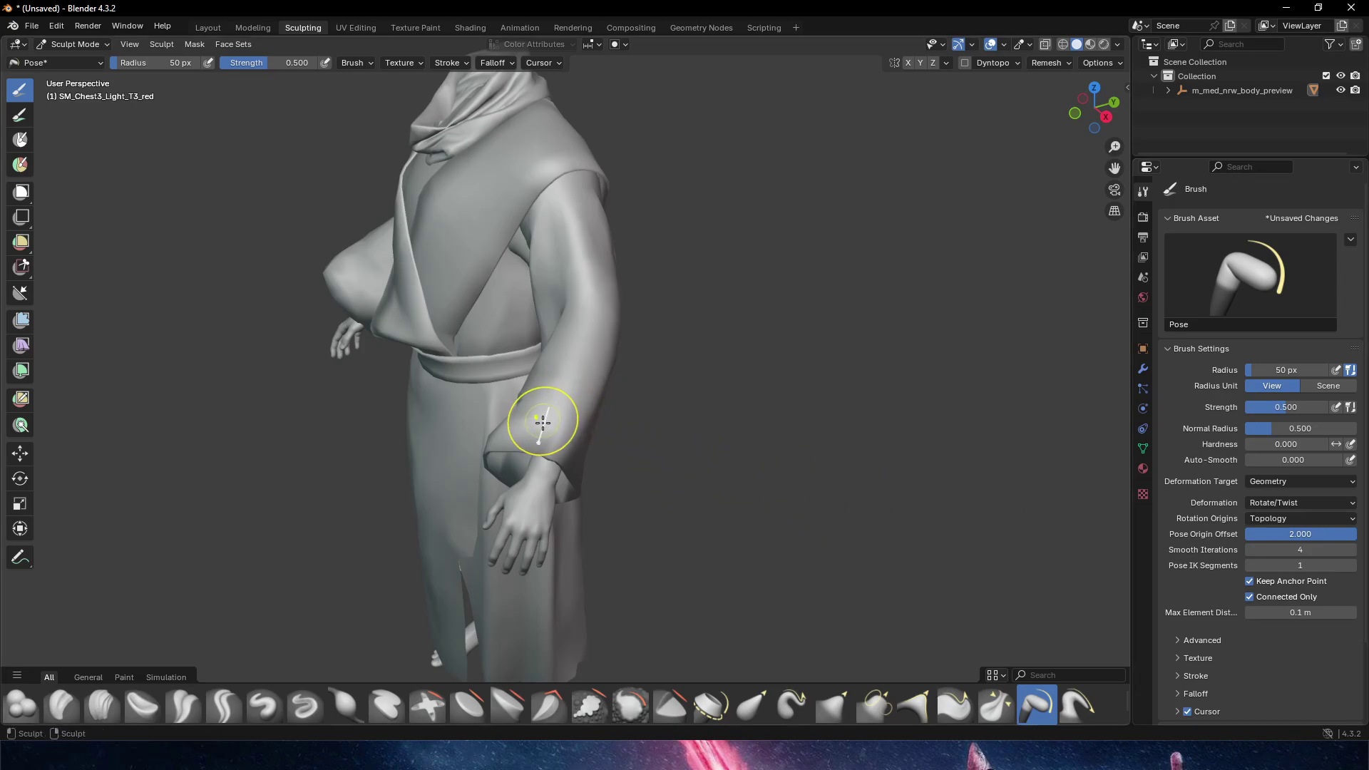
Try to bend the robe's sleeve cuff with the Pose brush, and undo the stroke
{"action": "middle_click_drag", "start_coordinate": [561, 447], "coordinate": [366, 305]}
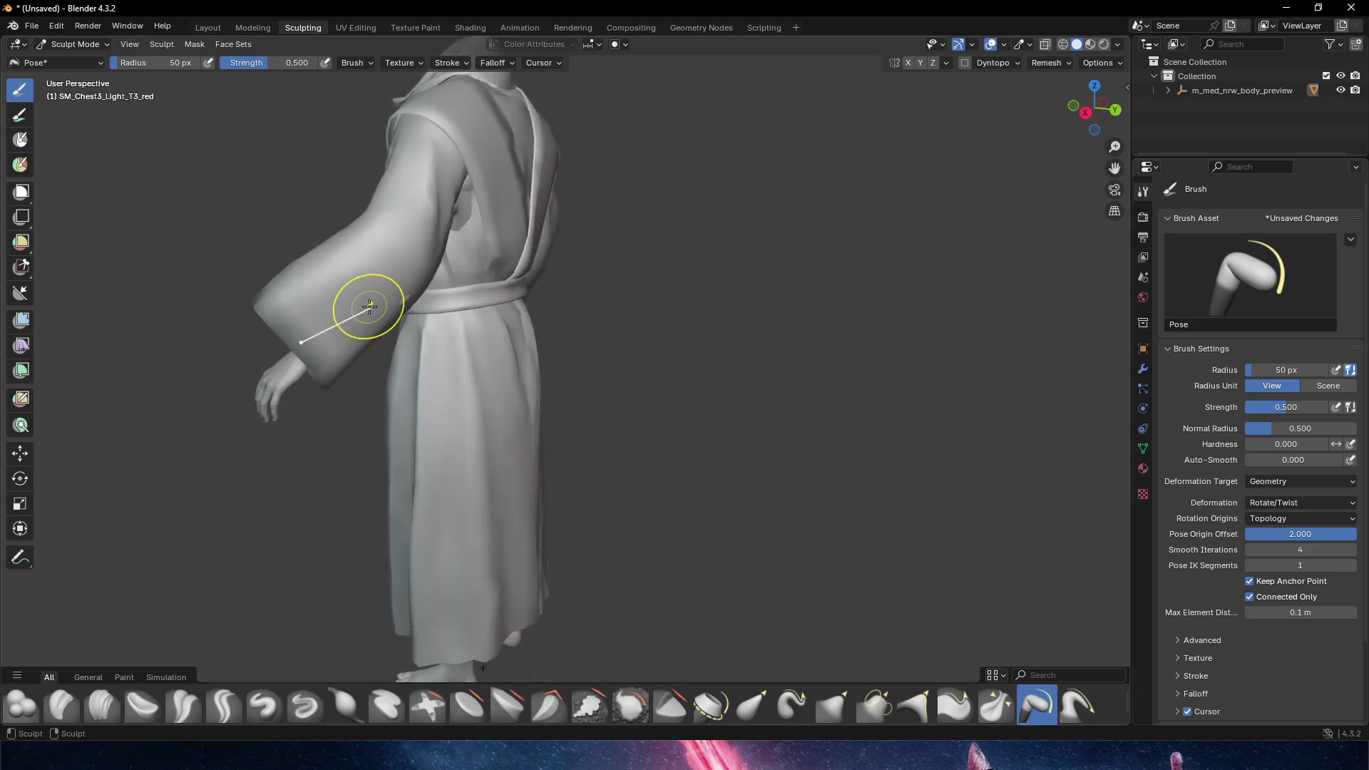
{"action": "mouse_move", "coordinate": [291, 347]}
{"action": "left_mouse_down"}
{"action": "mouse_move", "coordinate": [351, 390]}
{"action": "mouse_move", "coordinate": [328, 361]}
{"action": "left_mouse_up"}
{"action": "key", "text": "ctrl+z"}
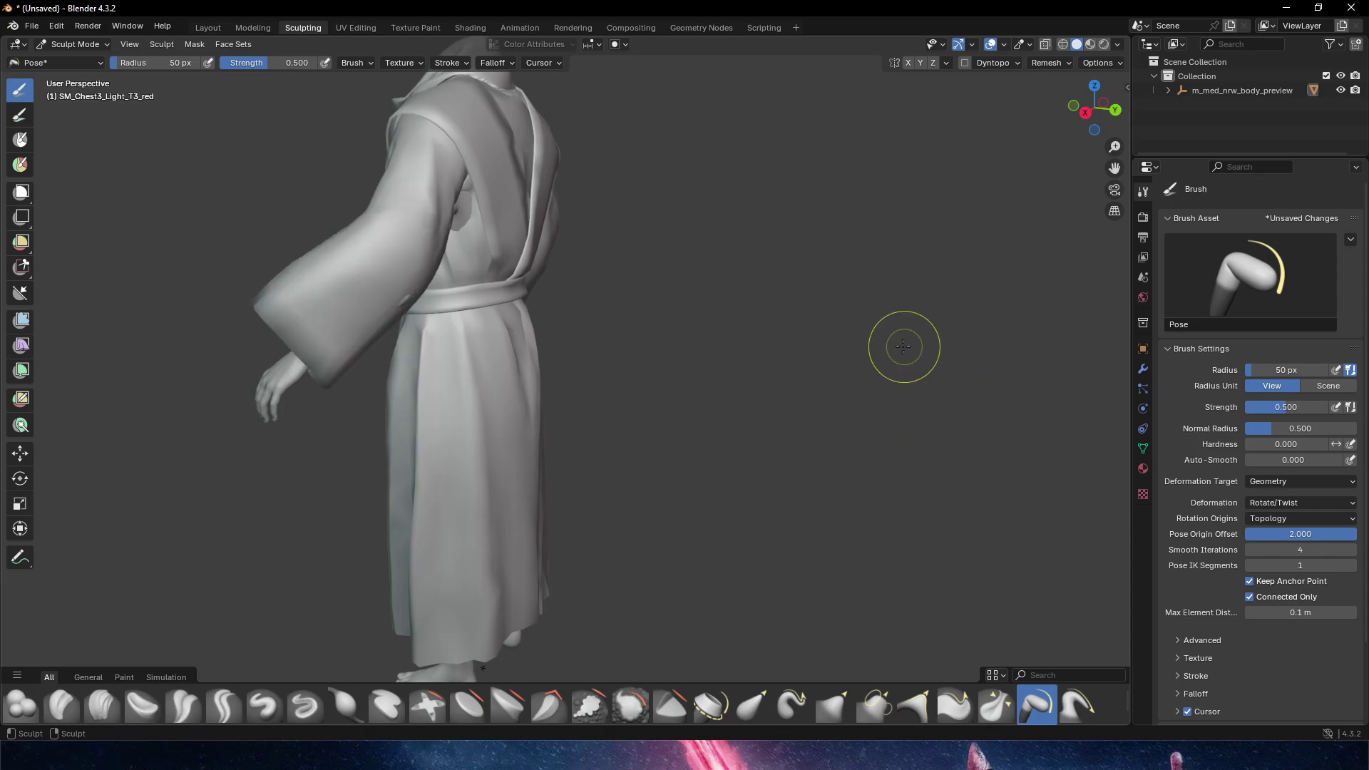
Set the Pose brush radius to 209 px and bend the robe's sleeve near the cuff
{"action": "middle_click_drag", "start_coordinate": [719, 315], "coordinate": [758, 370], "text": "shift"}
{"action": "left_click", "coordinate": [1289, 370]}
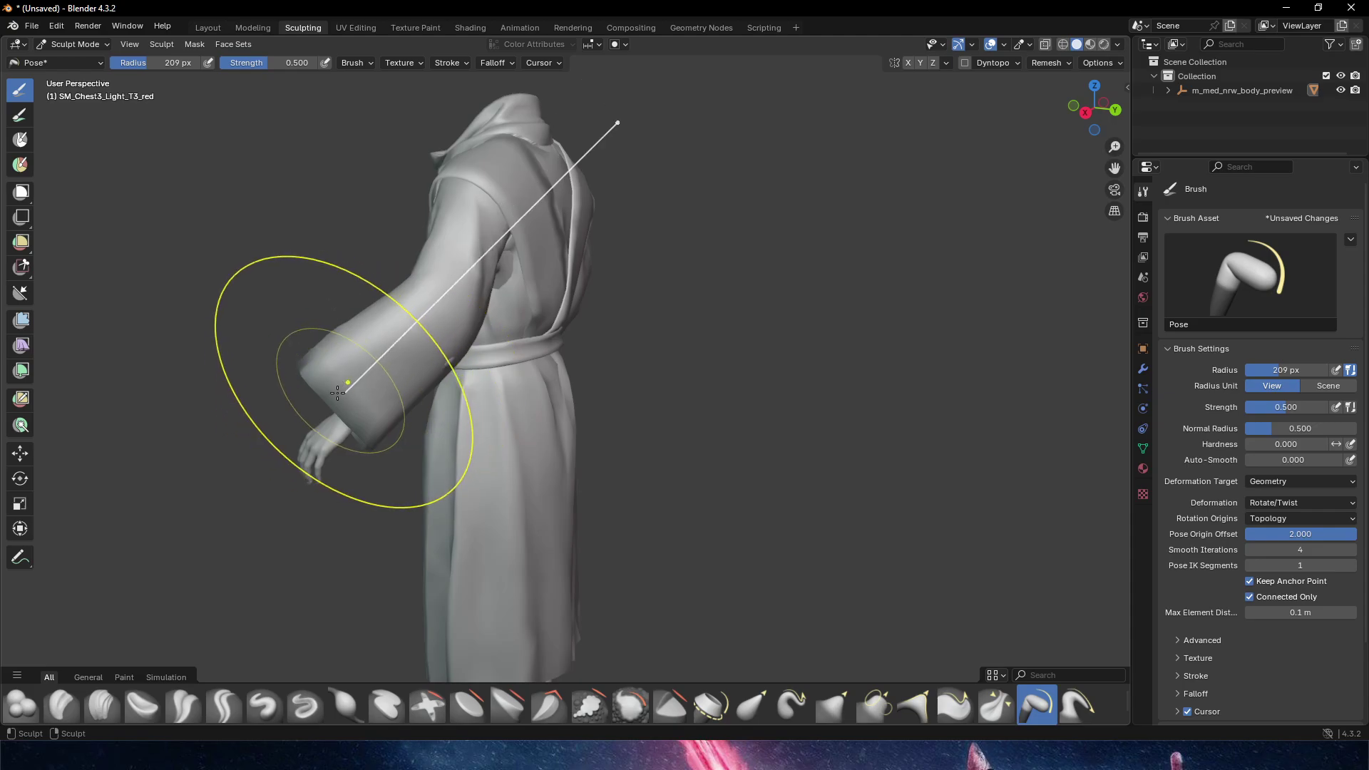
{"action": "left_click_drag", "start_coordinate": [336, 398], "coordinate": [360, 400]}
{"action": "middle_click_drag", "start_coordinate": [791, 435], "coordinate": [862, 460]}
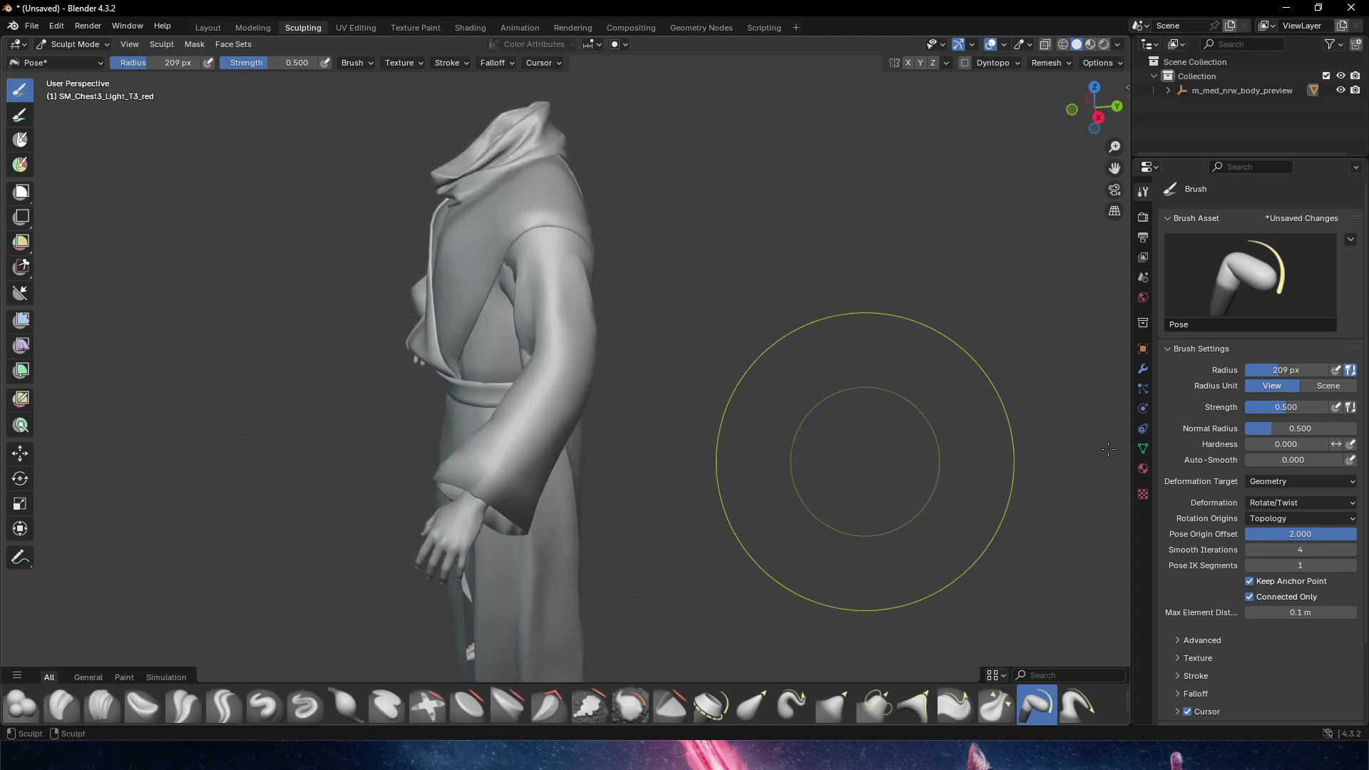
Set the Pose brush radius to 134 px and swing the sleeve's lower part backward, away from the hand
{"action": "left_click_drag", "start_coordinate": [1289, 370], "coordinate": [1279, 370]}
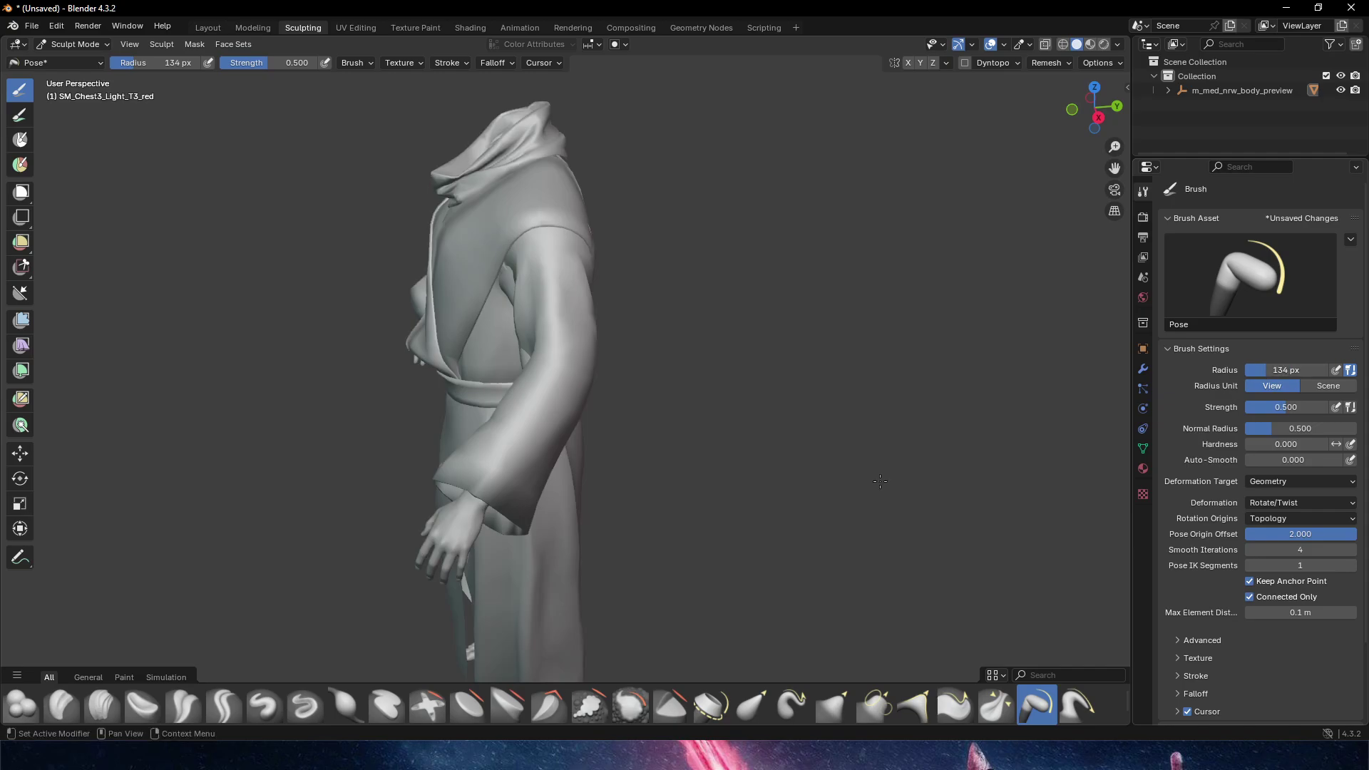
{"action": "left_click_drag", "start_coordinate": [485, 492], "coordinate": [537, 531]}
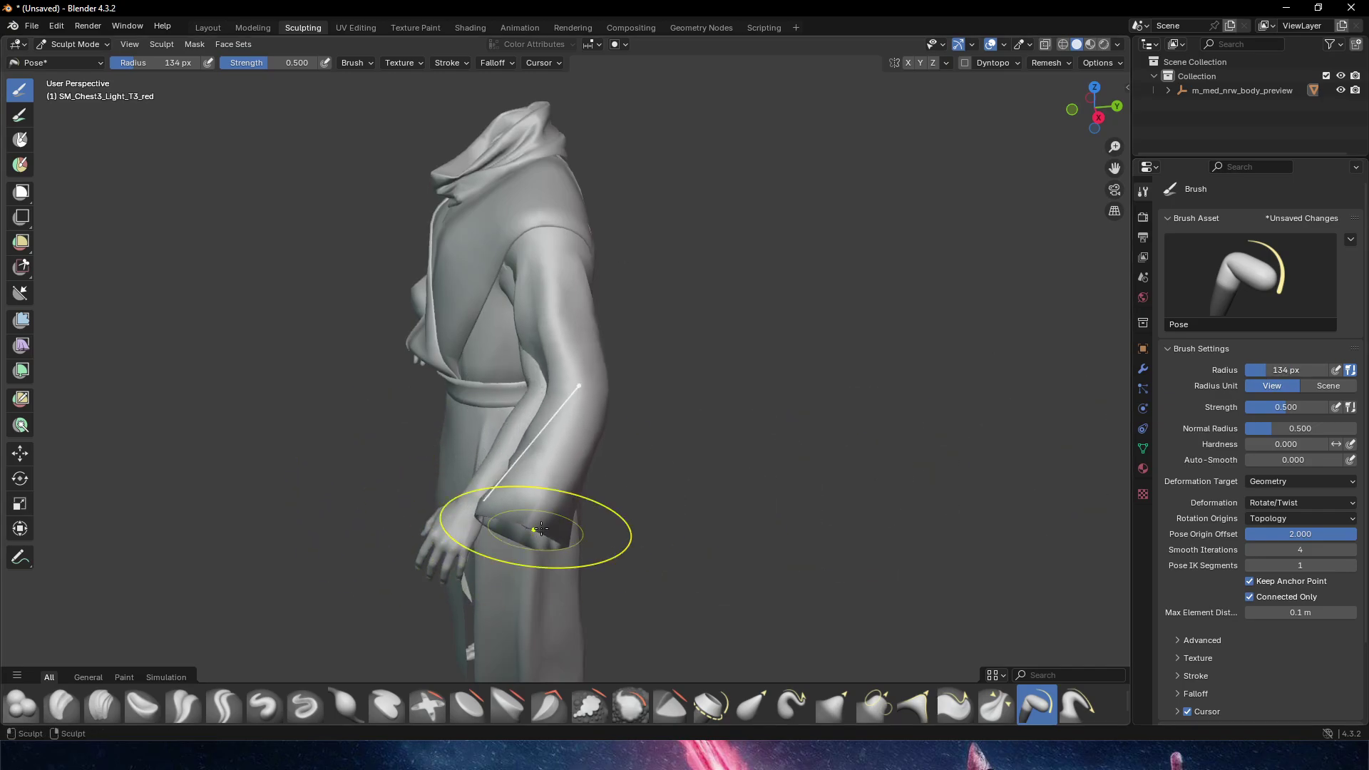
{"action": "middle_click_drag", "start_coordinate": [665, 517], "coordinate": [639, 507]}
{"action": "left_click_drag", "start_coordinate": [484, 490], "coordinate": [517, 494]}
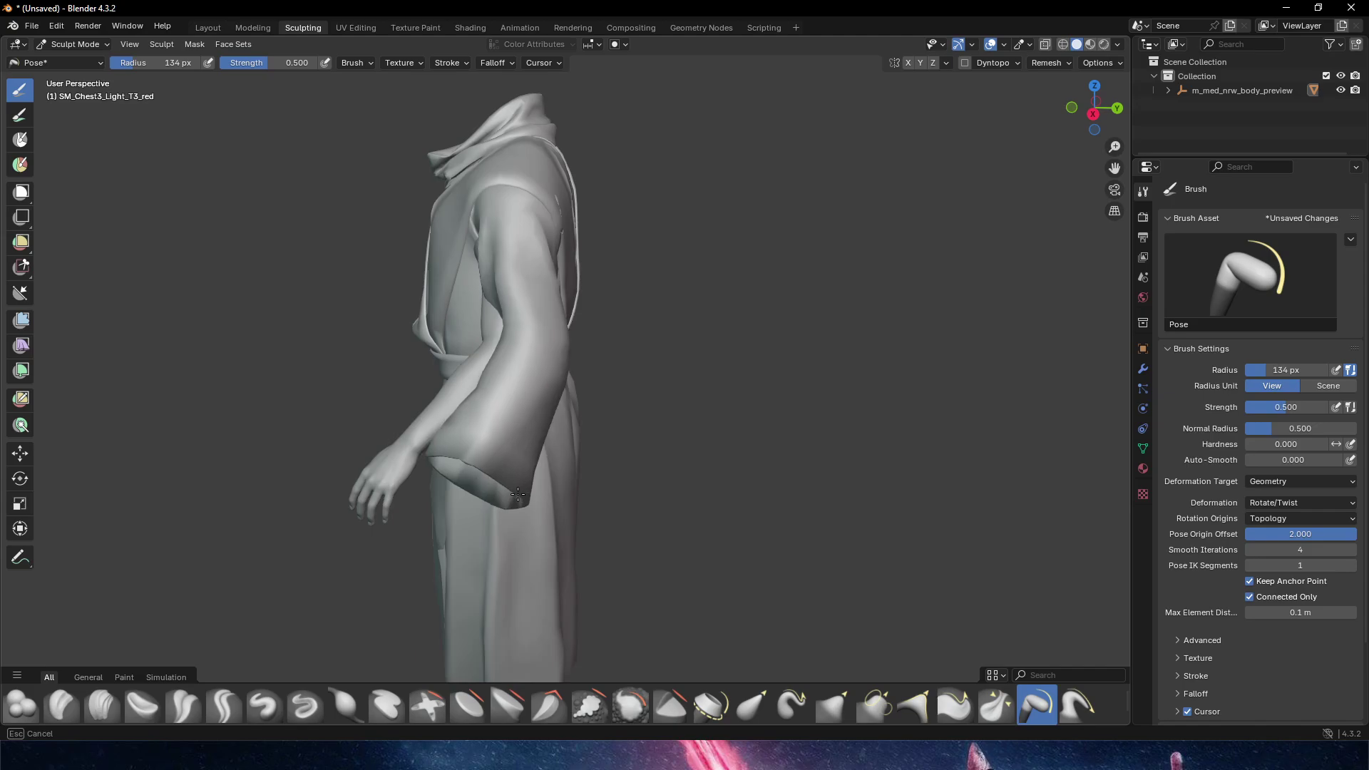
{"action": "middle_click_drag", "start_coordinate": [621, 490], "coordinate": [531, 427]}
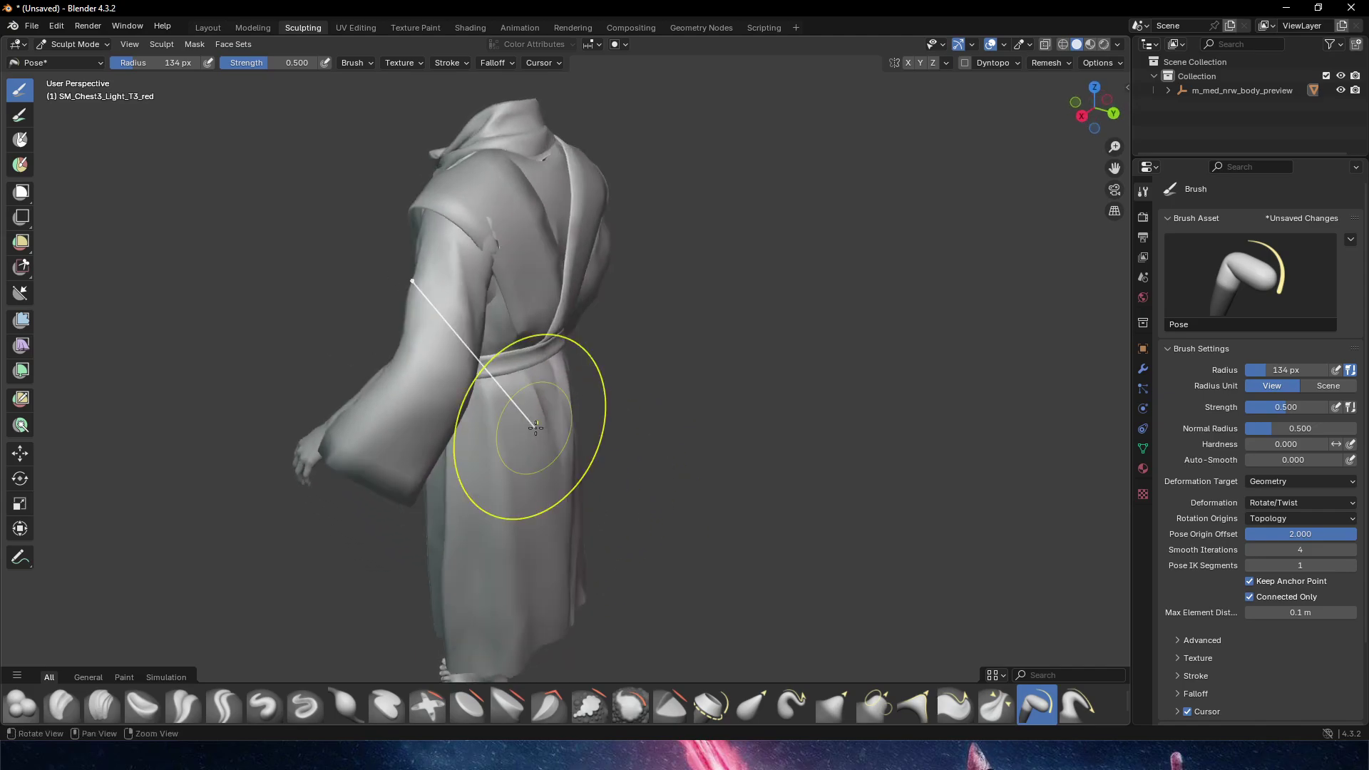
Search the brushes for "gra", choose the Grab brush, and try reshaping the robe's sleeve around the elbow and forearm
{"action": "scroll", "coordinate": [535, 428], "scroll_direction": "up", "scroll_amount": 2}
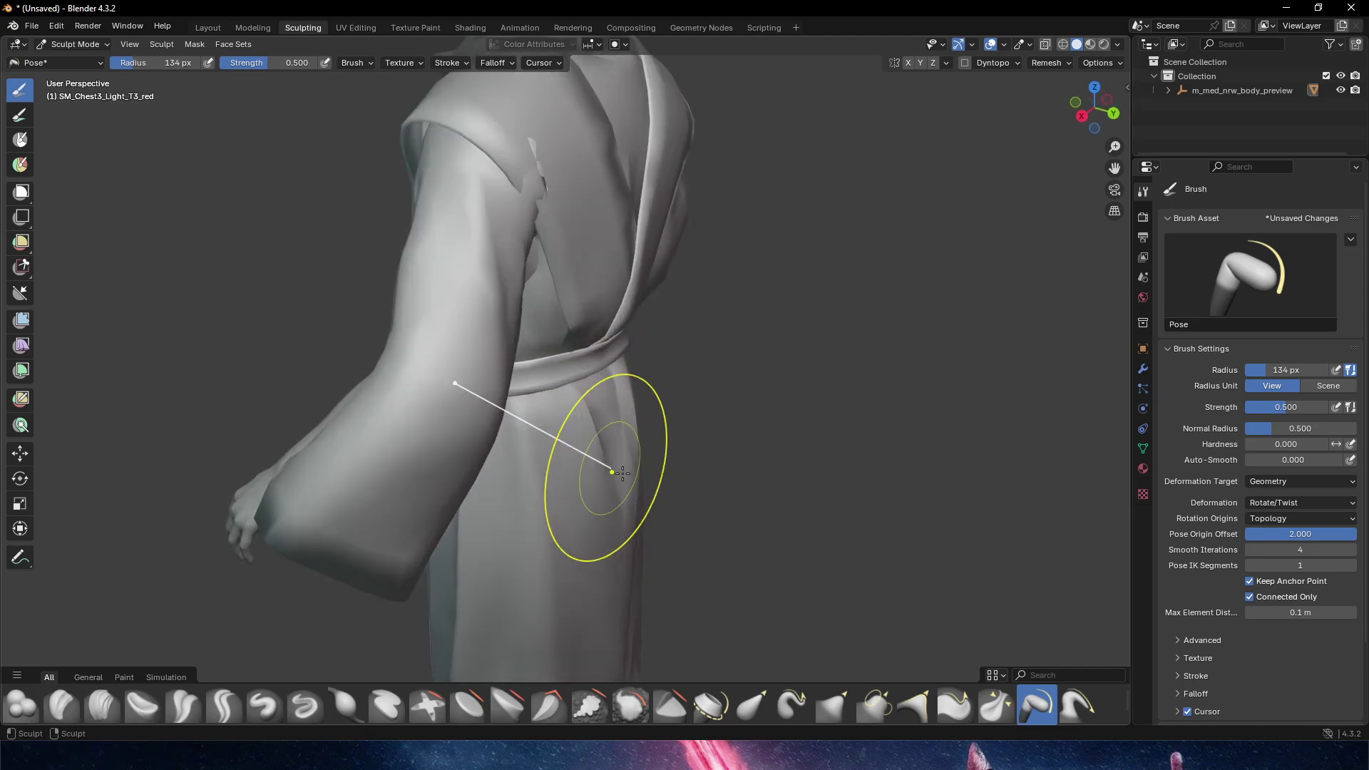
{"action": "left_click", "coordinate": [1067, 673]}
{"action": "type", "text": "gra"}
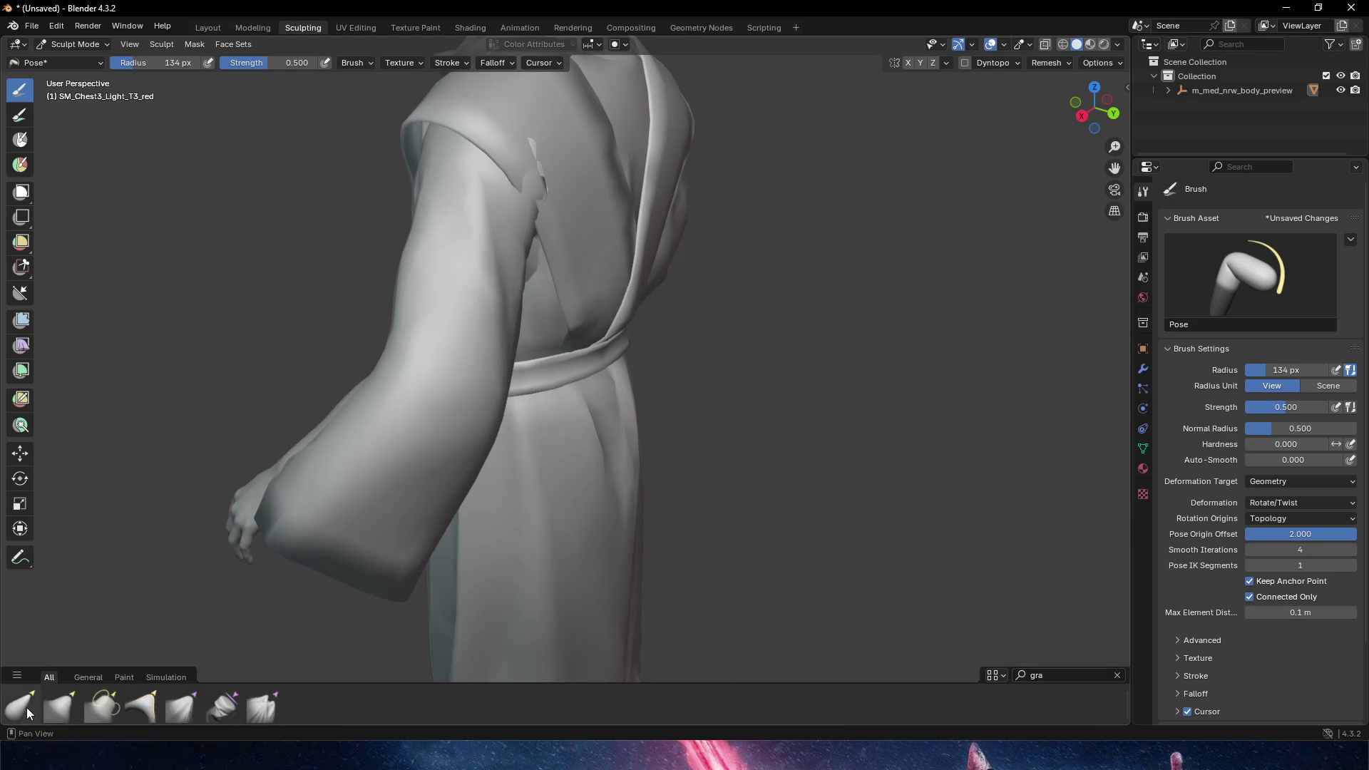
{"action": "left_click", "coordinate": [61, 706]}
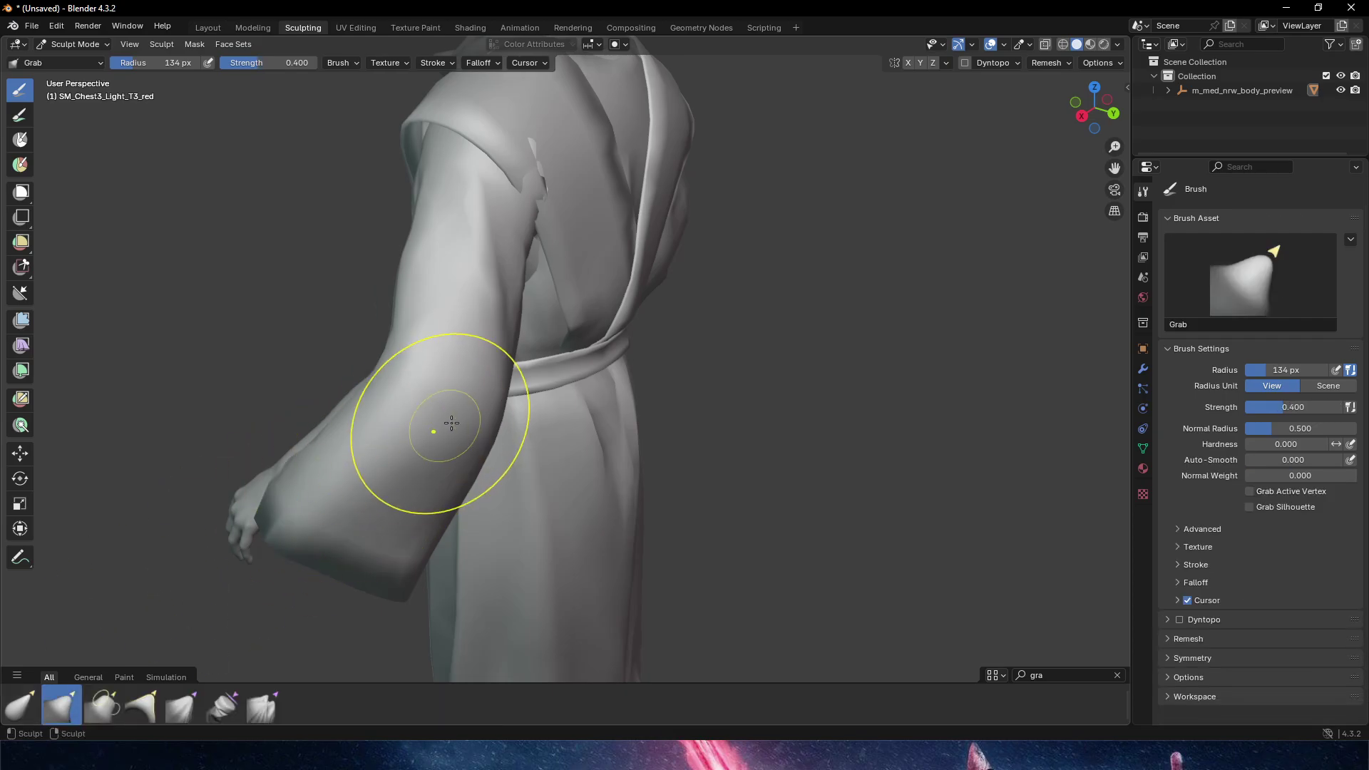
{"action": "middle_click_drag", "start_coordinate": [464, 410], "coordinate": [534, 442]}
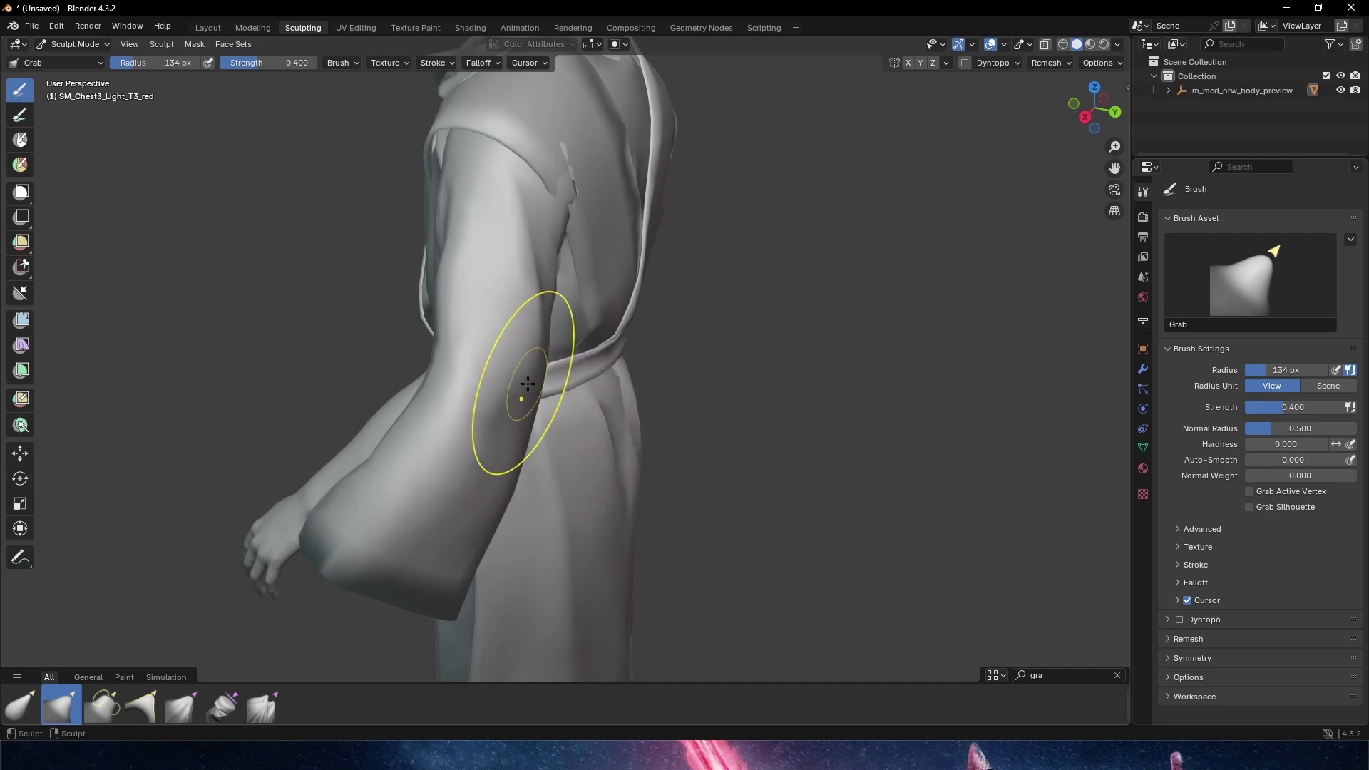
{"action": "middle_click_drag", "start_coordinate": [565, 428], "coordinate": [443, 398]}
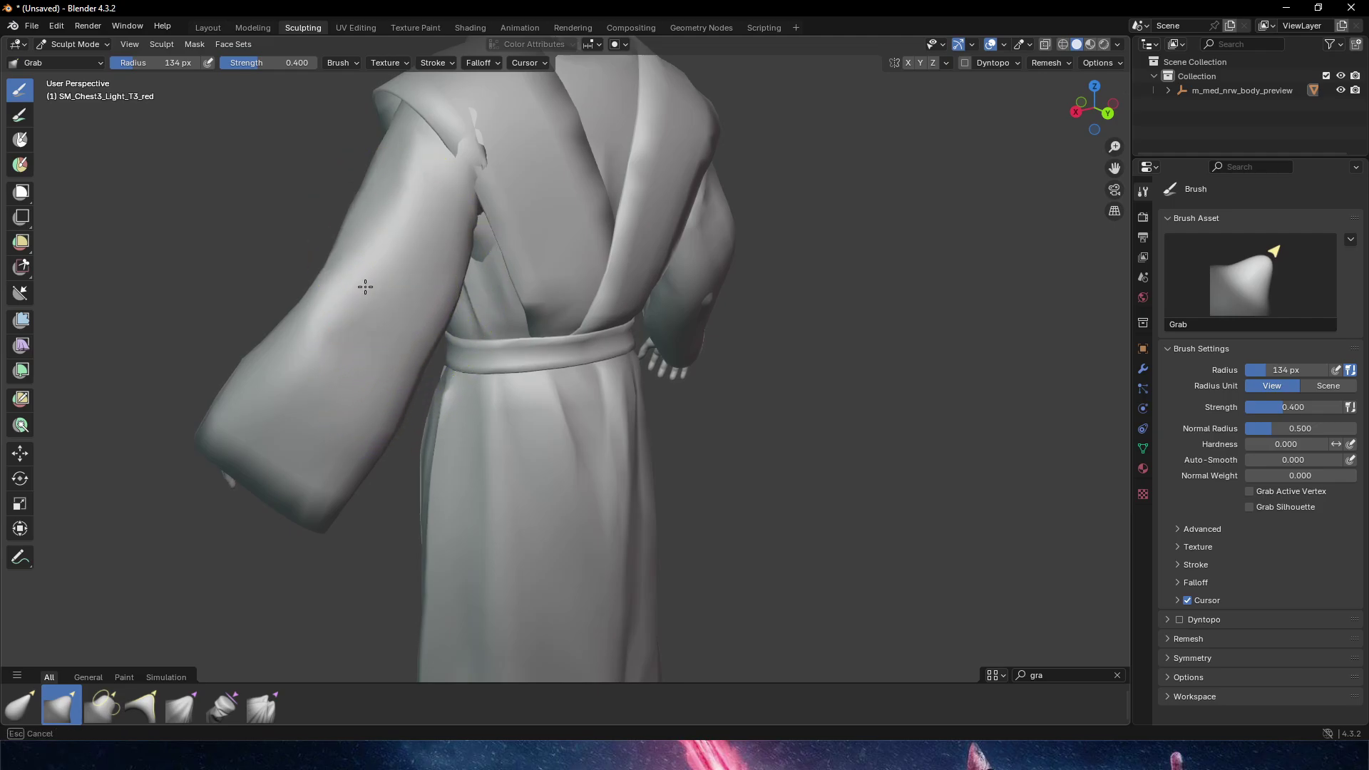
{"action": "middle_click_drag", "start_coordinate": [364, 285], "coordinate": [663, 459]}
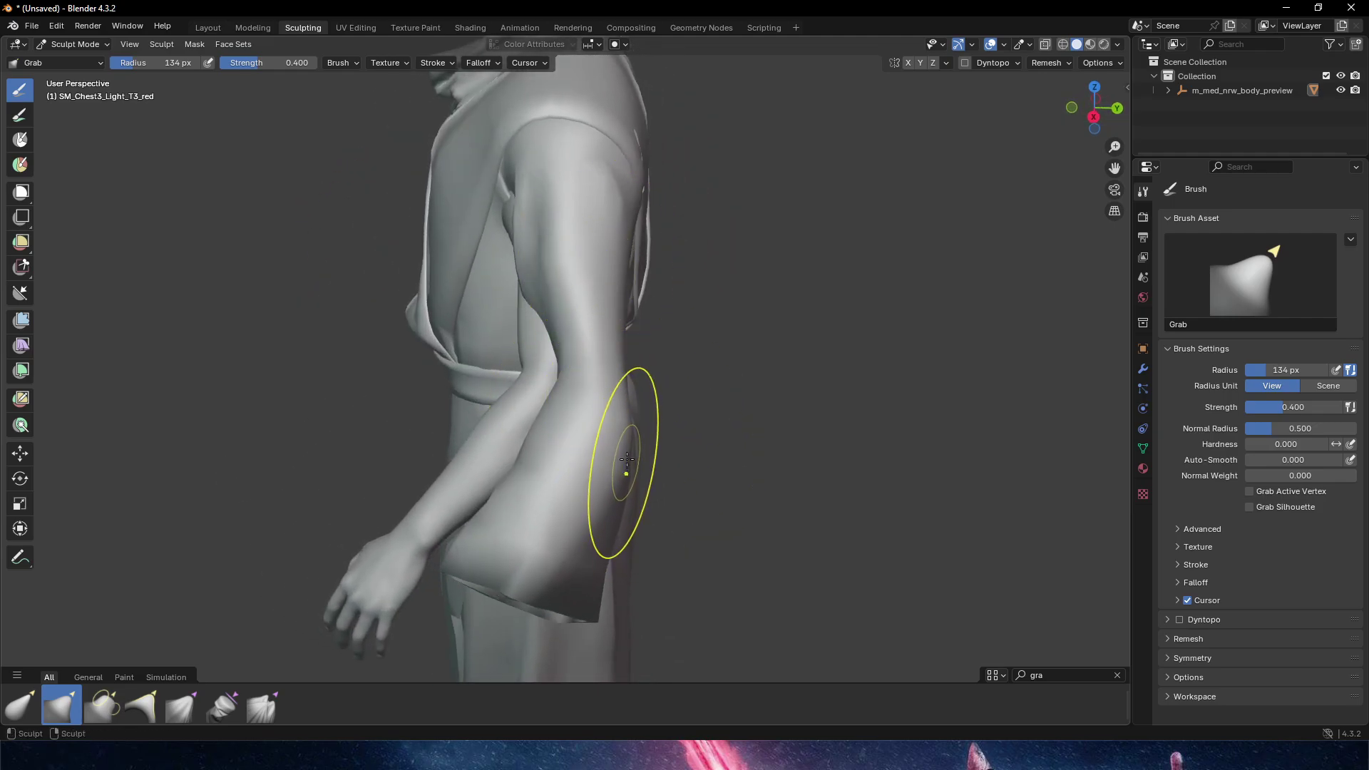
{"action": "mouse_move", "coordinate": [798, 446]}
{"action": "left_mouse_down", "text": "alt"}
{"action": "mouse_move", "coordinate": [702, 434]}
{"action": "mouse_move", "coordinate": [806, 421]}
{"action": "left_mouse_up", "text": "alt"}
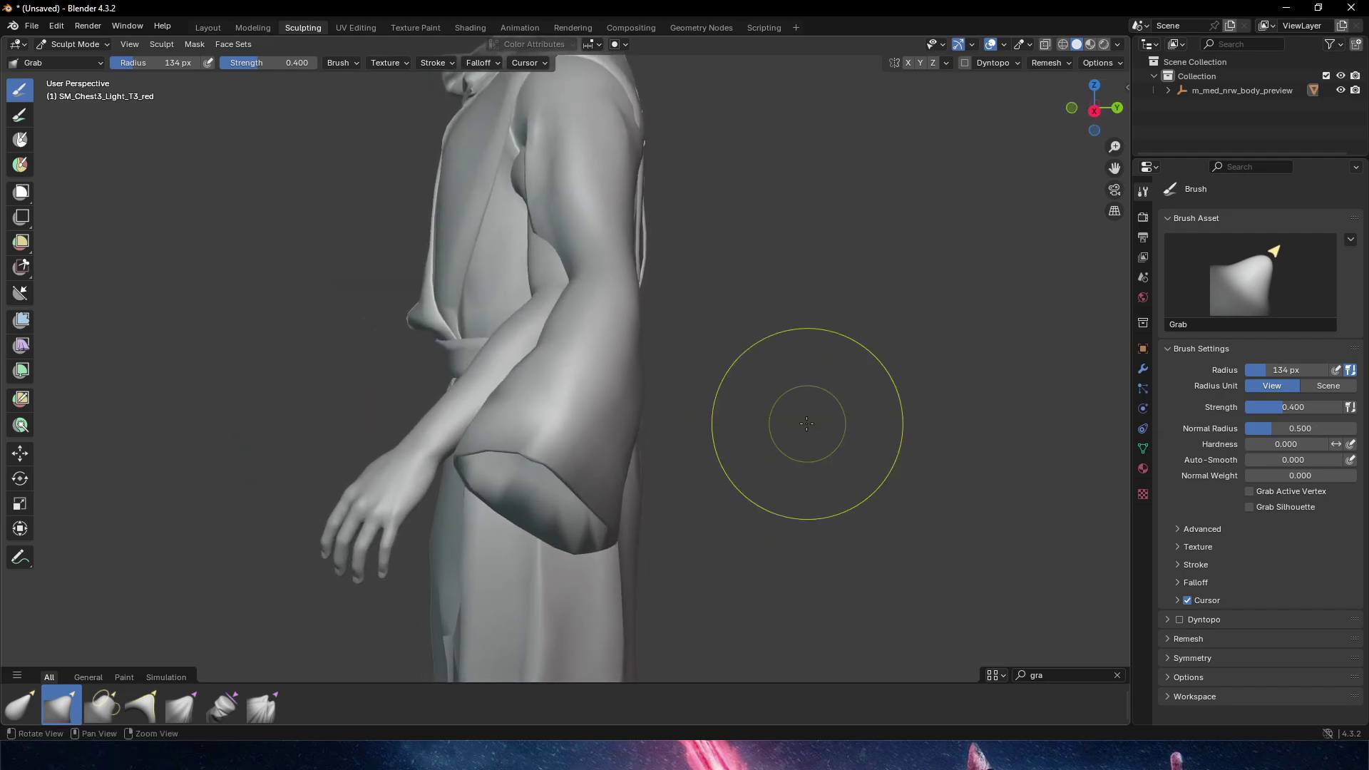
{"action": "scroll", "coordinate": [725, 403], "scroll_direction": "down", "scroll_amount": 4}
{"action": "left_click_drag", "start_coordinate": [725, 403], "coordinate": [790, 455], "text": "alt"}
{"action": "scroll", "coordinate": [789, 428], "scroll_direction": "up", "scroll_amount": 4}
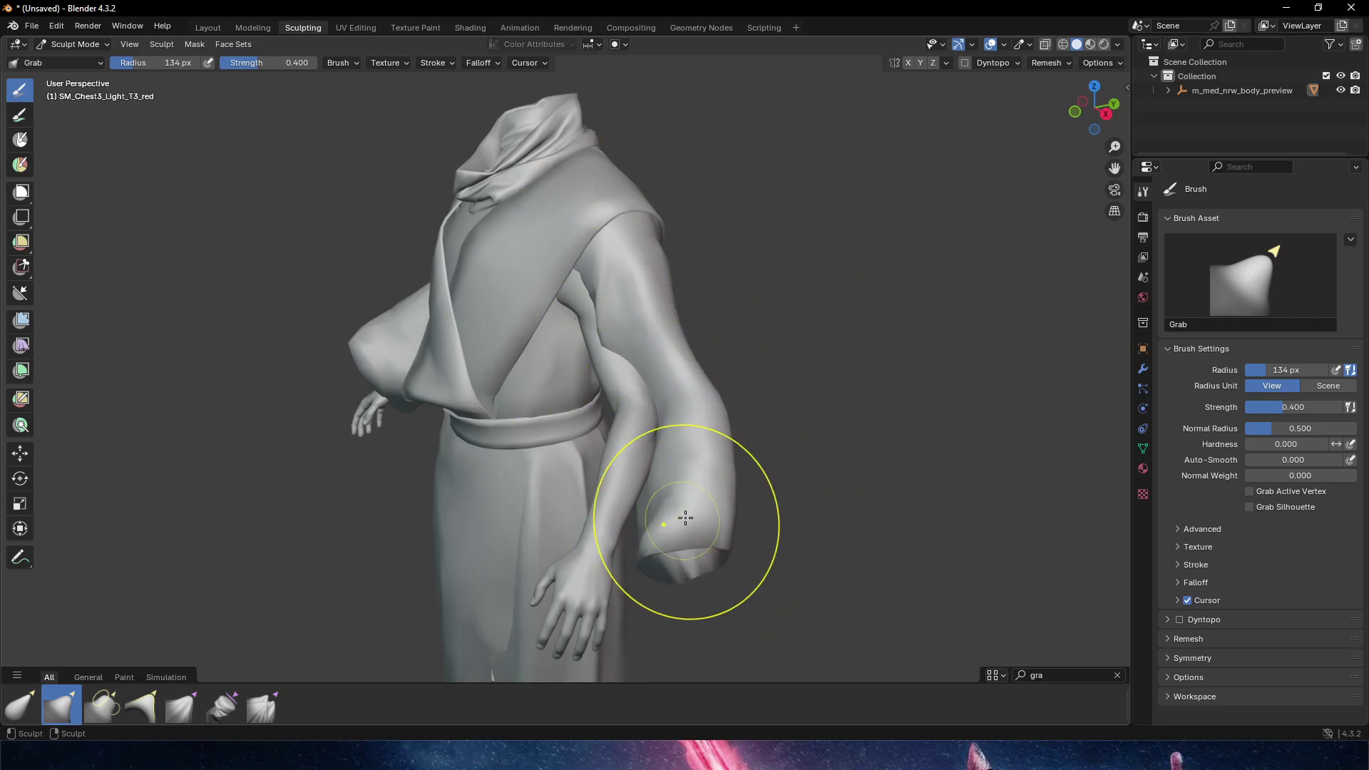
Undo all the sleeve sculpting back to Object Mode and deselect the robe
{"action": "key", "text": "ctrl+z"}
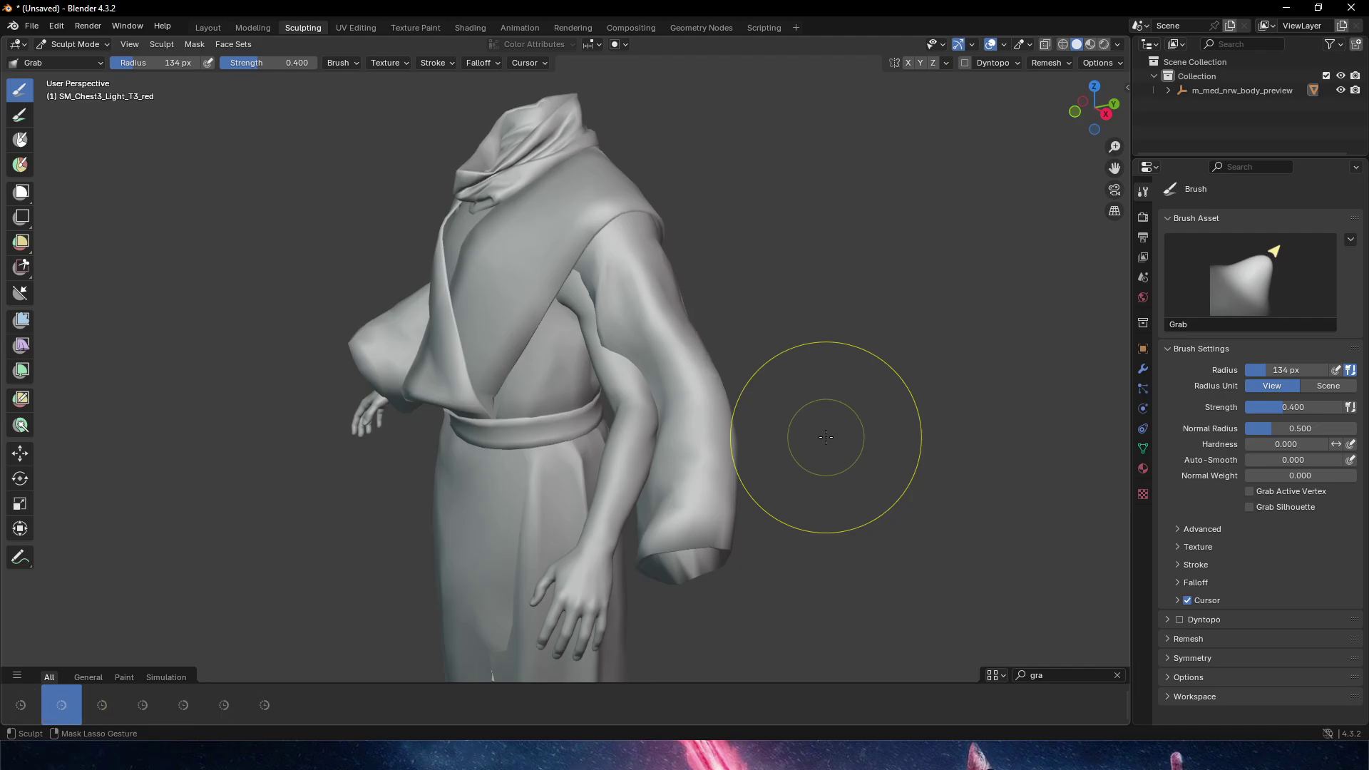
{"action": "key", "text": "ctrl+z"}
{"action": "key", "text": "ctrl+z"}
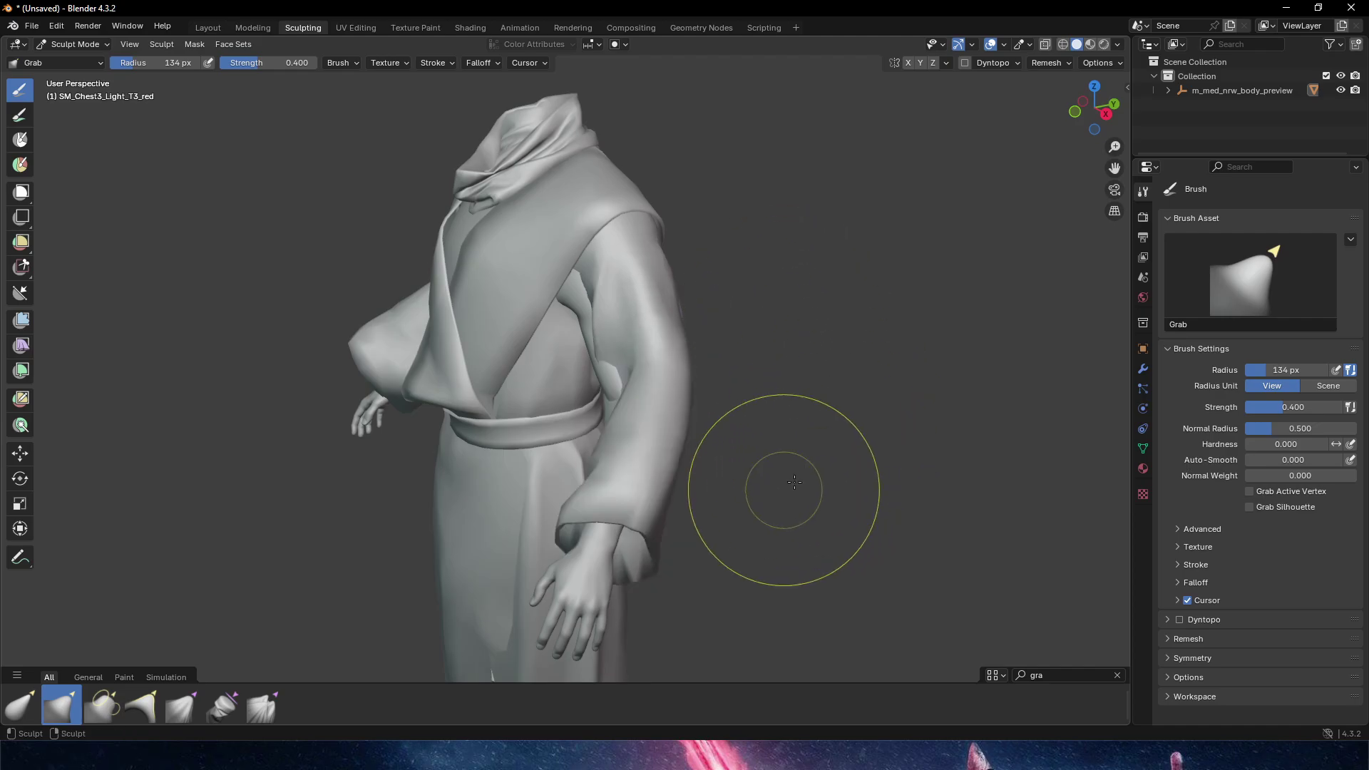
{"action": "key", "text": "ctrl+z"}
{"action": "key", "text": "ctrl+z"}
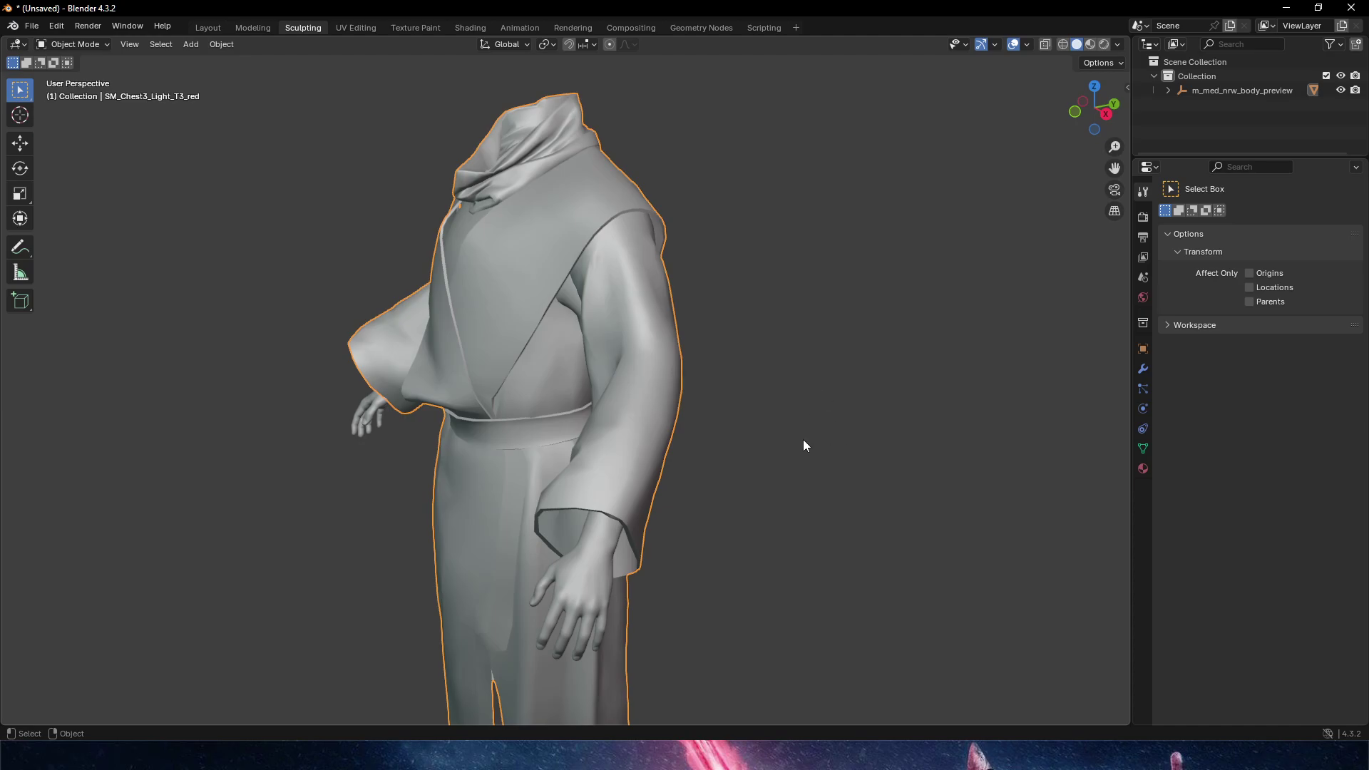
{"action": "left_click", "coordinate": [803, 439]}
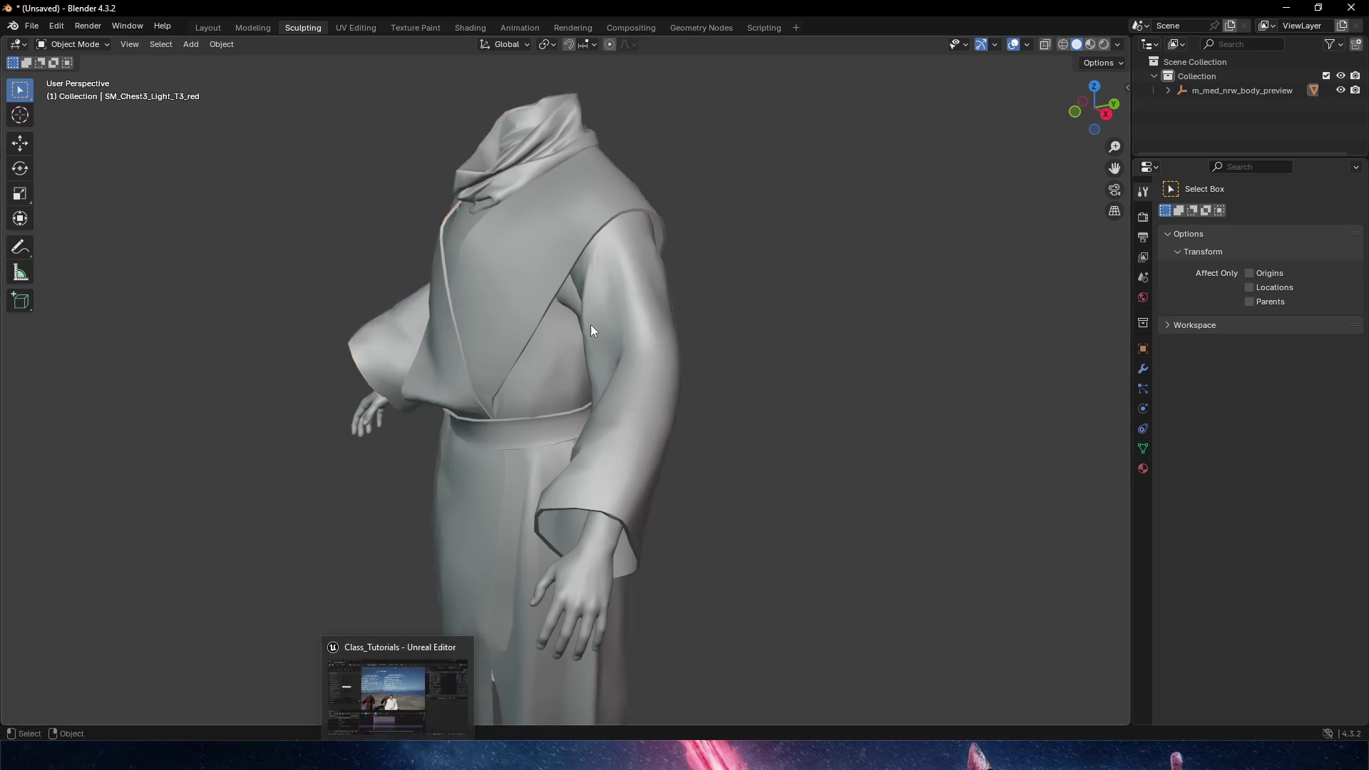
Switch to Unreal Editor and review the No Skeleton, Alternate Skeleton and Chaos Cloth Asset notes and characters around the level
{"action": "left_click", "coordinate": [446, 683]}
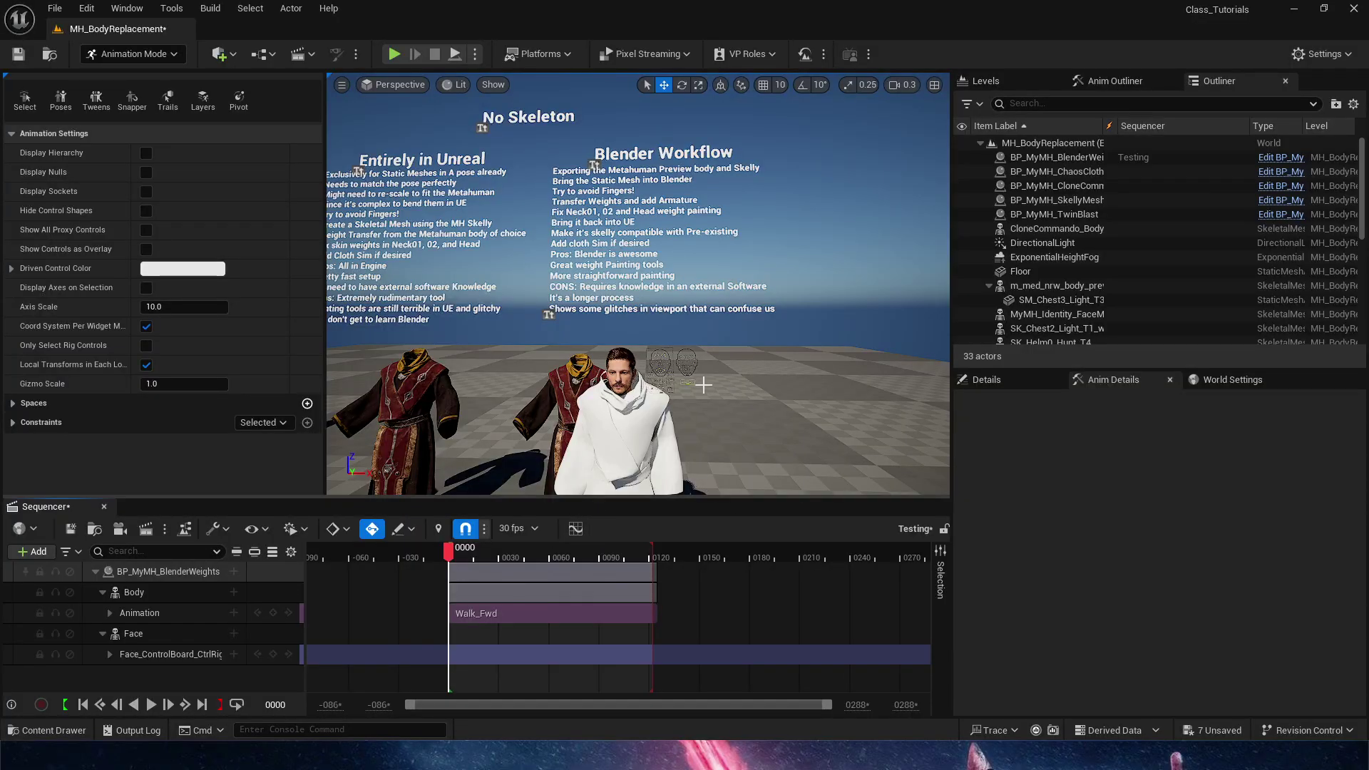
{"action": "right_click_drag", "start_coordinate": [772, 411], "coordinate": [658, 278]}
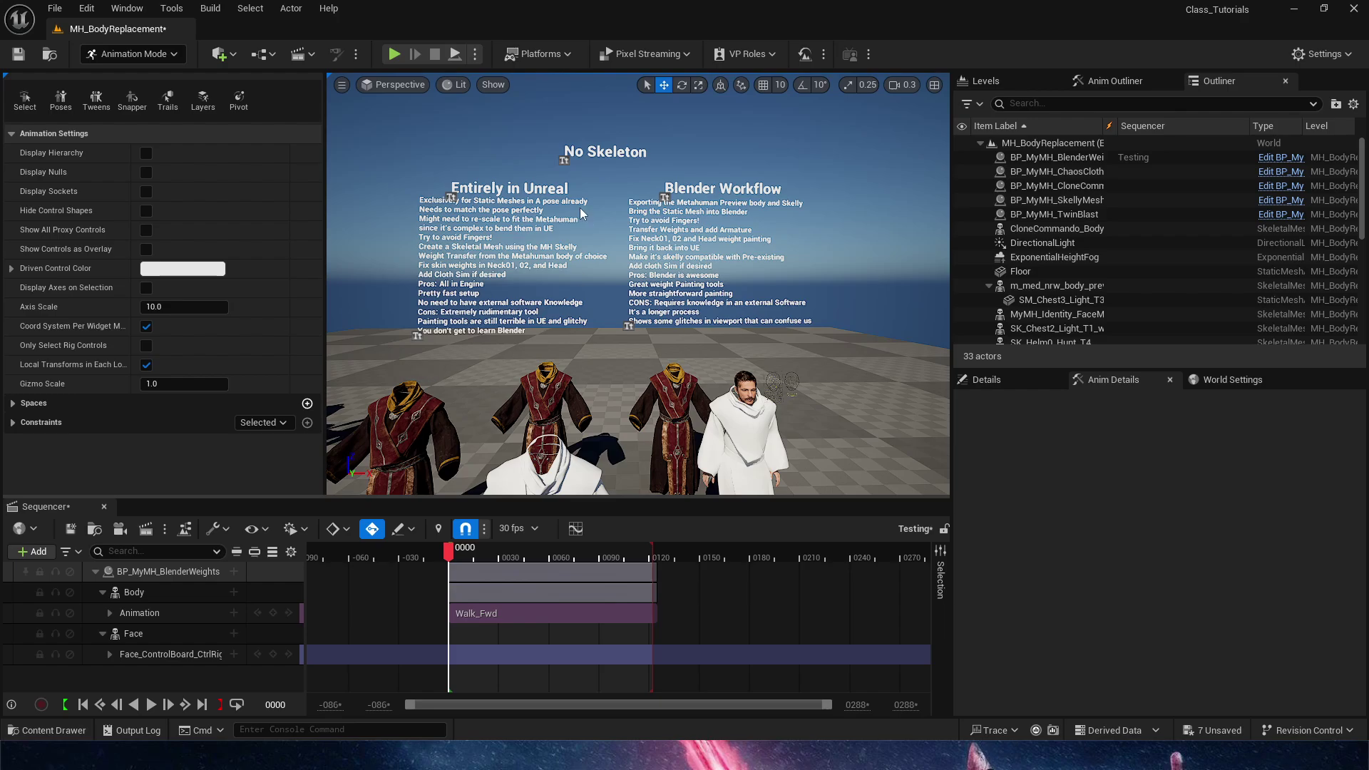
{"action": "right_click_drag", "start_coordinate": [516, 385], "coordinate": [523, 361]}
{"action": "scroll", "coordinate": [522, 367], "scroll_direction": "up", "scroll_amount": 2}
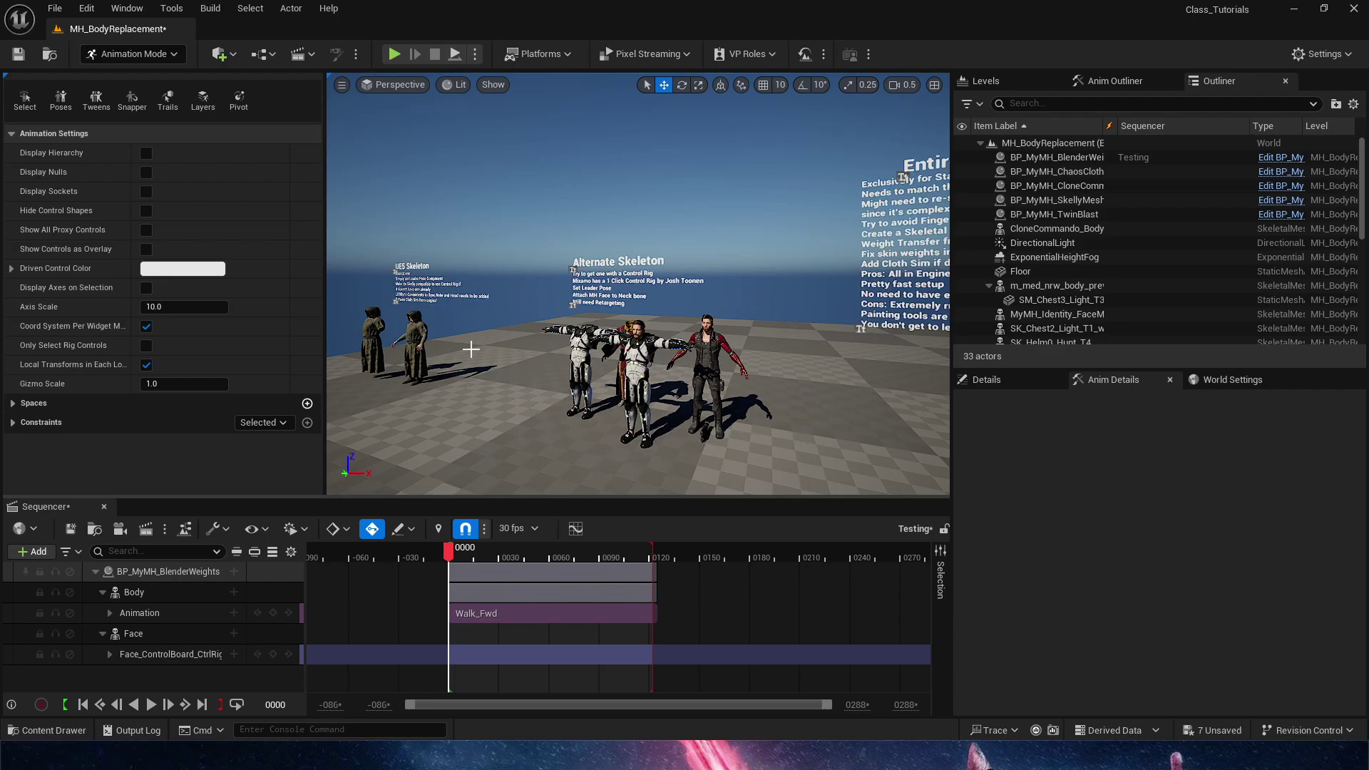
{"action": "right_click_drag", "start_coordinate": [471, 348], "coordinate": [484, 349]}
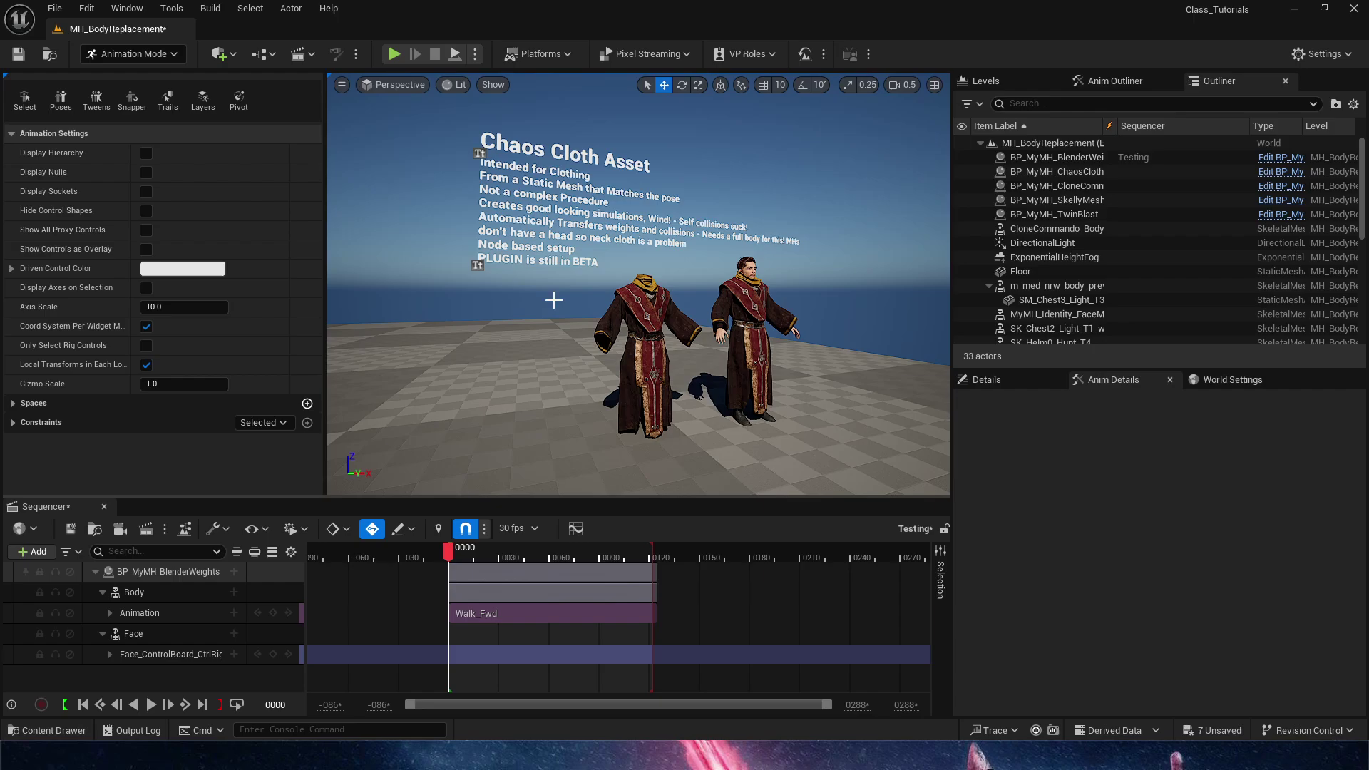
{"action": "right_click_drag", "start_coordinate": [694, 336], "coordinate": [704, 377]}
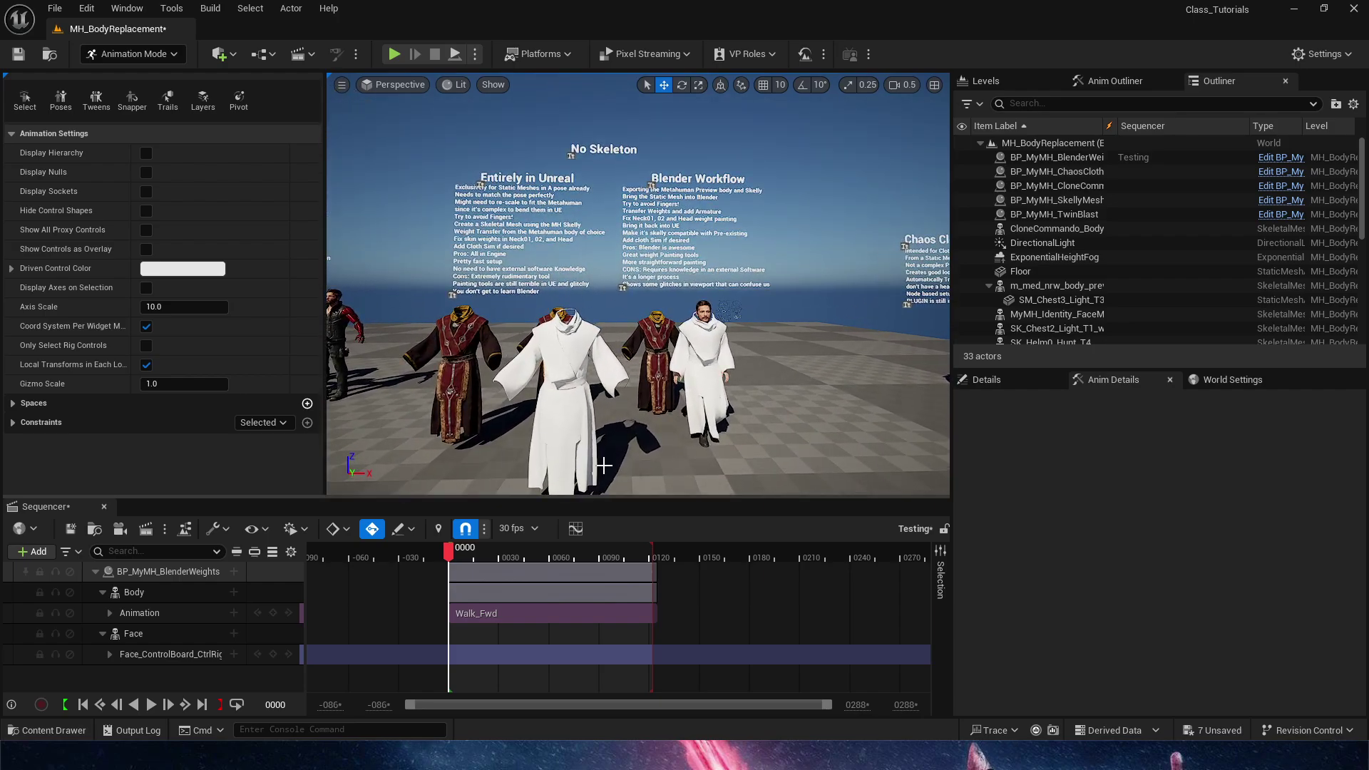